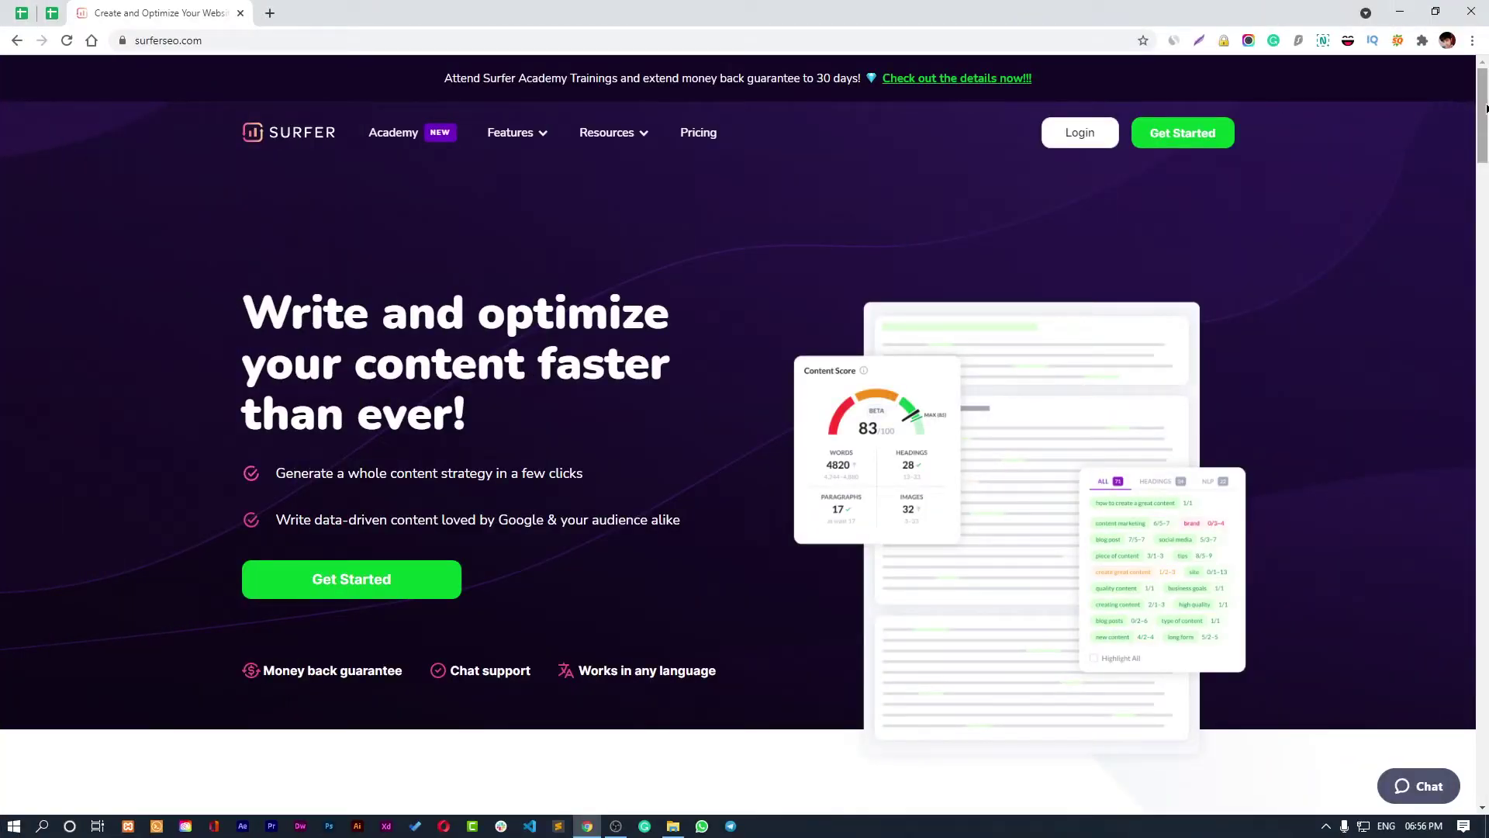
Look through the Surfer homepage's introduction, client logos and explainer video section.
{"action": "scroll", "coordinate": [1485, 109], "scroll_direction": "down", "scroll_amount": 1}
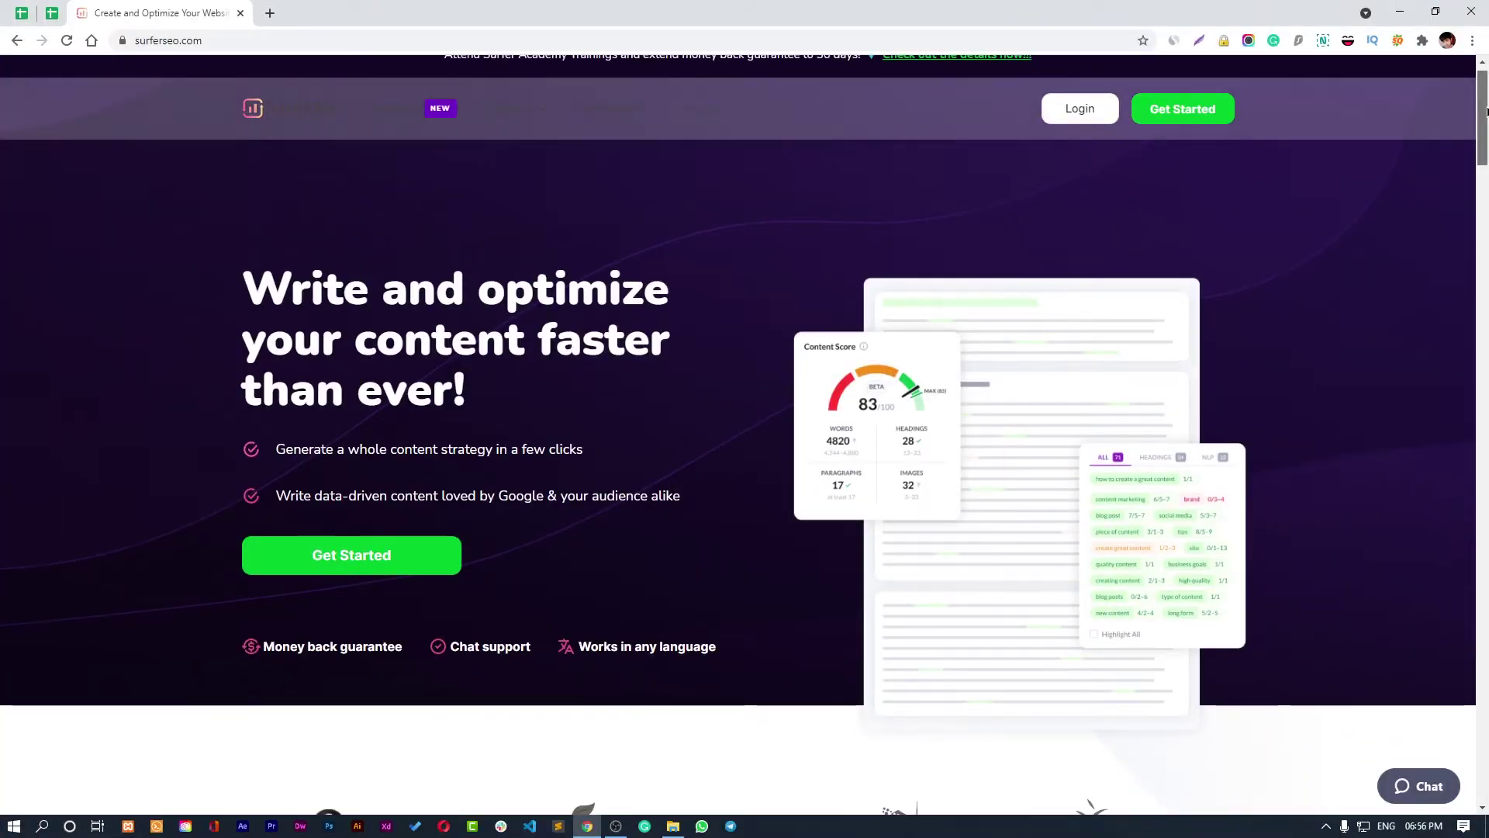
{"action": "scroll", "coordinate": [744, 434], "scroll_direction": "down", "scroll_amount": 10}
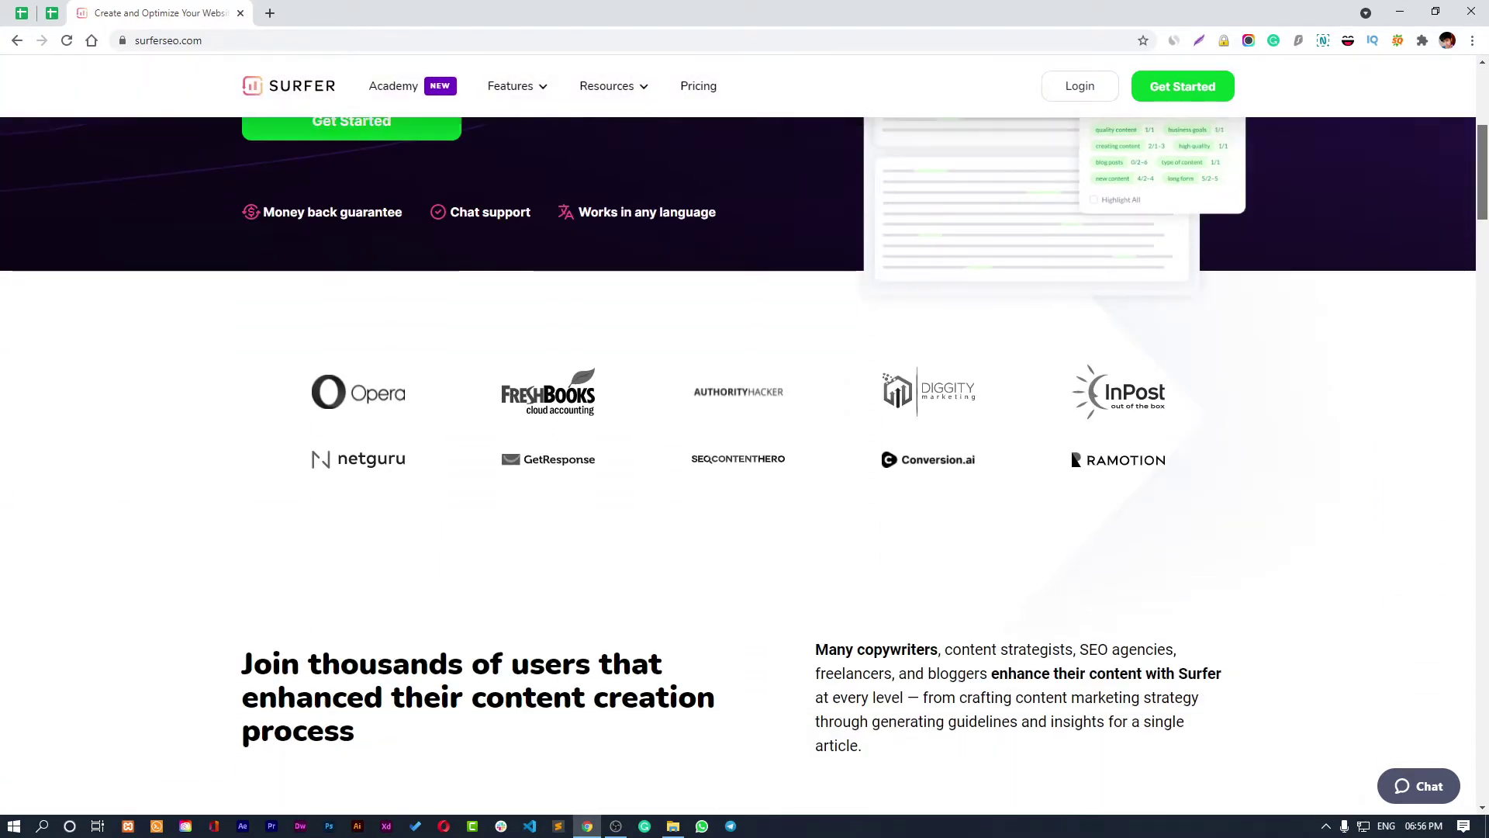
{"action": "scroll", "coordinate": [744, 434], "scroll_direction": "down", "scroll_amount": 6}
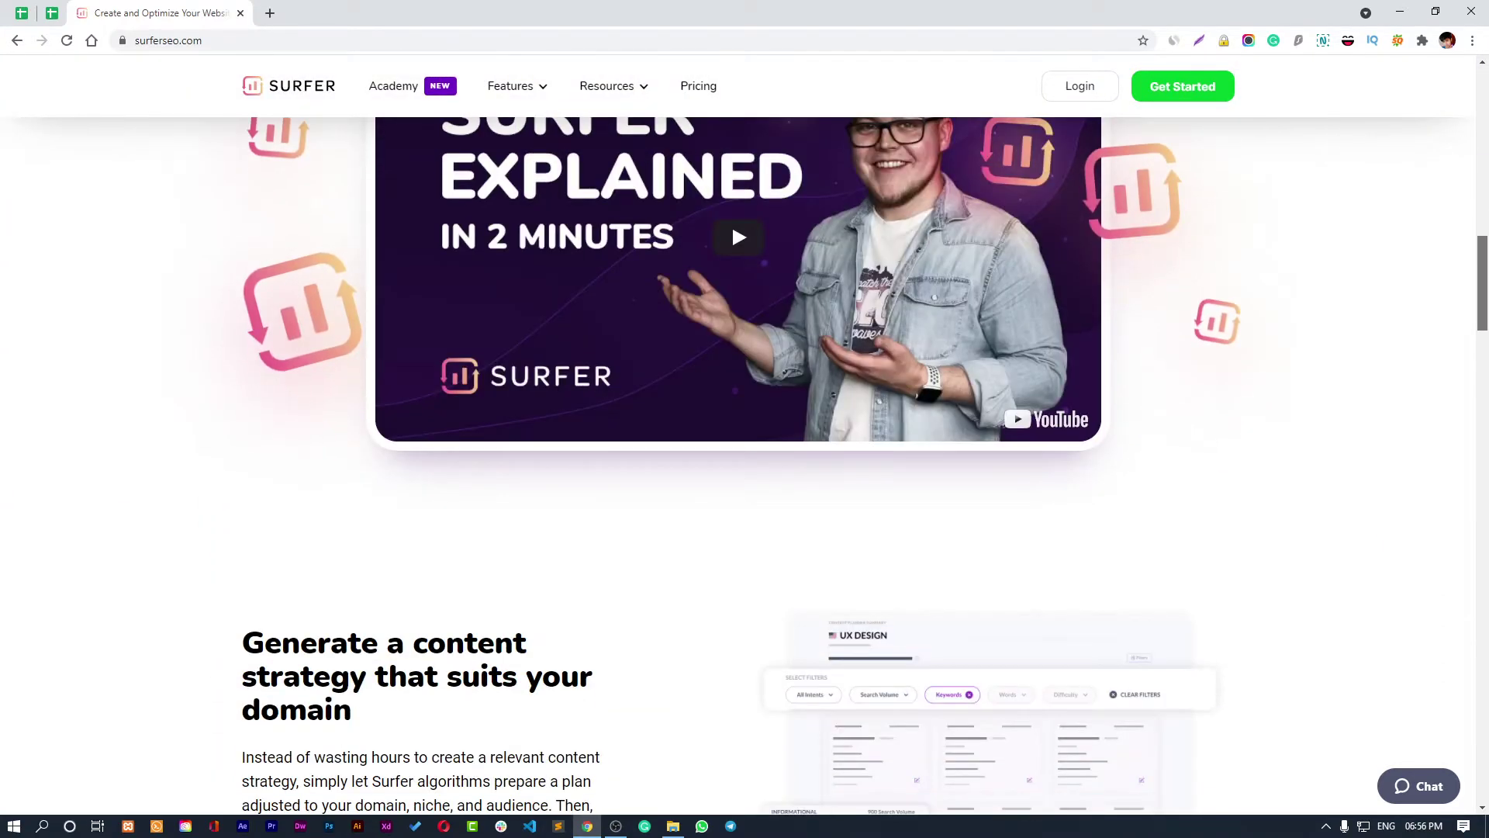
{"action": "scroll", "coordinate": [733, 434], "scroll_direction": "up", "scroll_amount": 3}
{"action": "scroll", "coordinate": [733, 408], "scroll_direction": "down", "scroll_amount": 1}
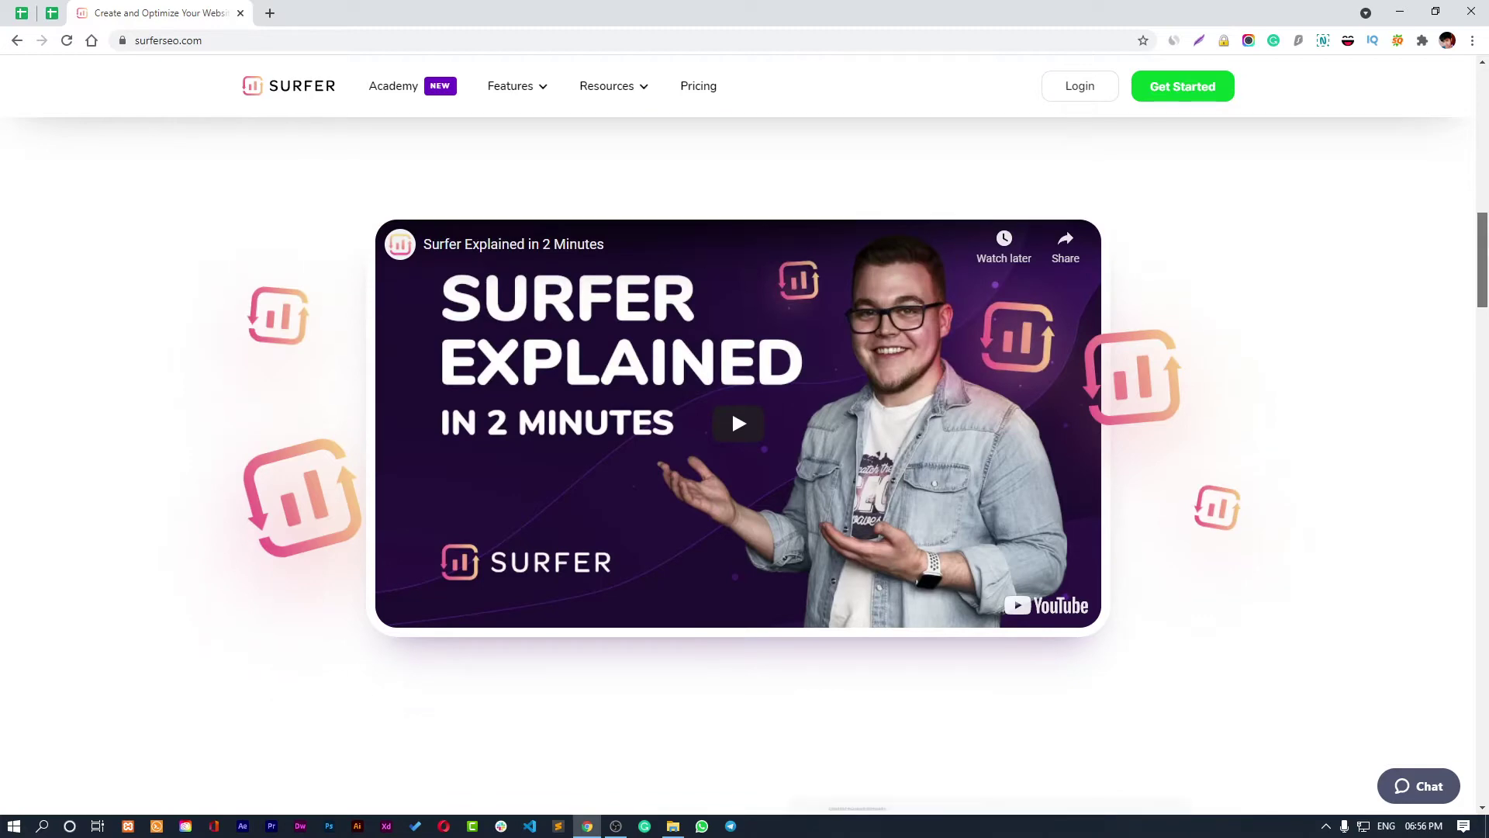
{"action": "scroll", "coordinate": [733, 408], "scroll_direction": "down", "scroll_amount": 4}
{"action": "scroll", "coordinate": [732, 384], "scroll_direction": "up", "scroll_amount": 4}
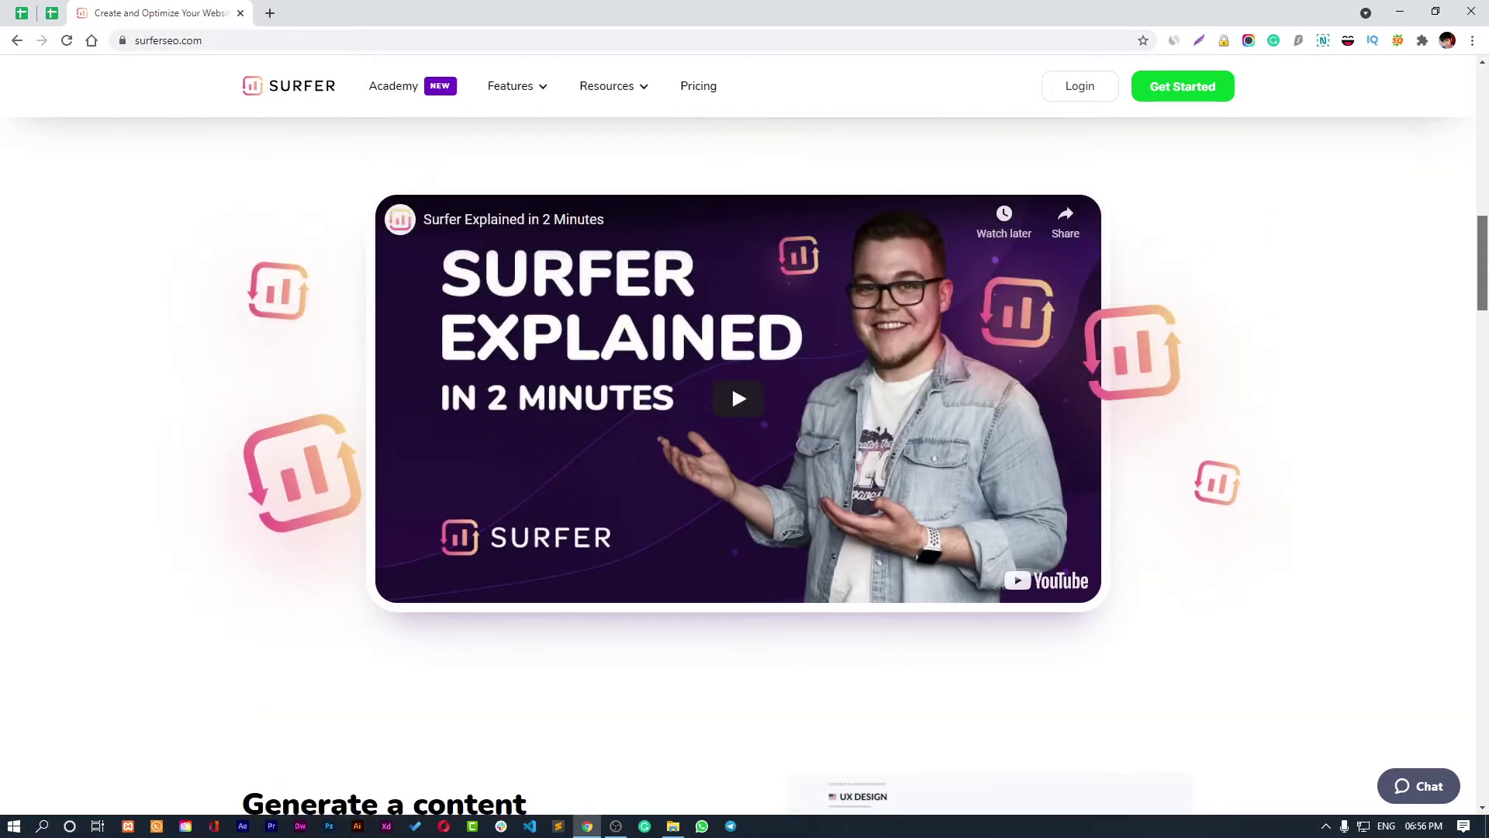
{"action": "scroll", "coordinate": [732, 384], "scroll_direction": "down", "scroll_amount": 5}
{"action": "left_click_drag", "start_coordinate": [1483, 310], "coordinate": [1483, 321]}
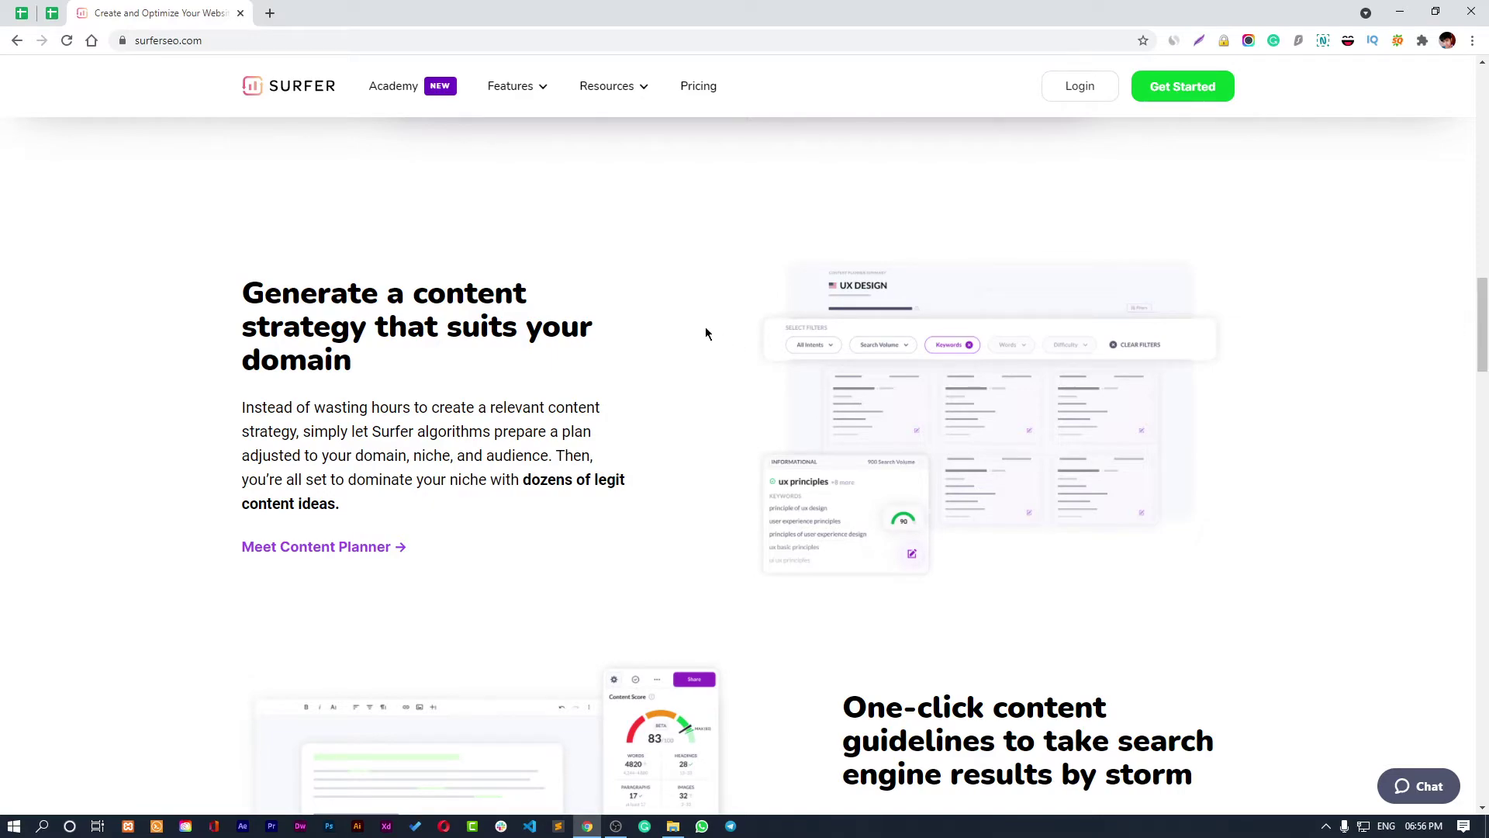
Examine the homepage's content strategy, content guidelines, SEO audit and testimonials sections, and return to the introduction.
{"action": "scroll", "coordinate": [782, 357], "scroll_direction": "down", "scroll_amount": 5}
{"action": "scroll", "coordinate": [941, 387], "scroll_direction": "down", "scroll_amount": 5}
{"action": "scroll", "coordinate": [942, 383], "scroll_direction": "down", "scroll_amount": 15}
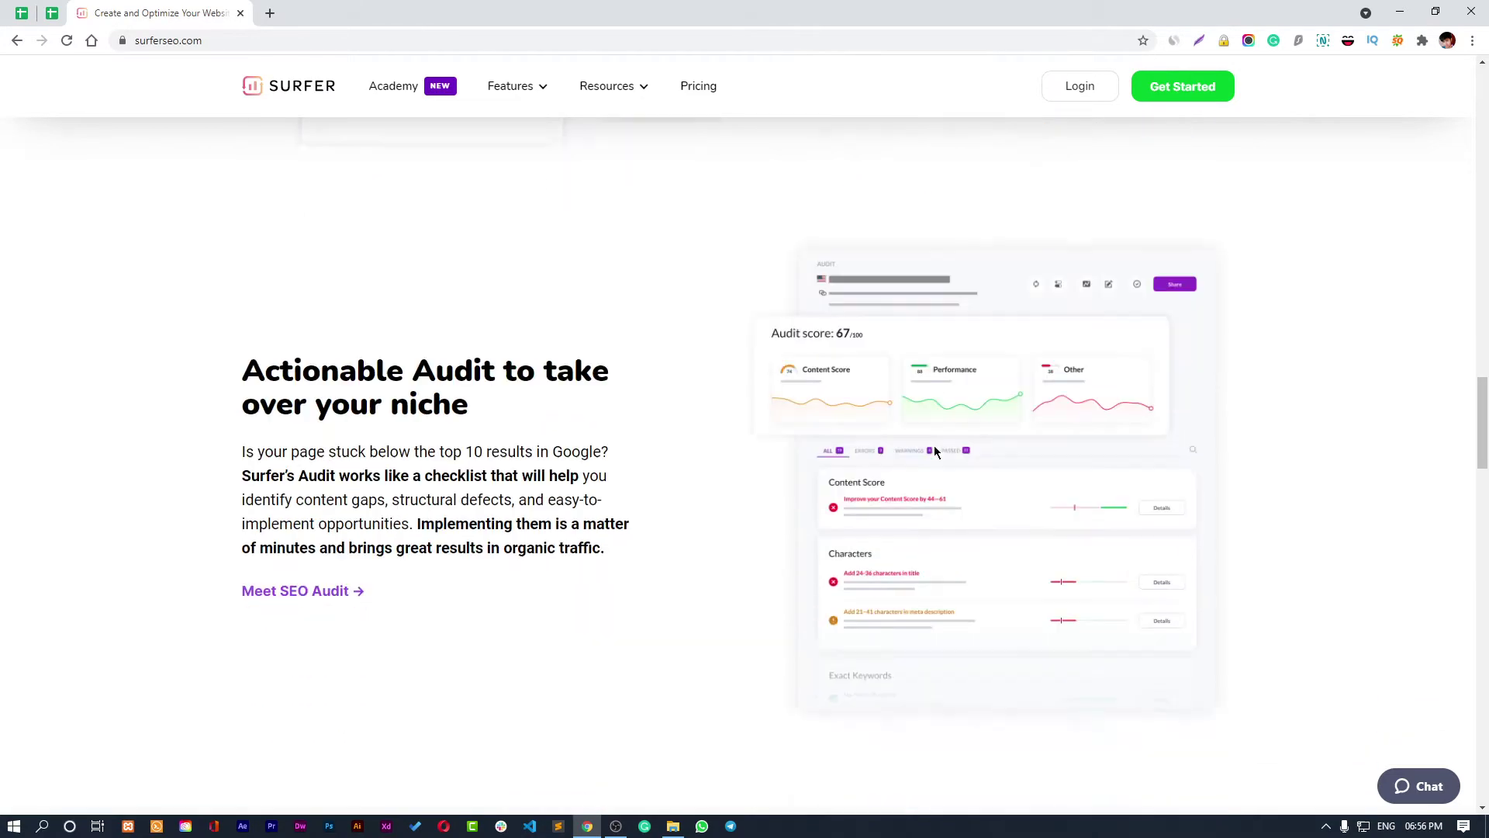
{"action": "scroll", "coordinate": [935, 456], "scroll_direction": "up", "scroll_amount": 11}
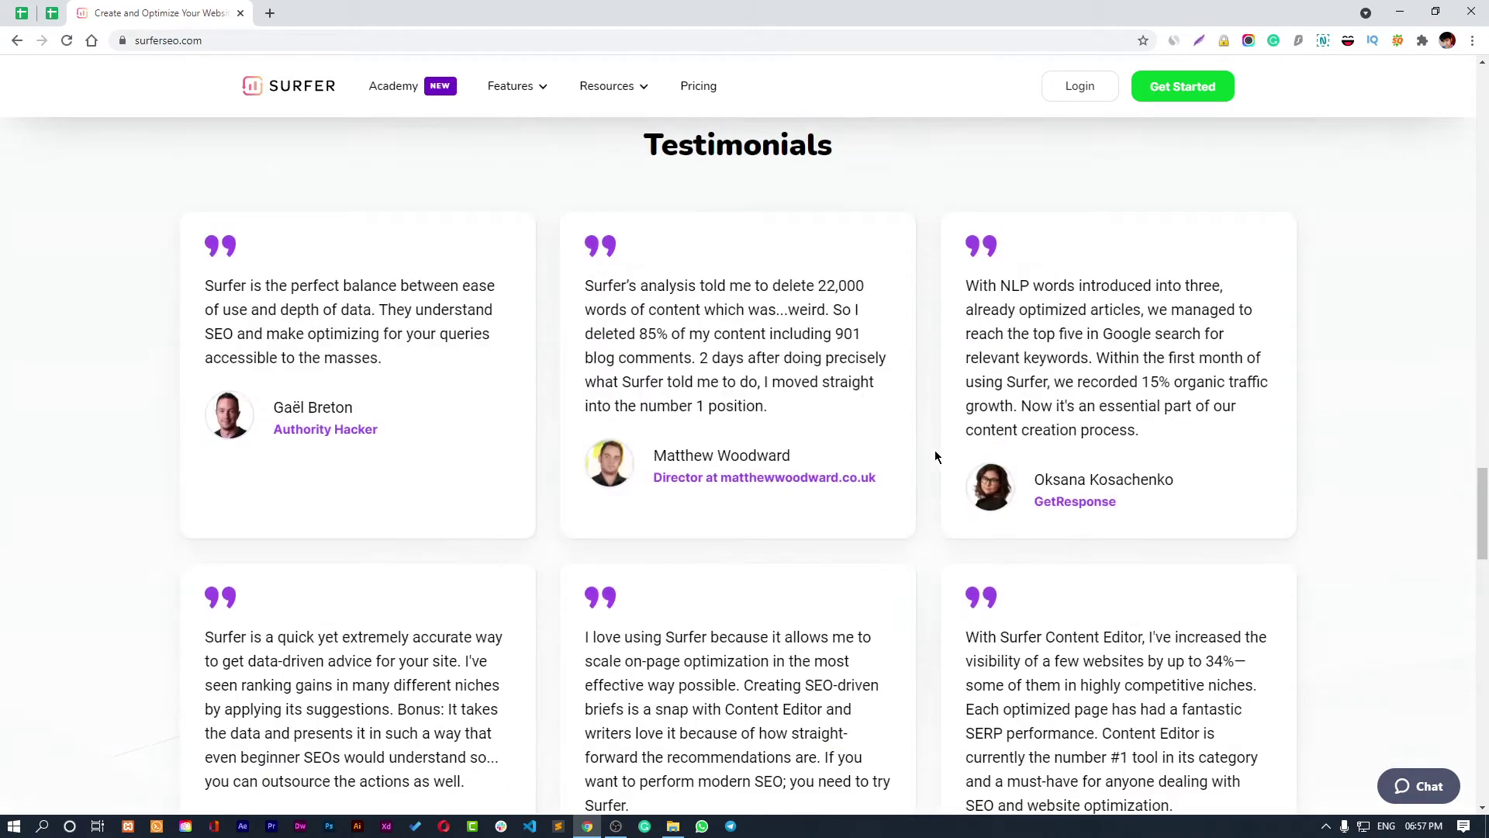
{"action": "scroll", "coordinate": [935, 456], "scroll_direction": "down", "scroll_amount": 5}
{"action": "scroll", "coordinate": [935, 456], "scroll_direction": "down", "scroll_amount": 6}
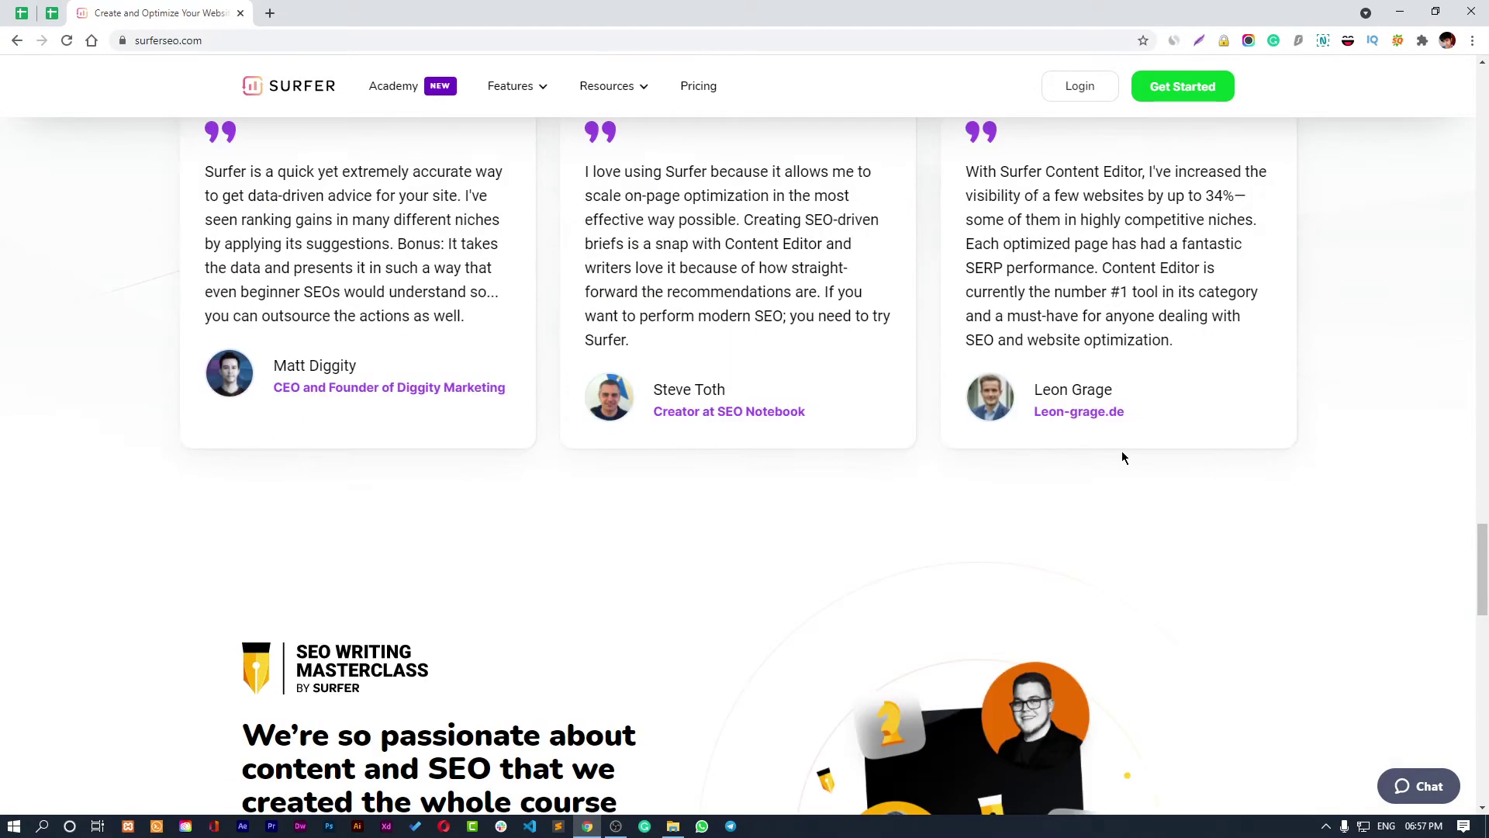
{"action": "scroll", "coordinate": [1186, 481], "scroll_direction": "up", "scroll_amount": 5}
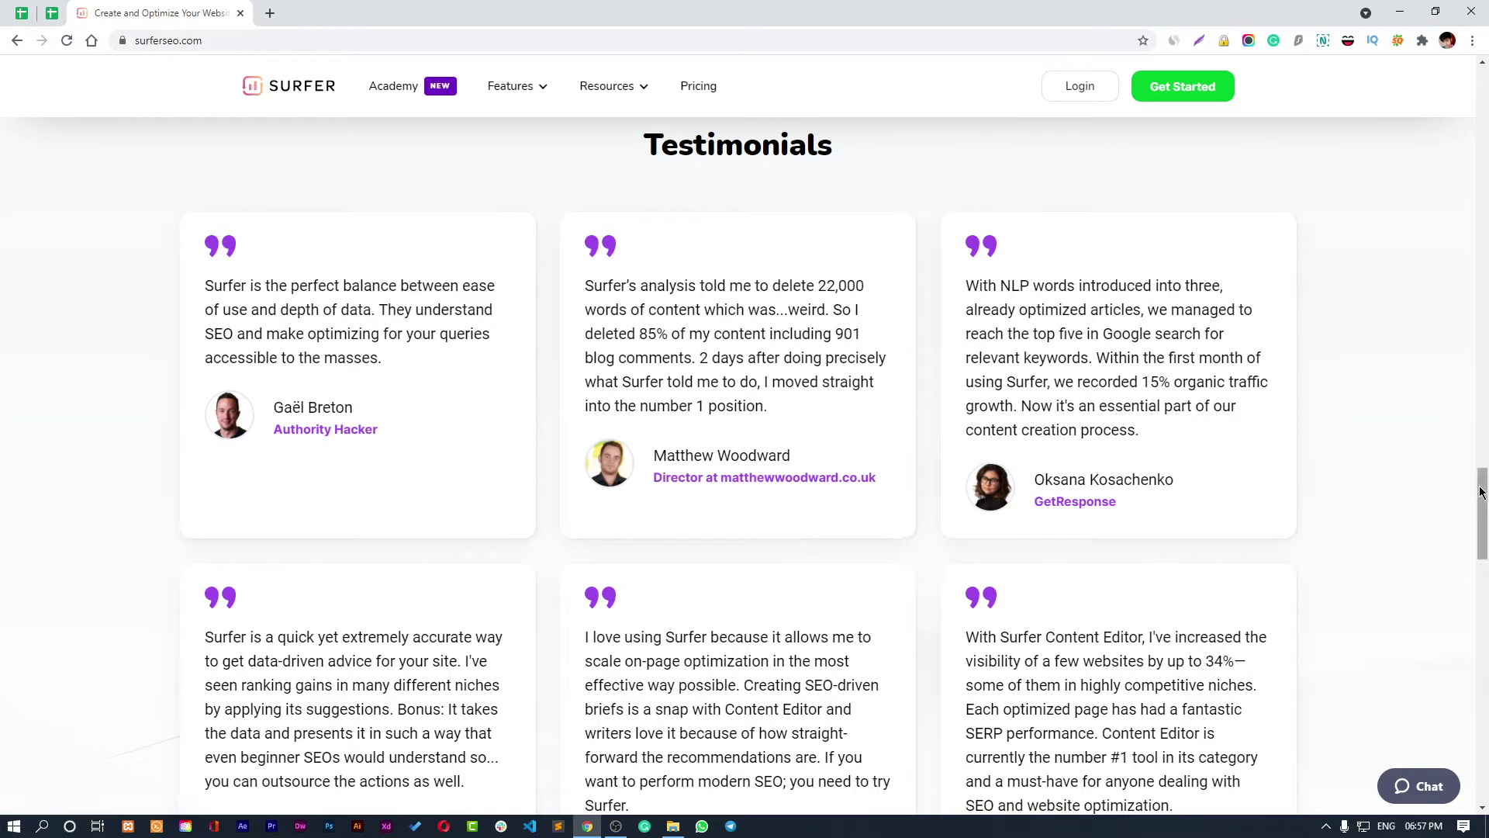
{"action": "left_click_drag", "start_coordinate": [1481, 492], "coordinate": [1481, 396]}
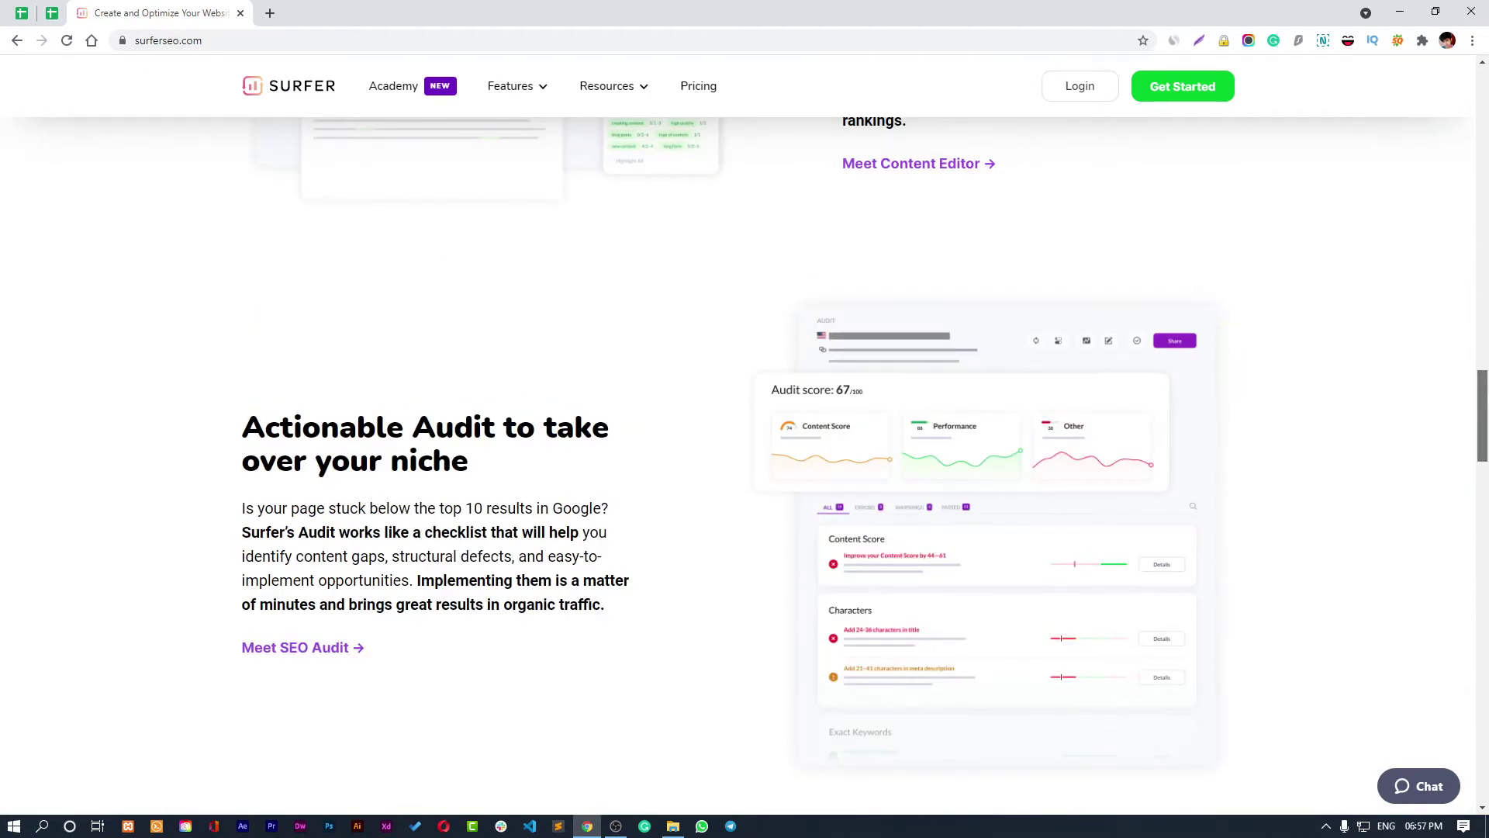
{"action": "scroll", "coordinate": [934, 463], "scroll_direction": "down", "scroll_amount": 10}
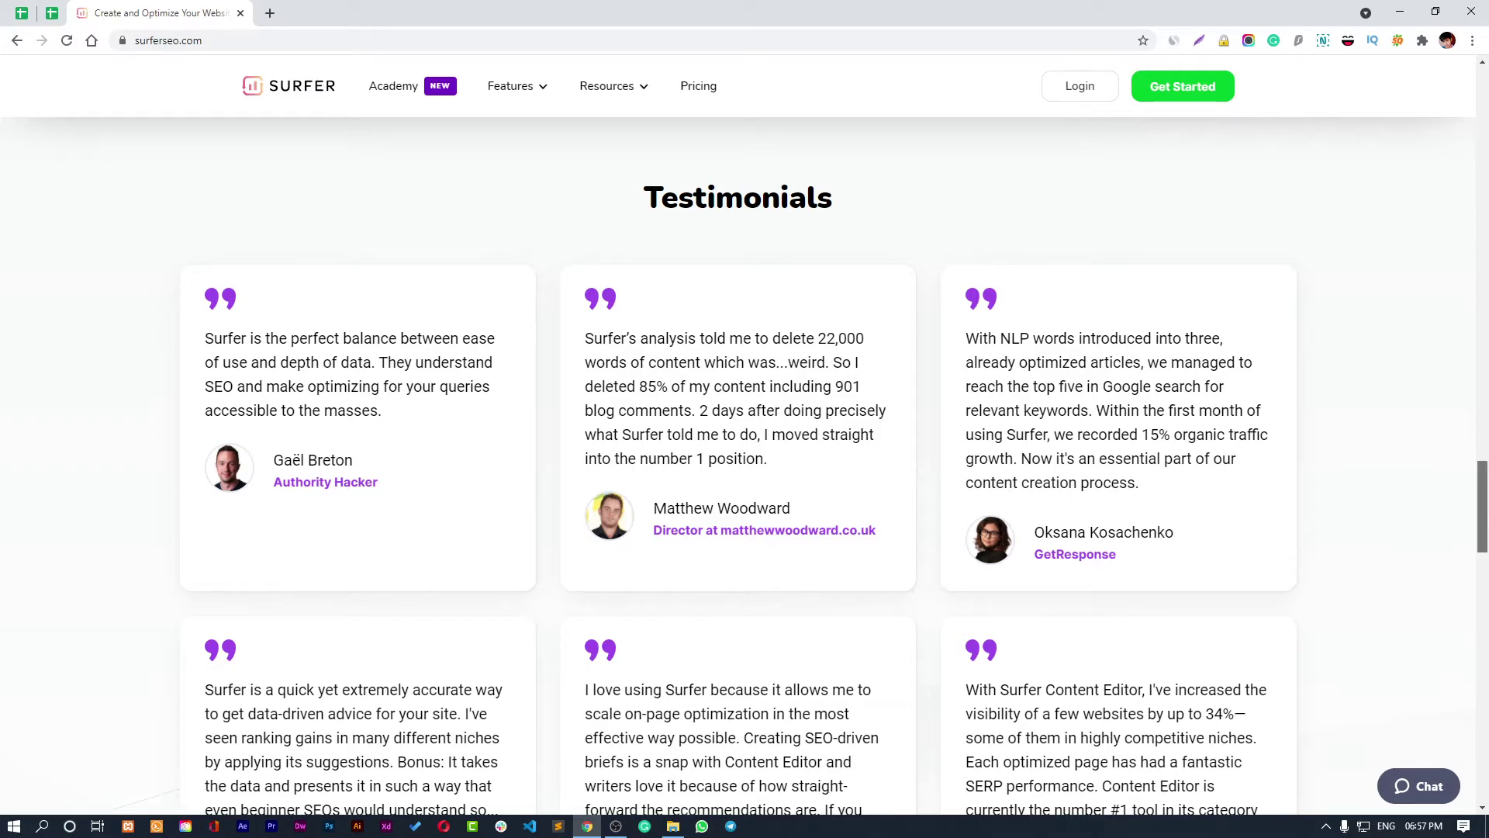
{"action": "left_click_drag", "start_coordinate": [1483, 508], "coordinate": [1482, 111]}
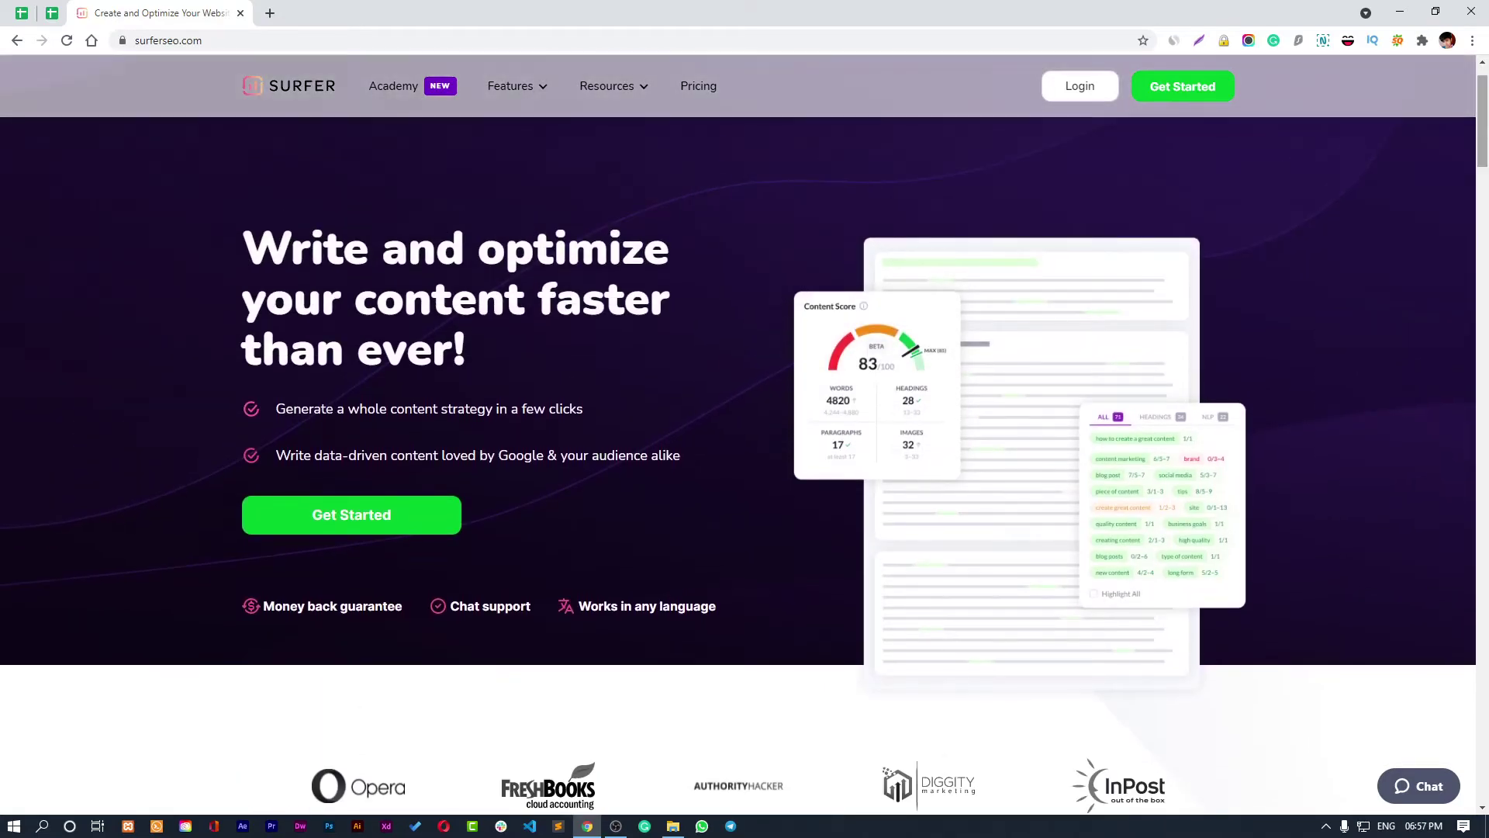
{"action": "scroll", "coordinate": [1427, 188], "scroll_direction": "up", "scroll_amount": 1}
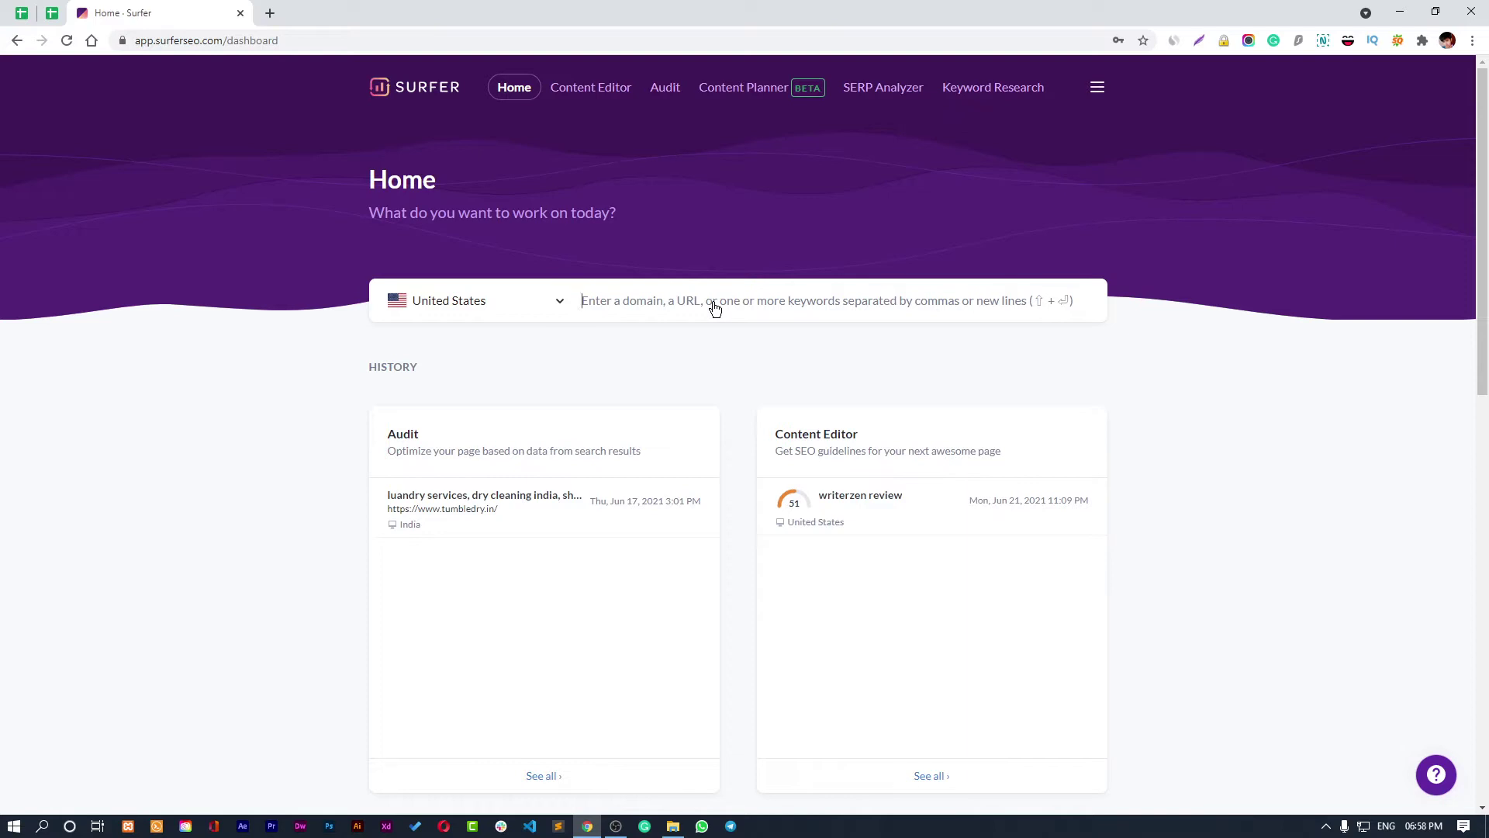
Create a Keyword Research analysis for "interior design" with United States as the location.
{"action": "type", "text": "inter"}
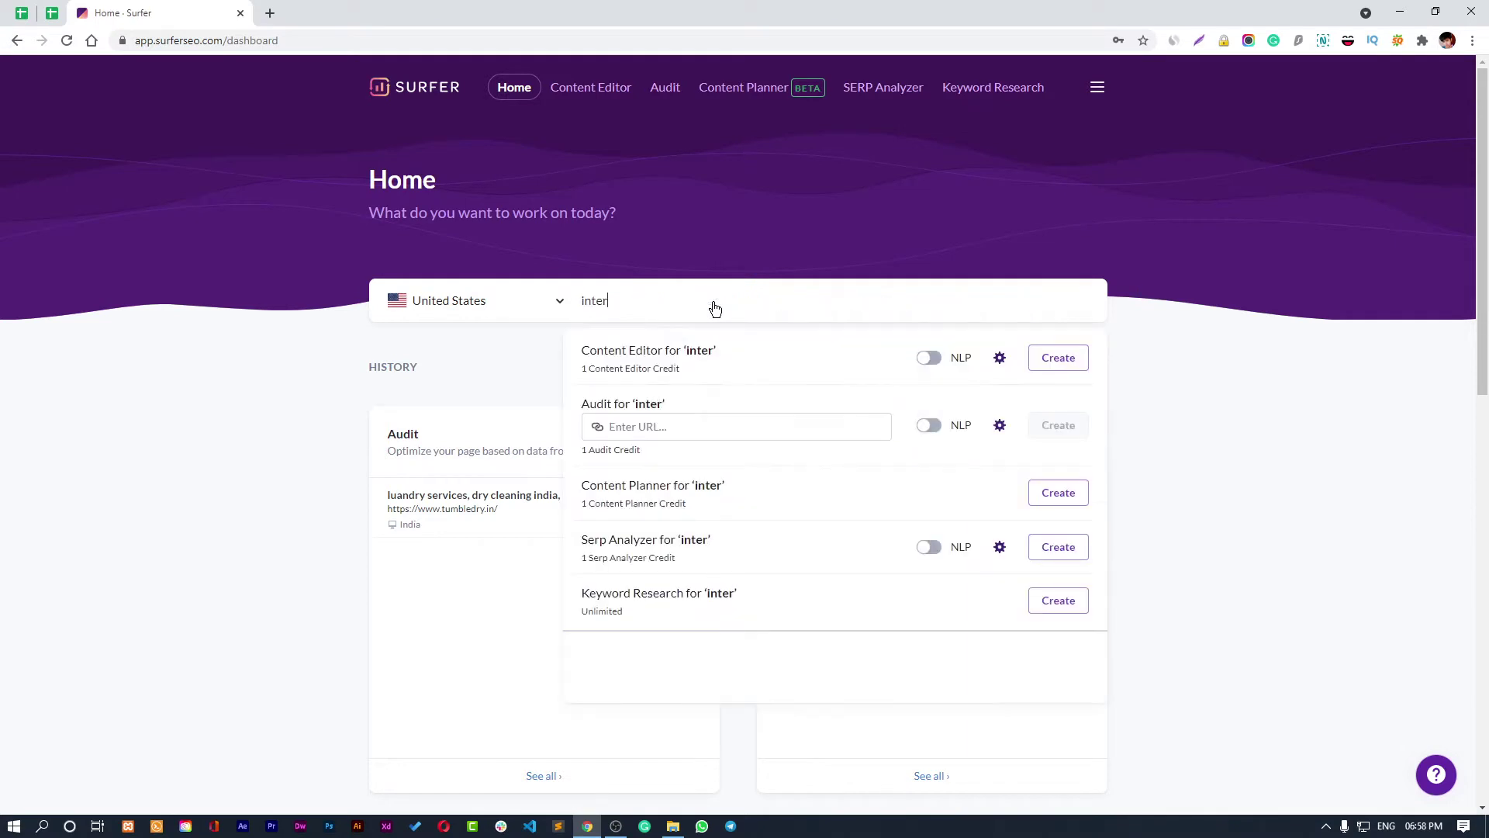
{"action": "type", "text": "ior desig"}
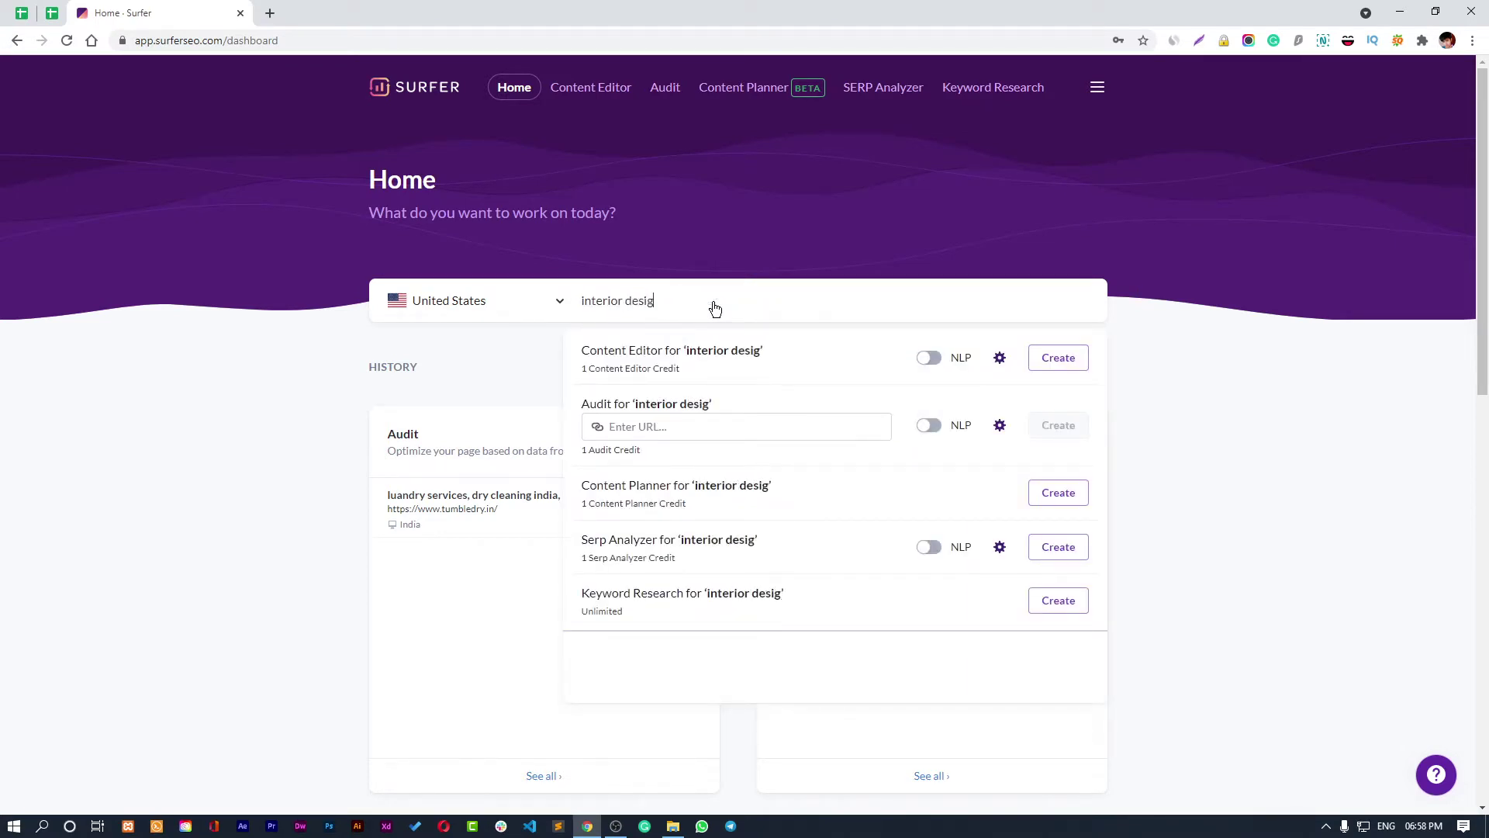
{"action": "type", "text": "n"}
{"action": "left_click", "coordinate": [1059, 601]}
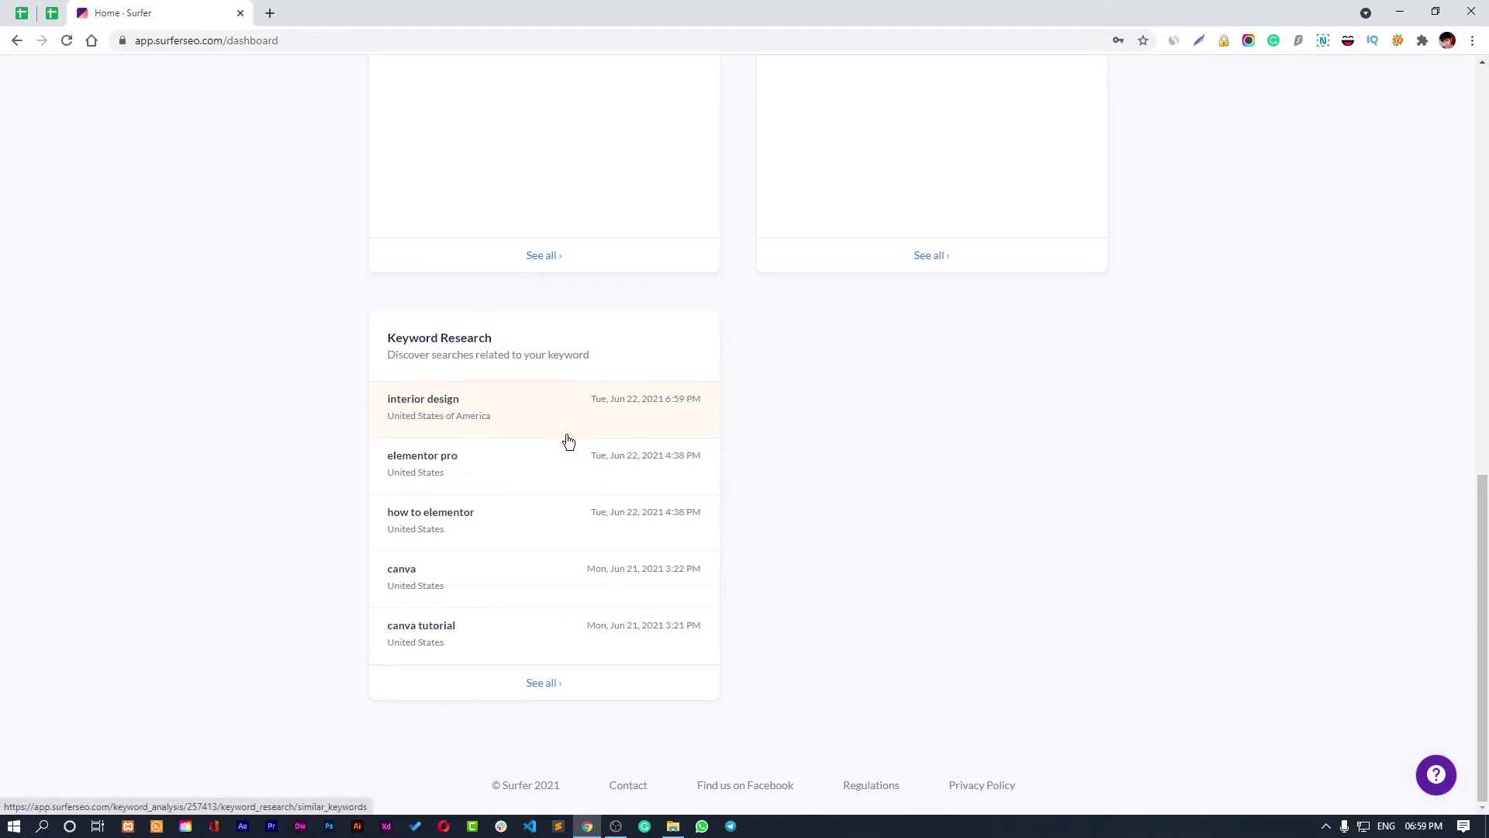
Review the dashboard history for Audit, Content Editor, SERP Analyzer, Content Planner and Keyword Research.
{"action": "scroll", "coordinate": [574, 442], "scroll_direction": "up", "scroll_amount": 5}
{"action": "scroll", "coordinate": [589, 466], "scroll_direction": "down", "scroll_amount": 5}
{"action": "scroll", "coordinate": [1021, 538], "scroll_direction": "up", "scroll_amount": 12}
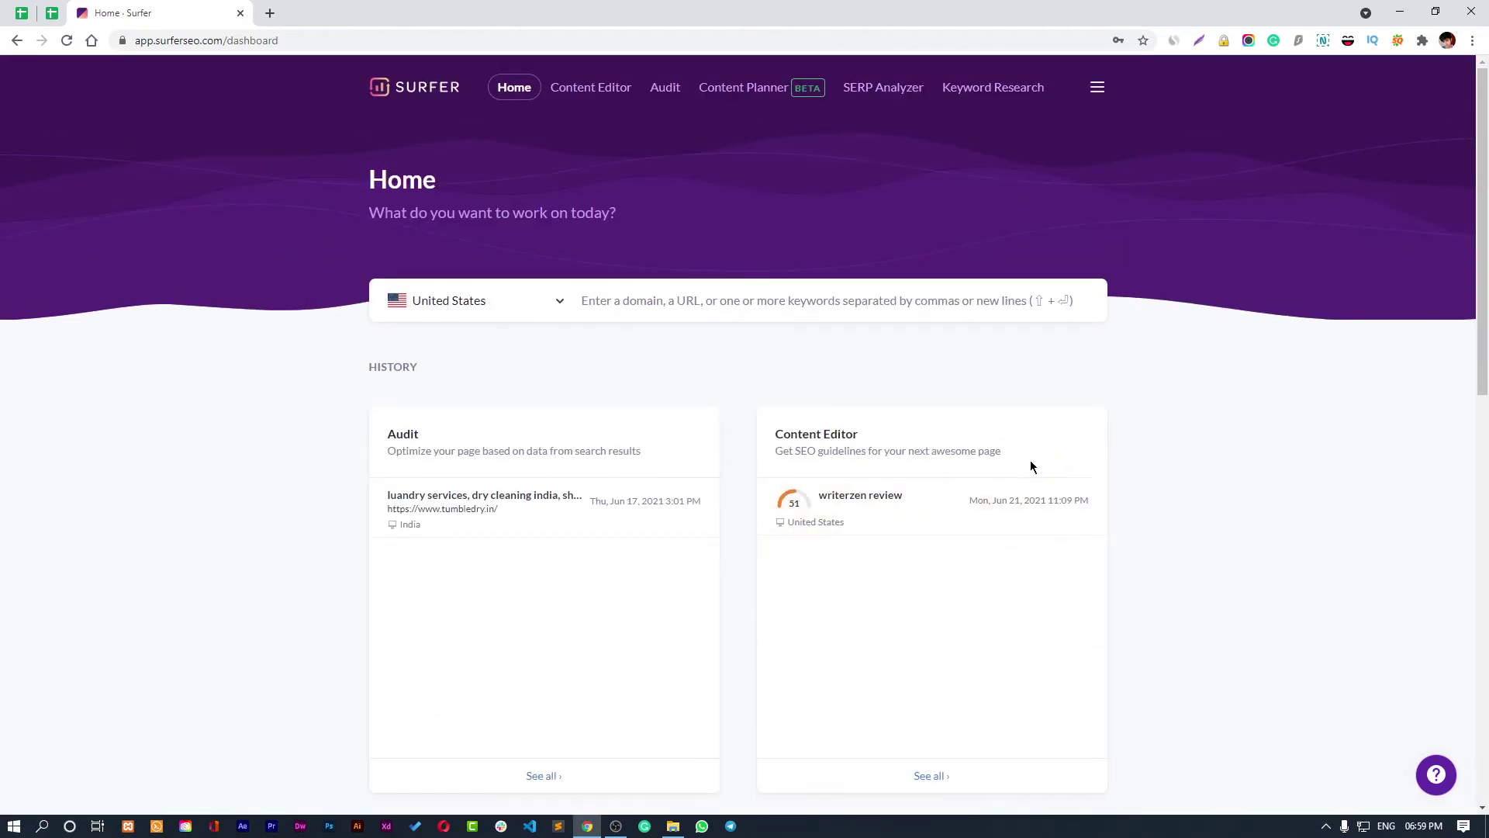
{"action": "scroll", "coordinate": [885, 476], "scroll_direction": "down", "scroll_amount": 9}
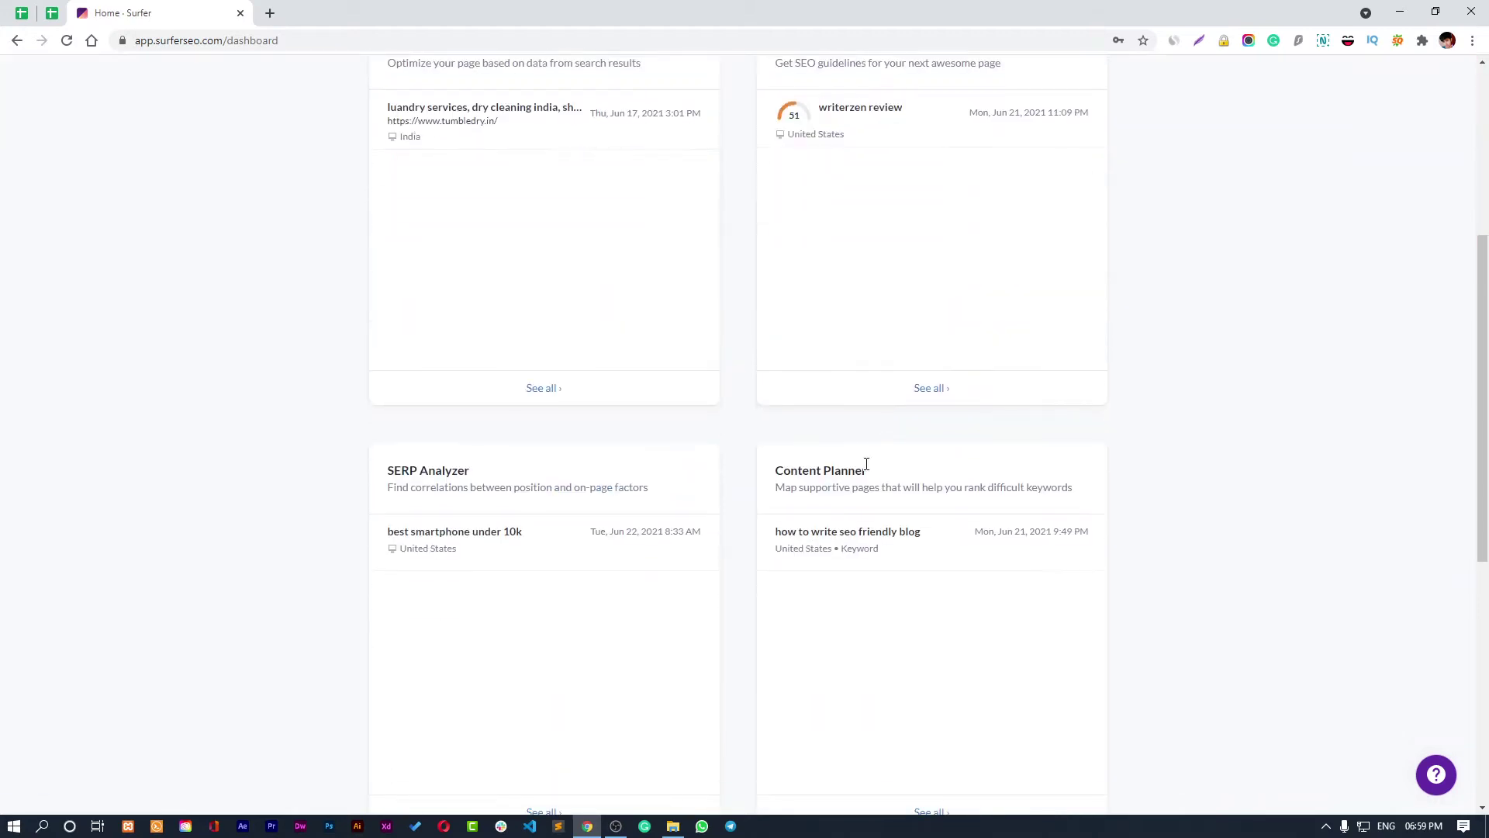
{"action": "scroll", "coordinate": [853, 310], "scroll_direction": "down", "scroll_amount": 3}
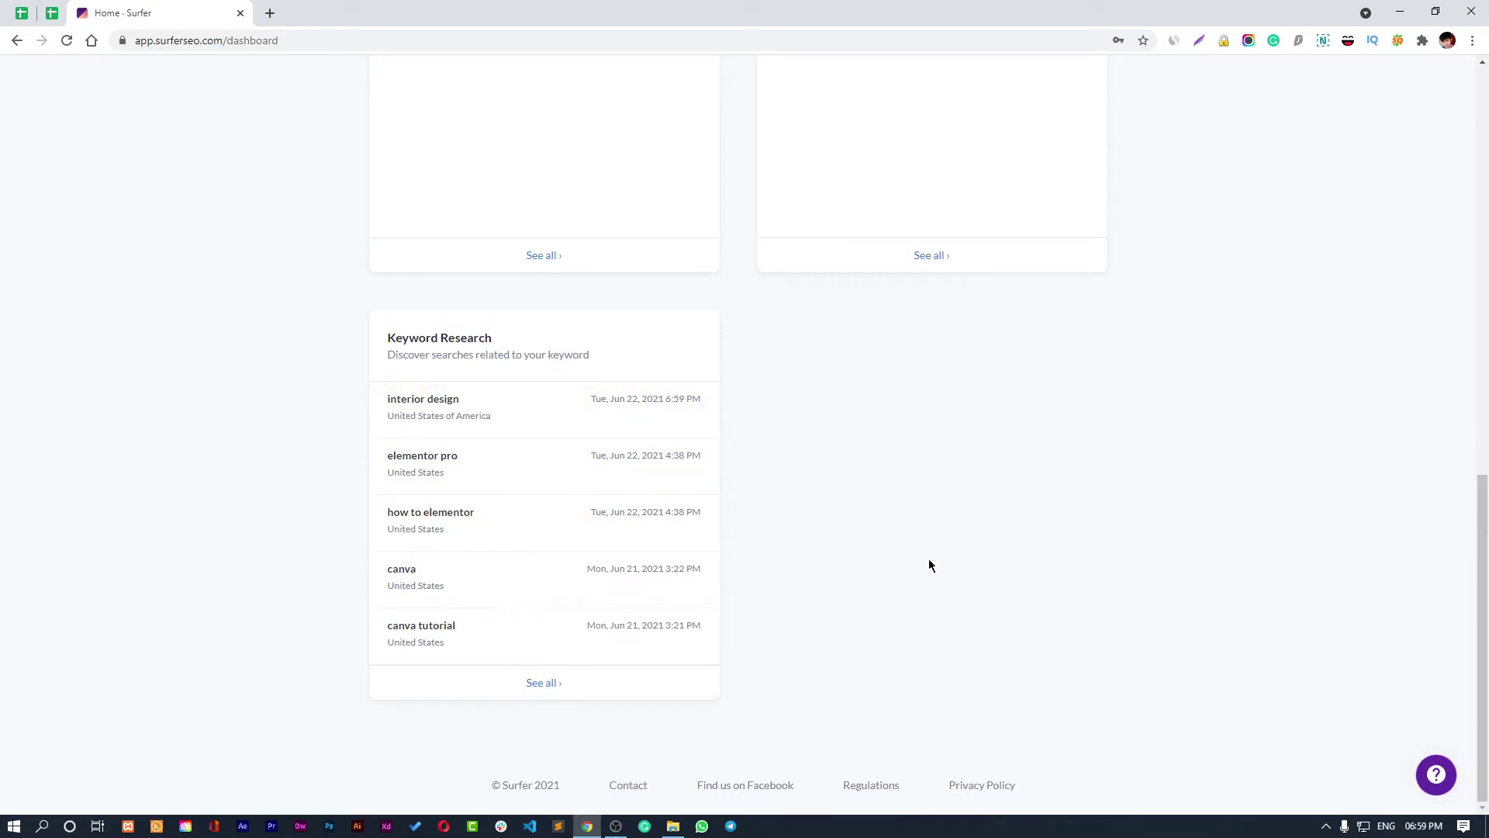
{"action": "scroll", "coordinate": [861, 652], "scroll_direction": "up", "scroll_amount": 7}
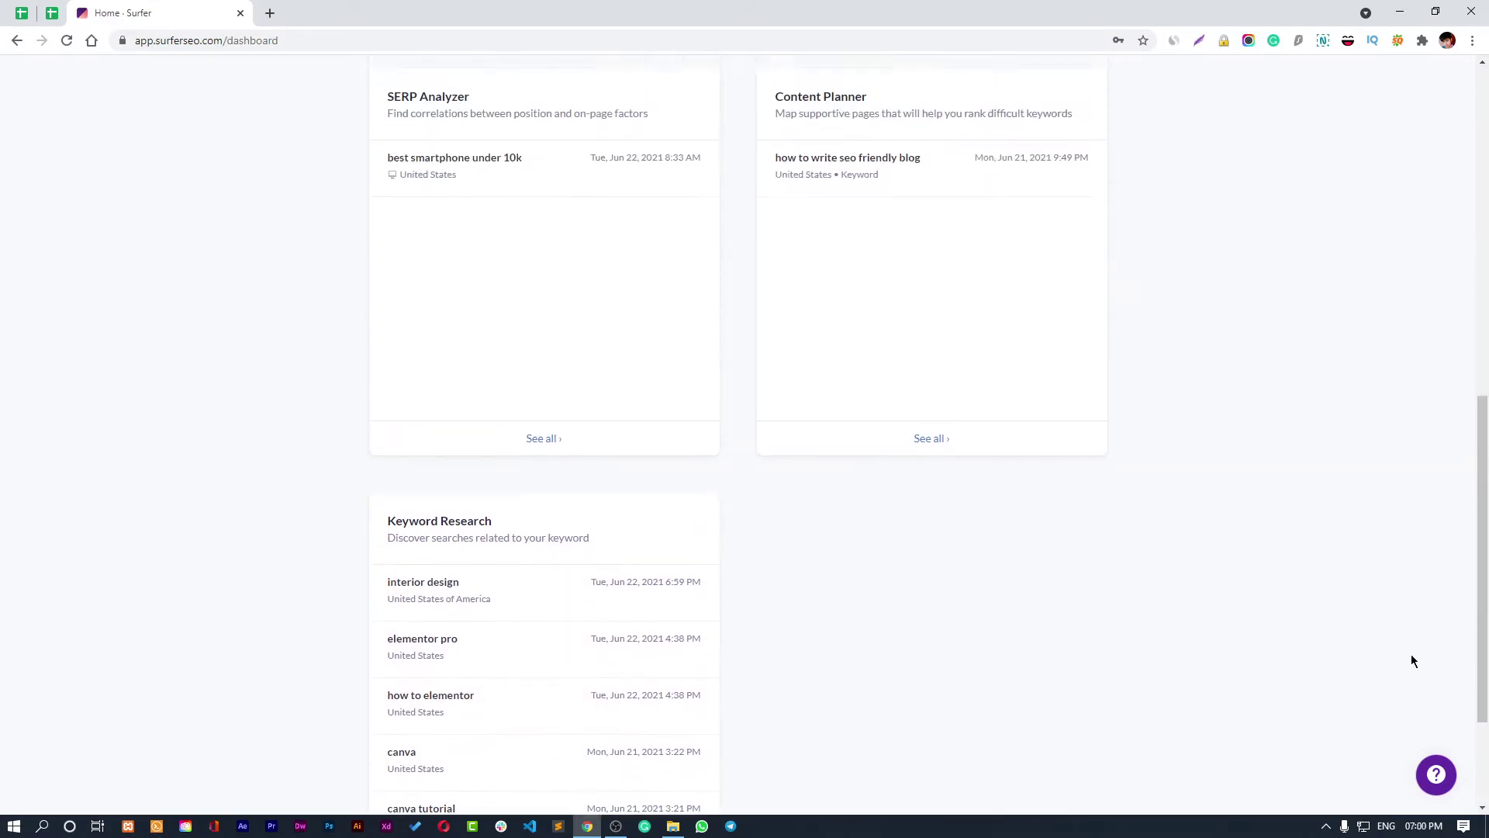
{"action": "scroll", "coordinate": [1262, 677], "scroll_direction": "down", "scroll_amount": 7}
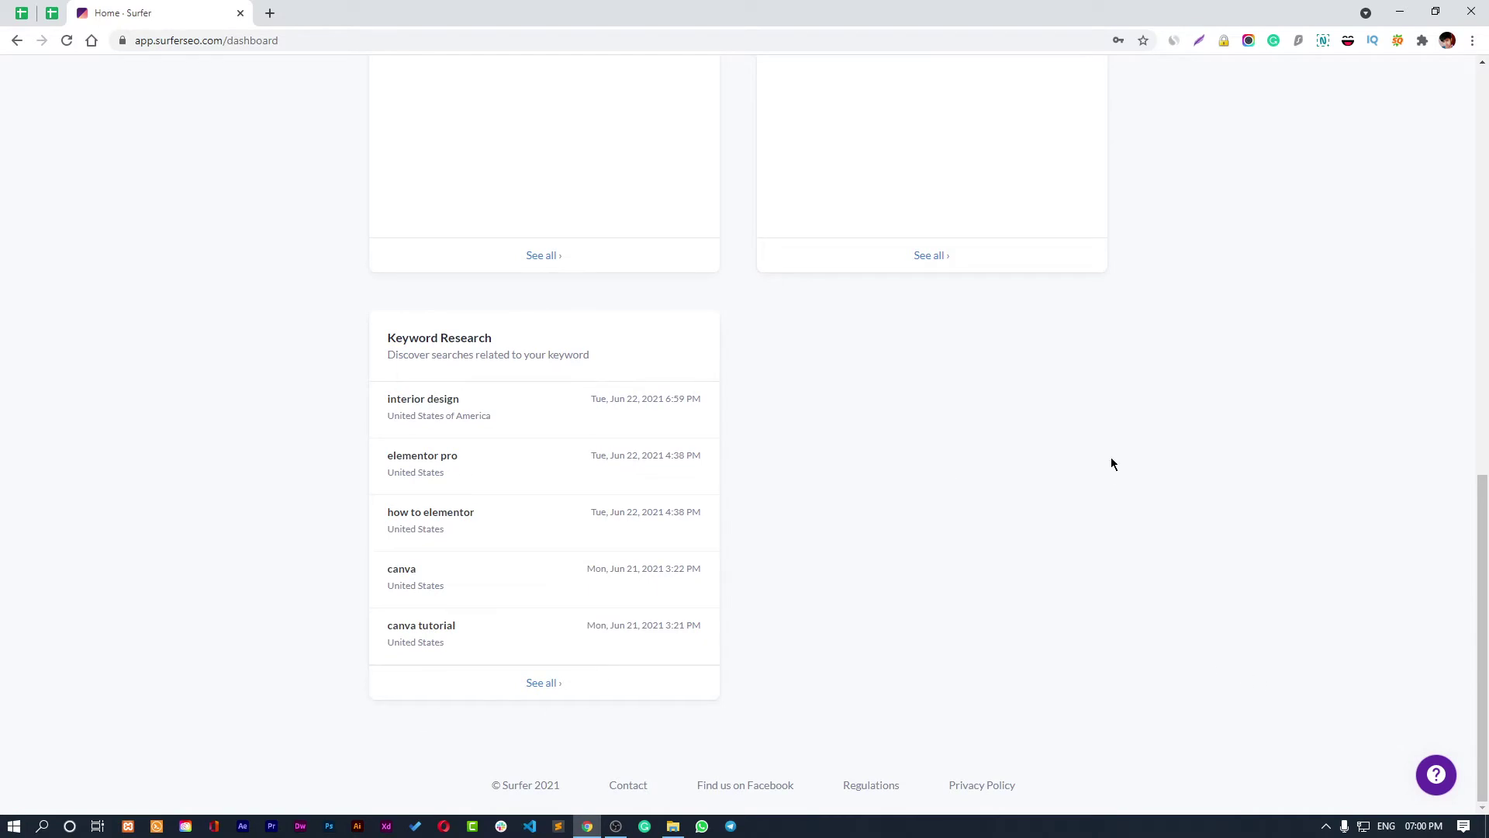
{"action": "left_click_drag", "start_coordinate": [1482, 607], "coordinate": [1456, 569]}
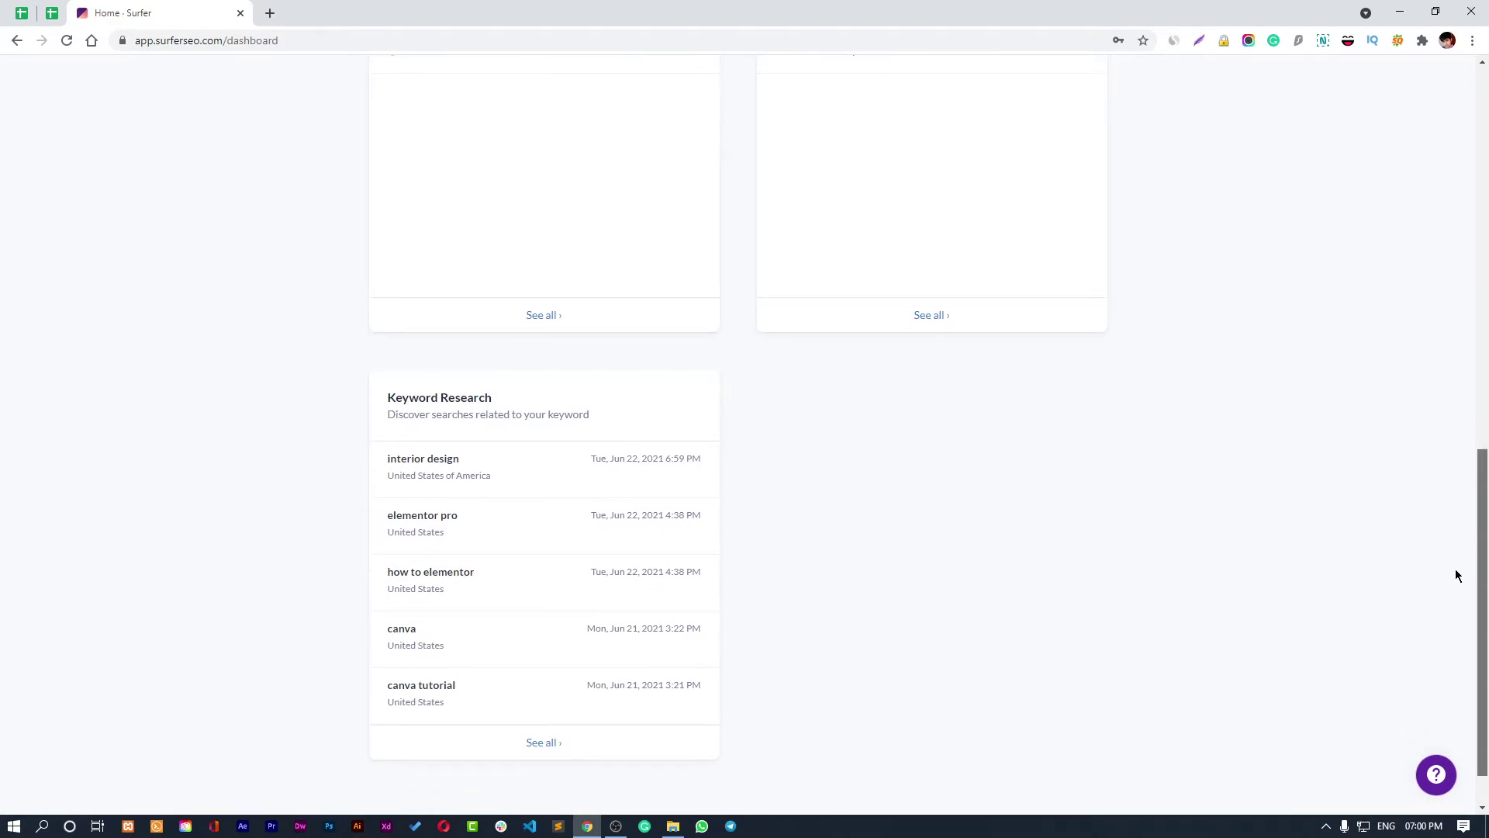
{"action": "left_click_drag", "start_coordinate": [1455, 569], "coordinate": [859, 242]}
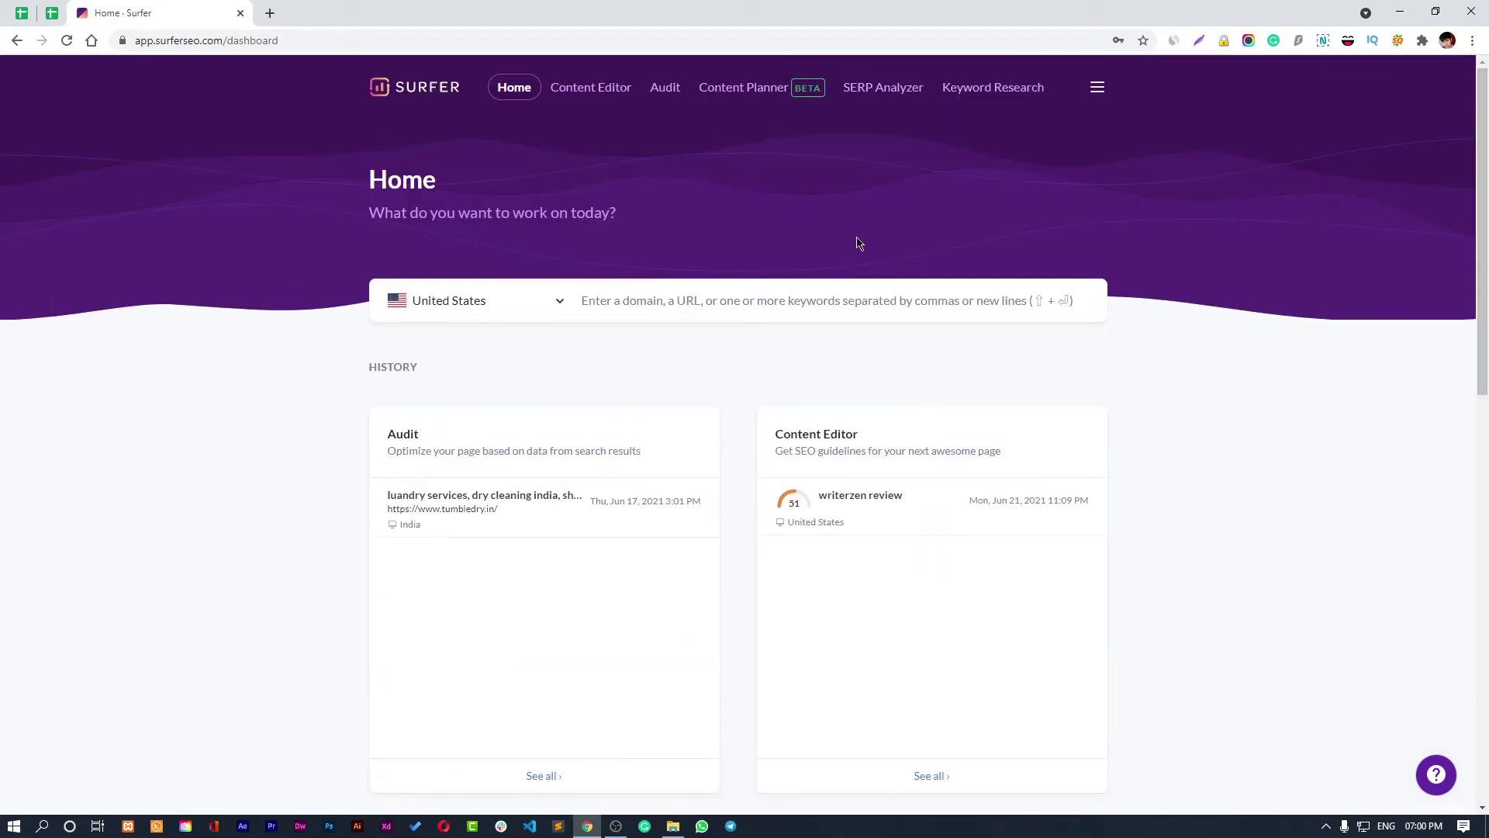
Enter "inter" as a keyword to view the available tools, and check the account options.
{"action": "left_click", "coordinate": [667, 302]}
{"action": "type", "text": "inter"}
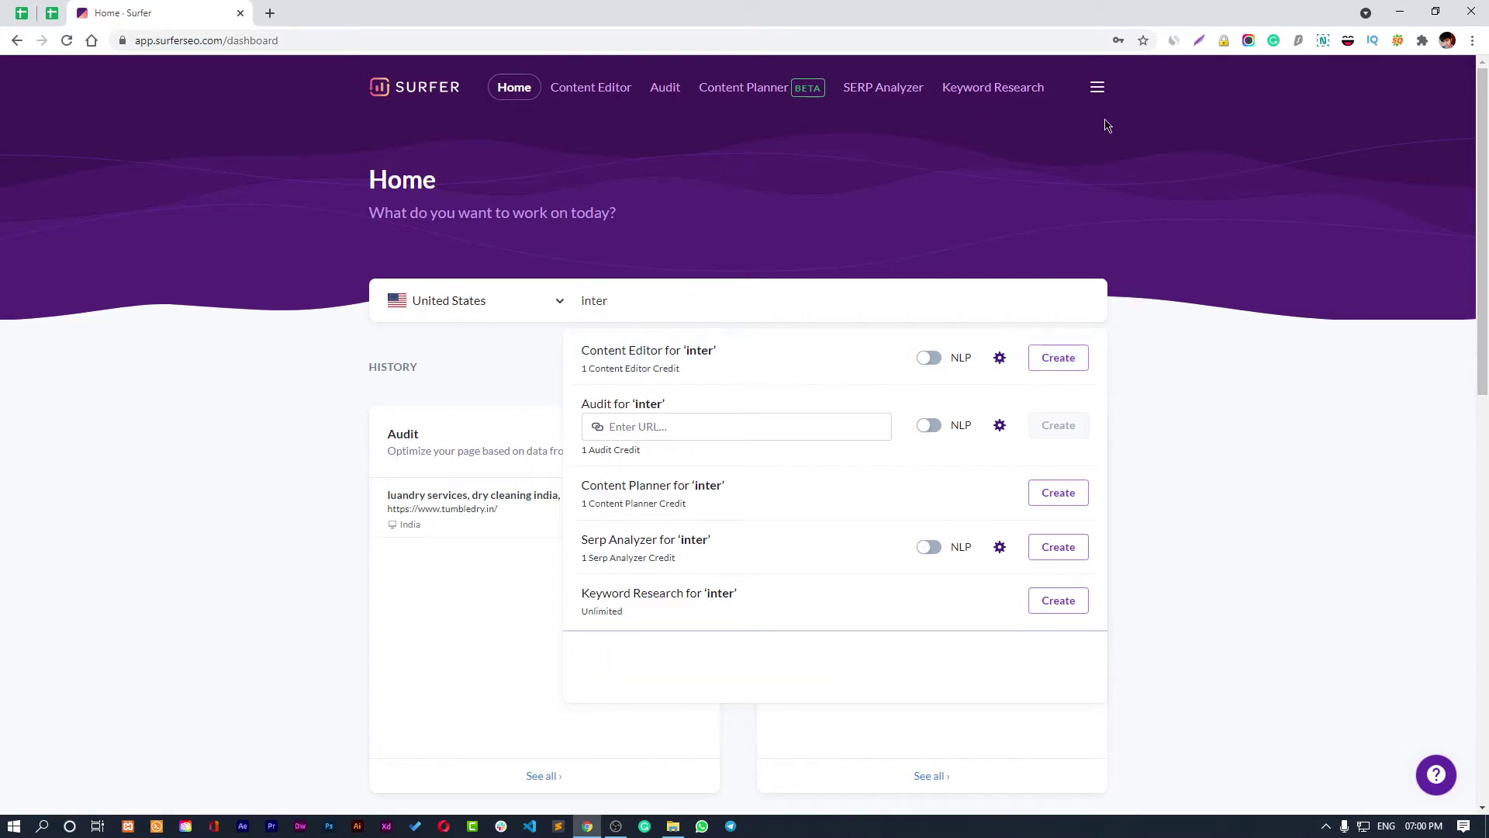
{"action": "left_click", "coordinate": [1103, 92]}
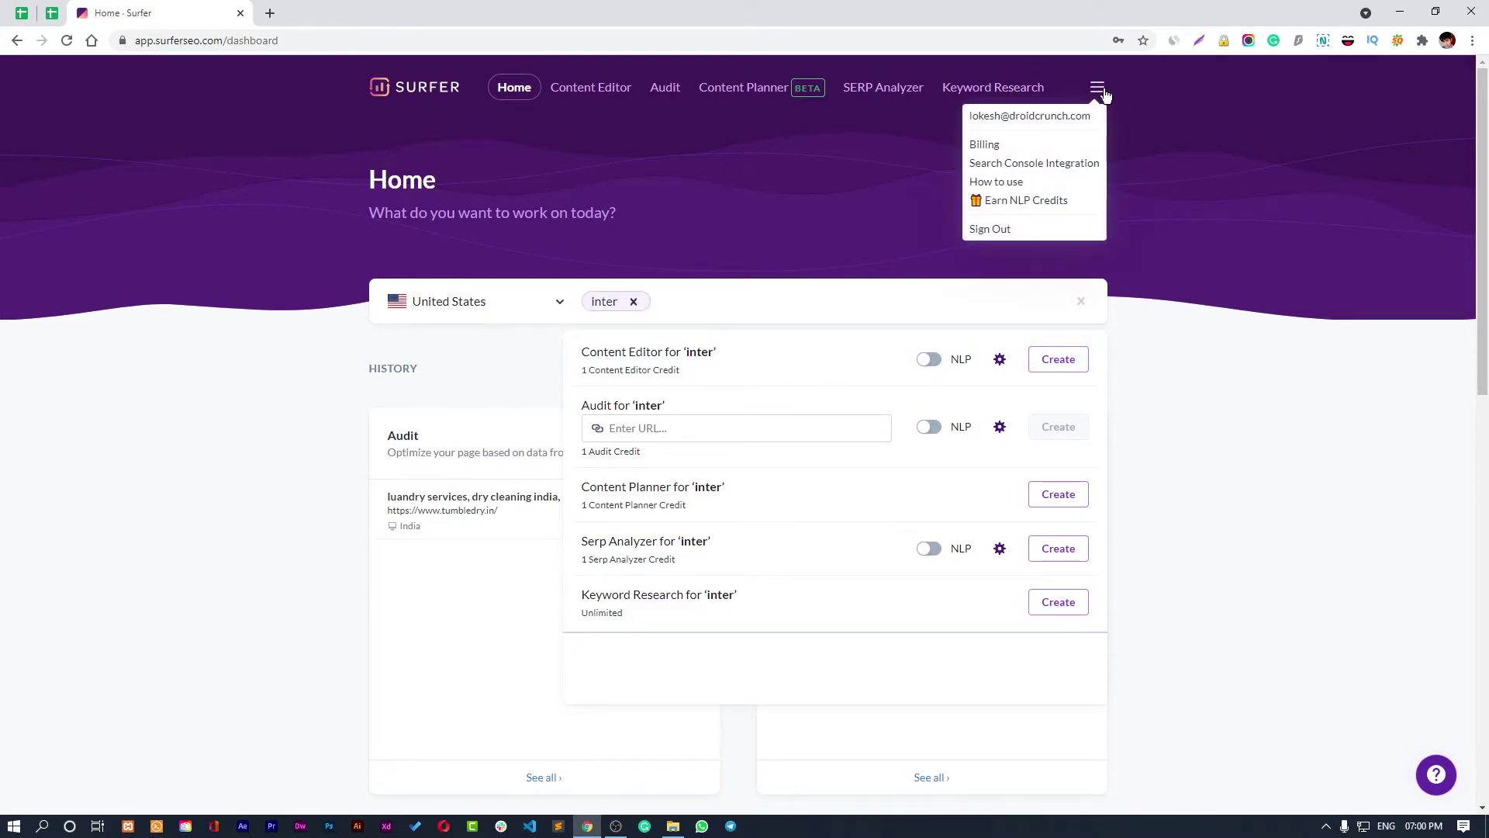
{"action": "left_click", "coordinate": [1193, 322]}
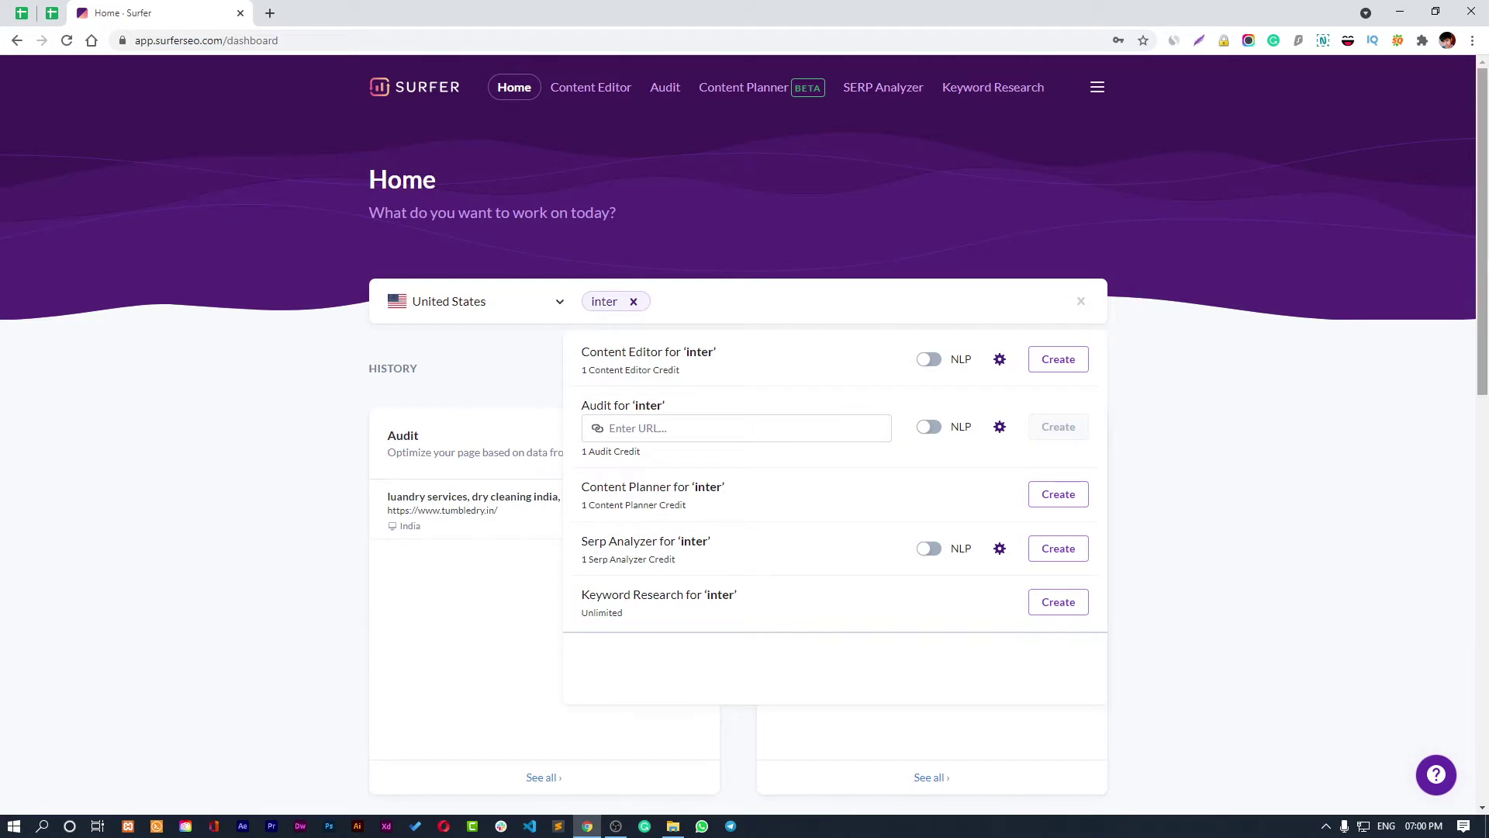
Open the "interior design" analysis from the Keyword Research history.
{"action": "left_click_drag", "start_coordinate": [1483, 233], "coordinate": [1482, 305]}
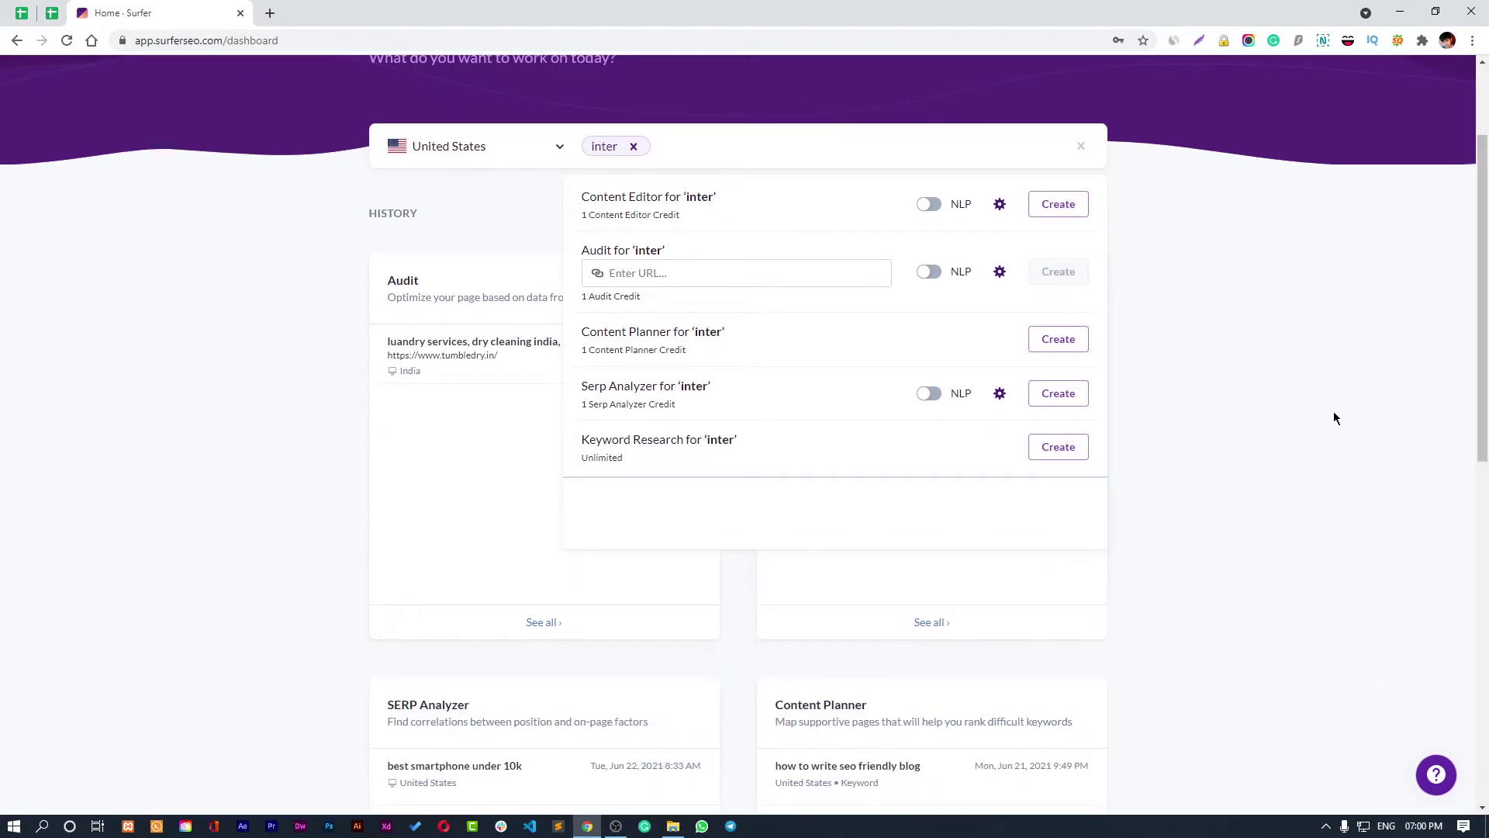
{"action": "scroll", "coordinate": [1333, 411], "scroll_direction": "down", "scroll_amount": 1}
{"action": "scroll", "coordinate": [1333, 411], "scroll_direction": "down", "scroll_amount": 2}
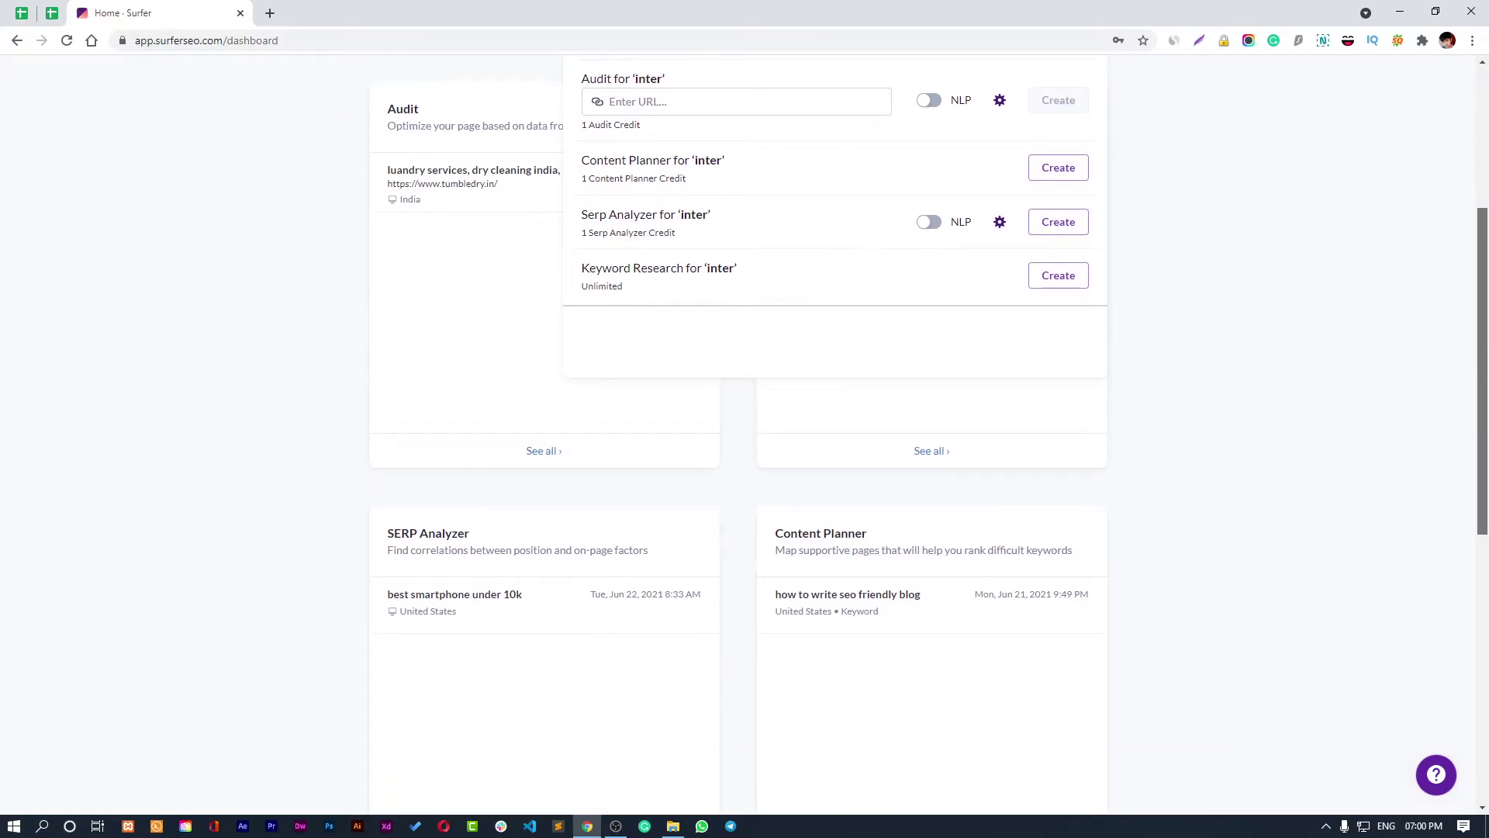
{"action": "left_click_drag", "start_coordinate": [1480, 460], "coordinate": [1479, 682]}
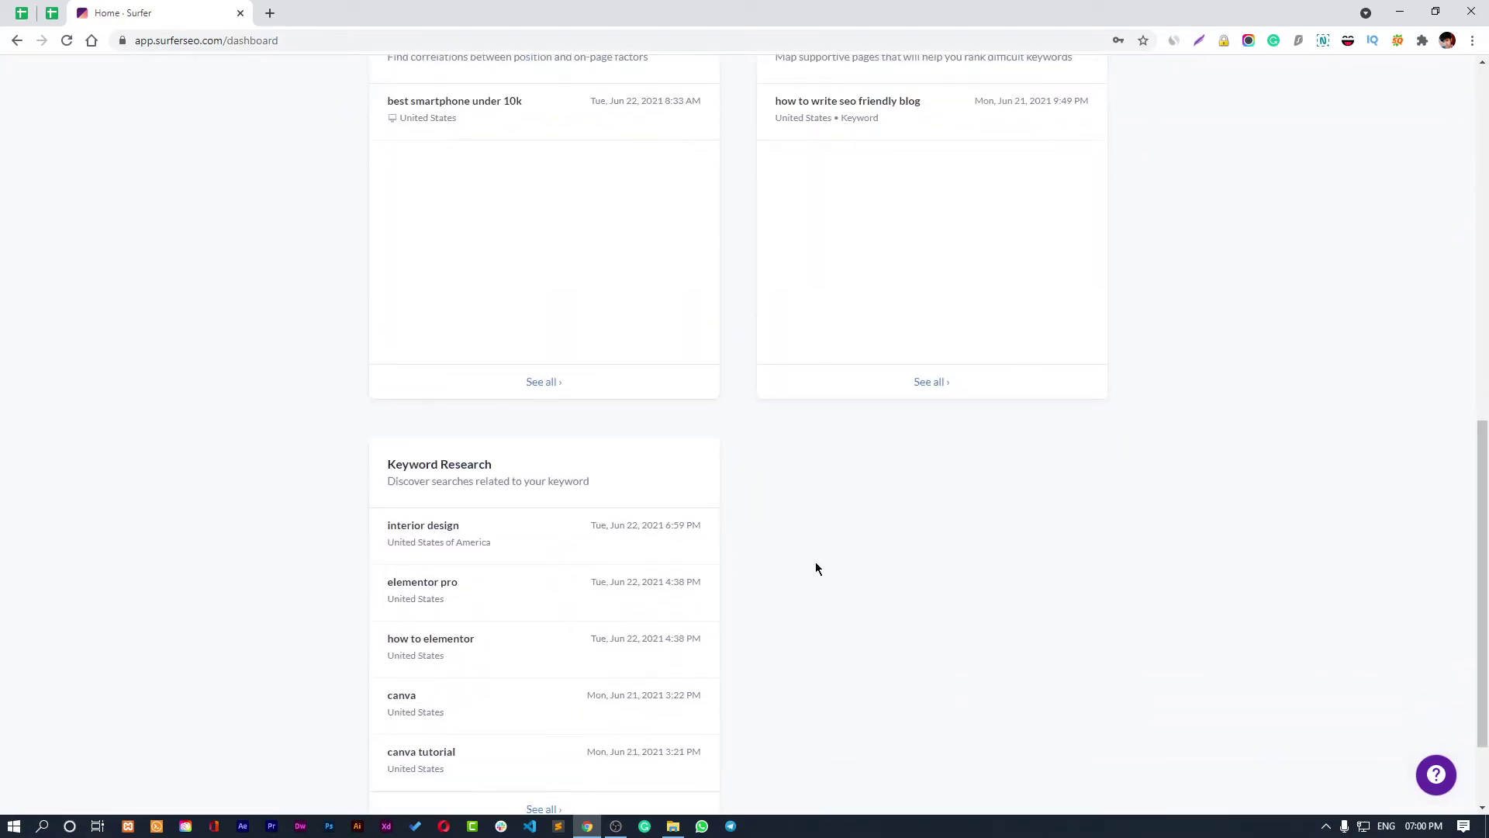
{"action": "left_click", "coordinate": [504, 542]}
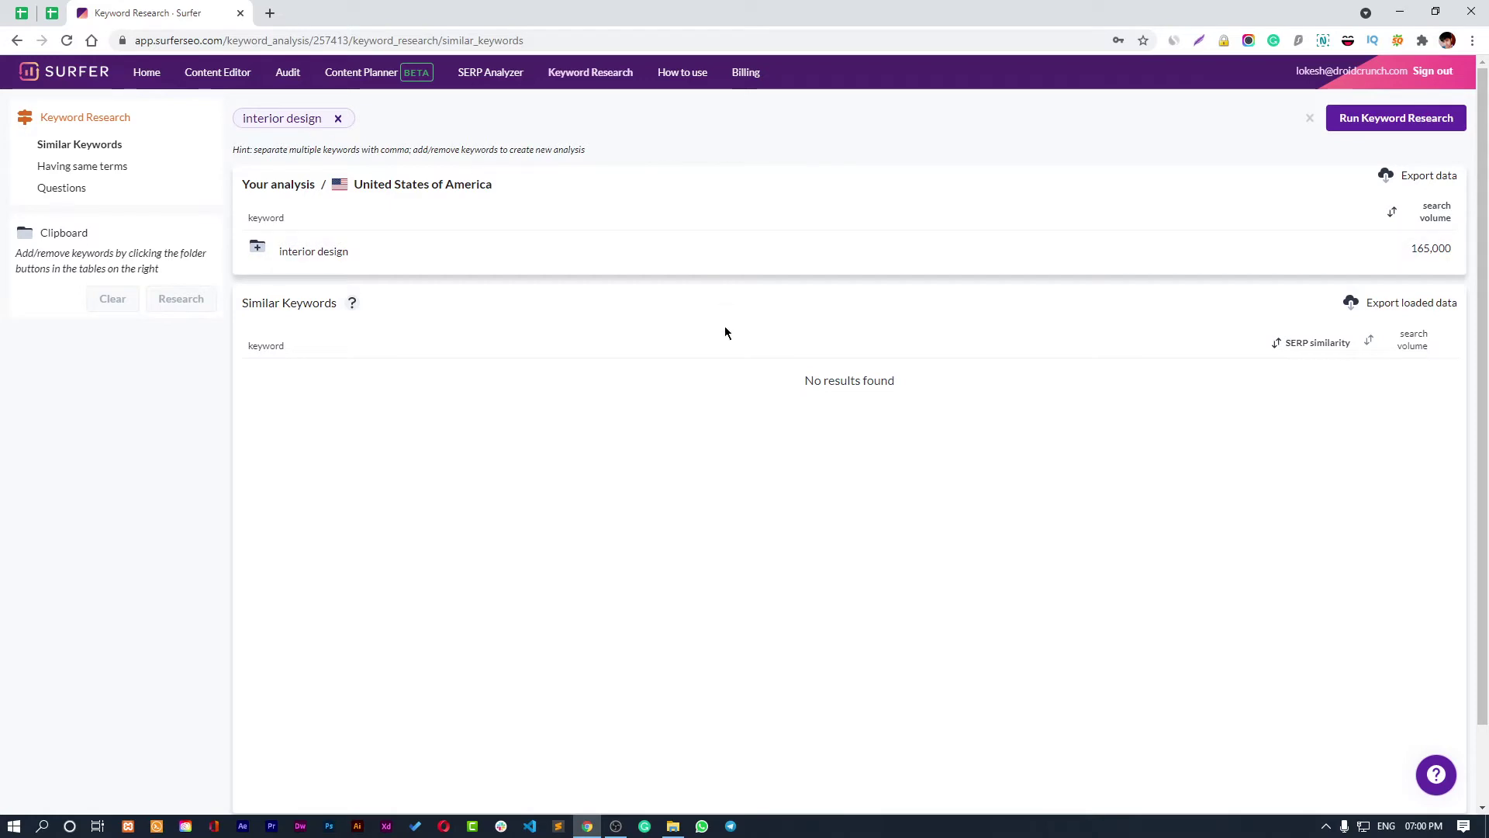
From the keywords having same terms, add interior design, interior design salary, interior design school, interior design schools and school interior design to the clipboard.
{"action": "left_click", "coordinate": [89, 168]}
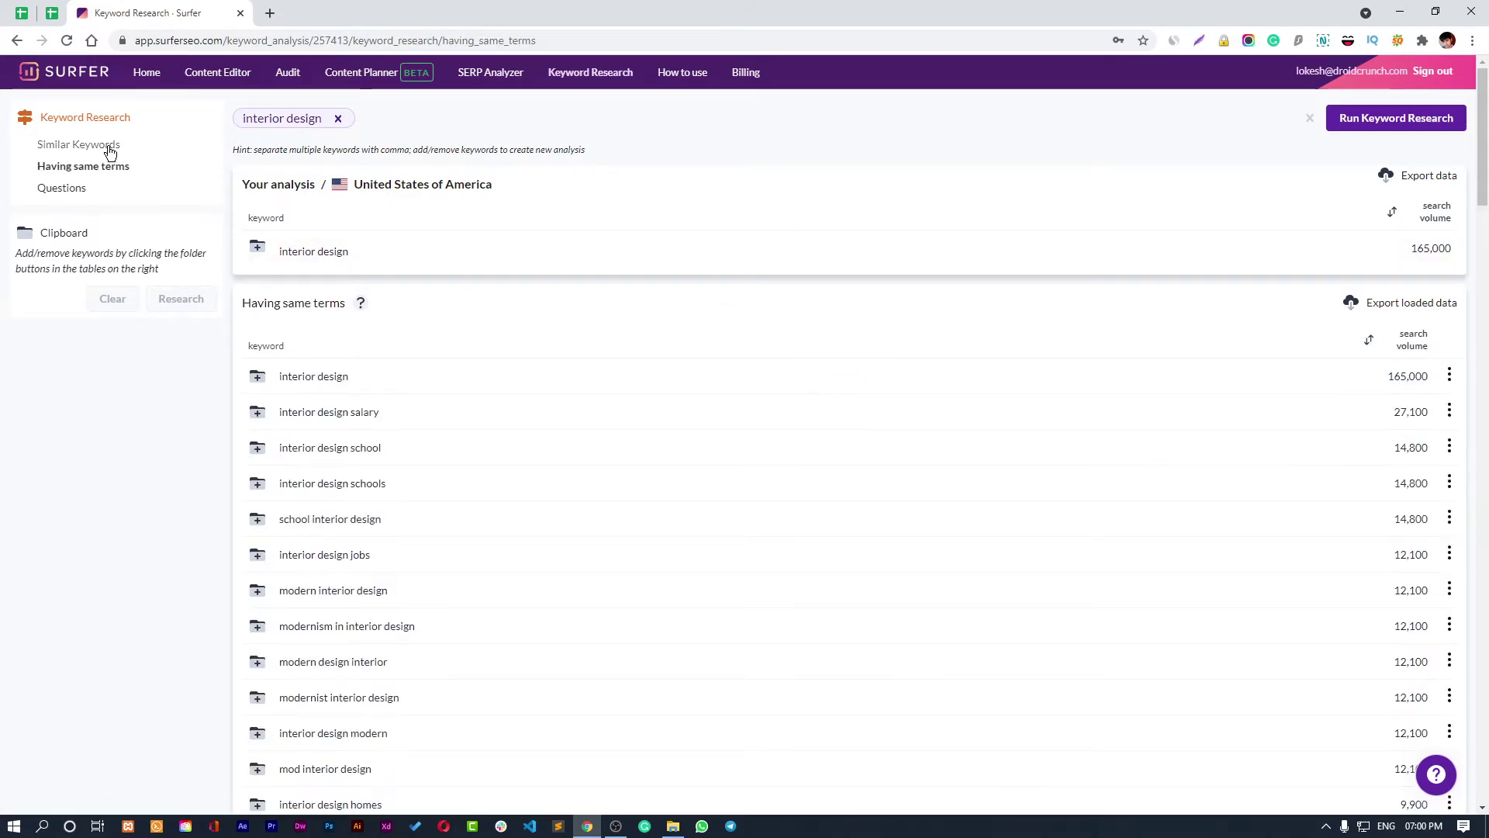
{"action": "scroll", "coordinate": [319, 358], "scroll_direction": "down", "scroll_amount": 1}
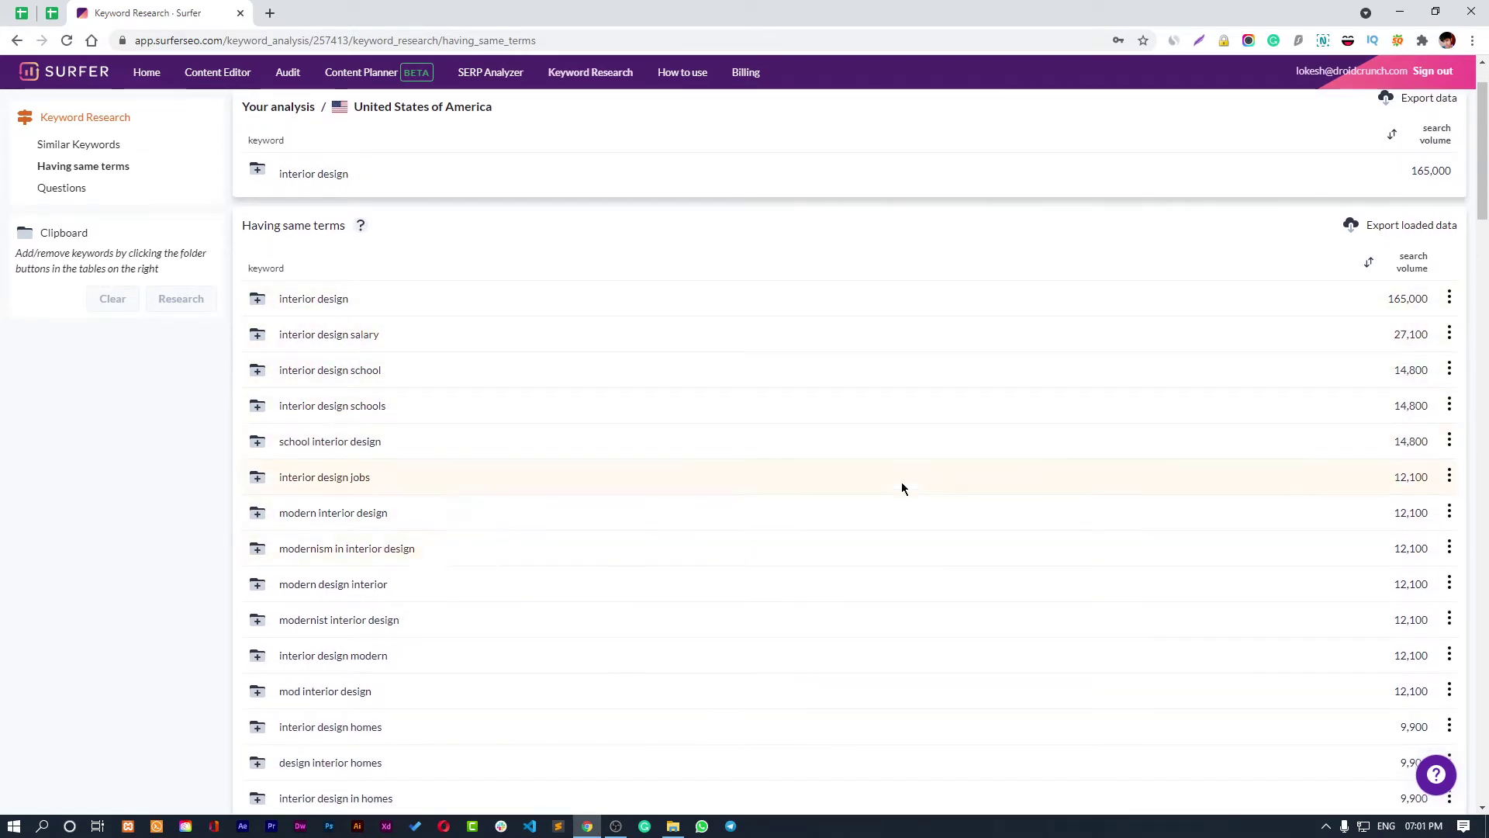
{"action": "left_click", "coordinate": [256, 298]}
{"action": "left_click", "coordinate": [257, 335]}
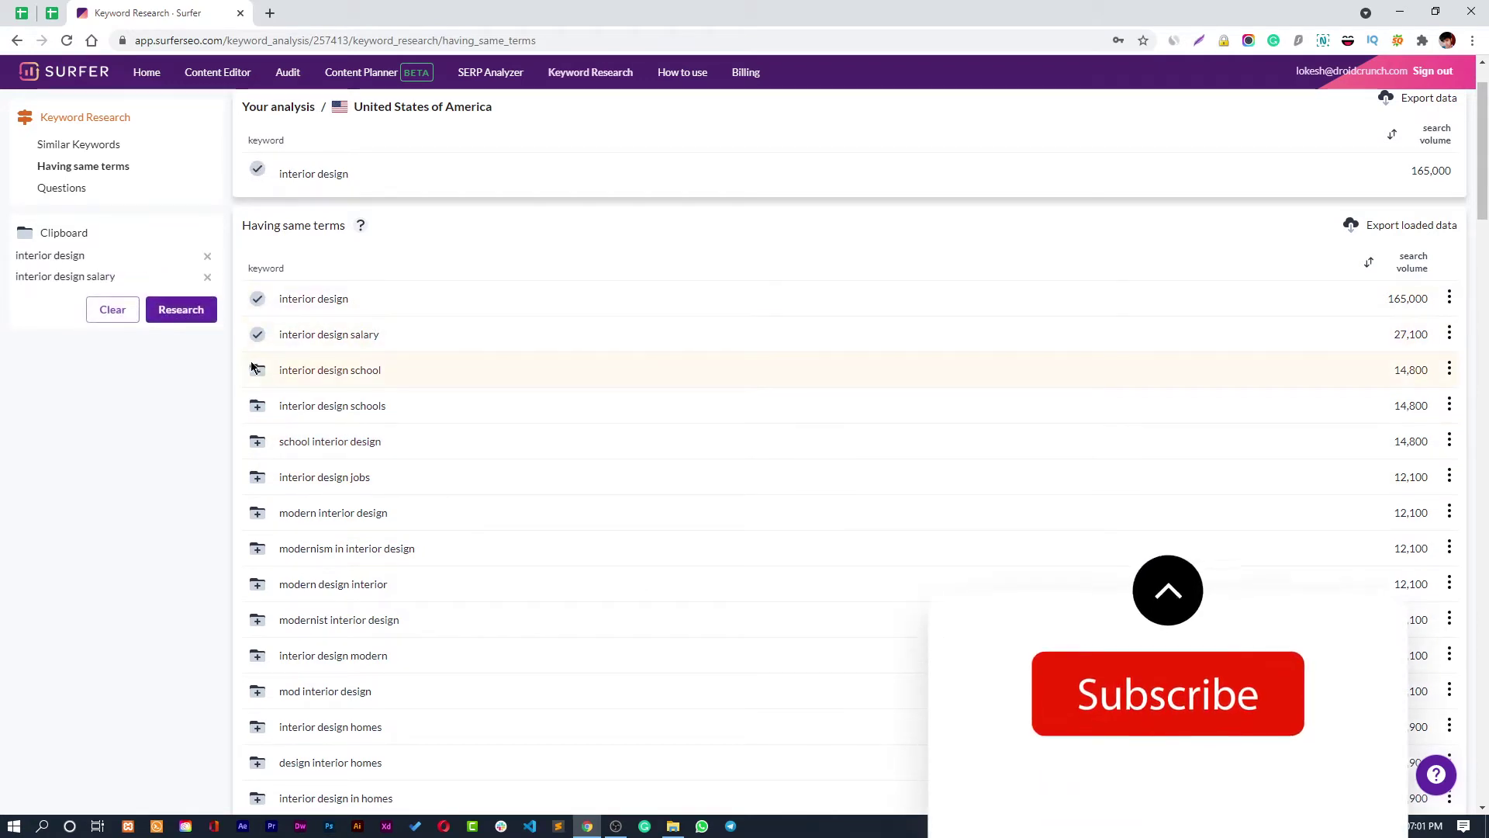
{"action": "left_click", "coordinate": [257, 370]}
{"action": "left_click", "coordinate": [256, 406]}
{"action": "left_click", "coordinate": [257, 441]}
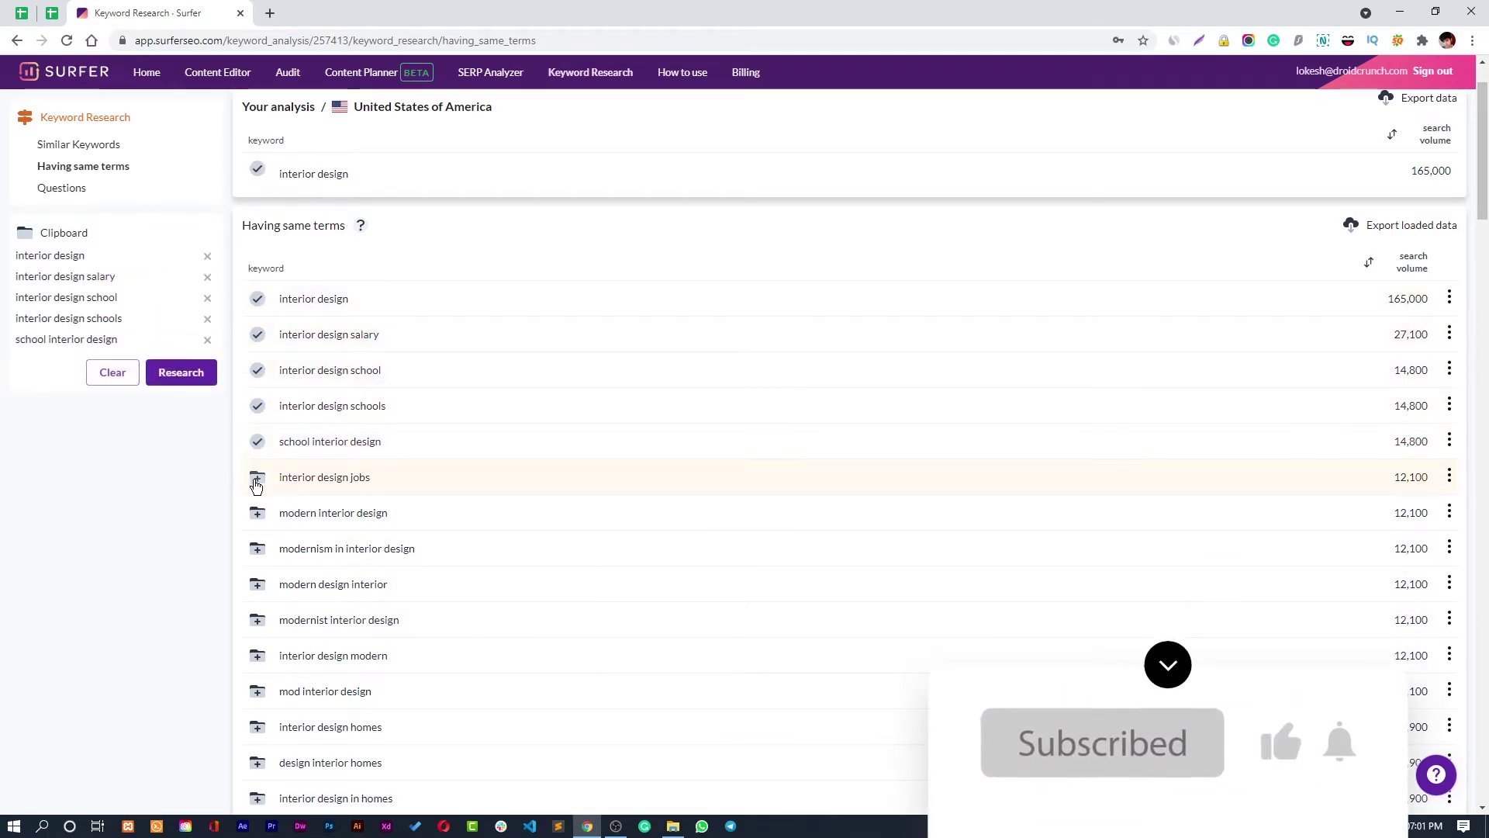
Add interior design jobs, modern interior design and modernism in interior design to the clipboard, and research all clipboard keywords.
{"action": "left_click", "coordinate": [257, 477]}
{"action": "left_click", "coordinate": [257, 512]}
{"action": "left_click", "coordinate": [257, 549]}
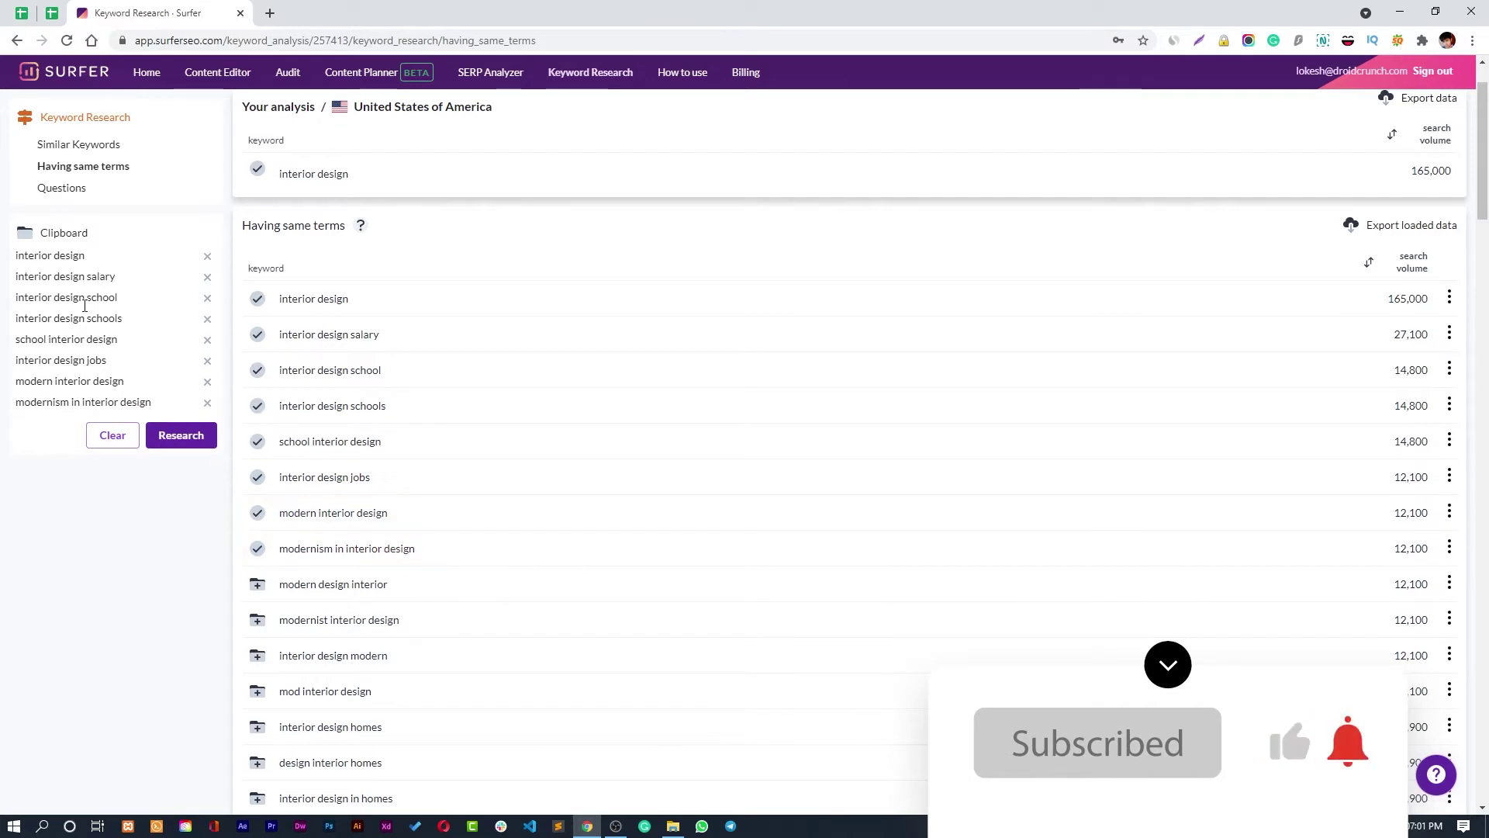
{"action": "left_click", "coordinate": [178, 436]}
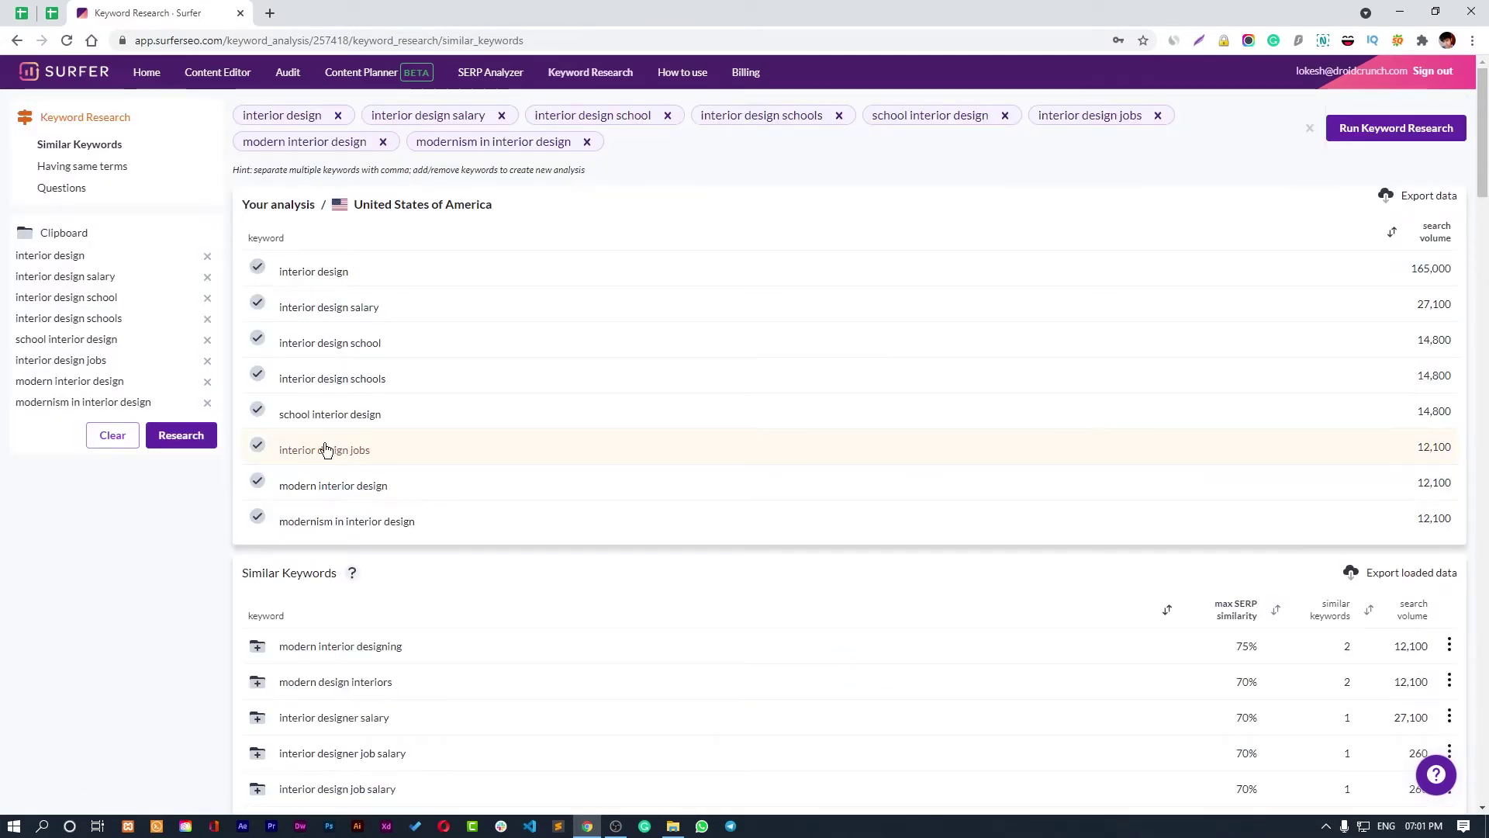
Review the similar keywords and the keywords having same terms for the new multi-keyword analysis.
{"action": "scroll", "coordinate": [326, 450], "scroll_direction": "down", "scroll_amount": 10}
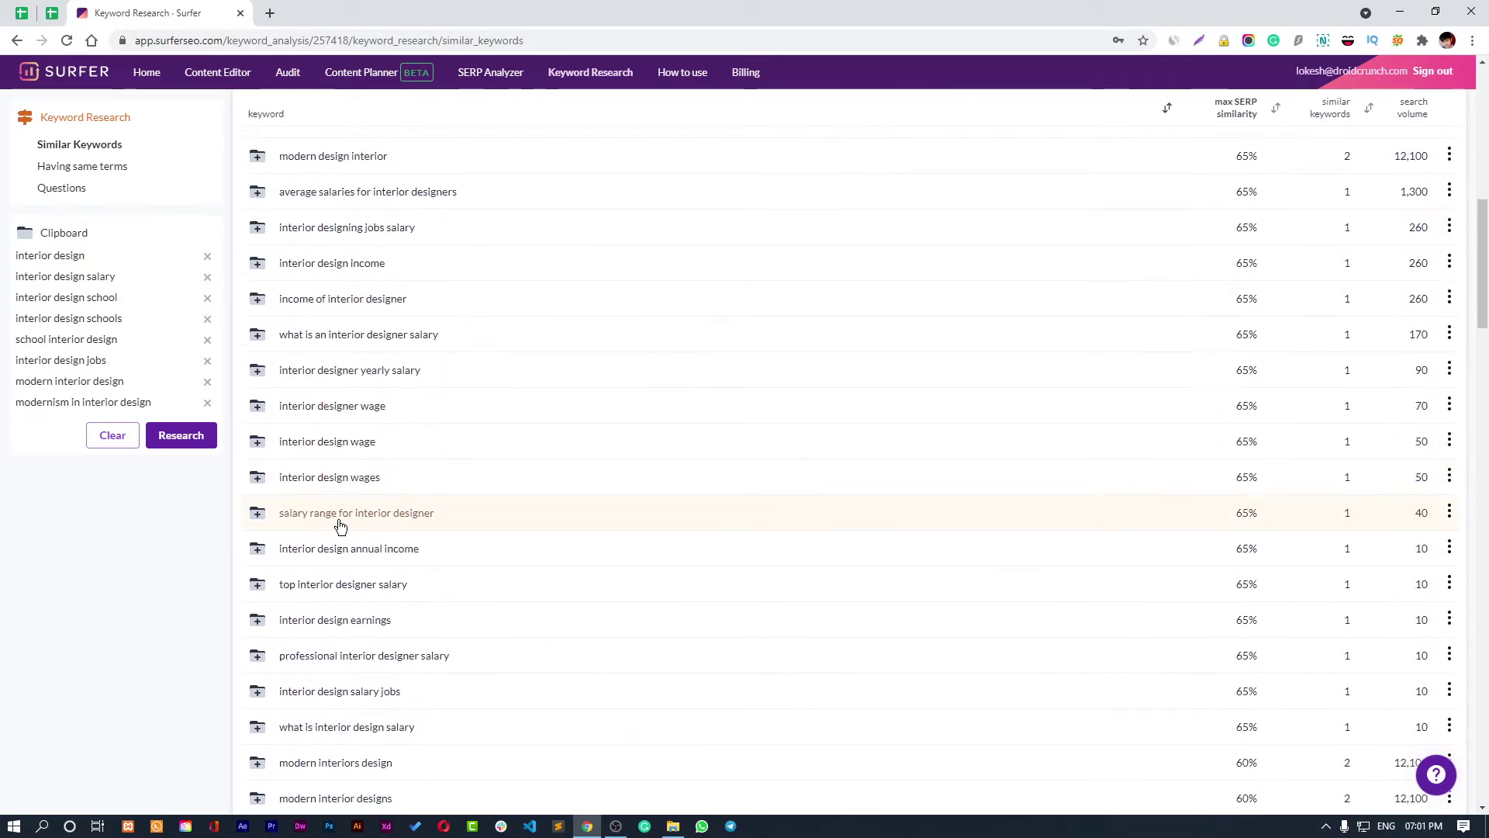
{"action": "scroll", "coordinate": [682, 634], "scroll_direction": "up", "scroll_amount": 10}
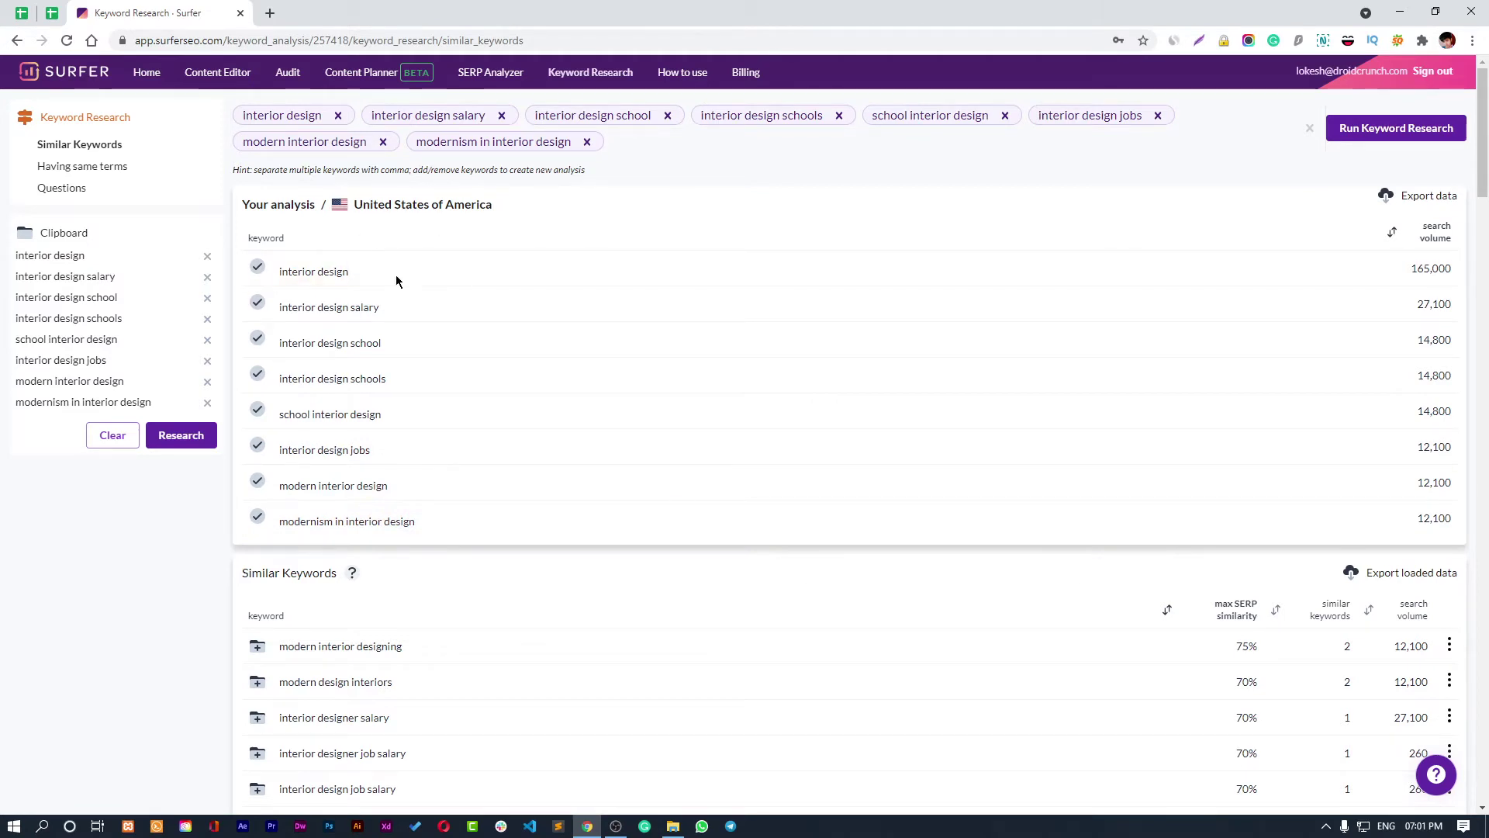
{"action": "scroll", "coordinate": [435, 295], "scroll_direction": "down", "scroll_amount": 2}
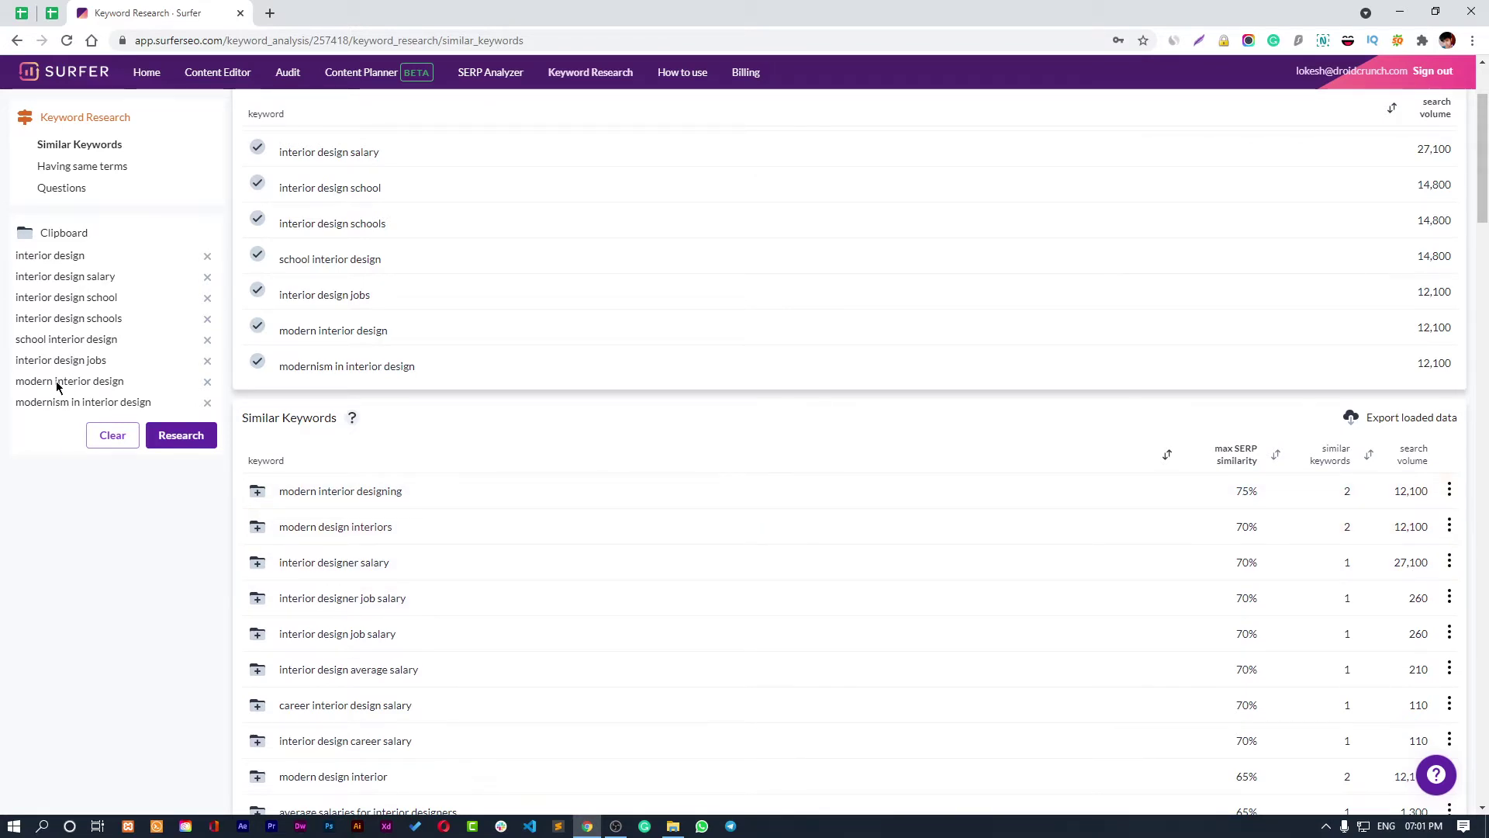
{"action": "left_click", "coordinate": [60, 171]}
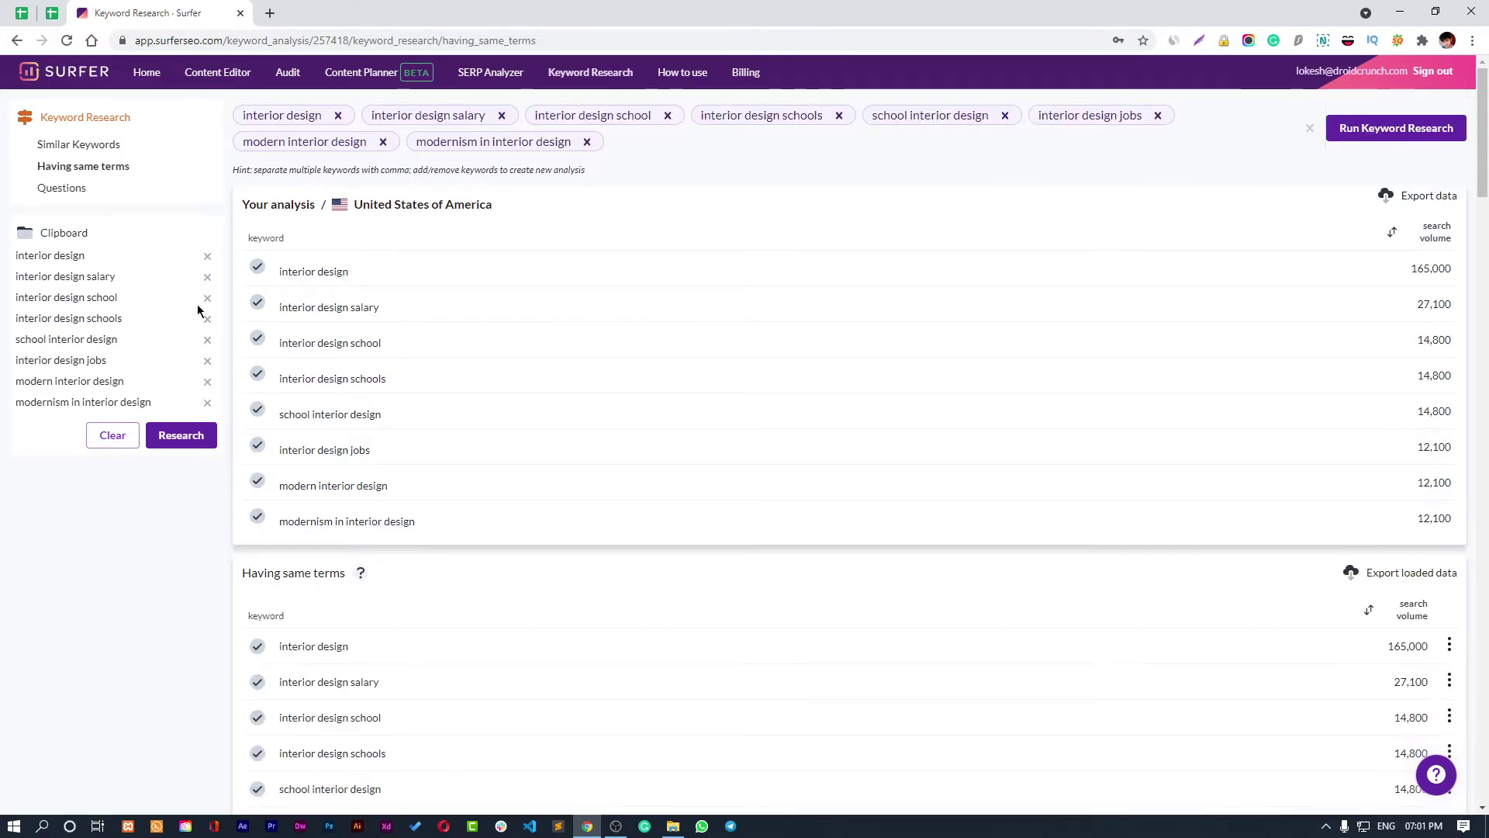
{"action": "scroll", "coordinate": [326, 440], "scroll_direction": "down", "scroll_amount": 4}
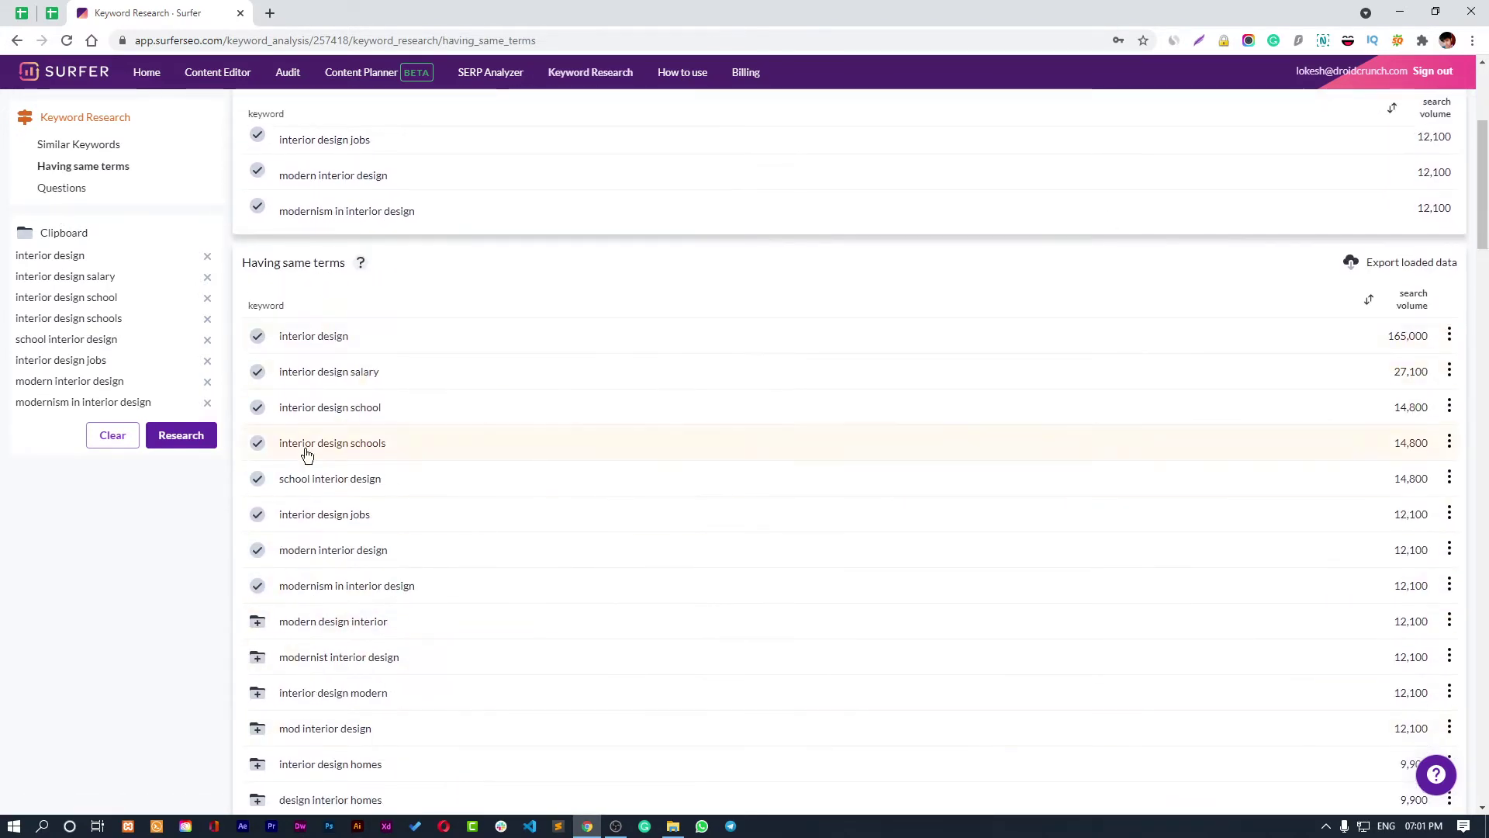
{"action": "scroll", "coordinate": [445, 740], "scroll_direction": "down", "scroll_amount": 2}
{"action": "scroll", "coordinate": [444, 731], "scroll_direction": "up", "scroll_amount": 5}
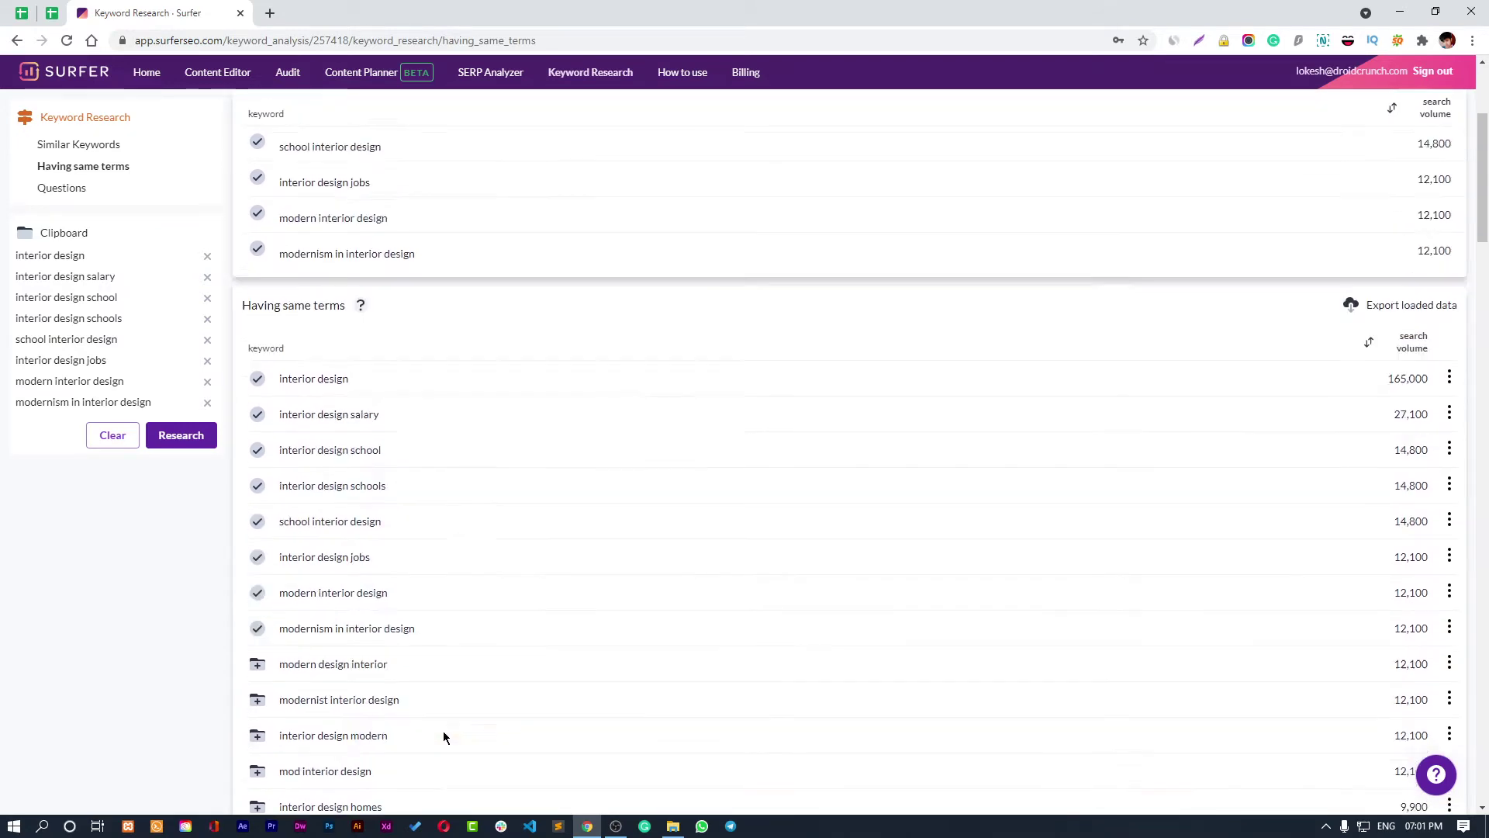
Show the Questions keywords for the analysis and examine their SERP similarity and search volume.
{"action": "left_click", "coordinate": [53, 190]}
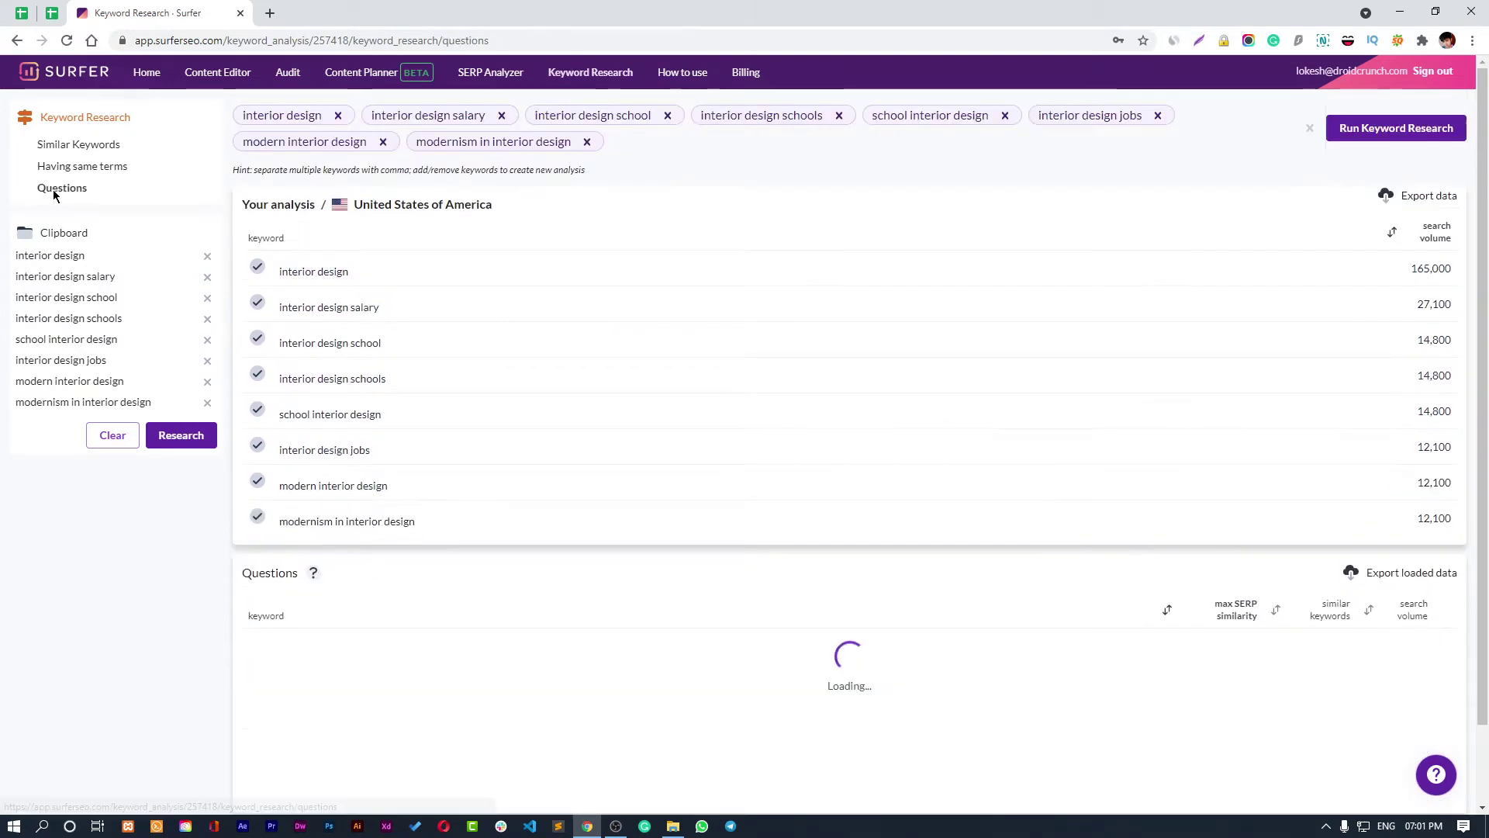
{"action": "scroll", "coordinate": [427, 622], "scroll_direction": "down", "scroll_amount": 2}
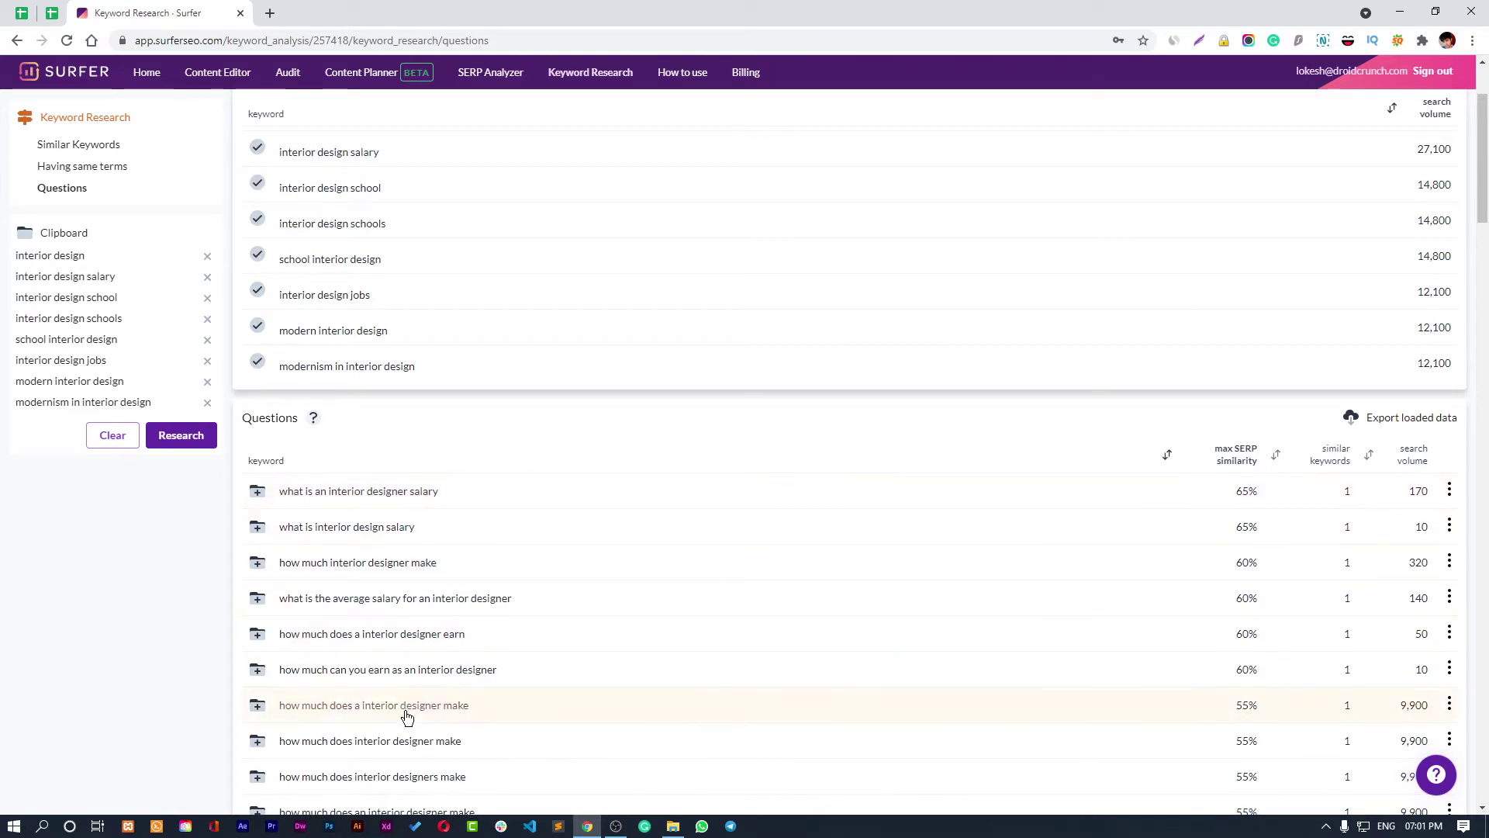
{"action": "scroll", "coordinate": [561, 709], "scroll_direction": "down", "scroll_amount": 2}
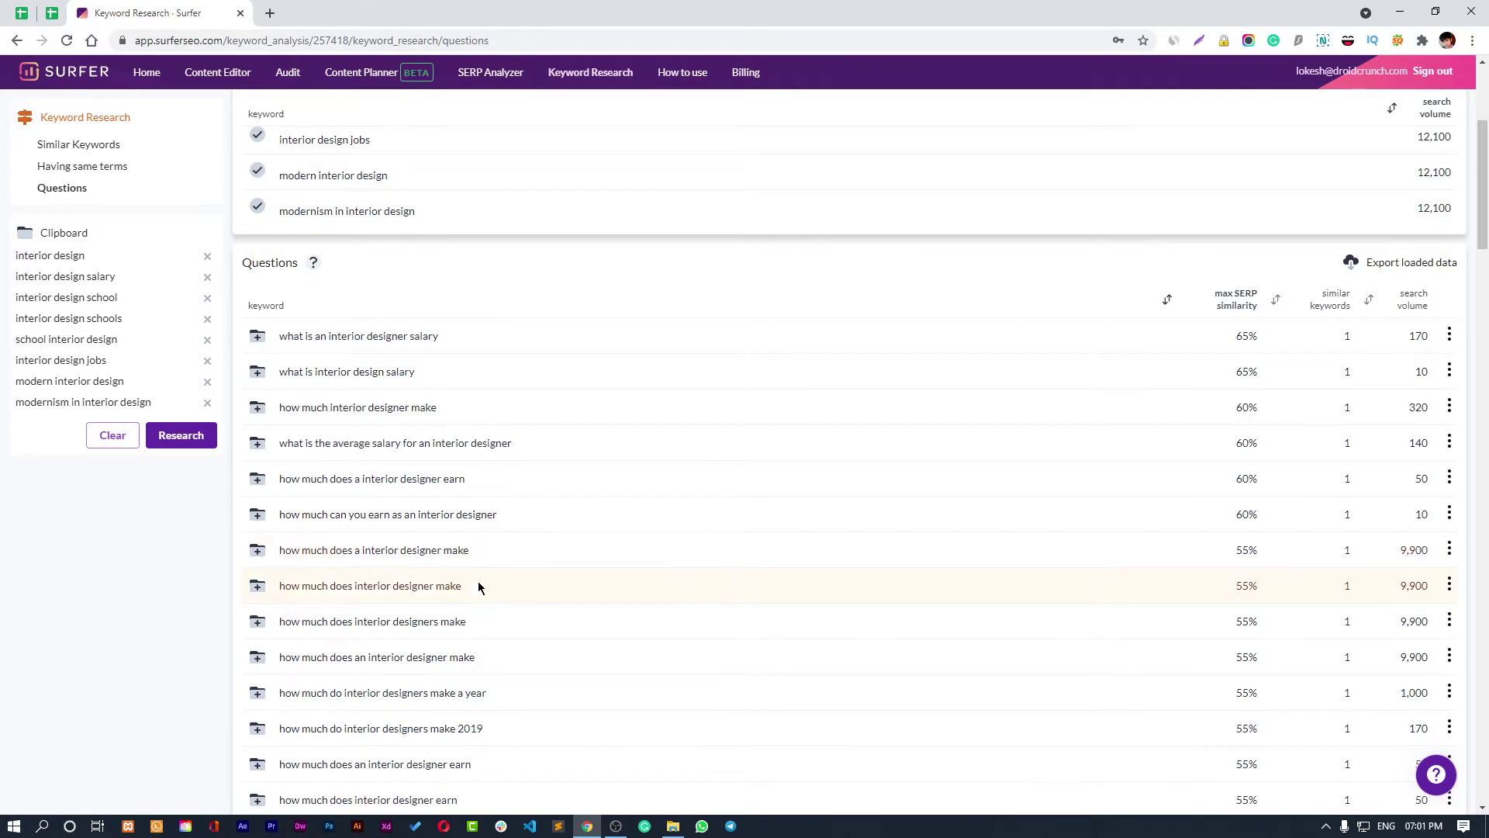
{"action": "scroll", "coordinate": [478, 580], "scroll_direction": "up", "scroll_amount": 4}
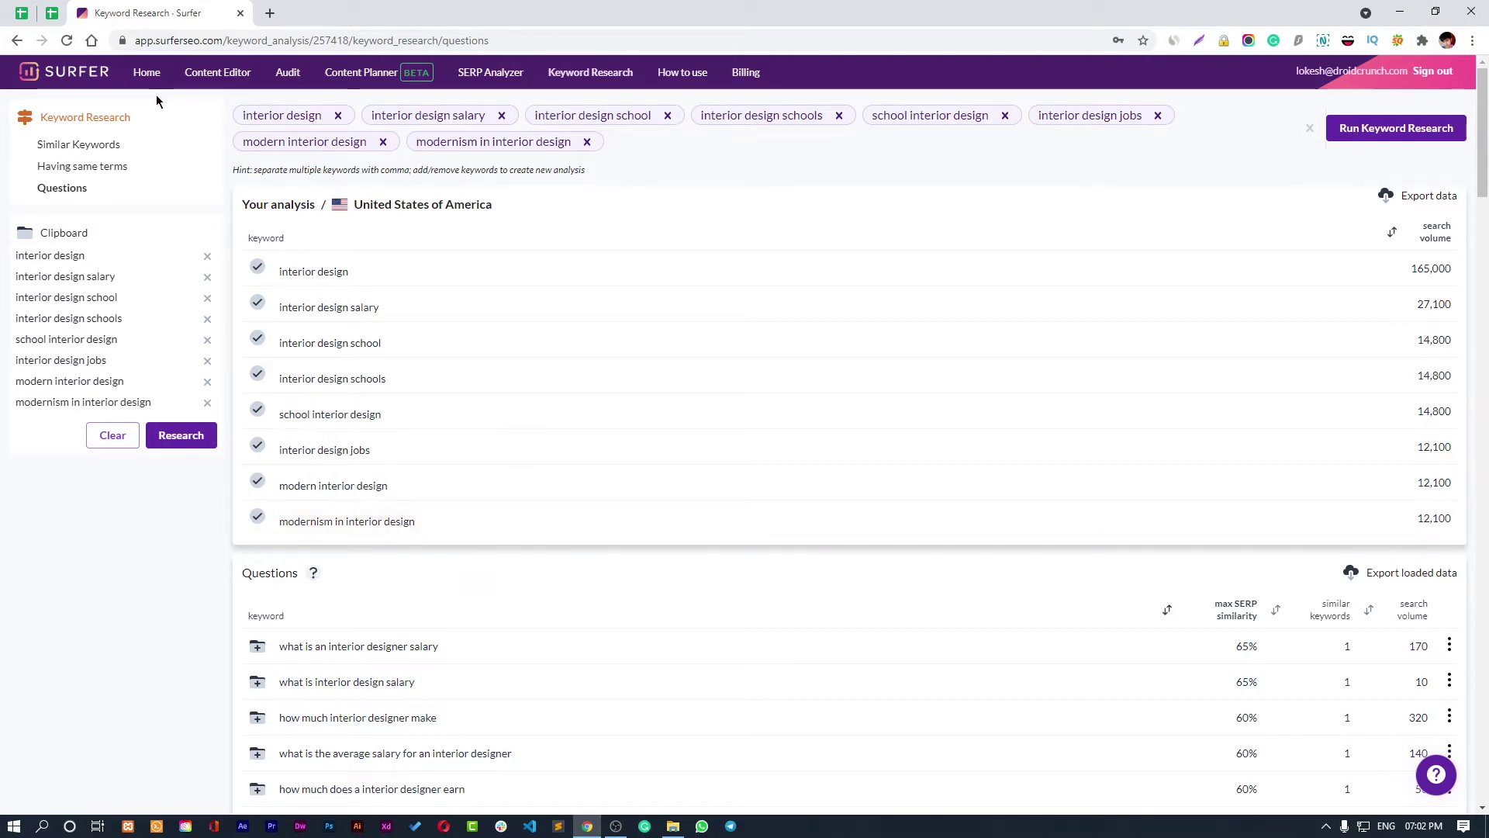
Open the dashboard in a new tab and go to the How to use support site from the account options.
{"action": "right_click", "coordinate": [78, 76]}
{"action": "left_click", "coordinate": [155, 90]}
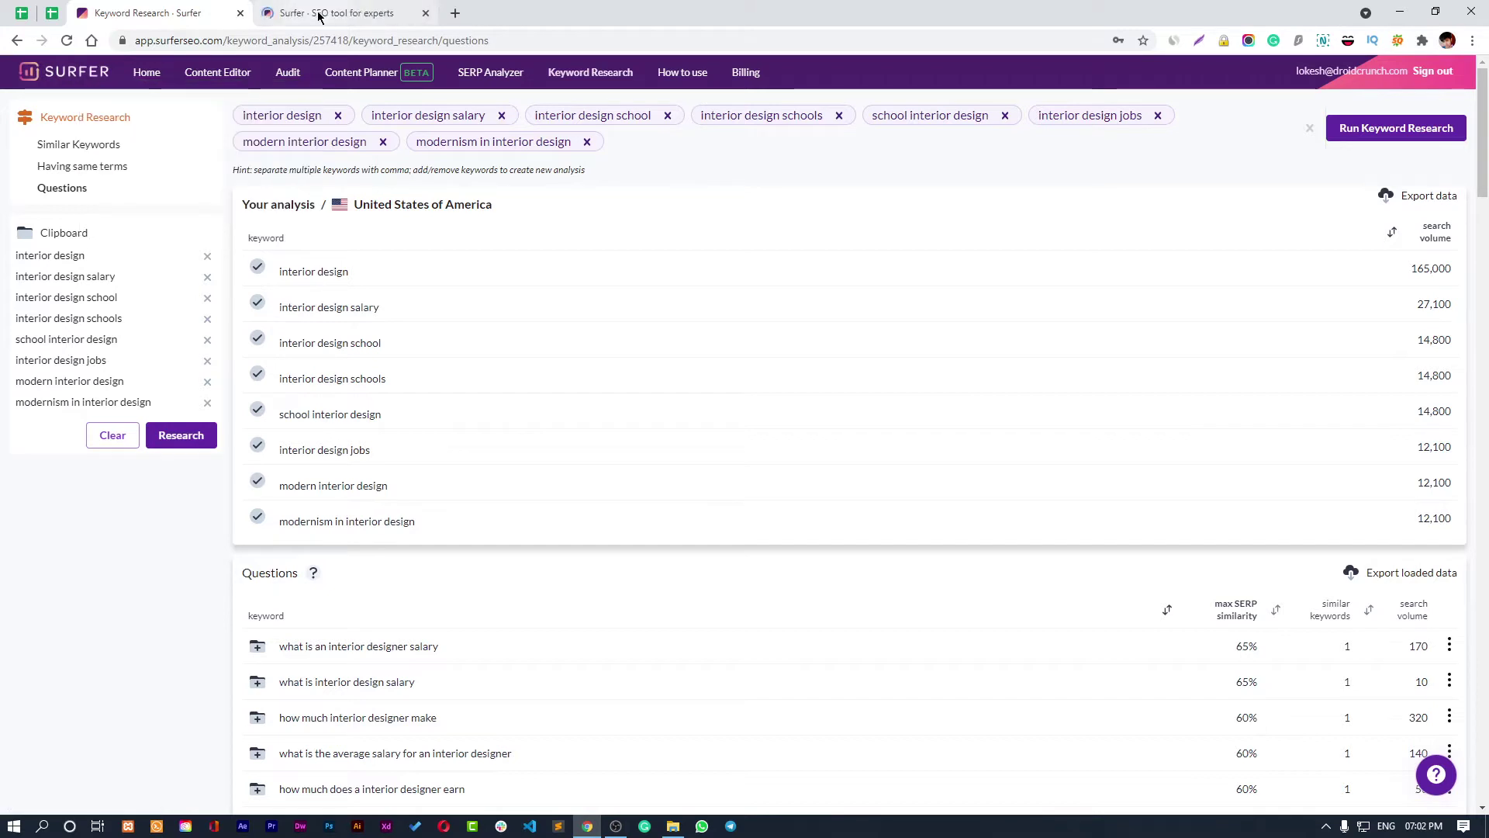
{"action": "left_click", "coordinate": [315, 14]}
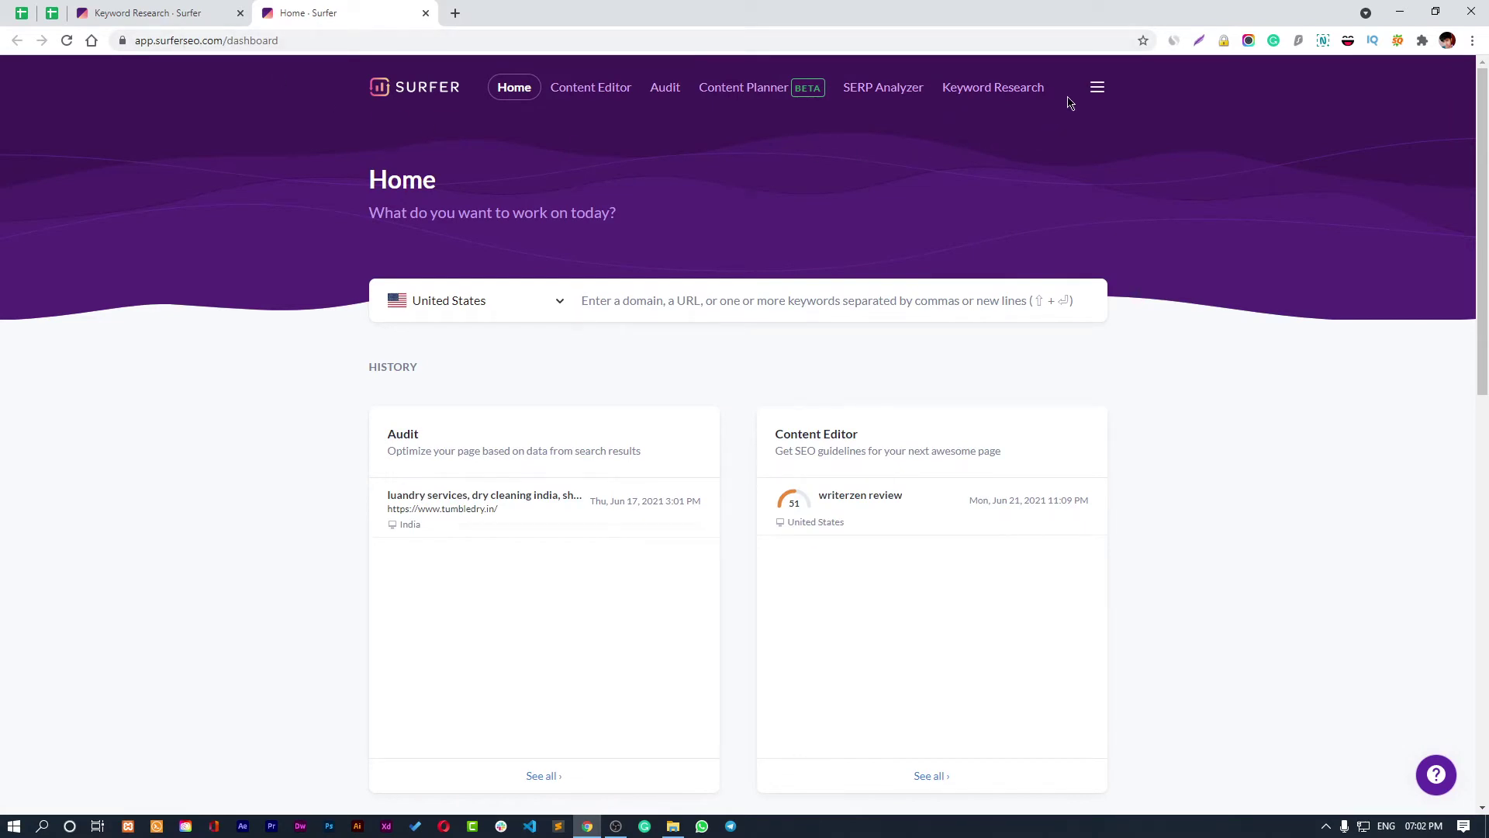
{"action": "left_click", "coordinate": [1096, 88]}
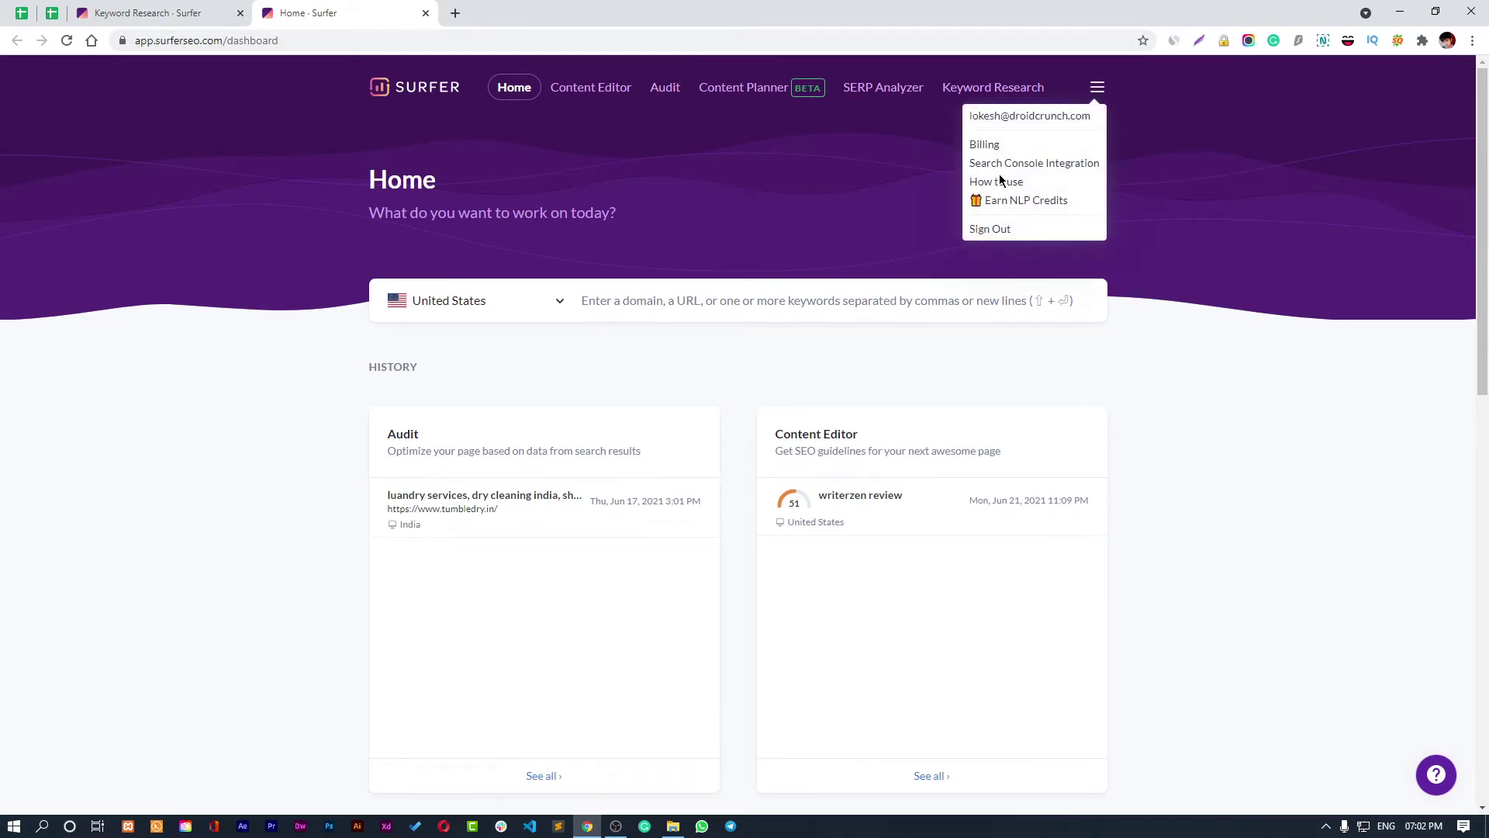
{"action": "left_click", "coordinate": [998, 182]}
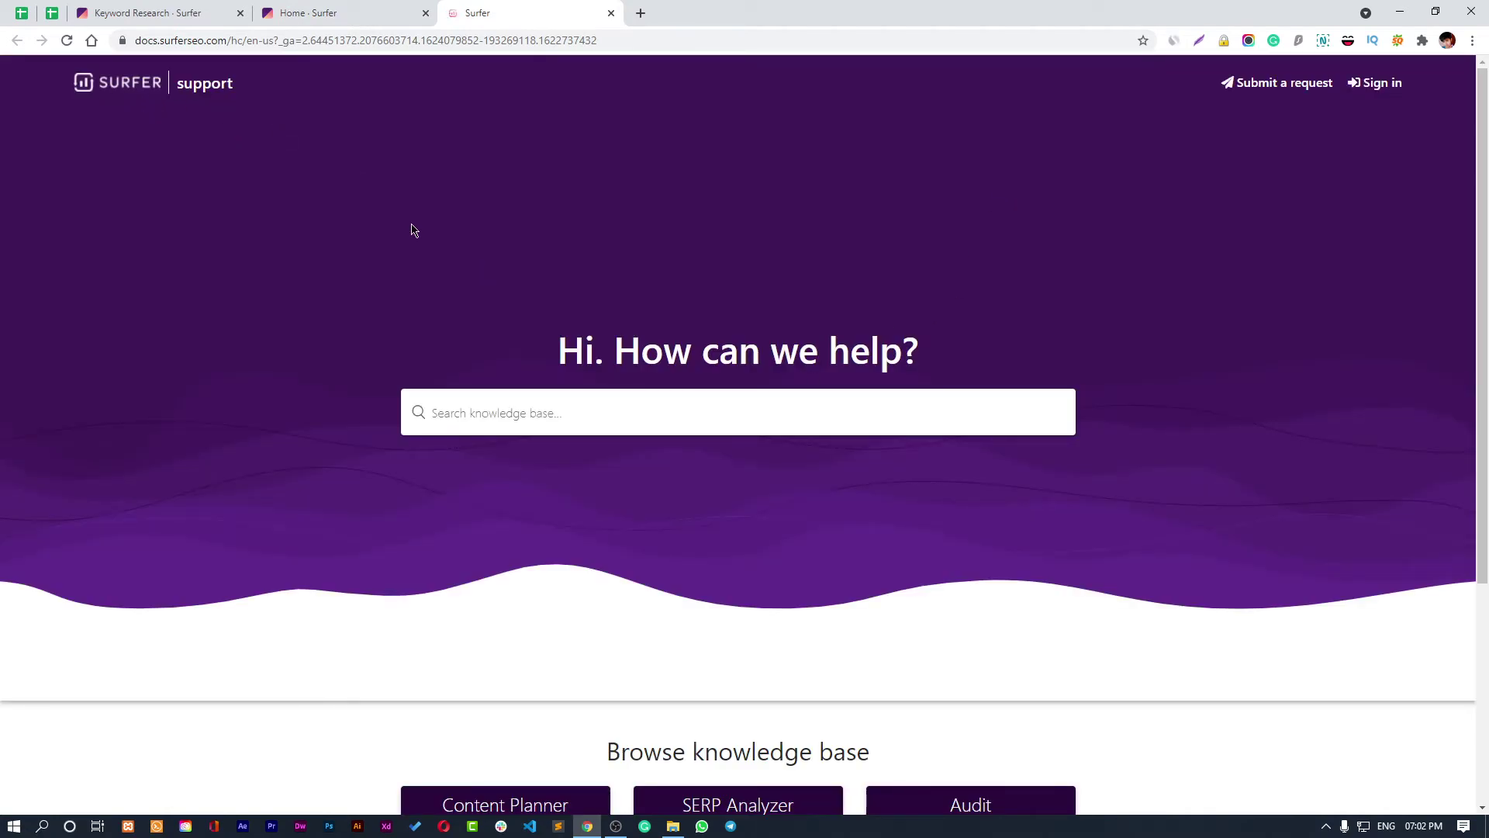
Look through the knowledge base categories on the support site.
{"action": "scroll", "coordinate": [460, 218], "scroll_direction": "down", "scroll_amount": 4}
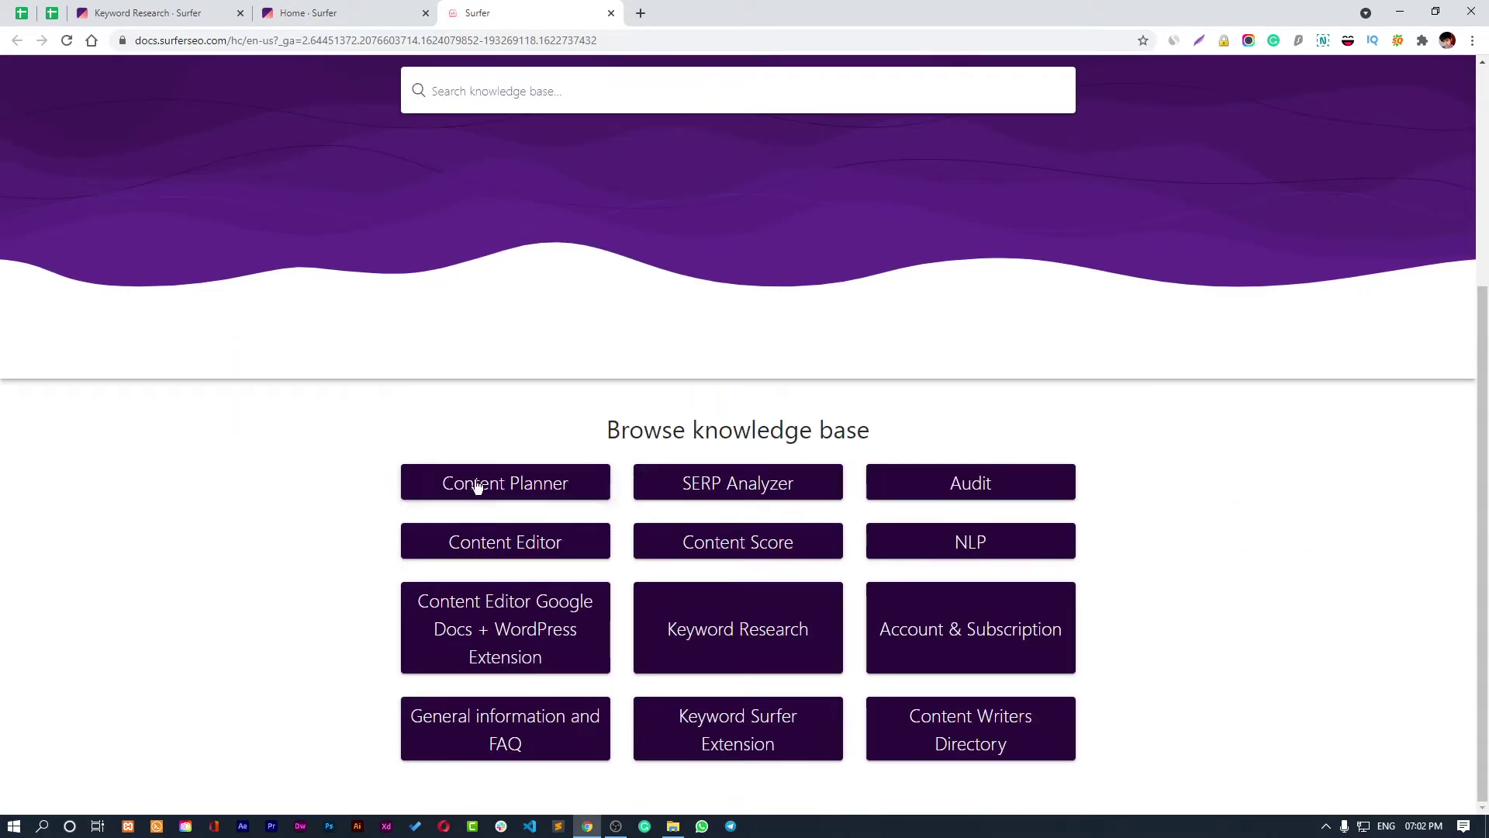
{"action": "left_click_drag", "start_coordinate": [644, 432], "coordinate": [885, 460]}
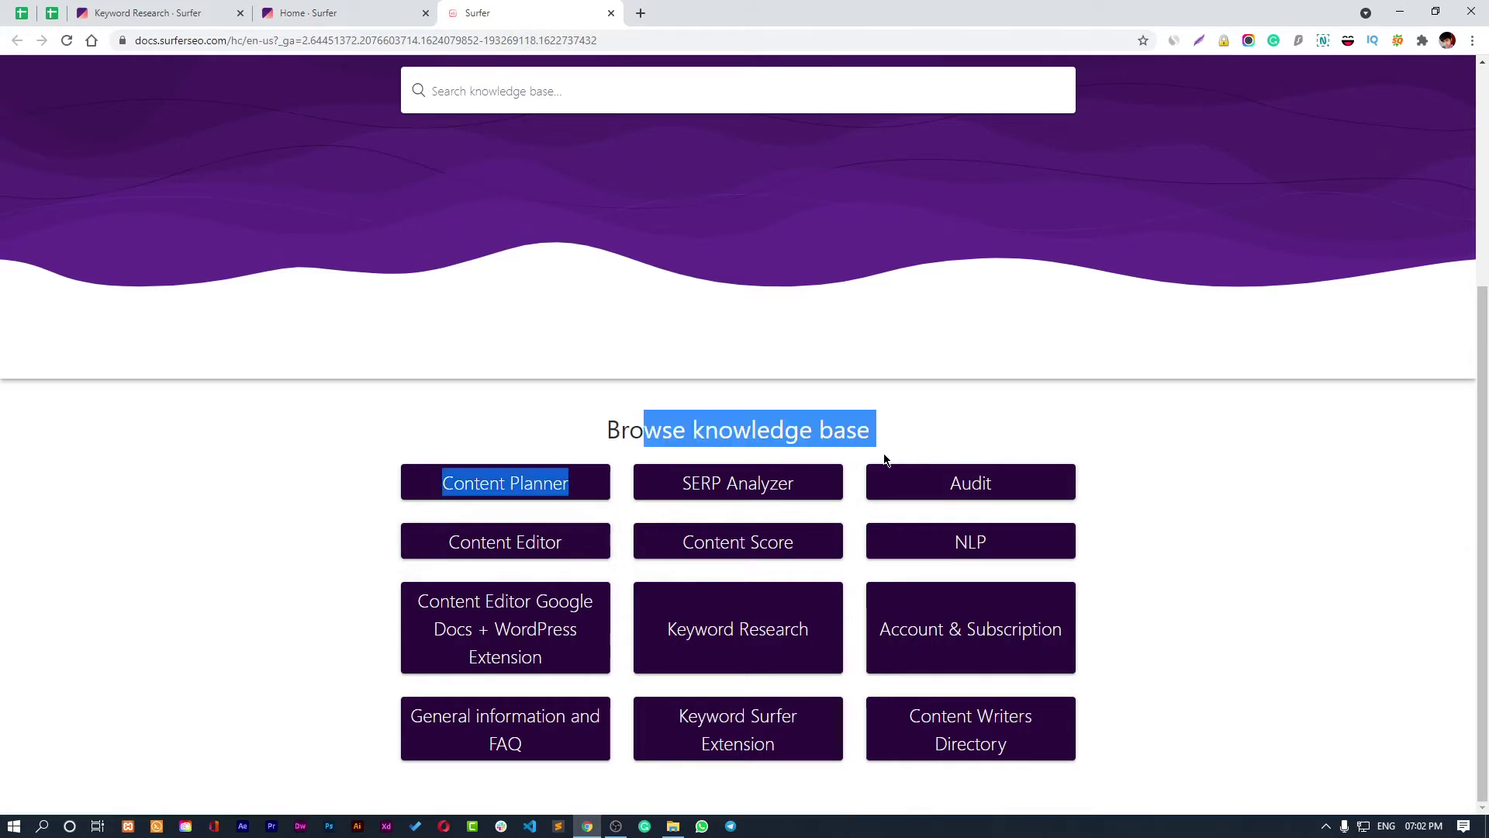
{"action": "left_click", "coordinate": [883, 441]}
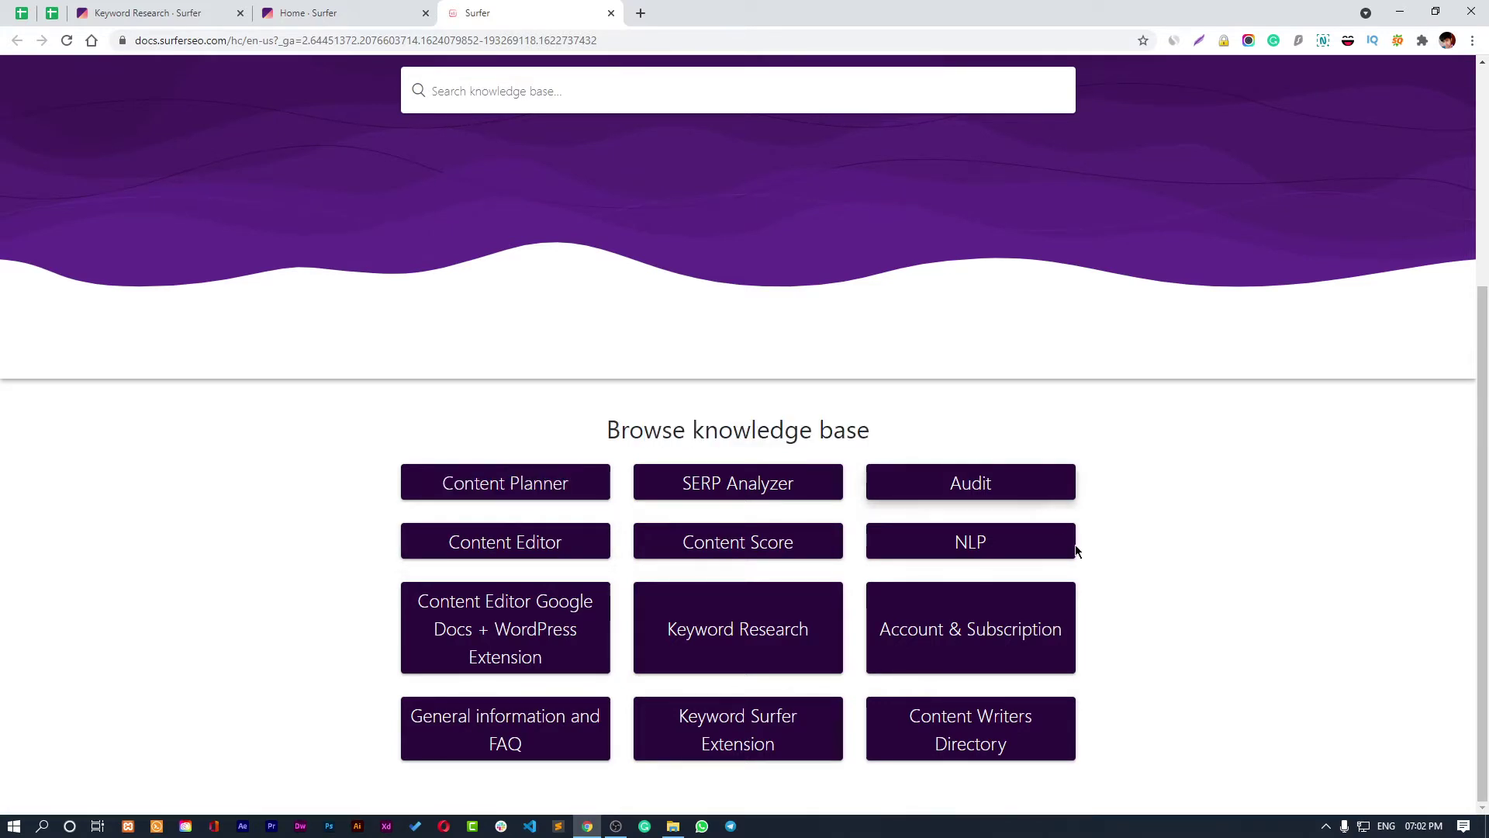
{"action": "scroll", "coordinate": [1171, 683], "scroll_direction": "up", "scroll_amount": 4}
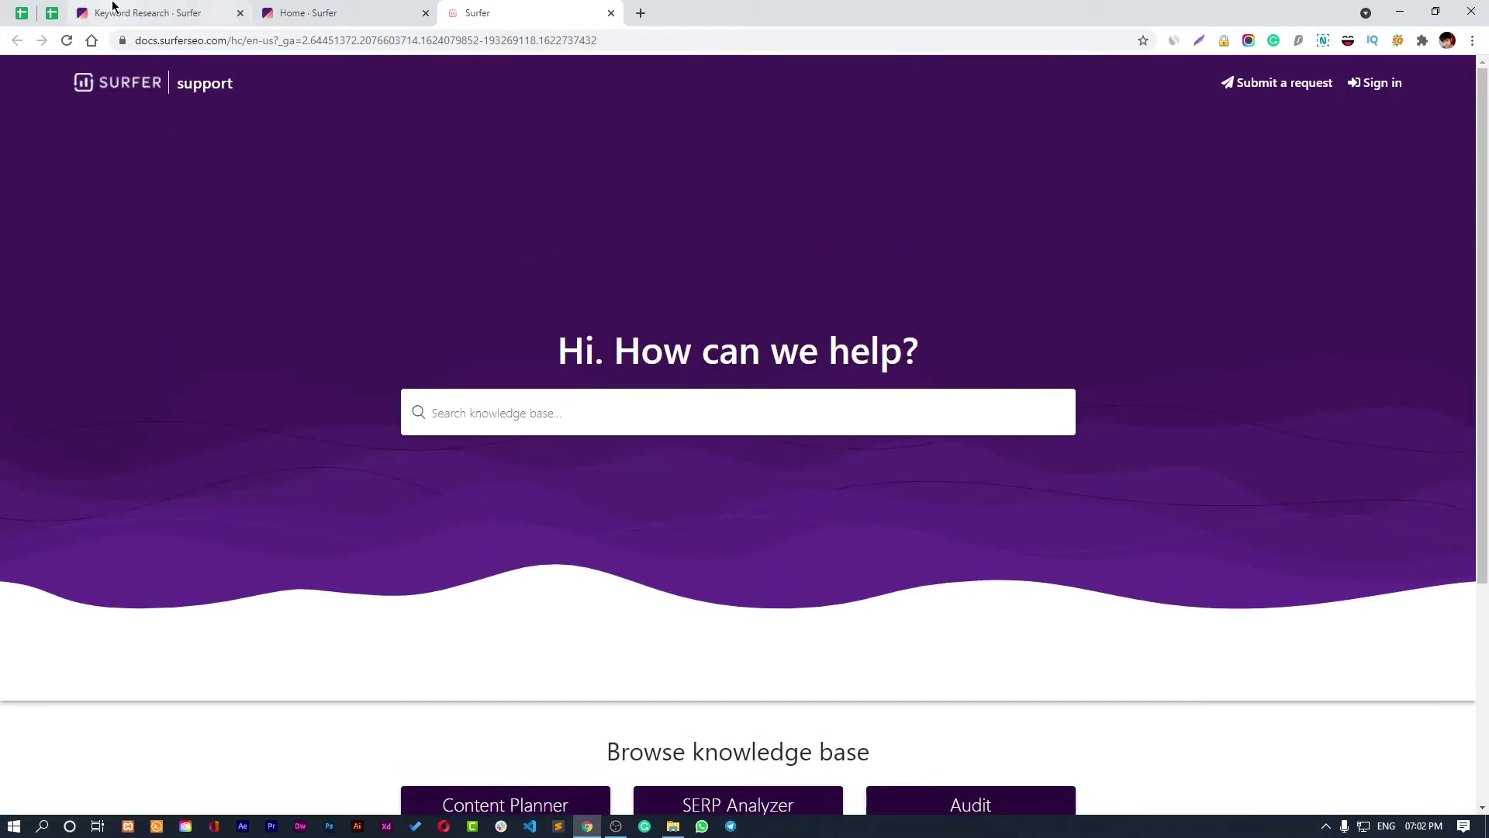
Return to the keyword research session, go through its dashboard to SERP Analyzer, and check the daily query limit.
{"action": "left_click", "coordinate": [194, 13]}
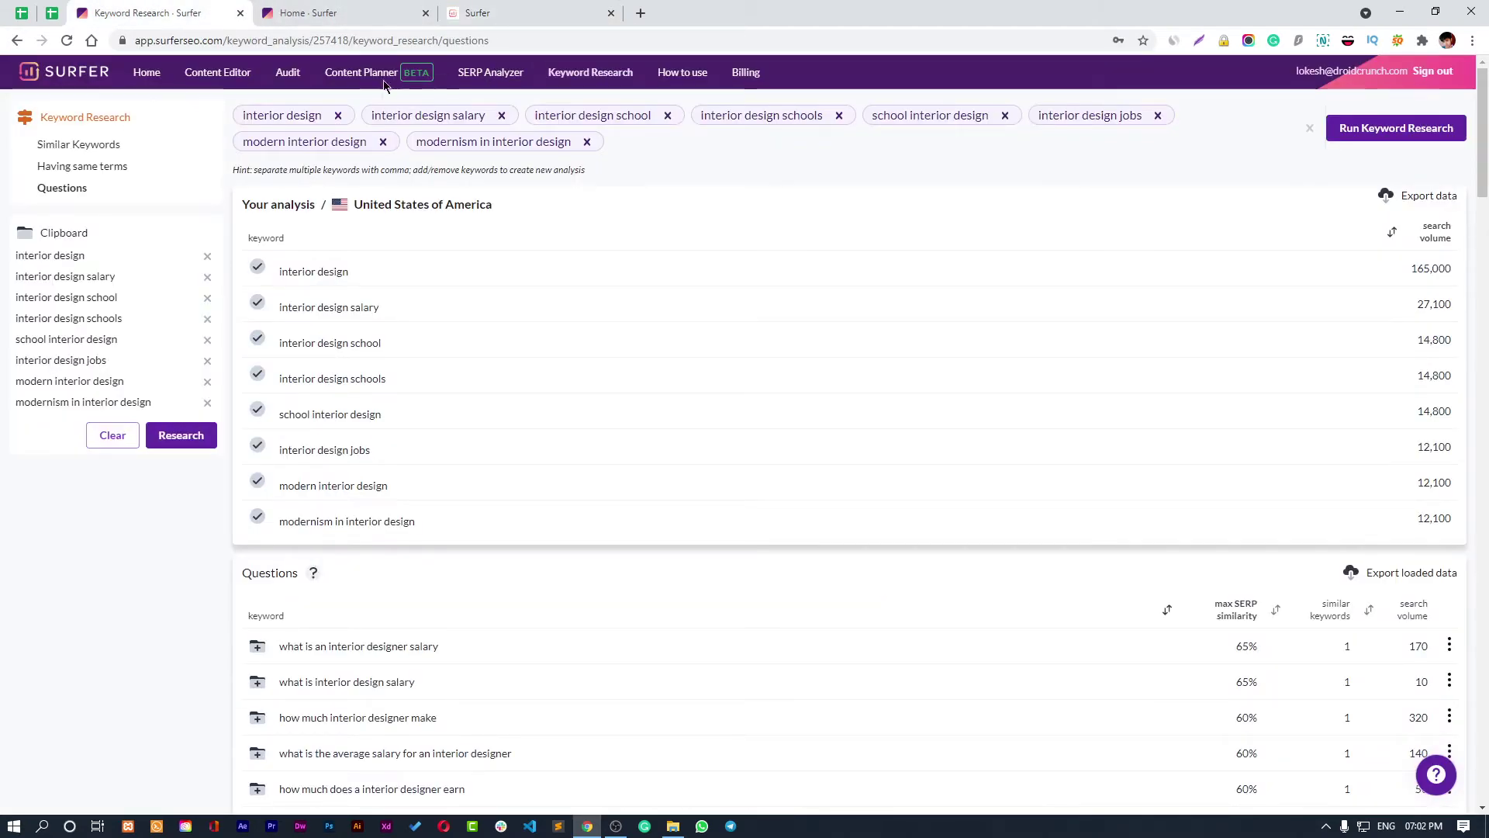
{"action": "left_click", "coordinate": [148, 79]}
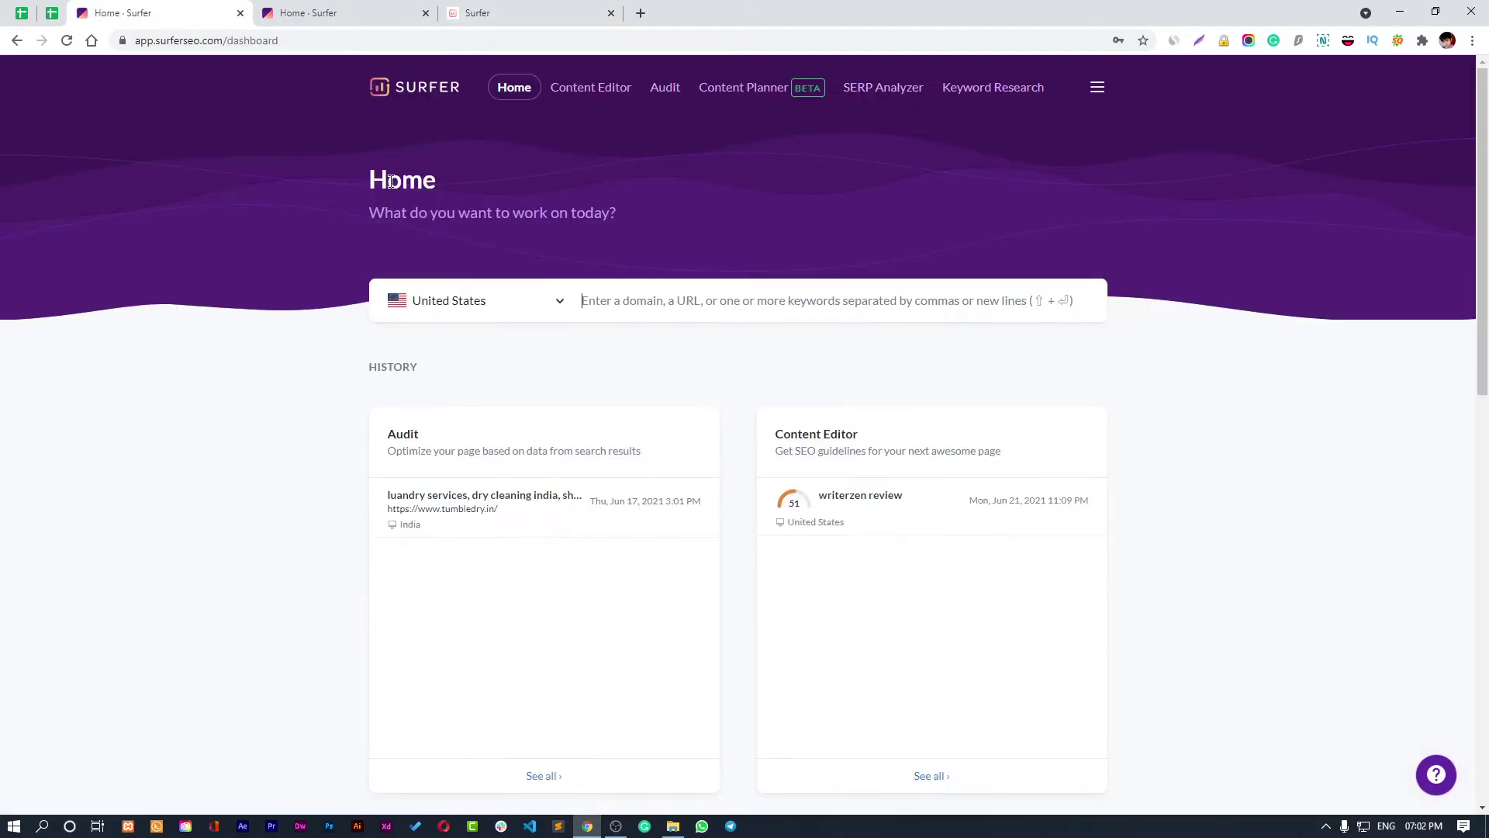
{"action": "scroll", "coordinate": [802, 492], "scroll_direction": "down", "scroll_amount": 8}
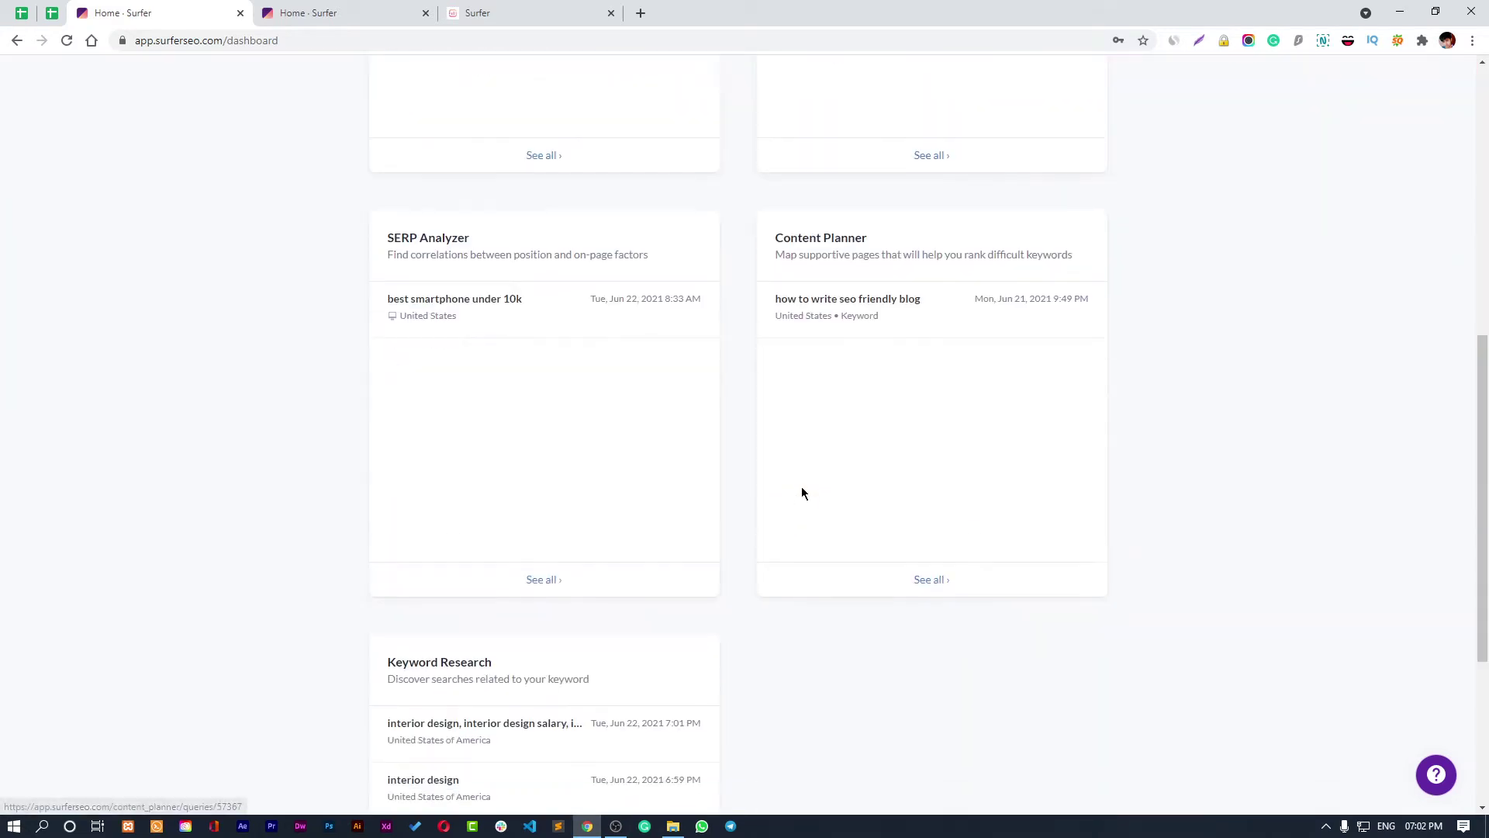
{"action": "scroll", "coordinate": [802, 473], "scroll_direction": "up", "scroll_amount": 8}
{"action": "left_click", "coordinate": [881, 92]}
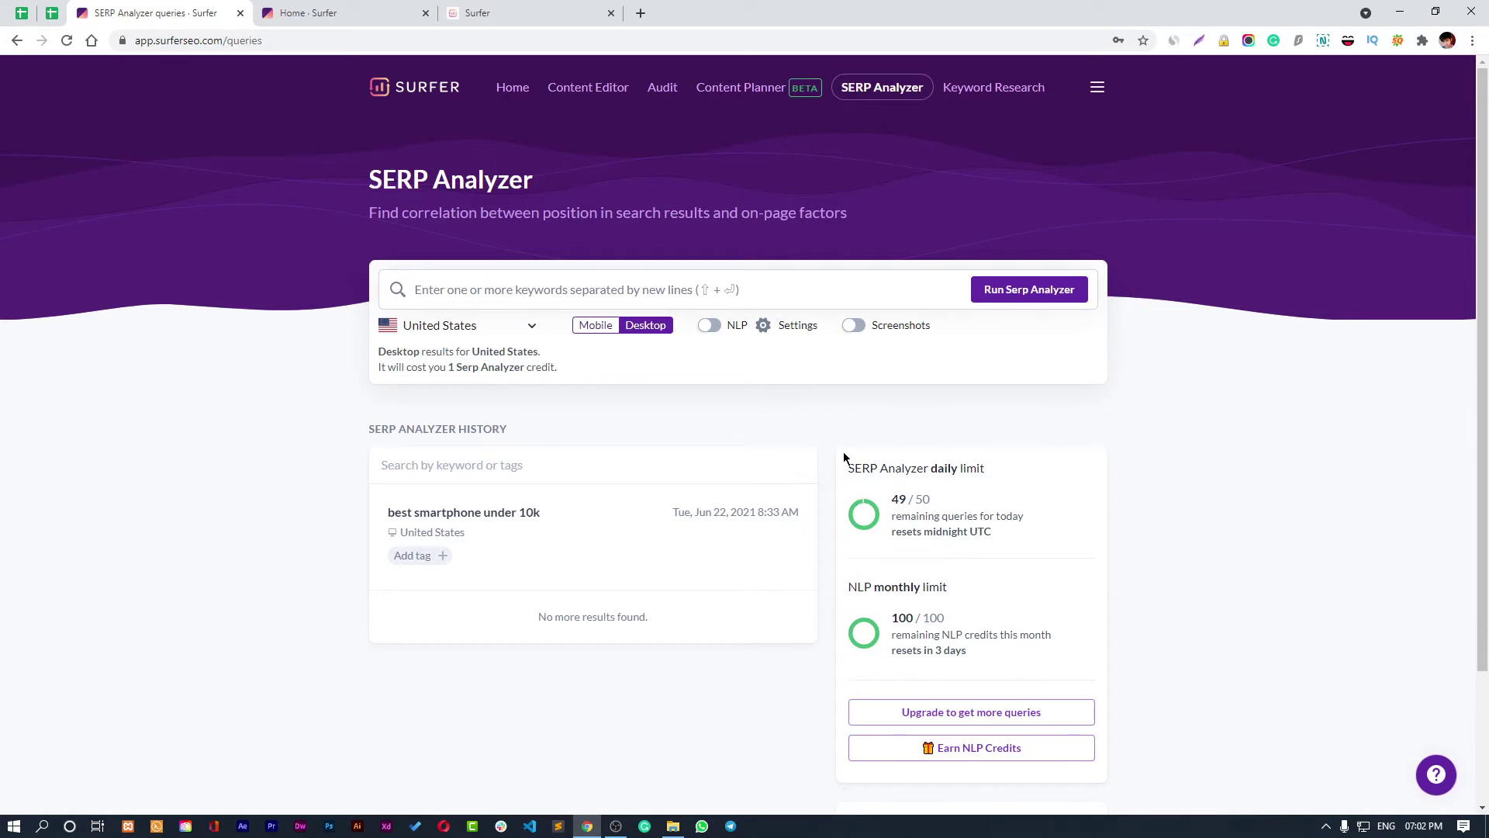
{"action": "left_click_drag", "start_coordinate": [844, 458], "coordinate": [1016, 547]}
{"action": "left_click", "coordinate": [994, 543]}
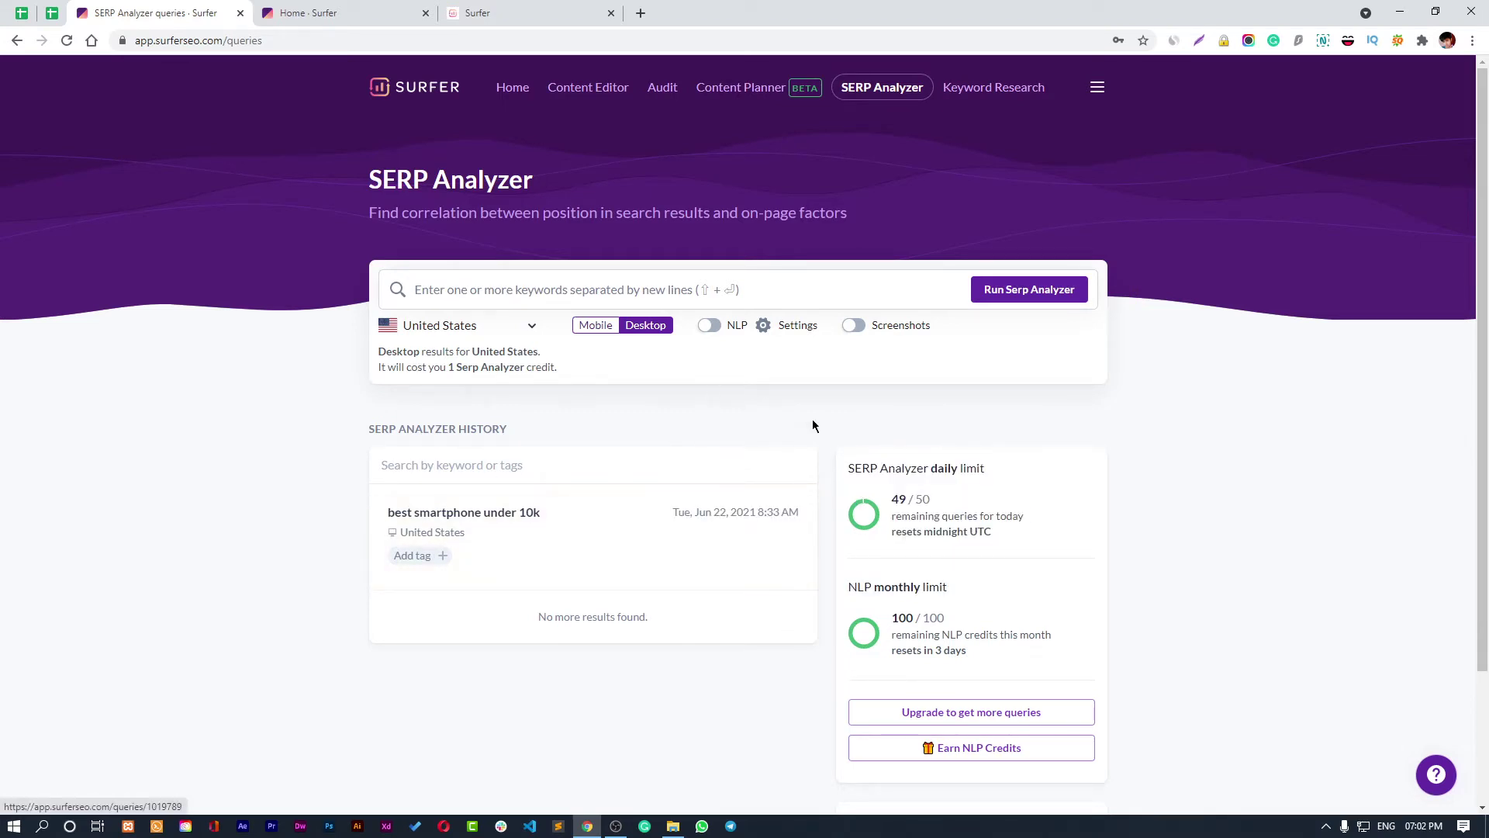
Enable NLP for the SERP Analyzer query, check its credit cost, and enter "buy shoes for men" as the keyword.
{"action": "left_click", "coordinate": [717, 327]}
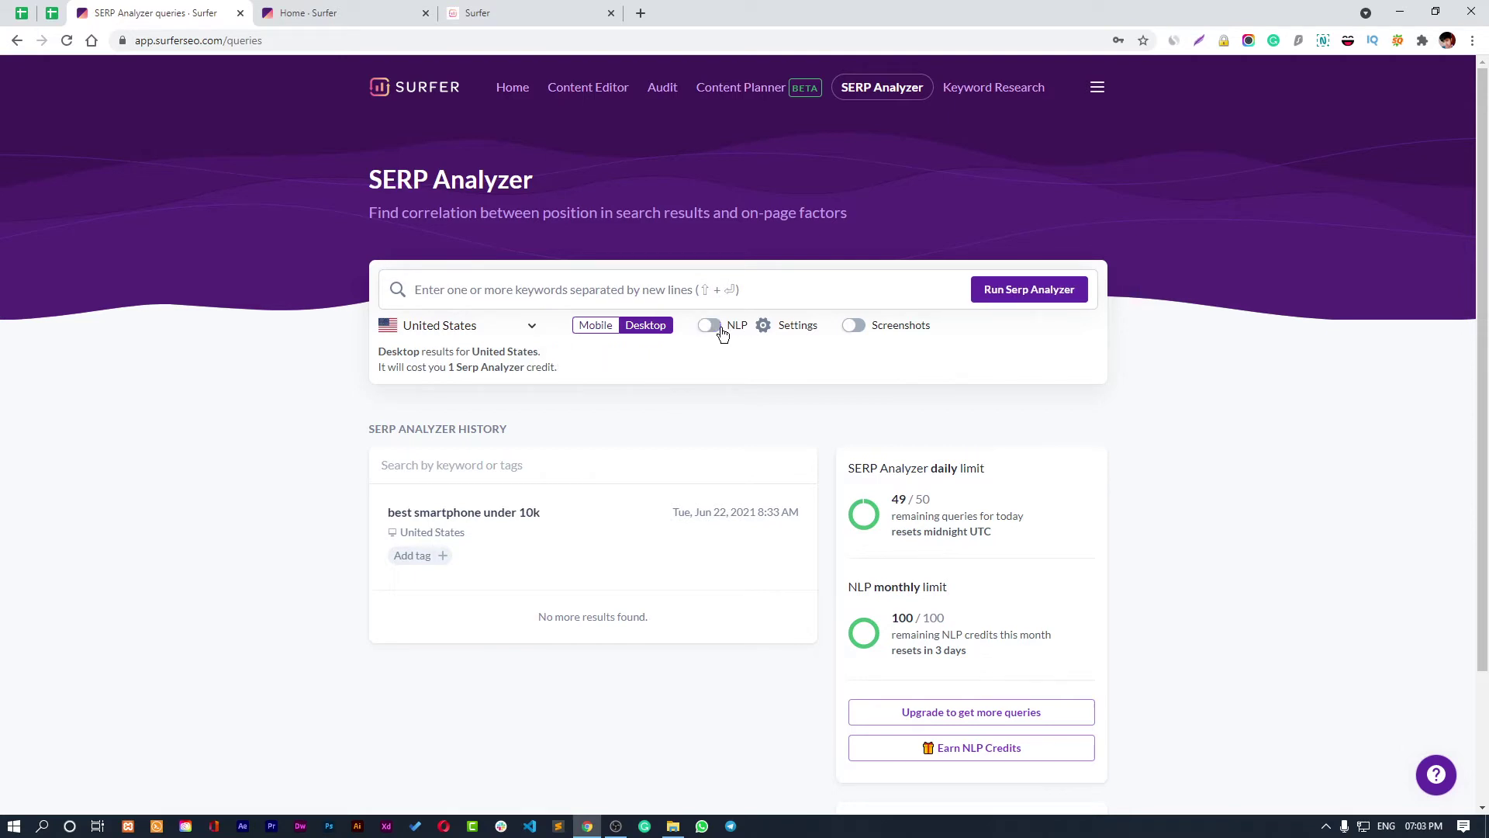
{"action": "left_click", "coordinate": [710, 327]}
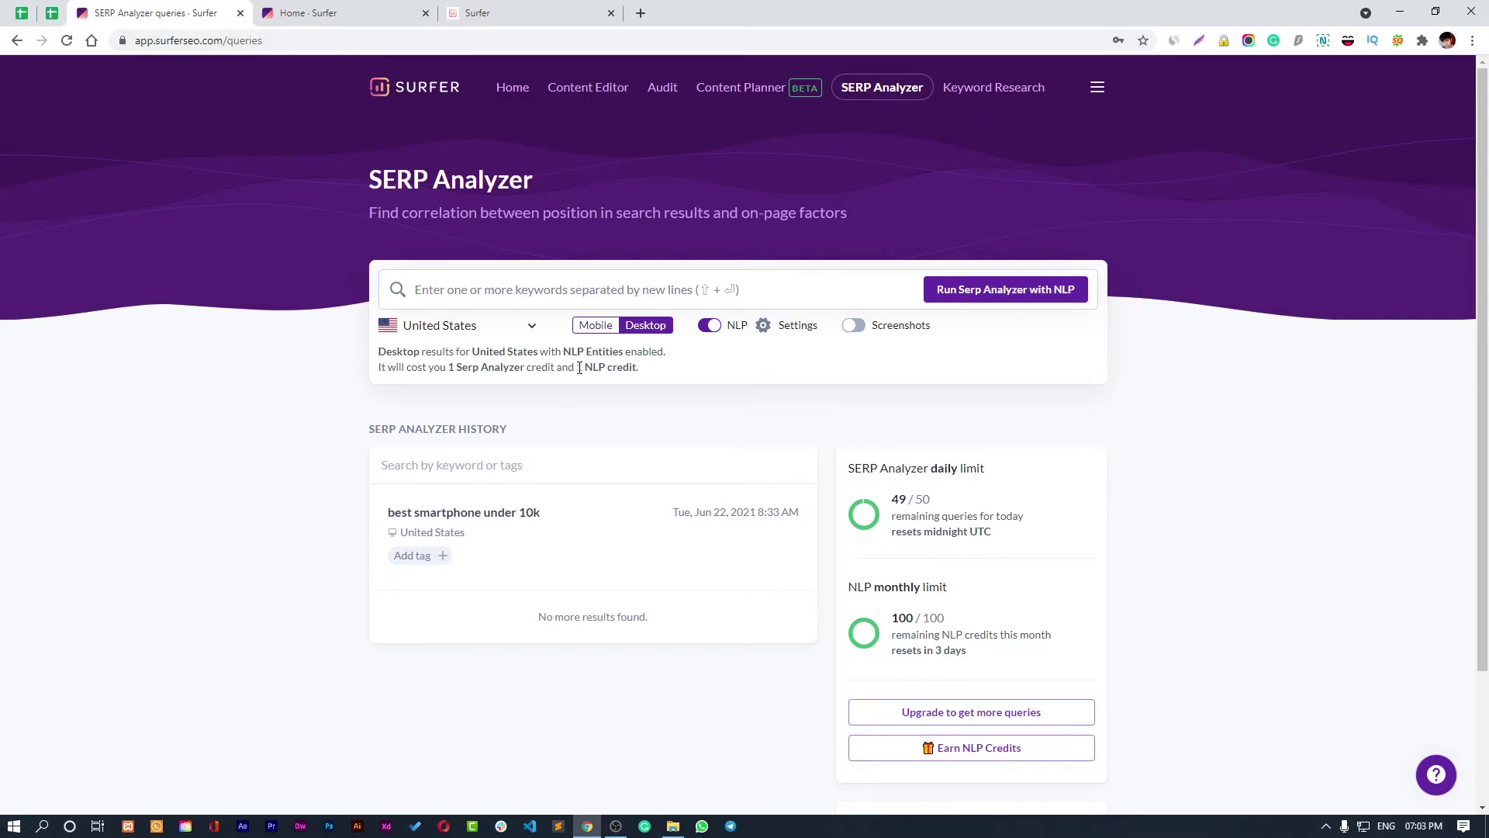
{"action": "left_click_drag", "start_coordinate": [580, 368], "coordinate": [604, 368]}
{"action": "left_click", "coordinate": [698, 375]}
{"action": "left_click", "coordinate": [454, 293]}
{"action": "type", "text": "buy s"}
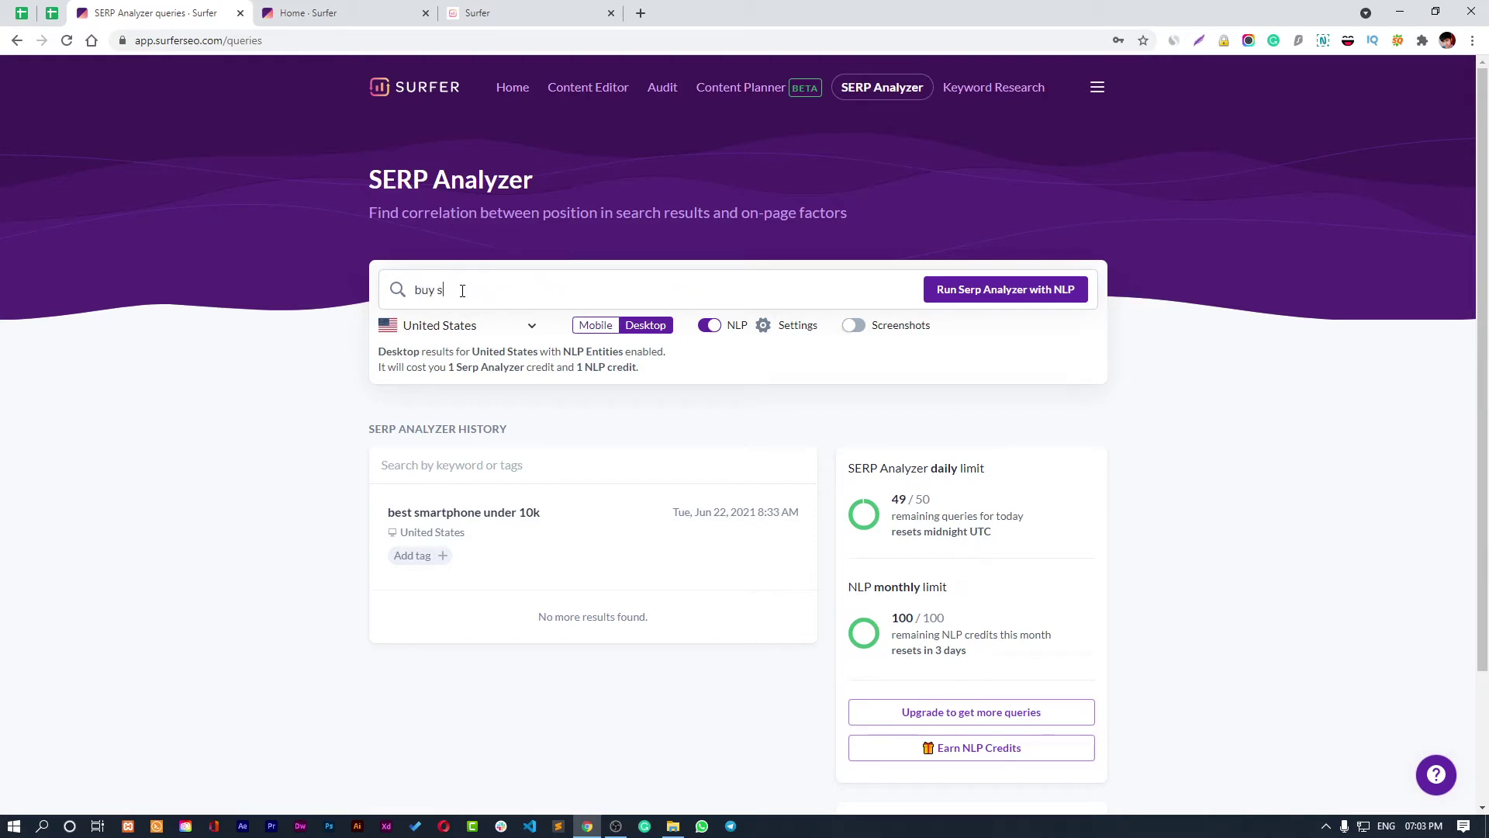
{"action": "type", "text": "hoes for men"}
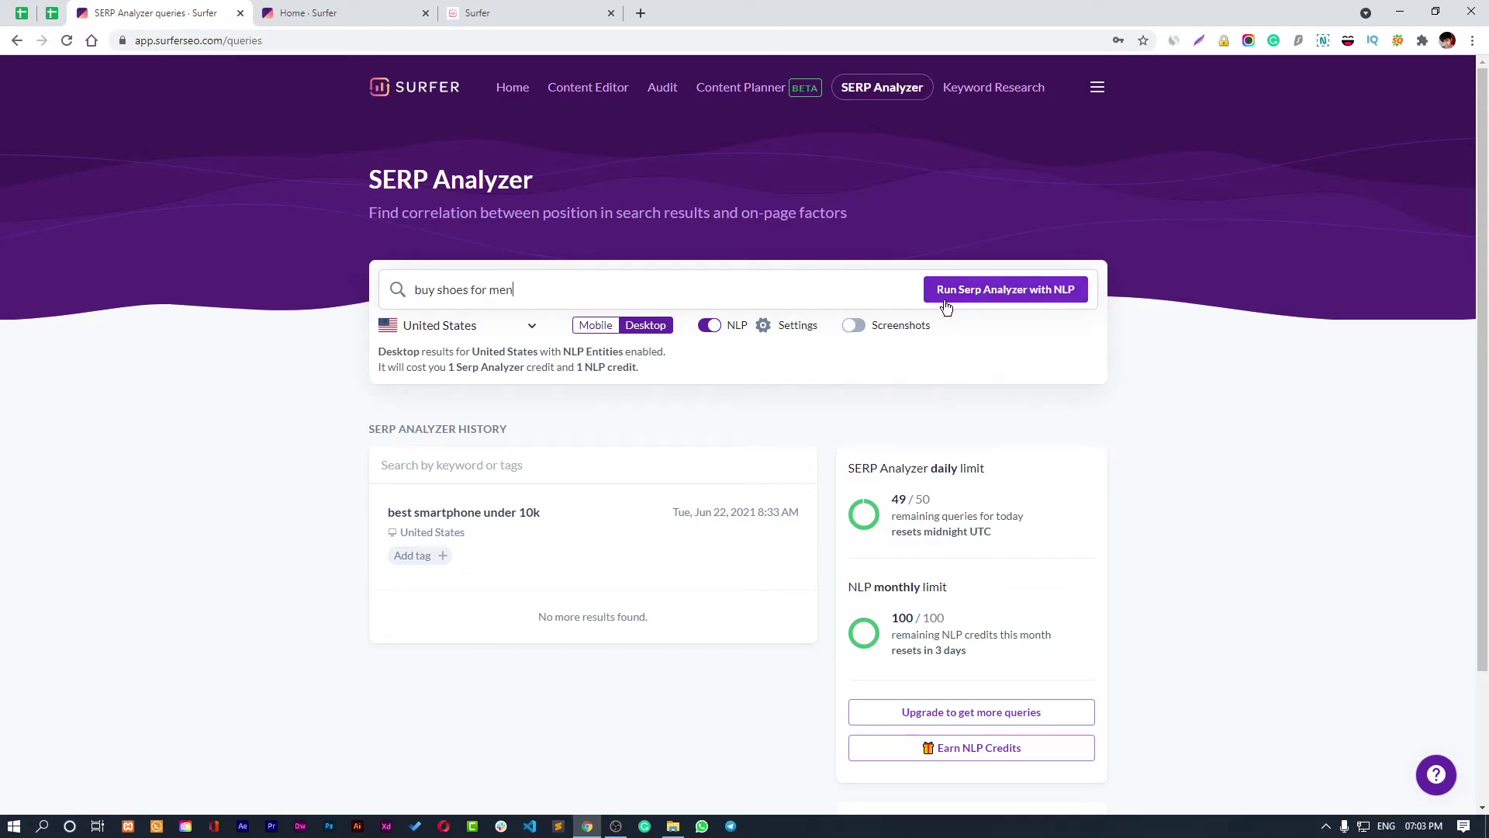
Review the NLP entity and sentiment settings for the query, and choose Google as the NLP provider.
{"action": "left_click", "coordinate": [777, 329]}
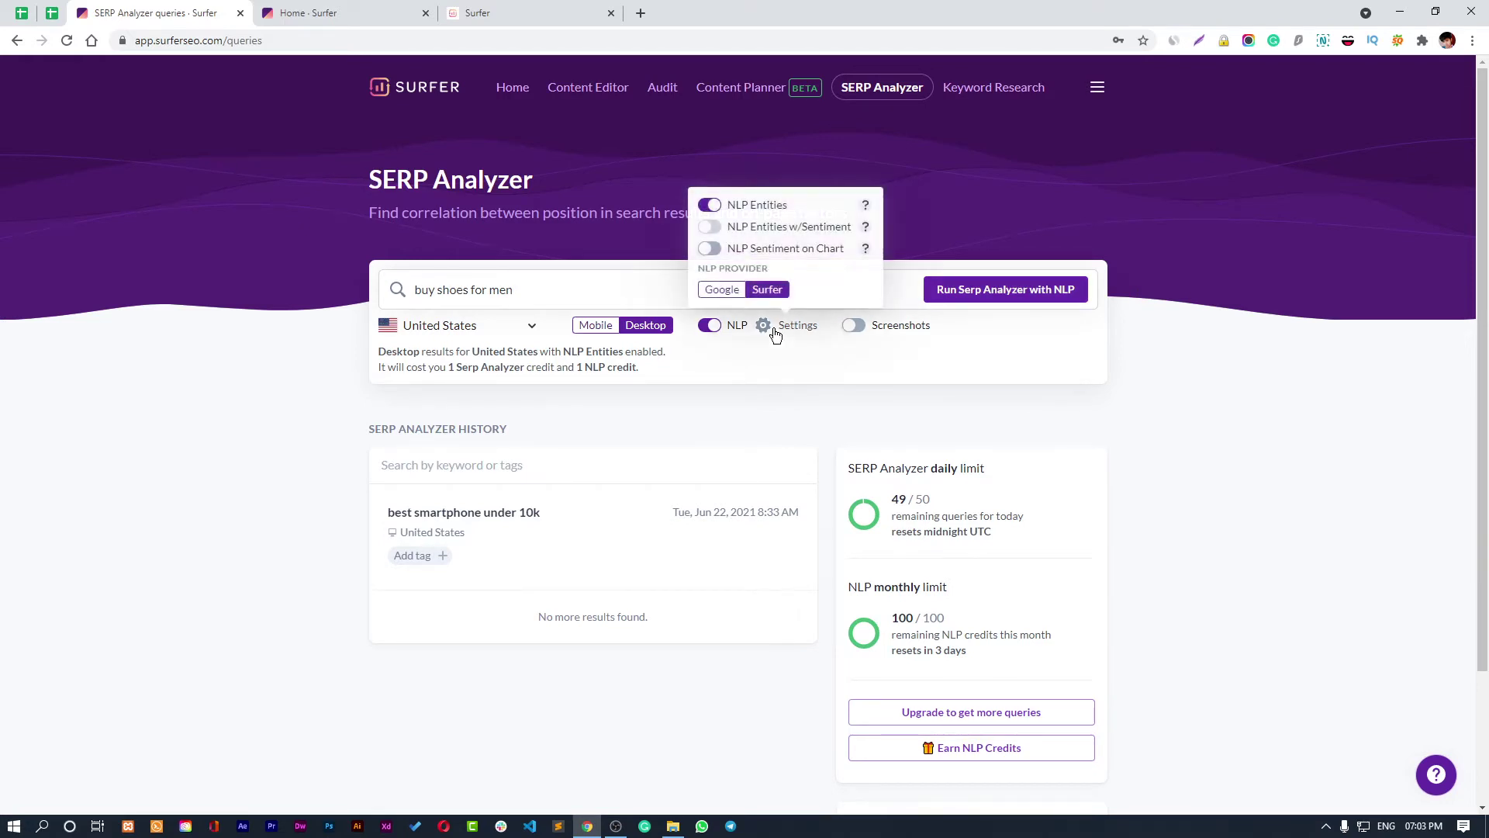
{"action": "mouse_move", "coordinate": [866, 210]}
{"action": "left_click", "coordinate": [723, 294]}
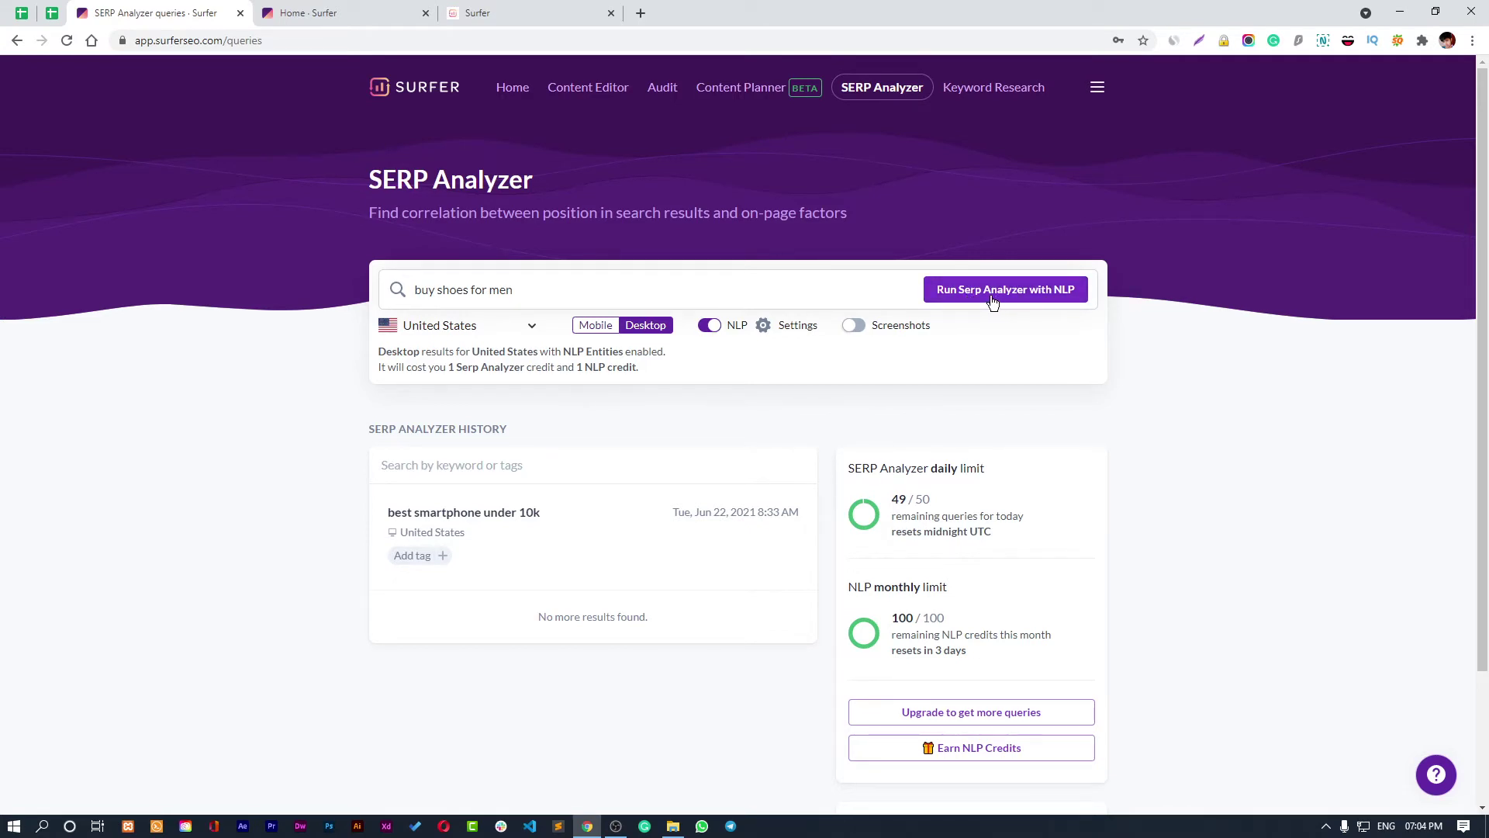
Run SERP Analyzer with NLP enabled for "buy shoes for men" and check the query in the history.
{"action": "left_click", "coordinate": [706, 330]}
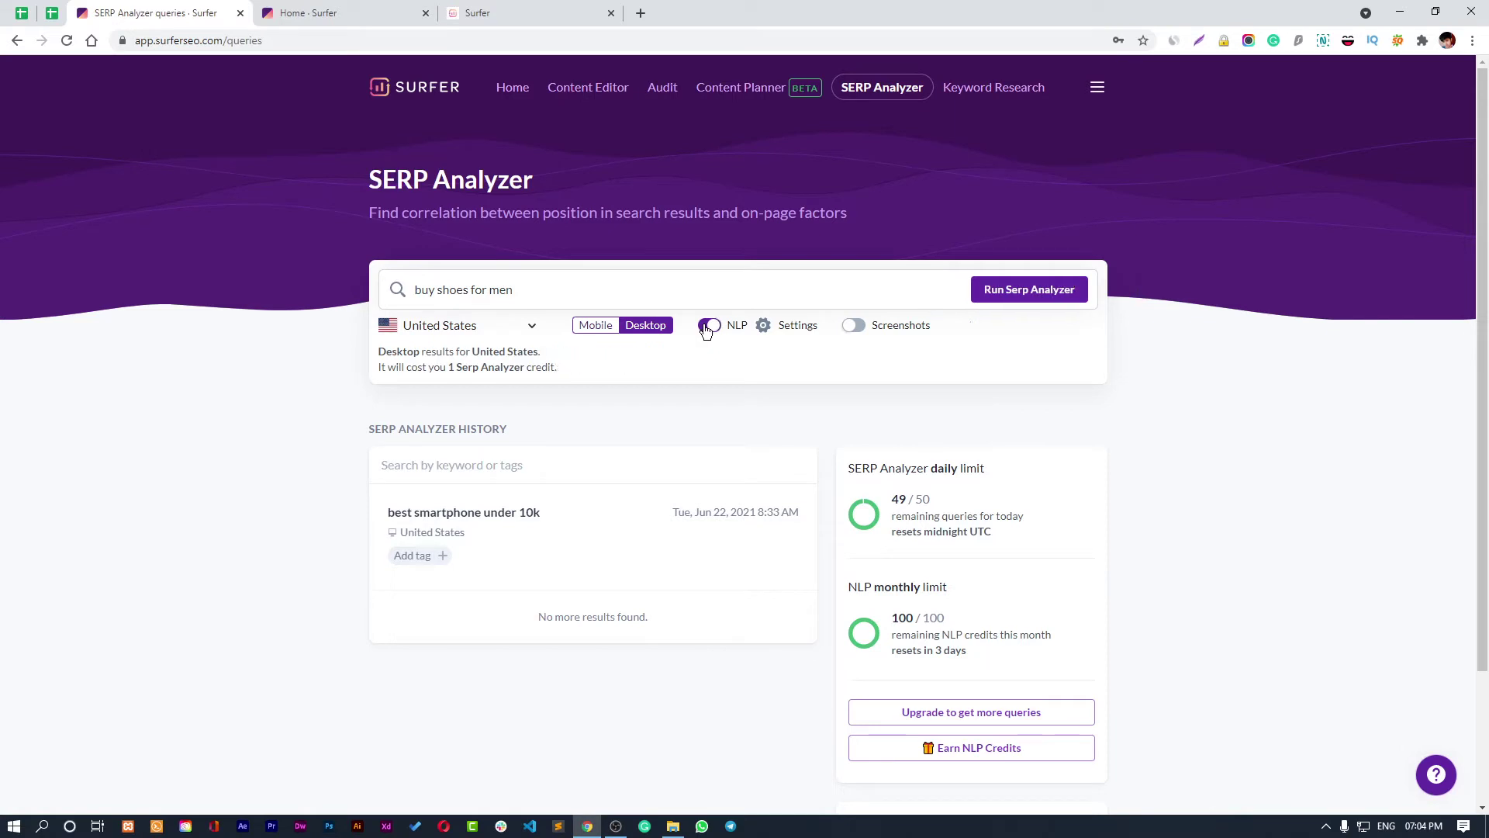
{"action": "left_click", "coordinate": [708, 327]}
{"action": "left_click", "coordinate": [1001, 298]}
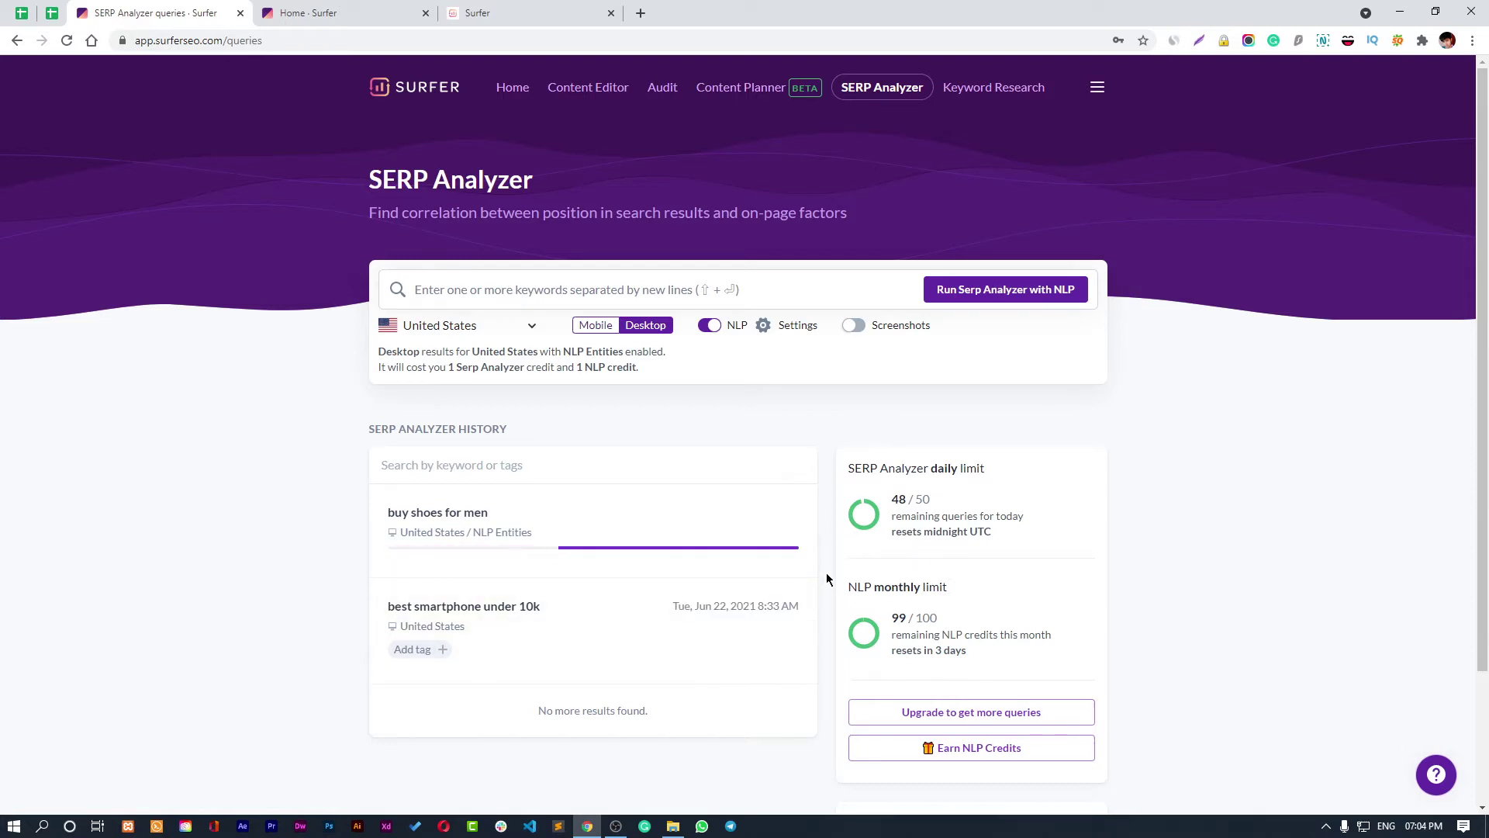
{"action": "scroll", "coordinate": [1334, 574], "scroll_direction": "down", "scroll_amount": 2}
{"action": "scroll", "coordinate": [1335, 587], "scroll_direction": "up", "scroll_amount": 2}
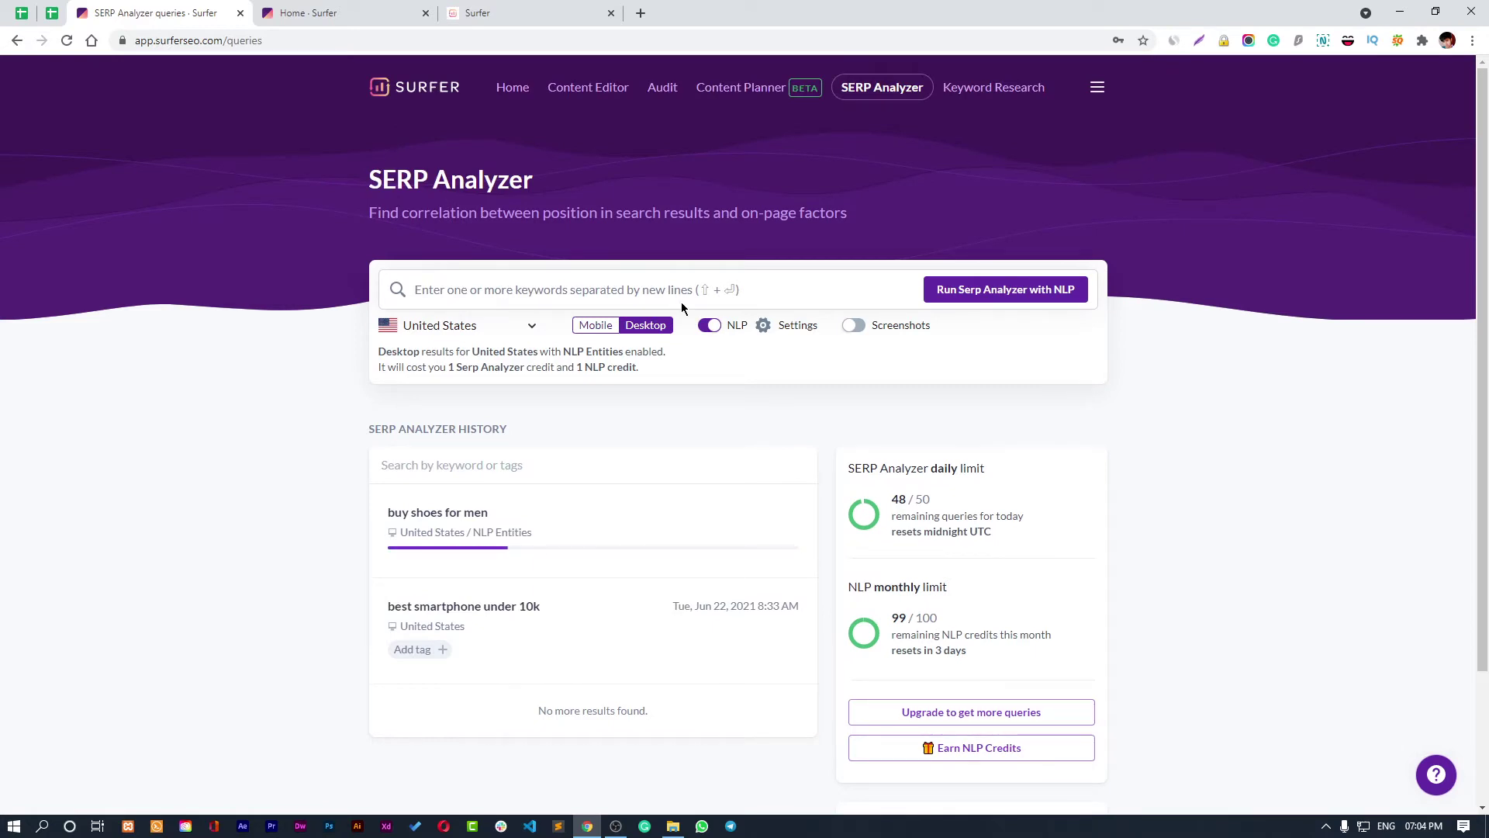
Open Audit in a separate tab and delete the existing laundry services query from the audit history.
{"action": "right_click", "coordinate": [675, 99]}
{"action": "left_click", "coordinate": [737, 106]}
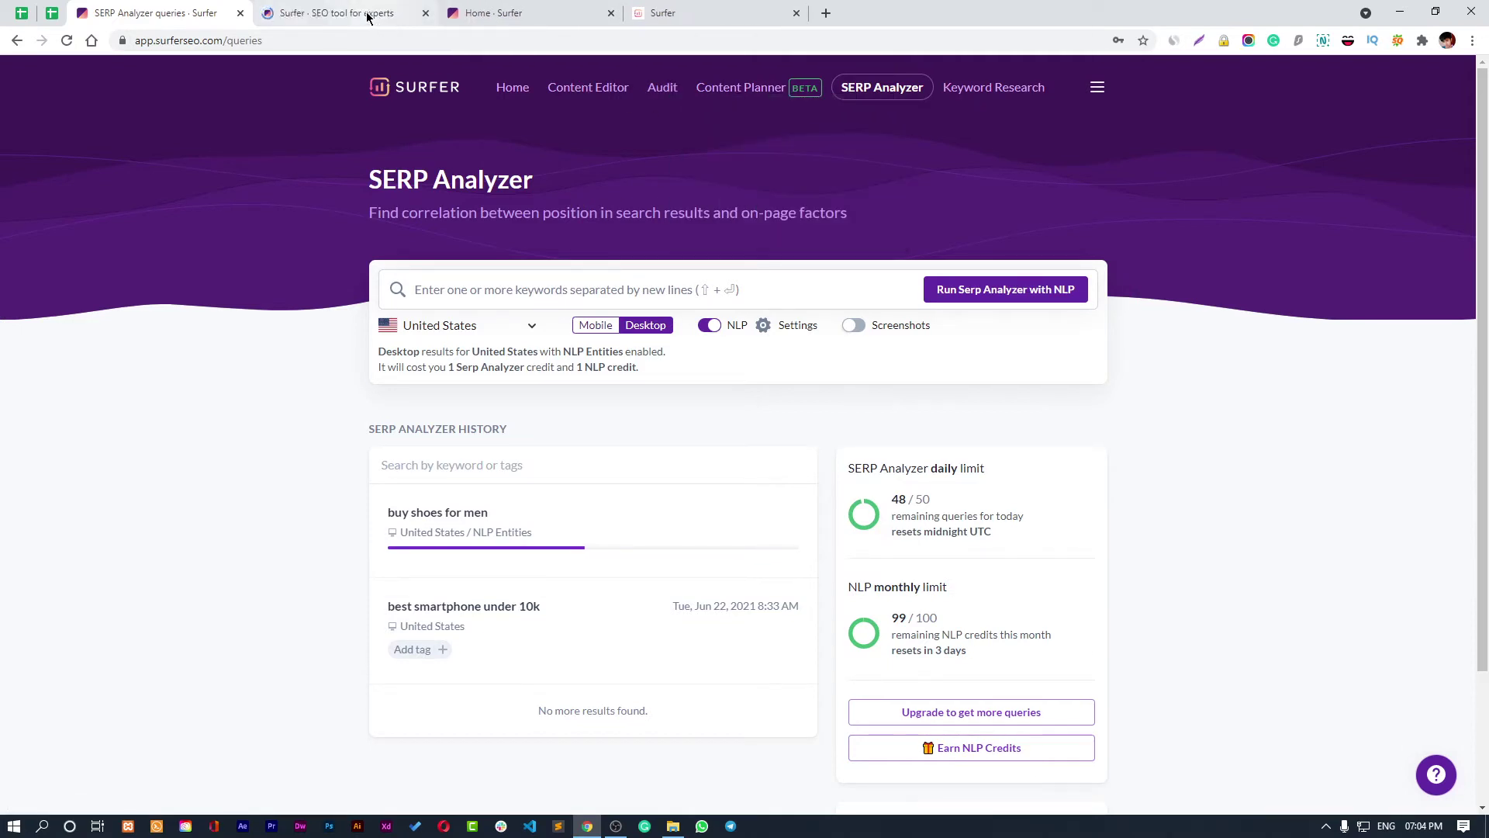
{"action": "left_click", "coordinate": [367, 17]}
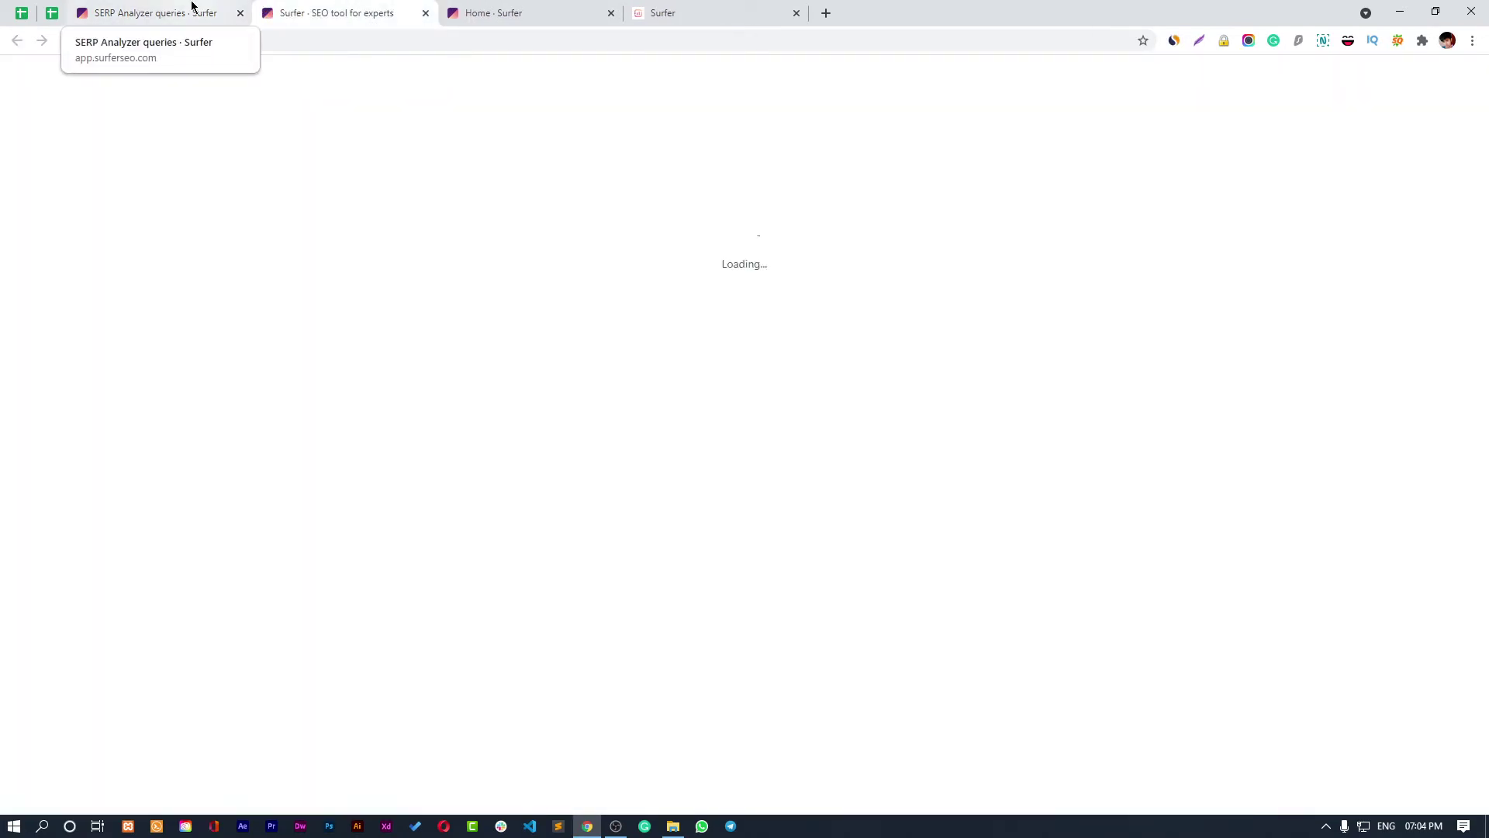
{"action": "left_click", "coordinate": [191, 6]}
{"action": "left_click", "coordinate": [318, 13]}
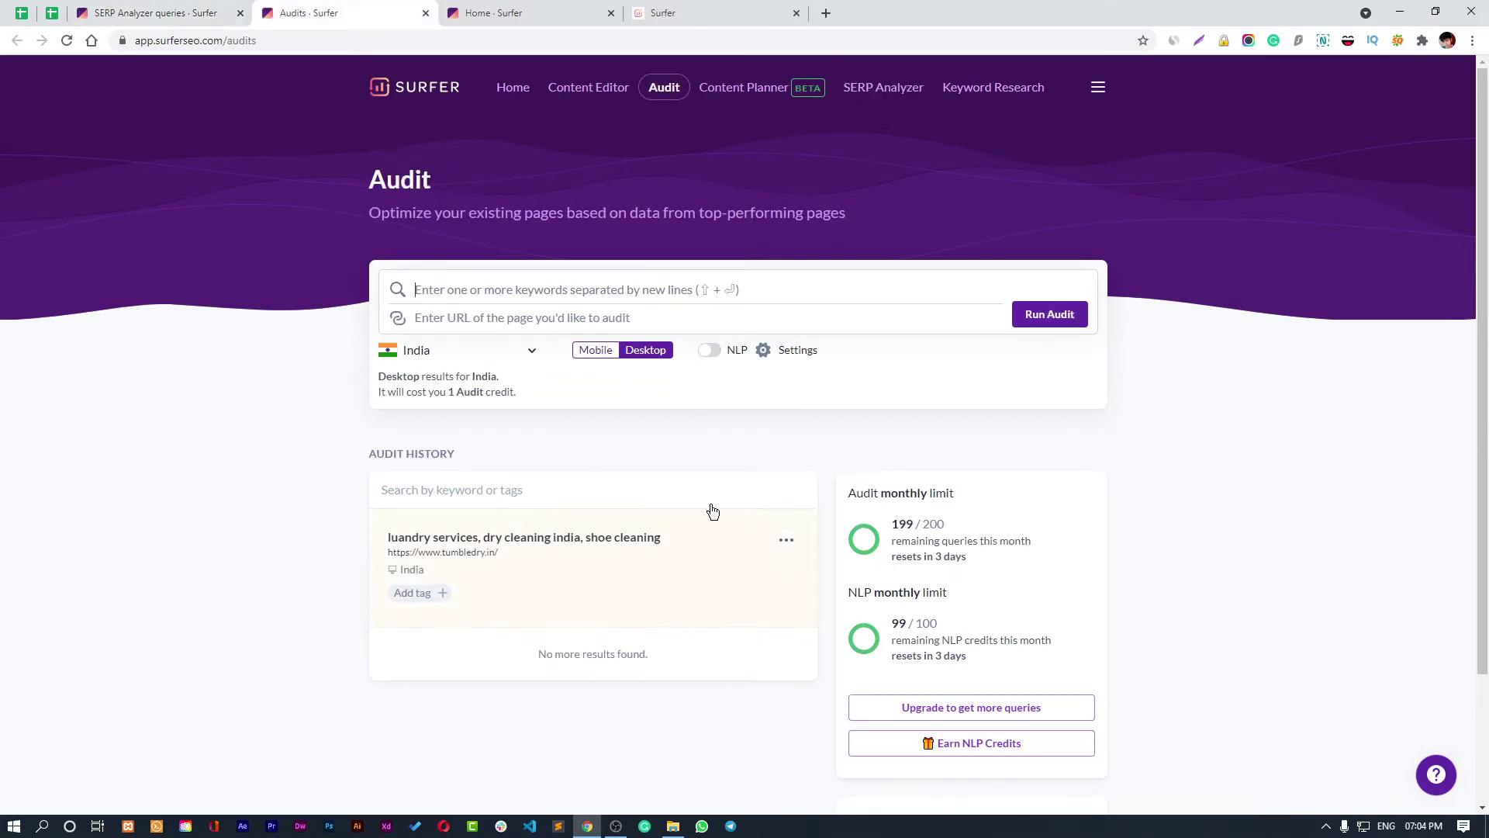
{"action": "left_click", "coordinate": [787, 543]}
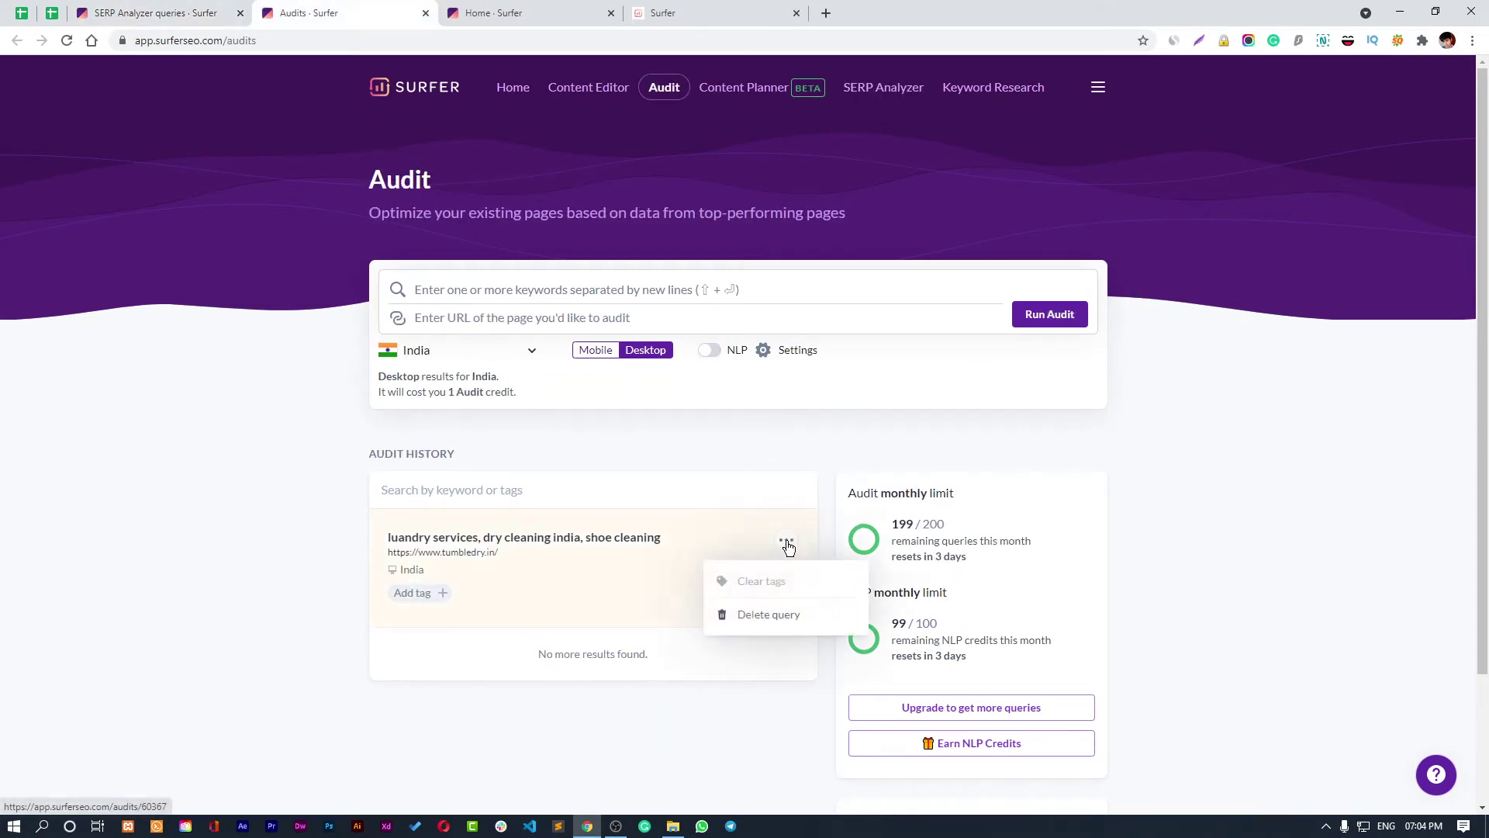
{"action": "left_click", "coordinate": [770, 614]}
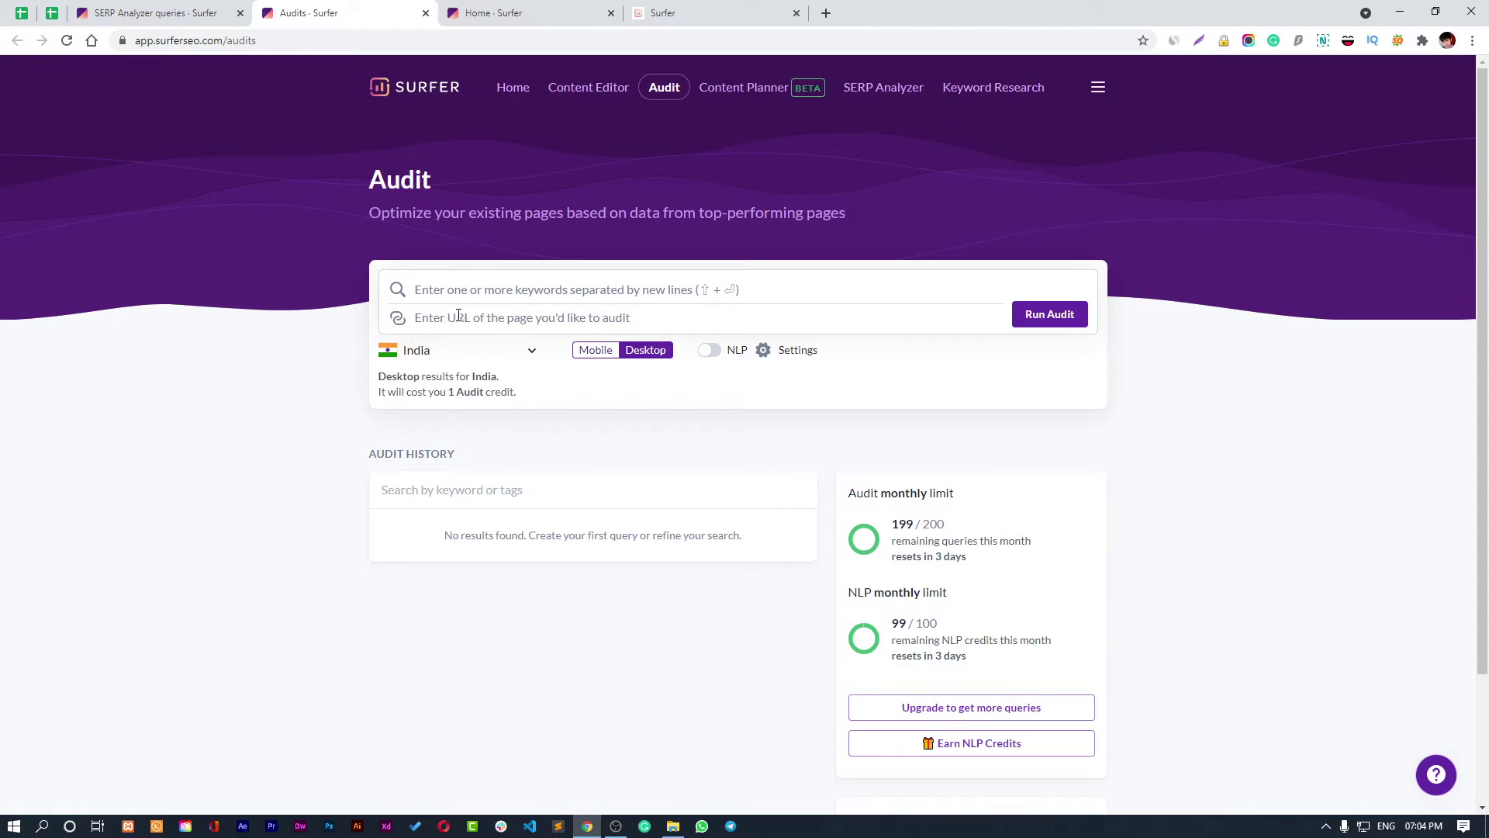
{"action": "left_click", "coordinate": [551, 317]}
{"action": "type", "text": "d"}
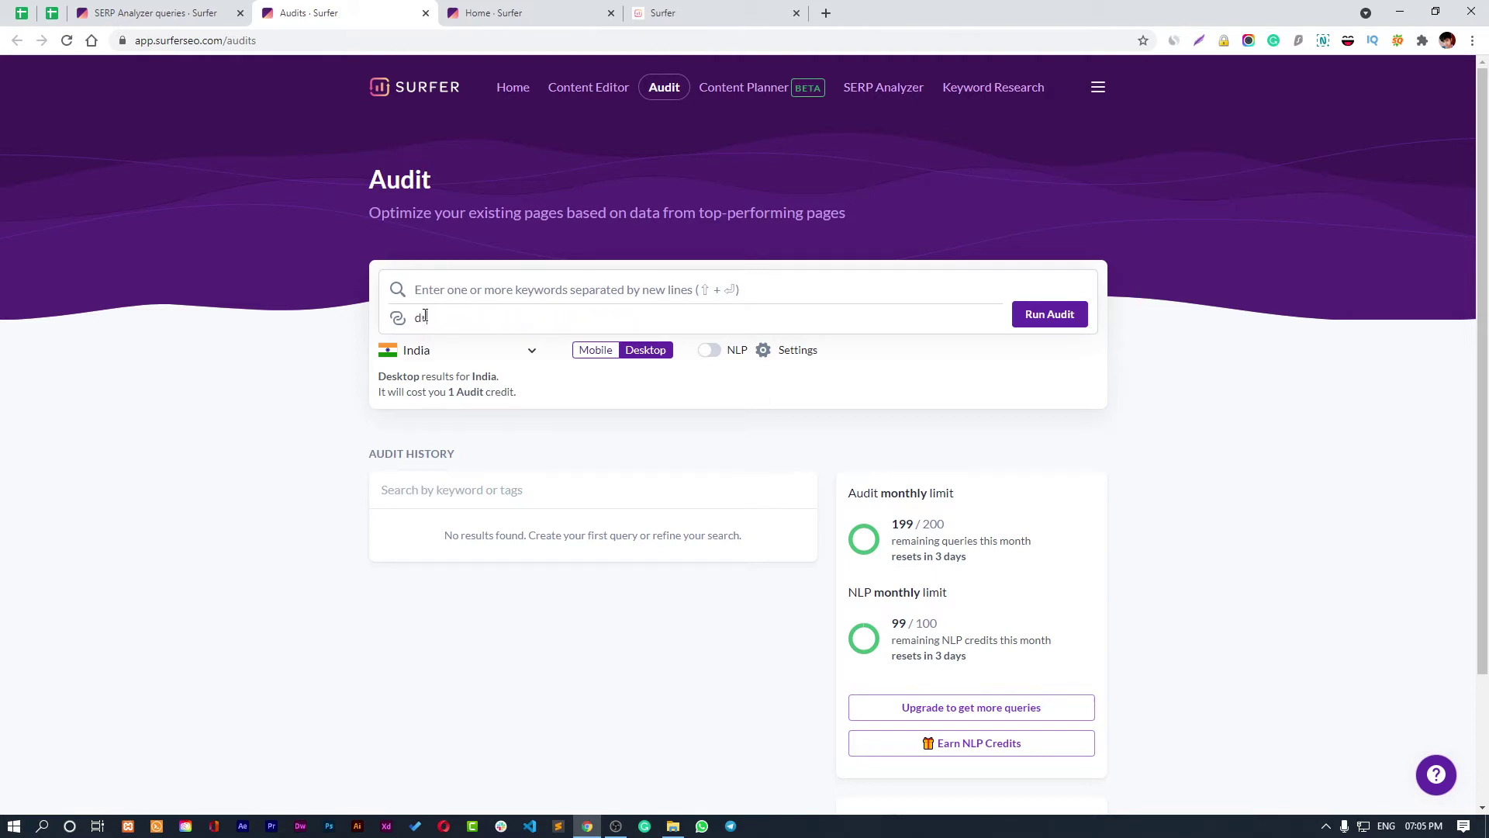
{"action": "key", "text": "BackSpace"}
{"action": "type", "text": "https://"}
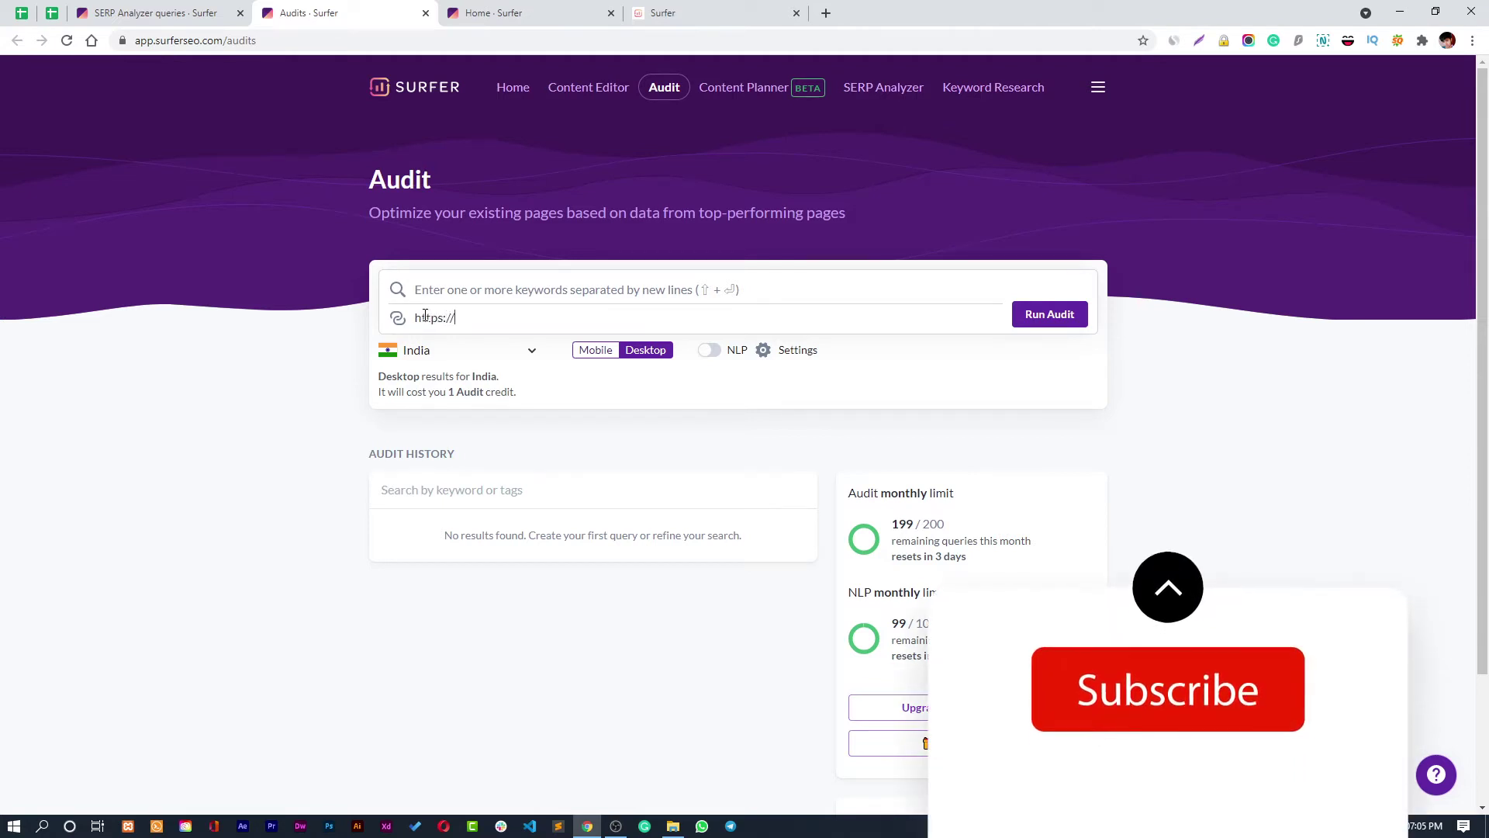
{"action": "type", "text": "droidcrunch.com"}
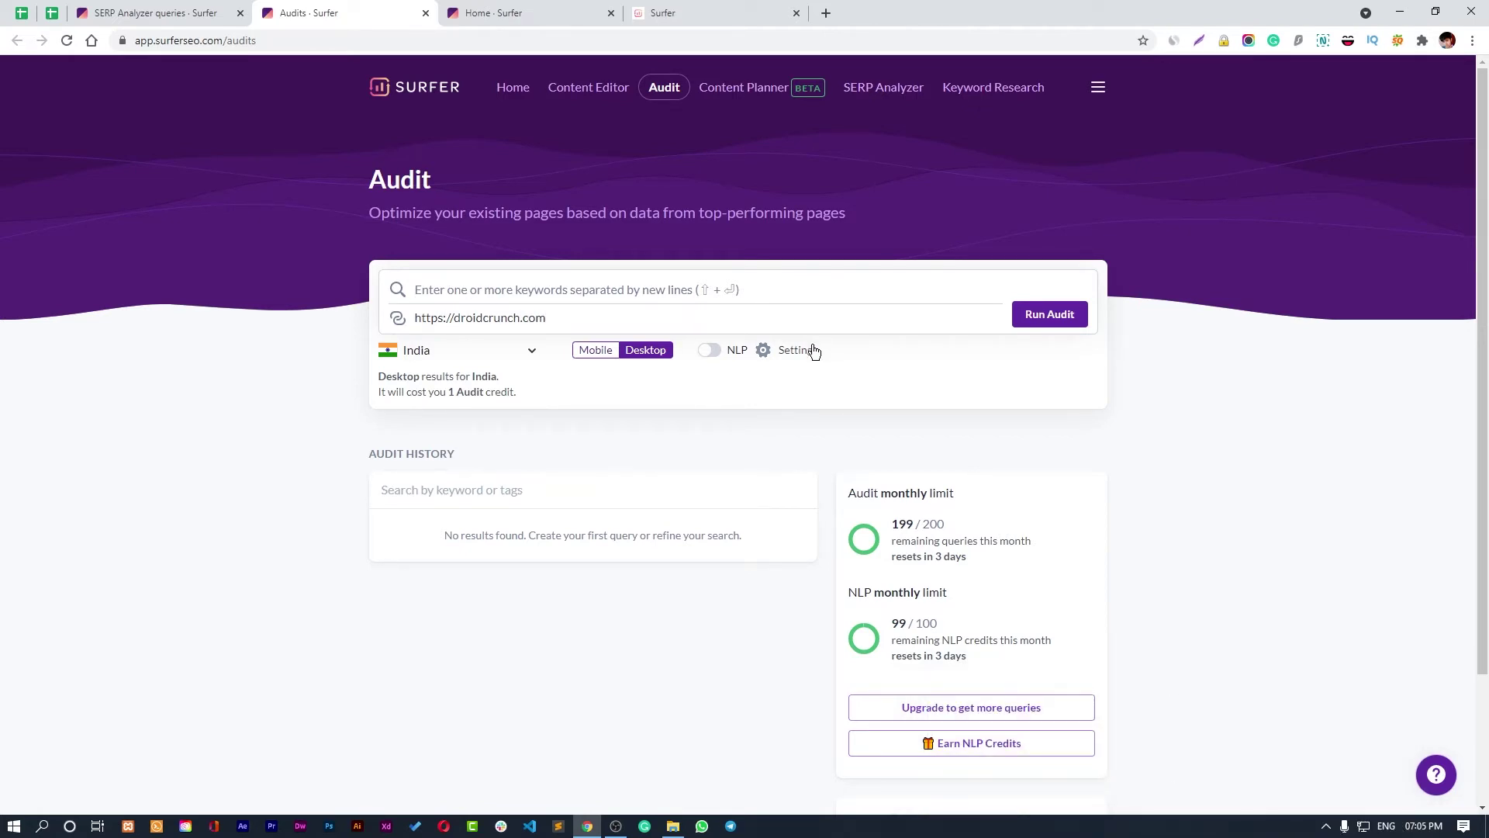
Enter "dynamic content, elementor, wordpress" as the audit keywords.
{"action": "key", "text": "shift+Tab"}
{"action": "type", "text": "dynamic conte"}
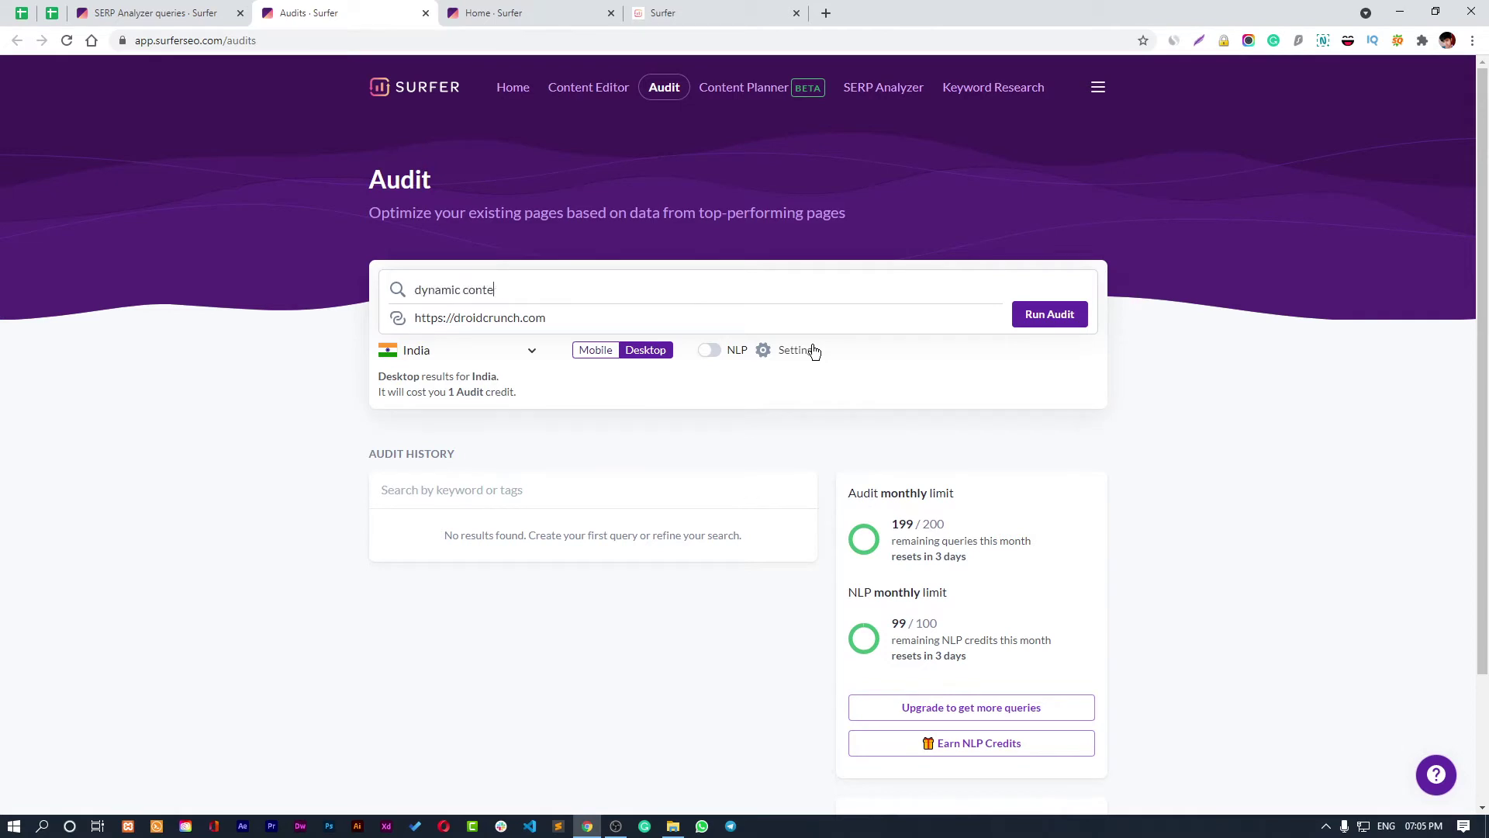
{"action": "type", "text": "nt, em"}
{"action": "type", "text": "em"}
{"action": "type", "text": "entor, wordpress"}
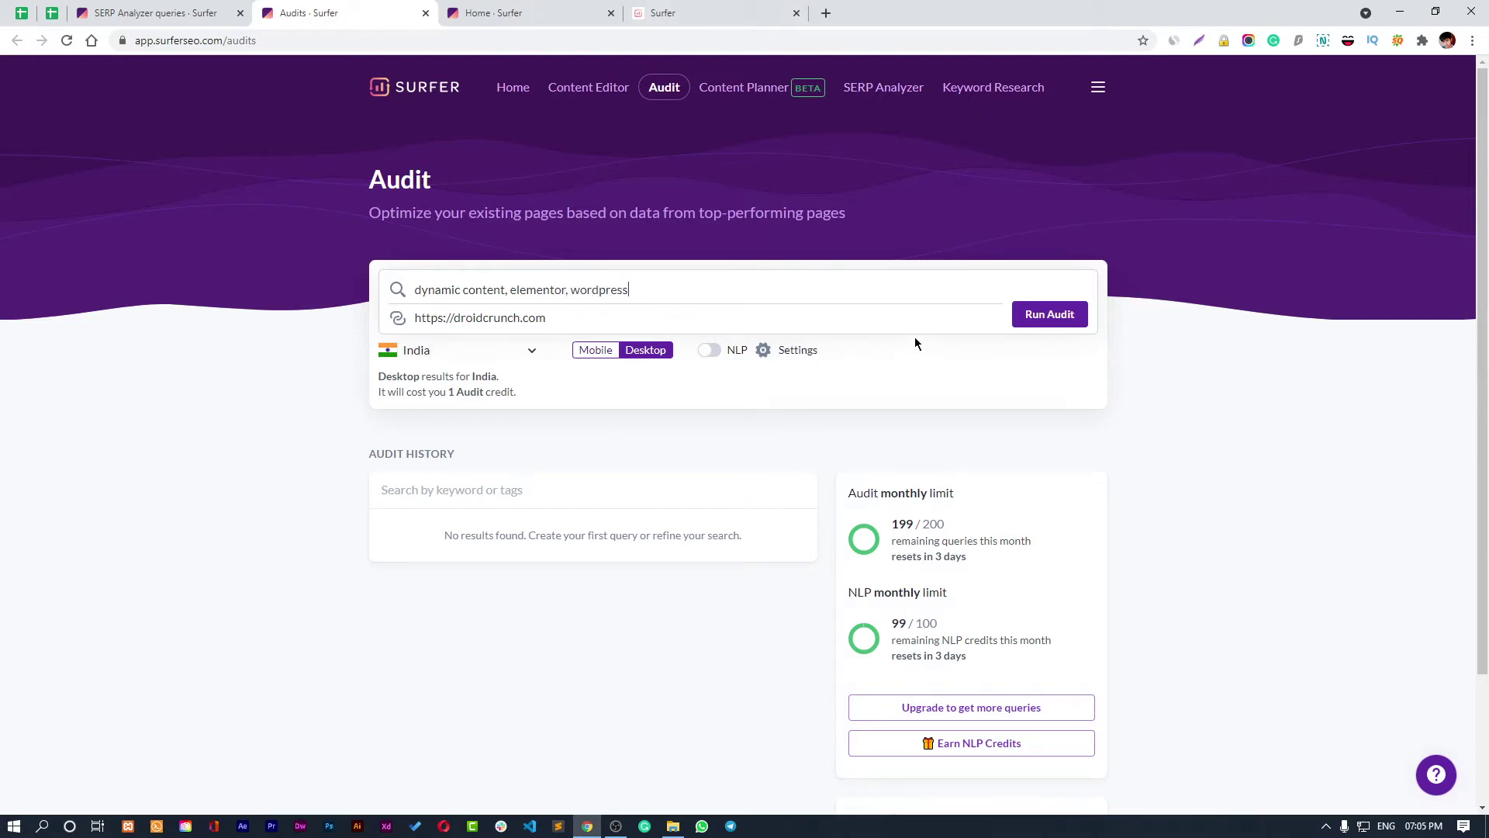
Set the audit location to United States, enable NLP, and run the audit.
{"action": "left_click", "coordinate": [711, 358]}
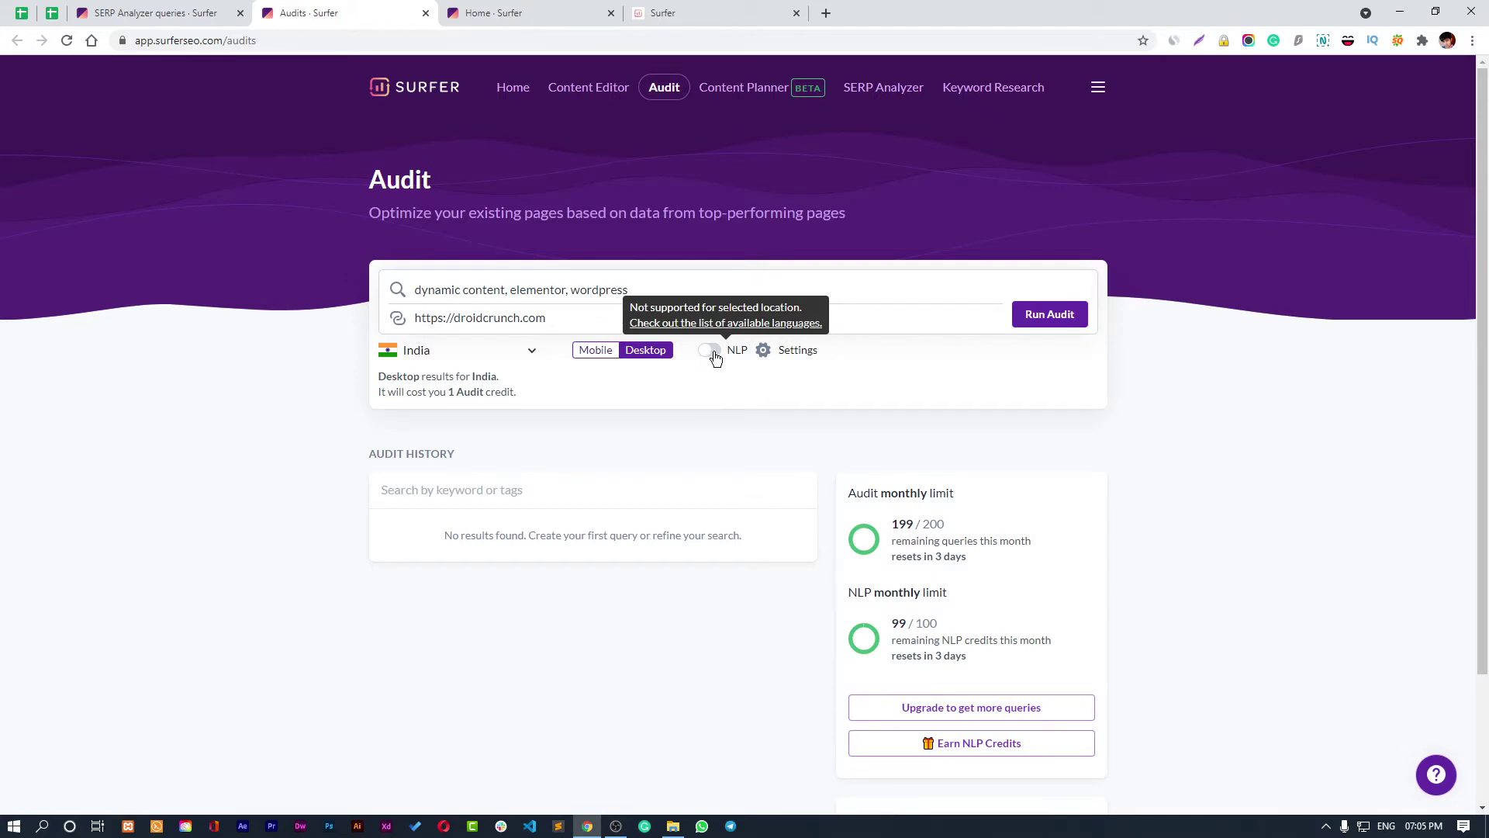
{"action": "left_click", "coordinate": [534, 354]}
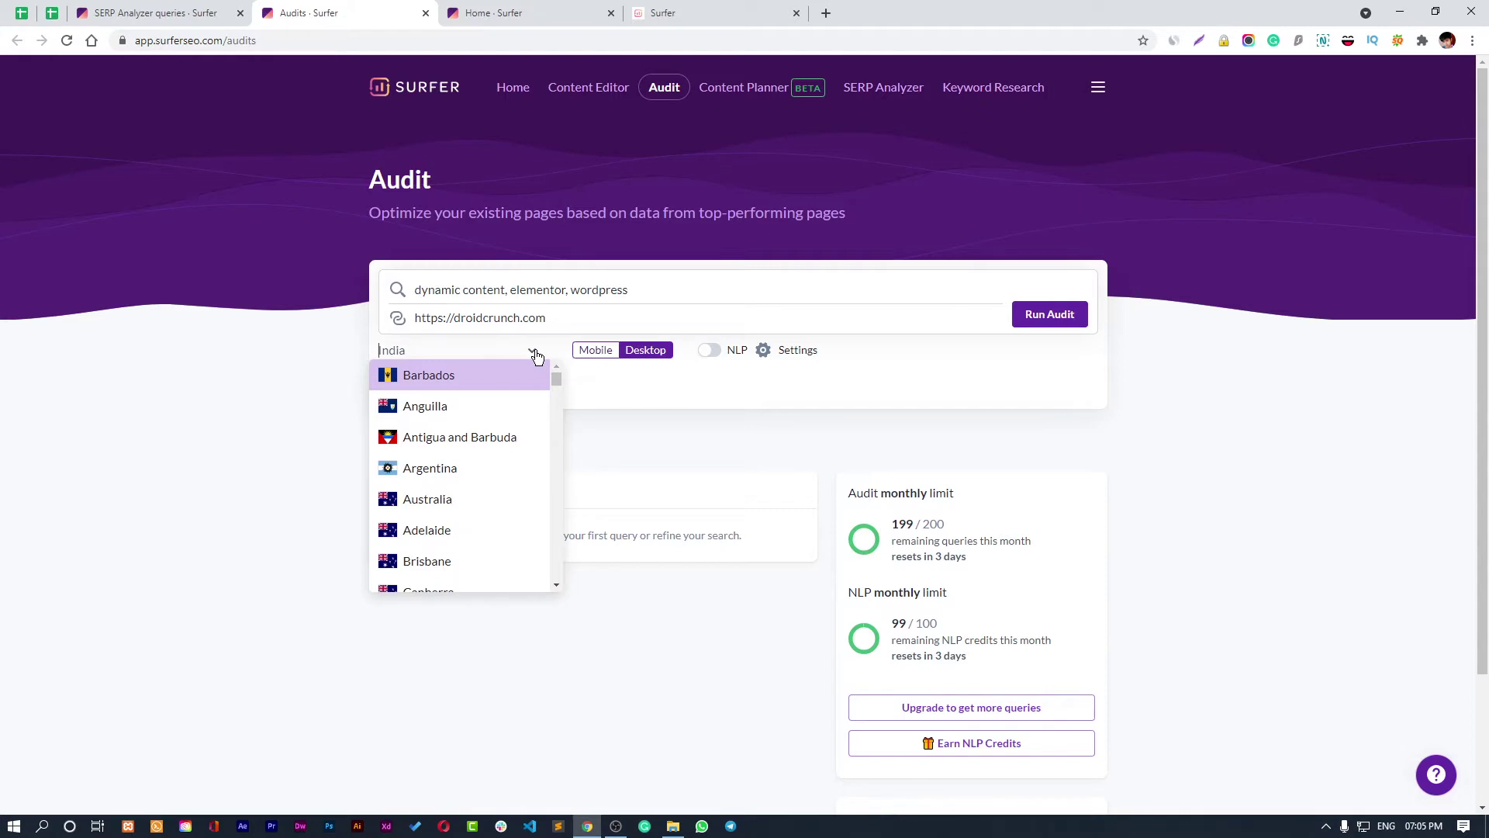
{"action": "type", "text": "uni"}
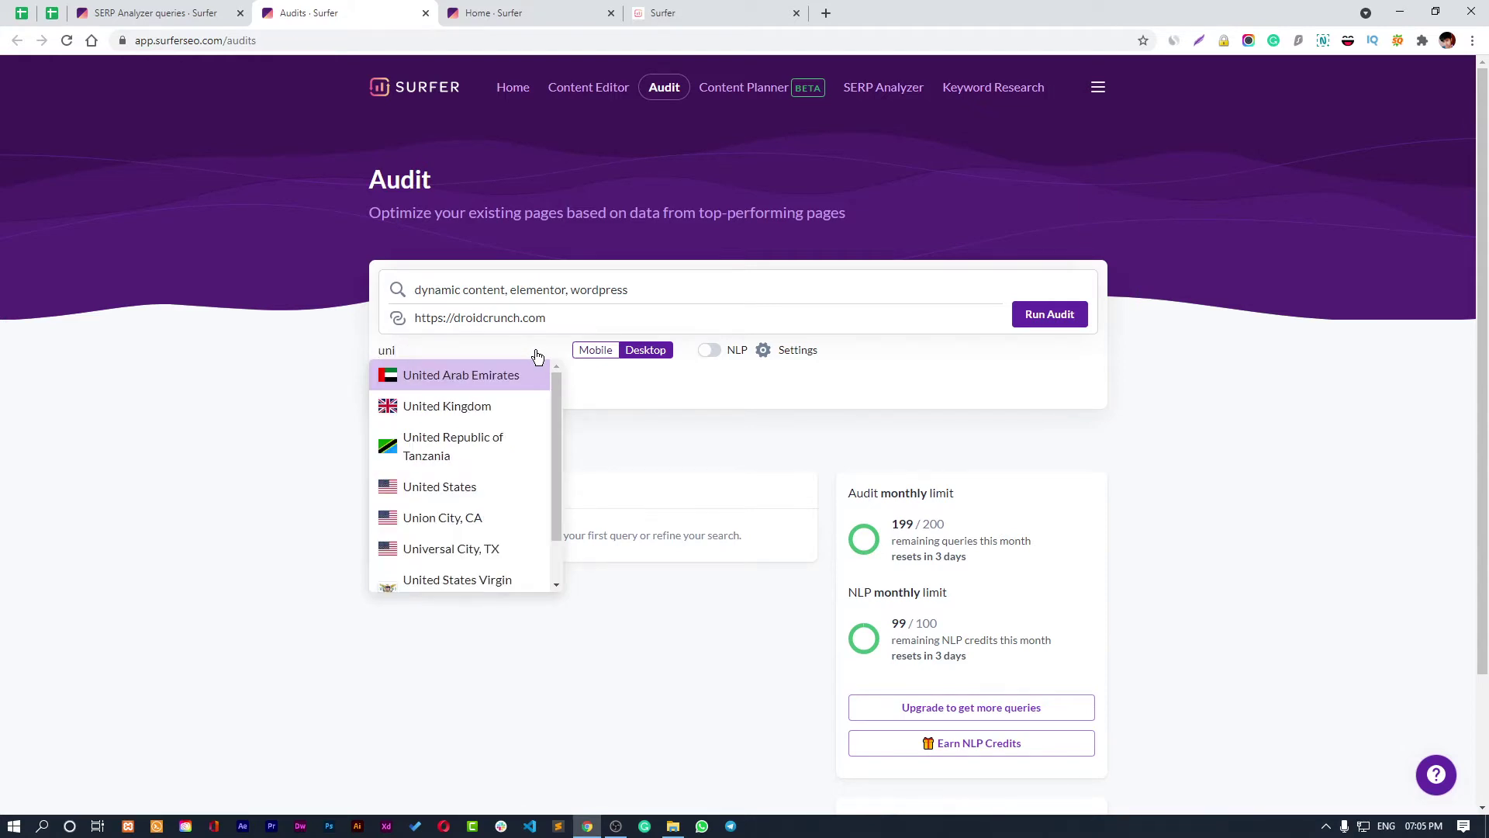
{"action": "left_click", "coordinate": [496, 486]}
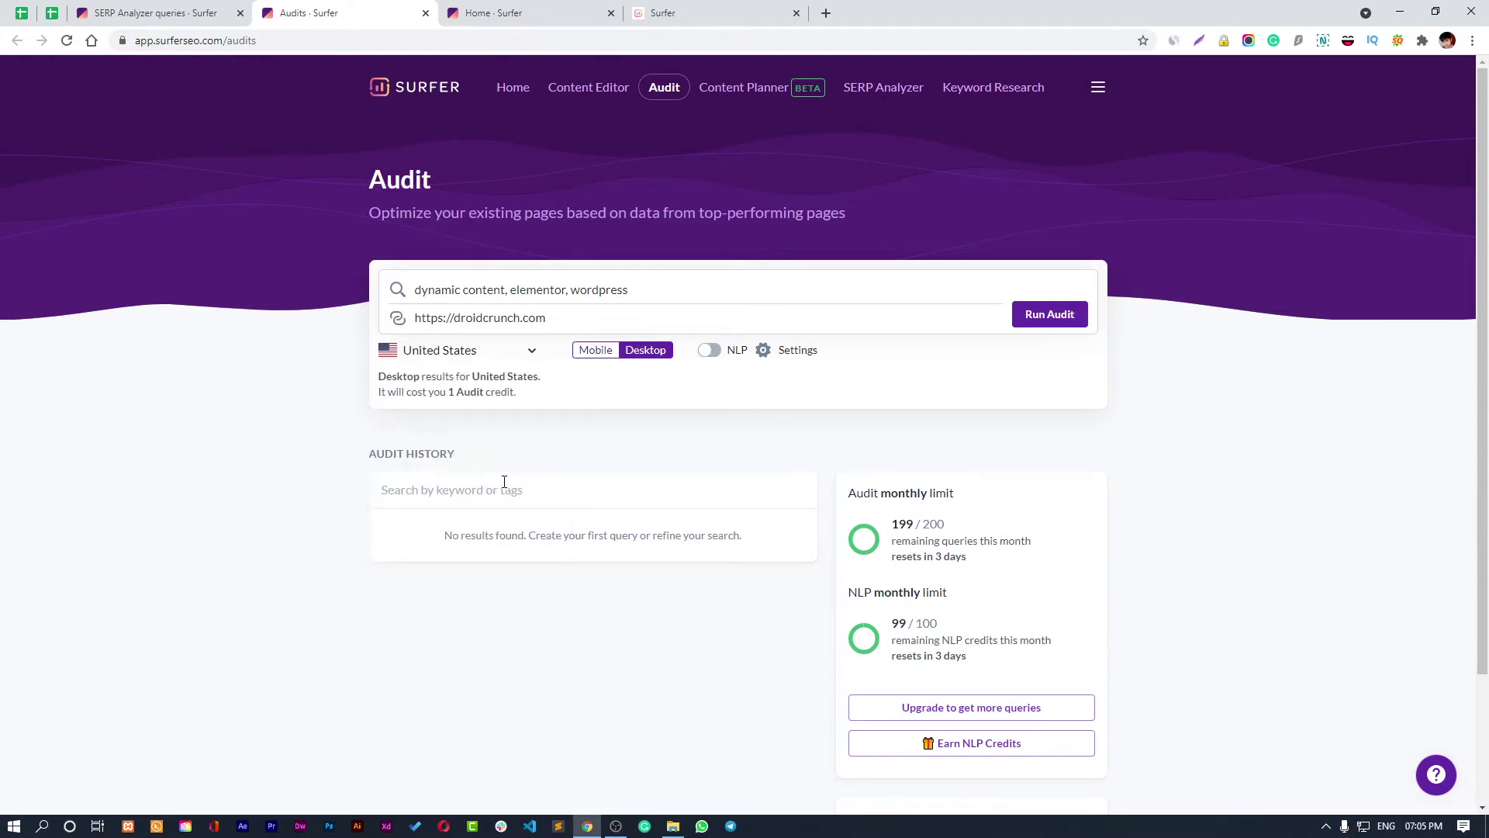
{"action": "left_click", "coordinate": [710, 351]}
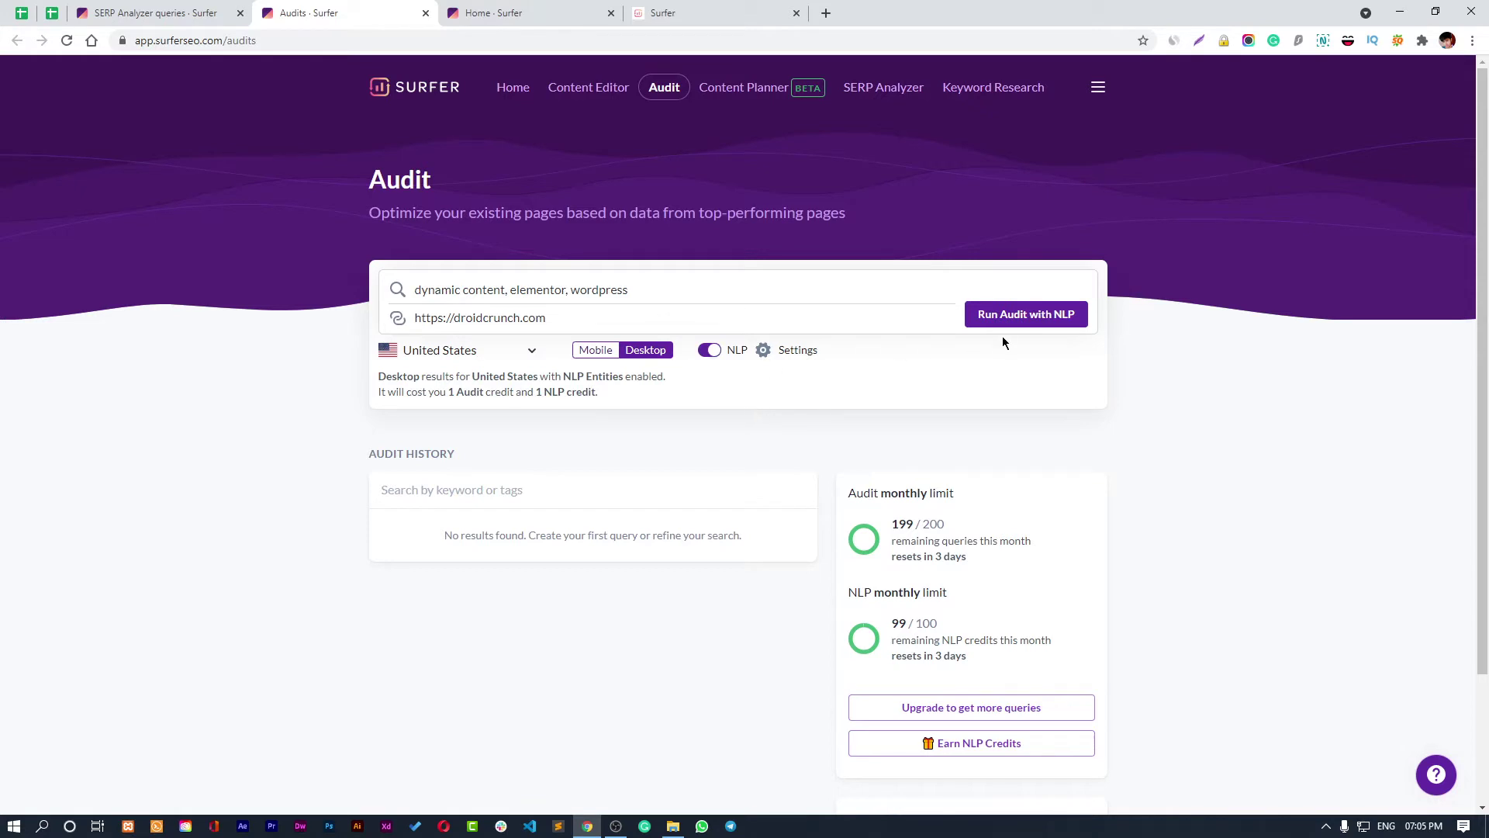
{"action": "left_click", "coordinate": [1024, 319]}
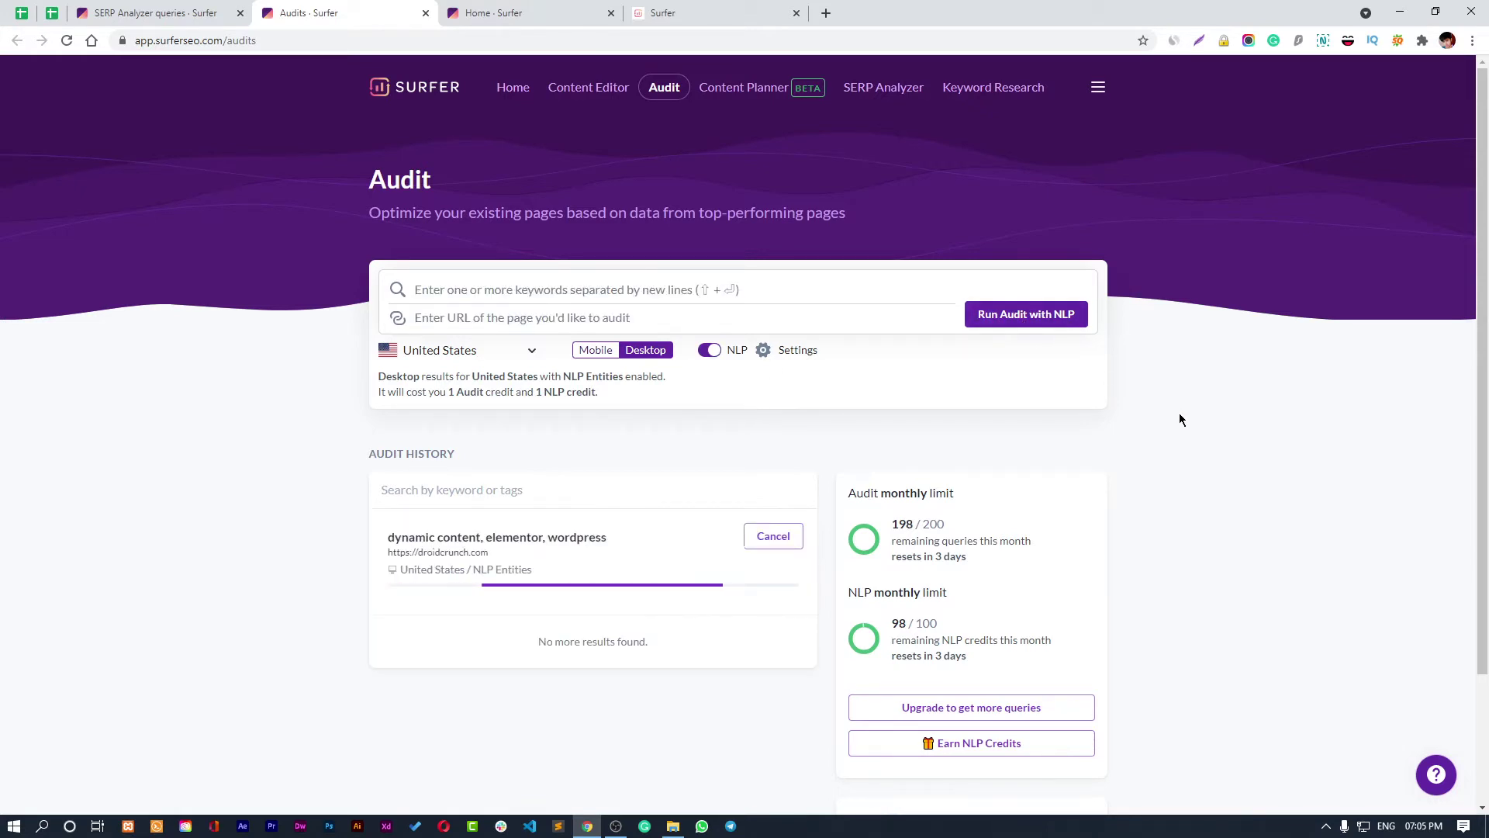
Check the progress of the SERP Analyzer and Audit queries, and open the "buy shoes for men" report.
{"action": "left_click", "coordinate": [198, 6]}
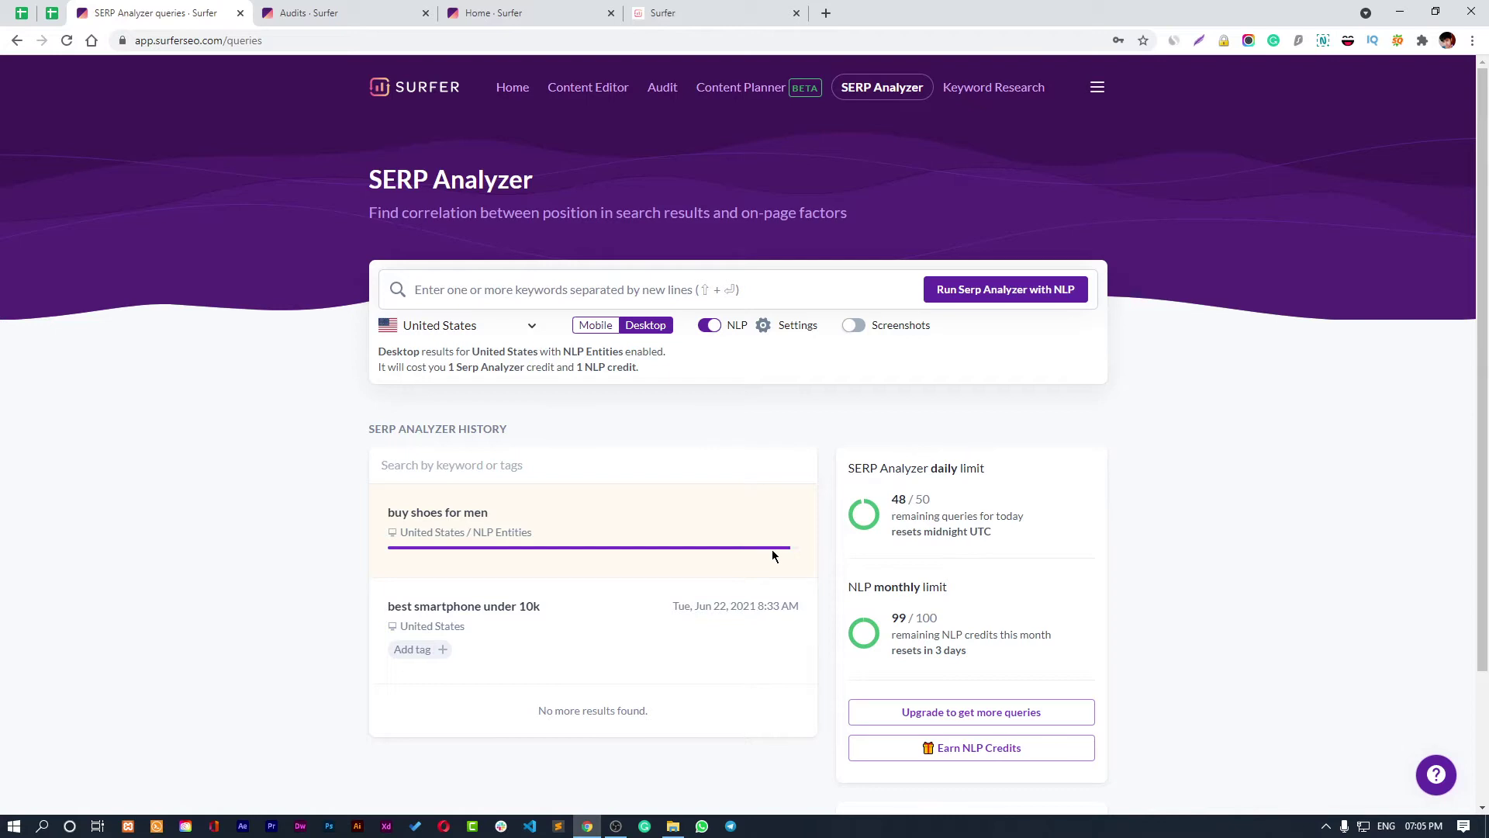
{"action": "key", "text": "ctrl+Tab"}
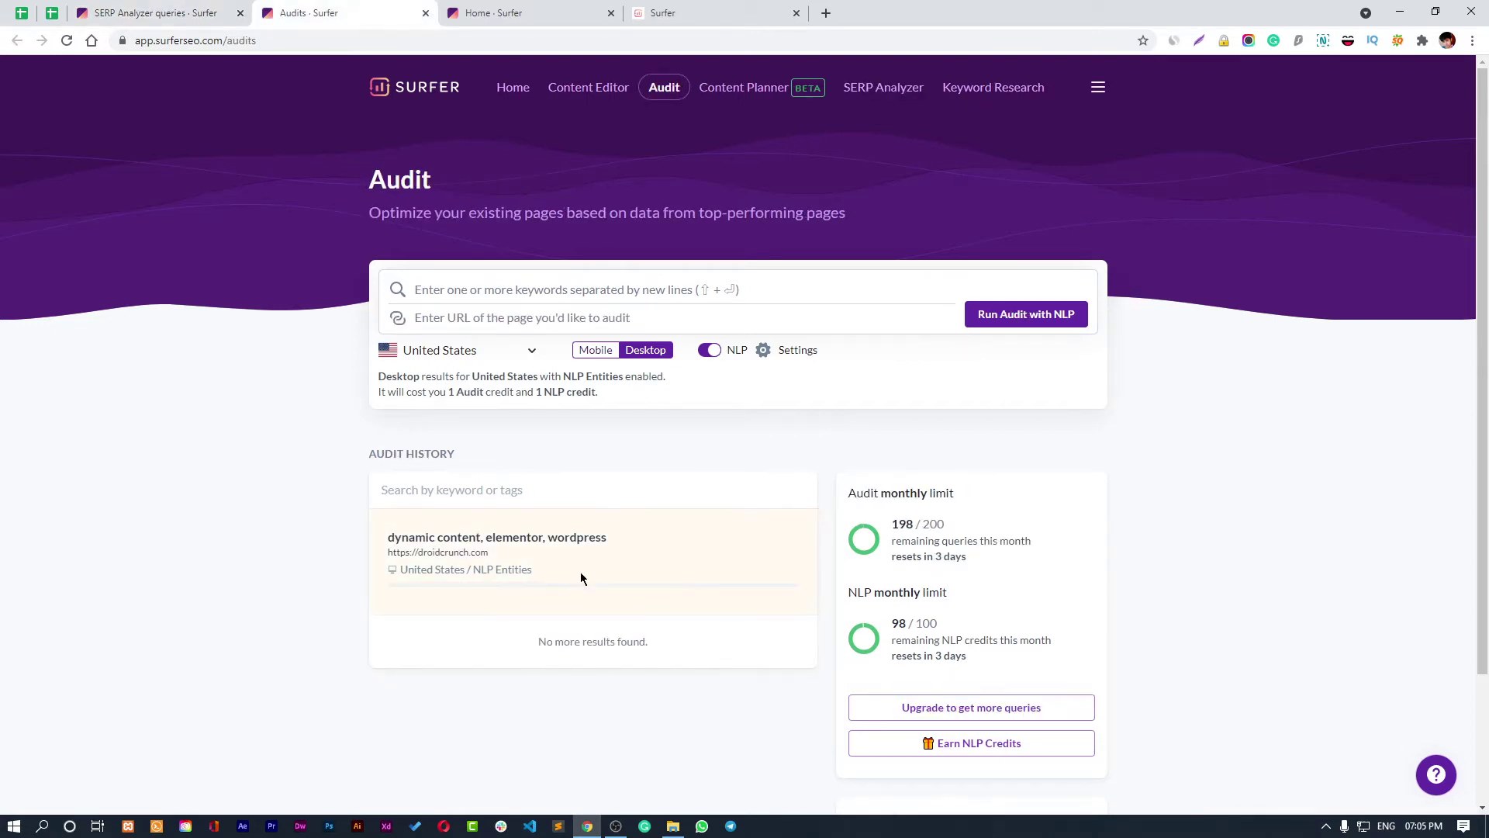
{"action": "key", "text": "ctrl+shift+Tab"}
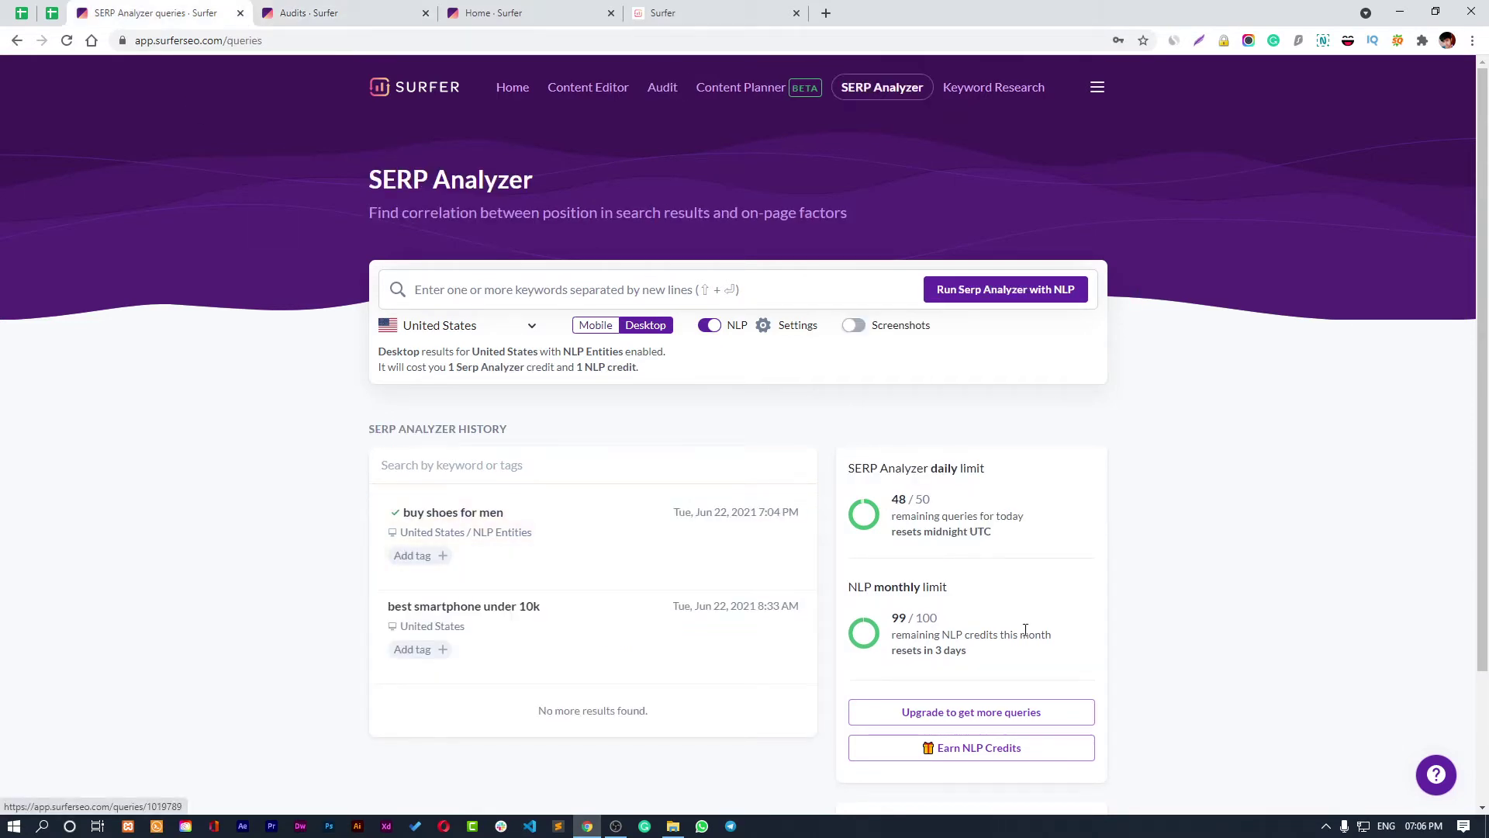
{"action": "left_click", "coordinate": [583, 539]}
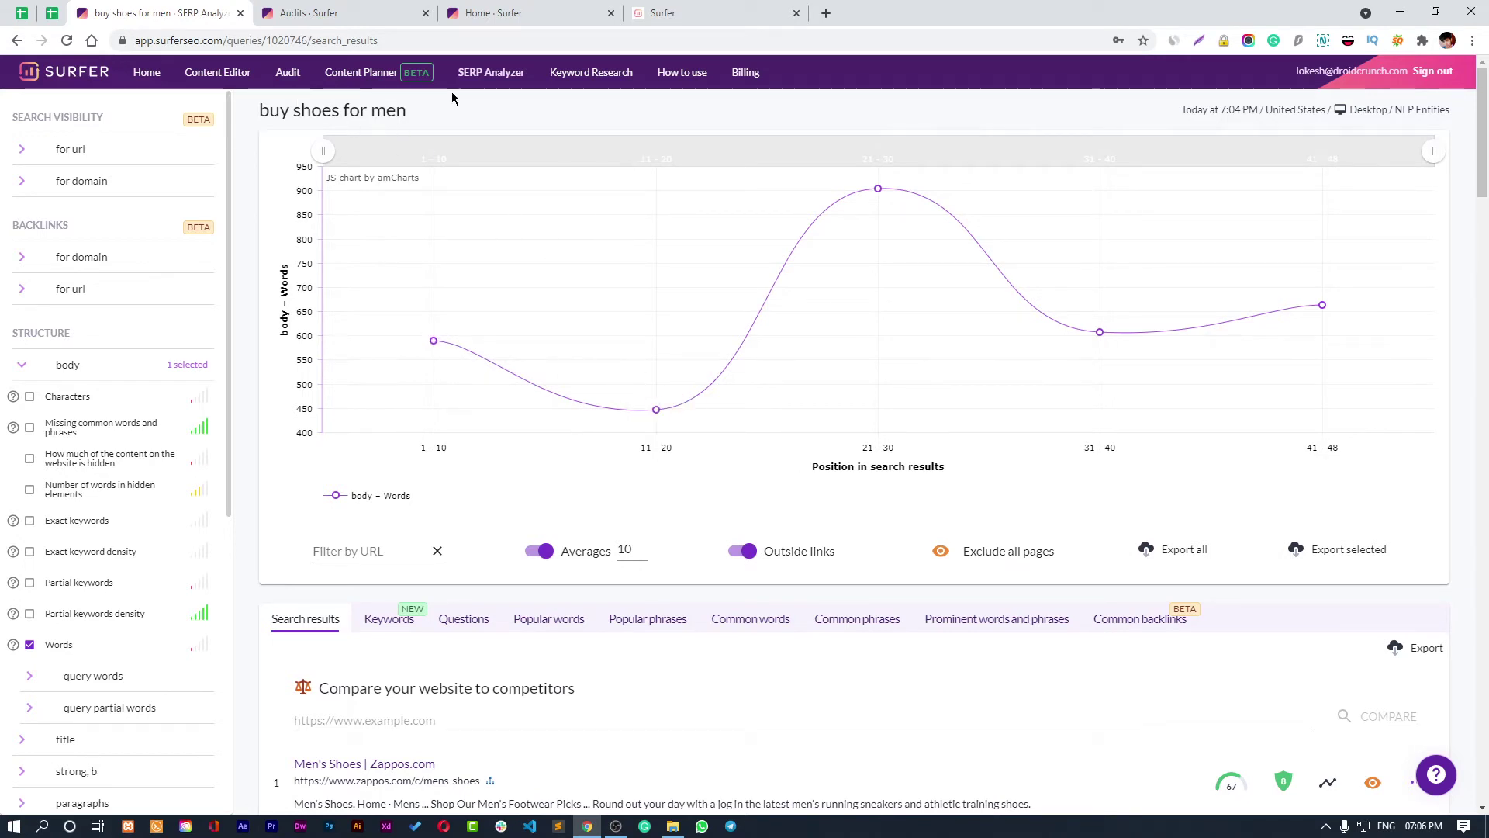
Examine the search results list with the Content Score, Domain Score and chart option of the top-ranked pages.
{"action": "scroll", "coordinate": [523, 486], "scroll_direction": "down", "scroll_amount": 5}
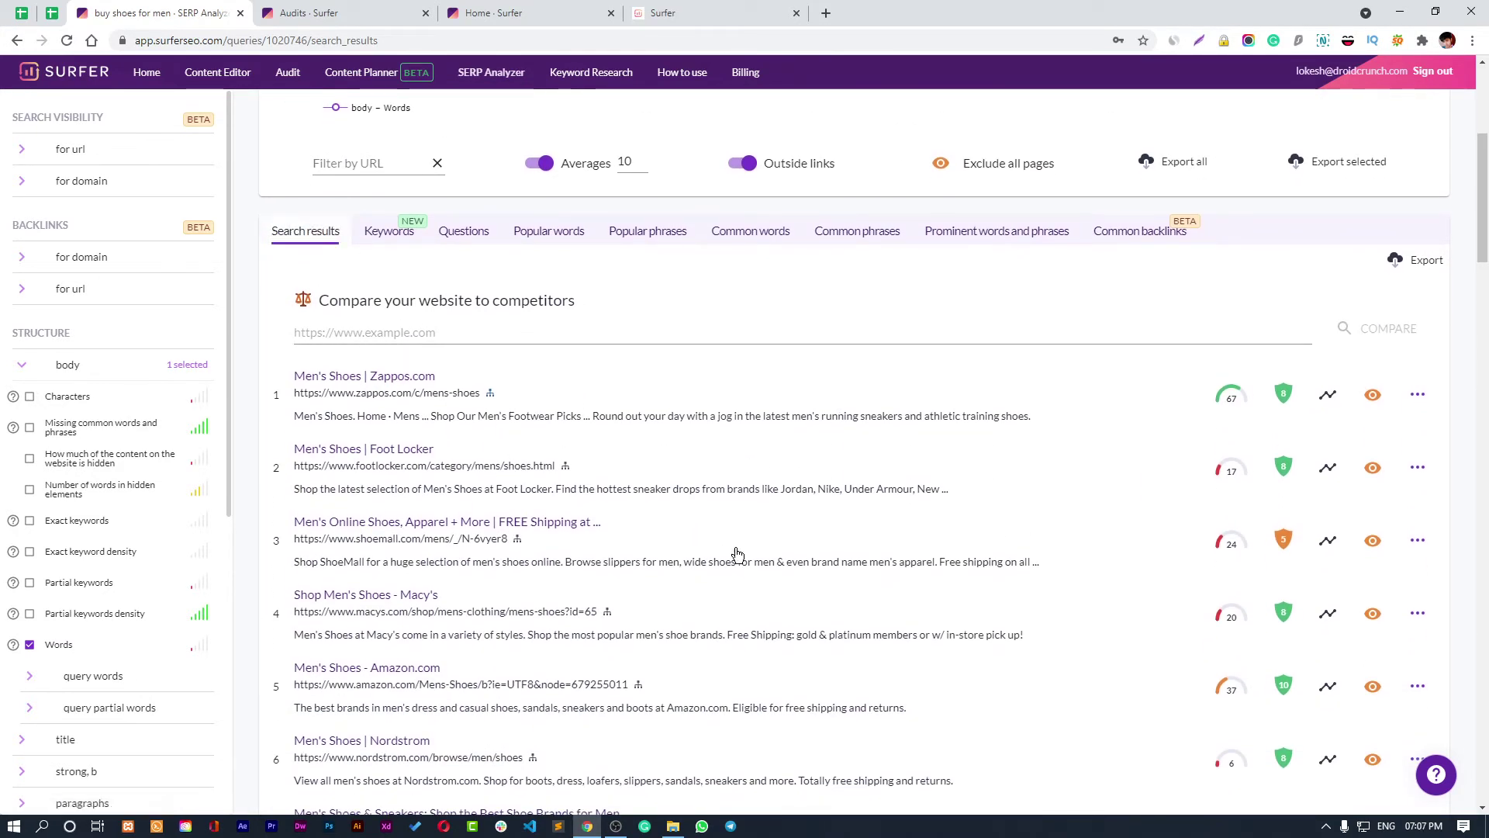
{"action": "scroll", "coordinate": [752, 373], "scroll_direction": "down", "scroll_amount": 2}
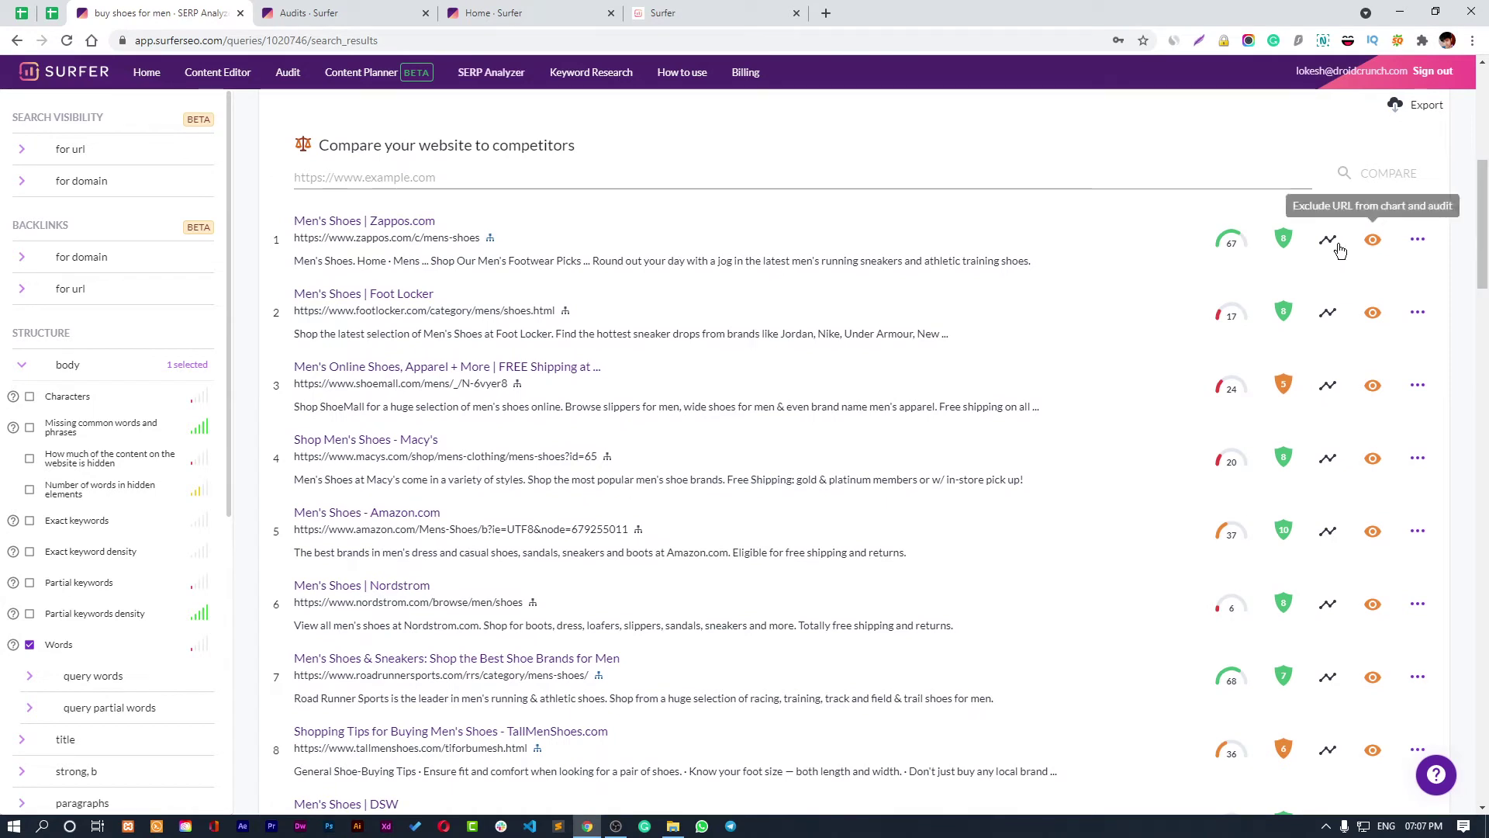
{"action": "mouse_move", "coordinate": [1226, 241]}
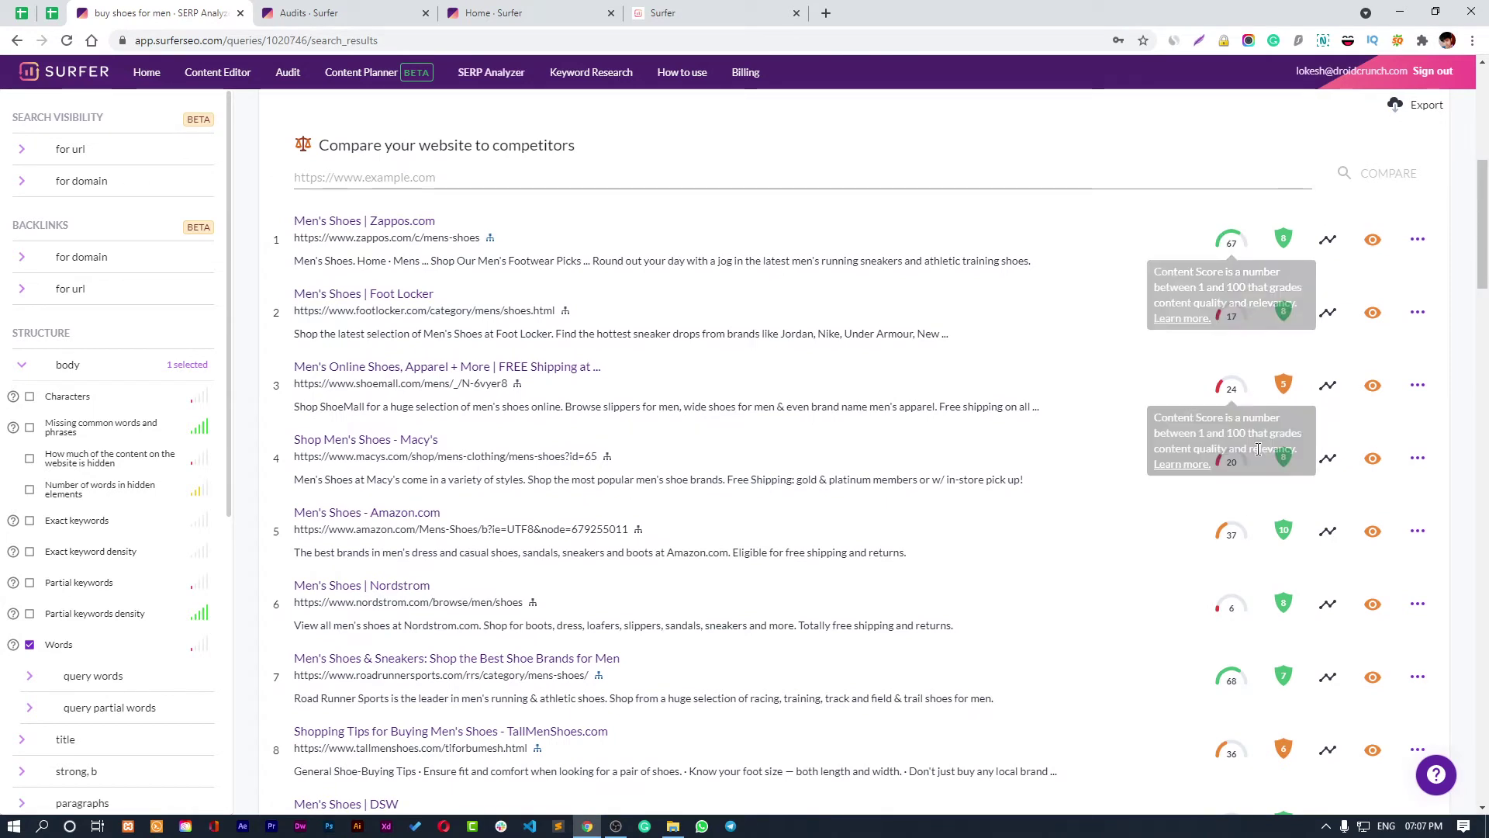
{"action": "mouse_move", "coordinate": [1286, 239]}
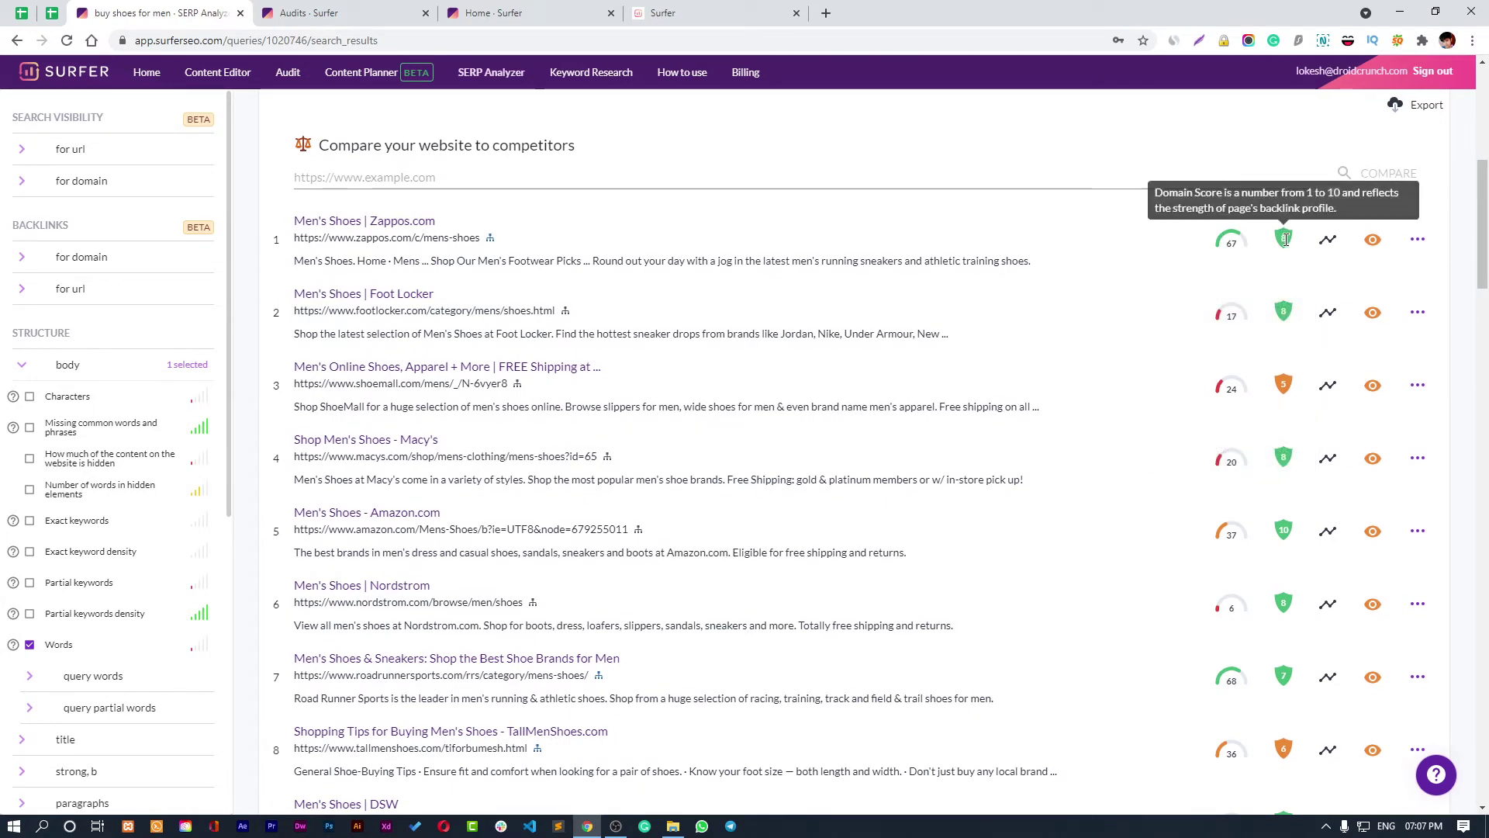
{"action": "left_click", "coordinate": [1328, 243]}
{"action": "left_click", "coordinate": [1329, 241]}
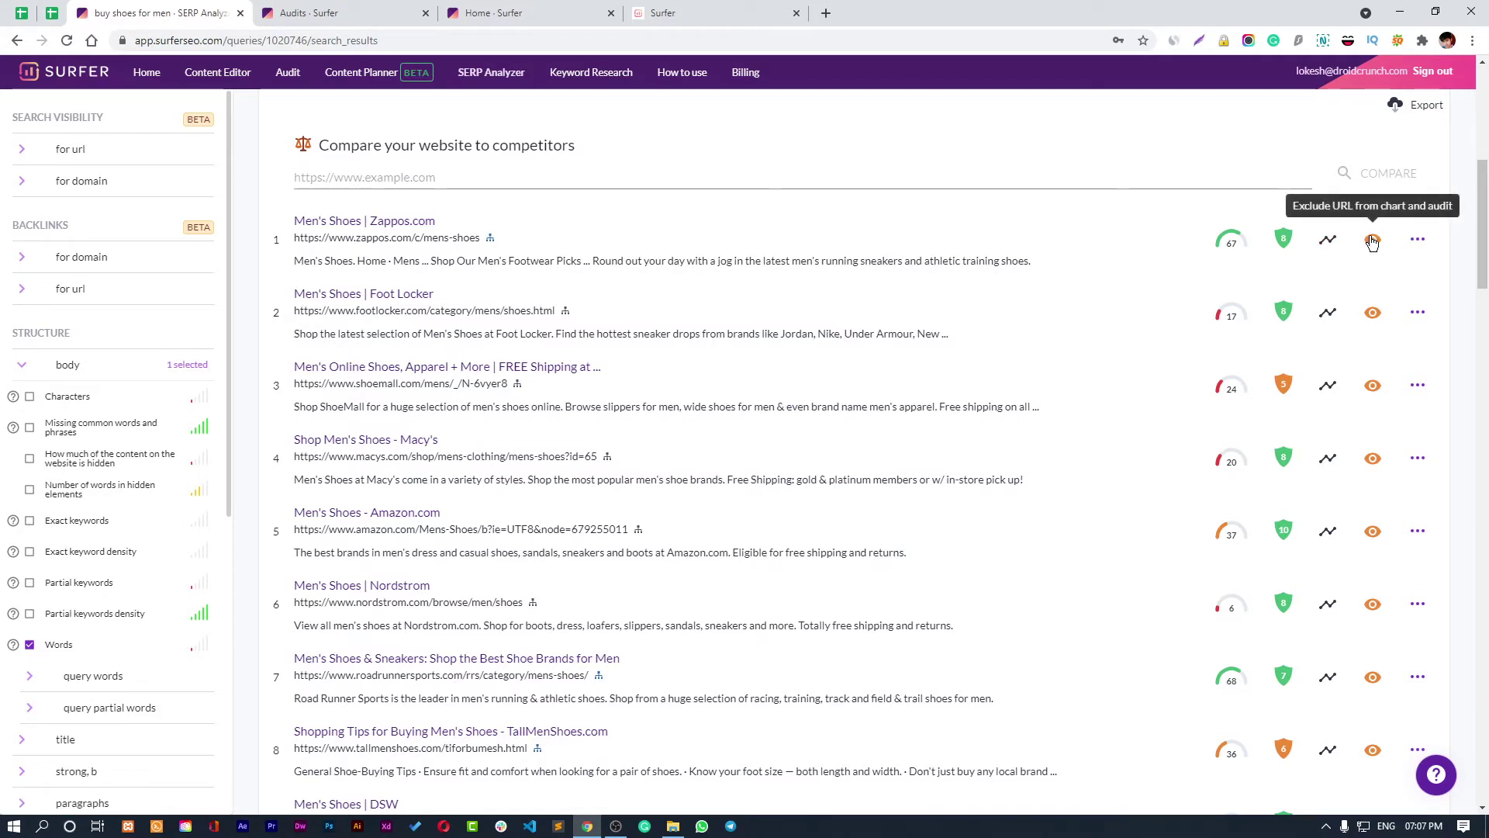
Review the additional options for the Zappos result, open its page, and return to the report.
{"action": "left_click", "coordinate": [1419, 242]}
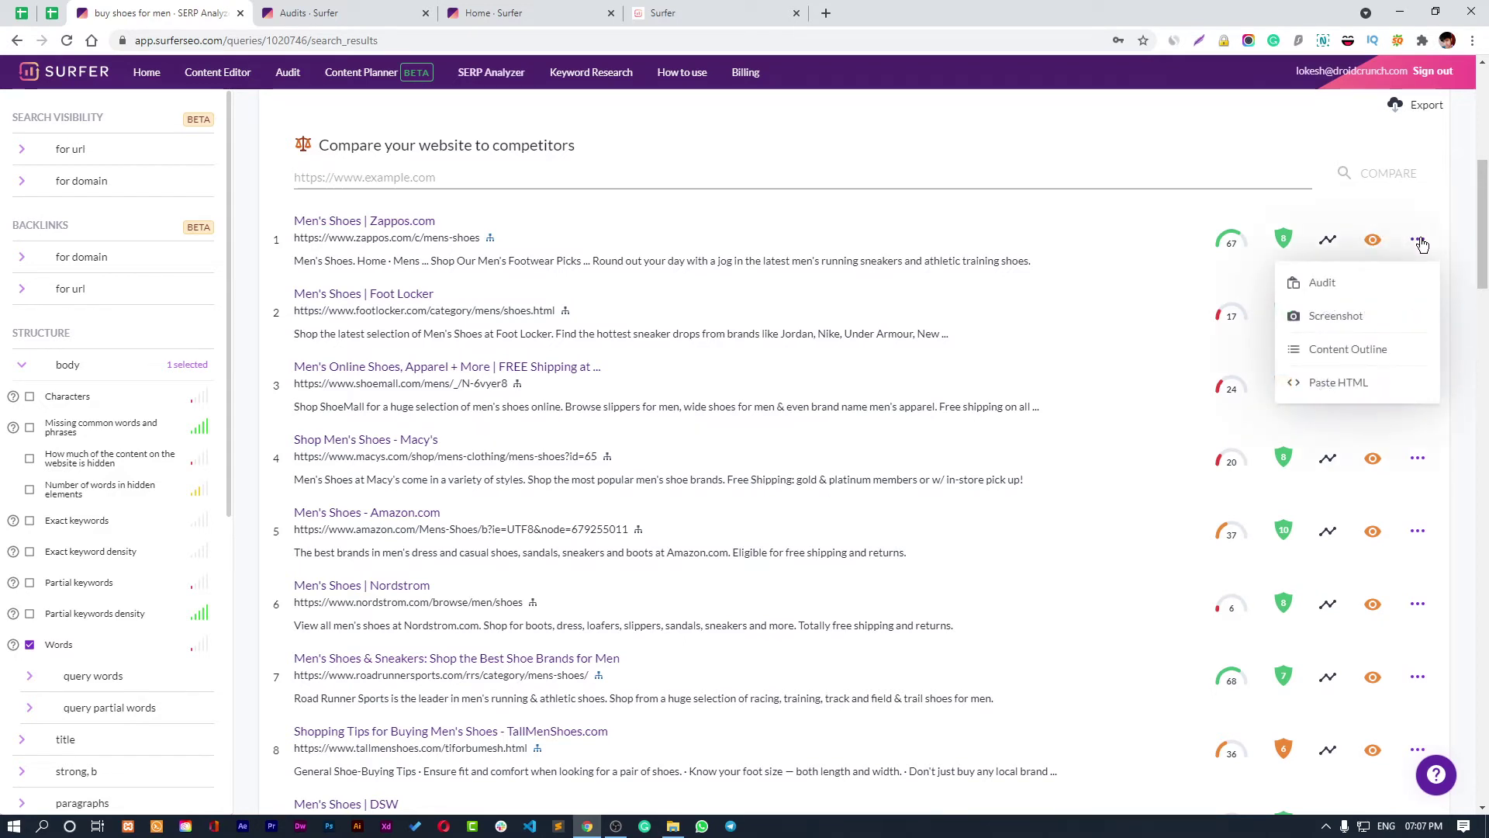
{"action": "left_click", "coordinate": [1418, 242]}
{"action": "left_click", "coordinate": [1419, 242]}
{"action": "left_click", "coordinate": [628, 216]}
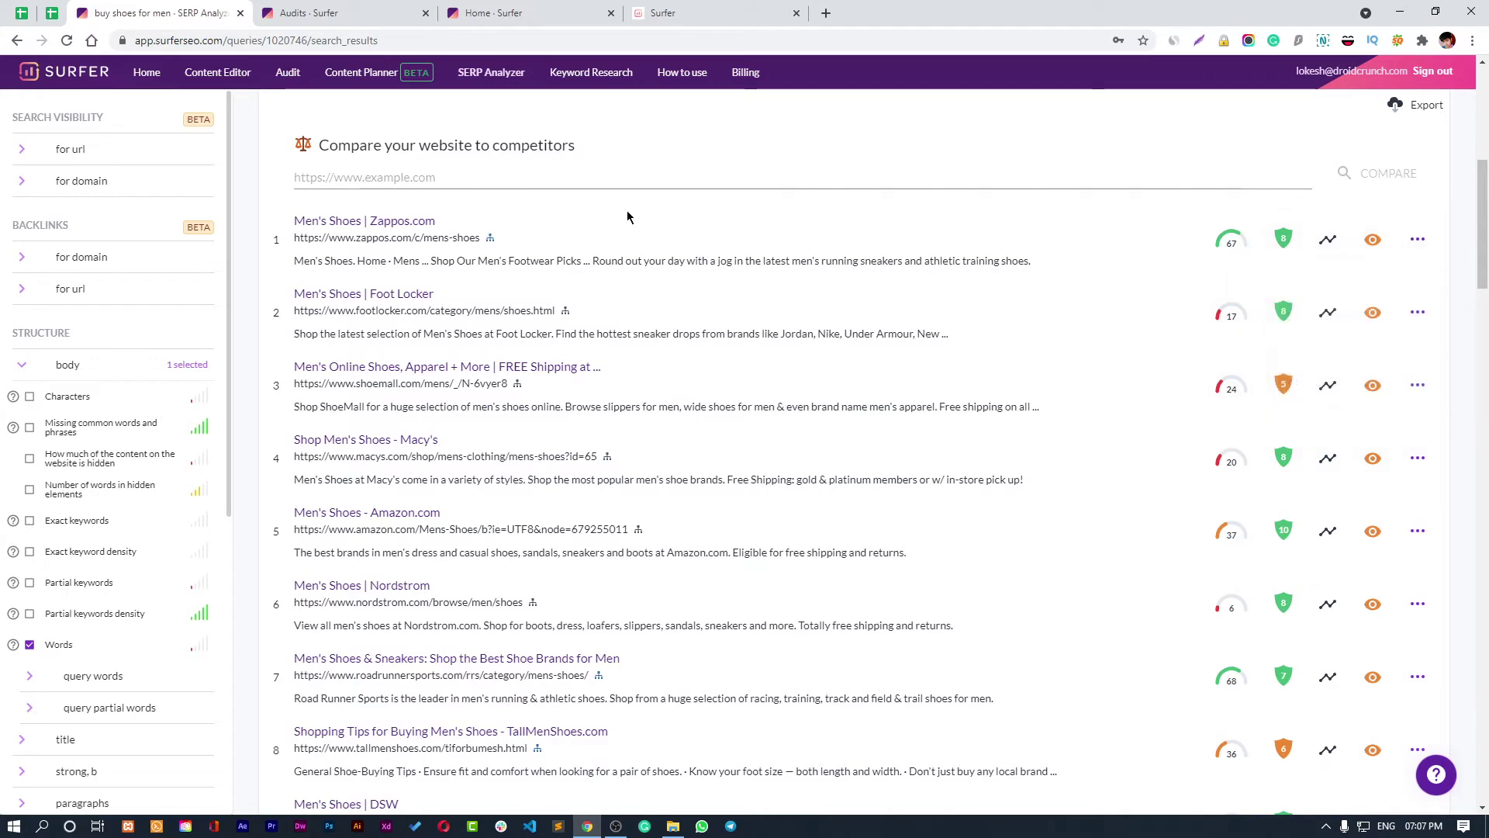
{"action": "left_click", "coordinate": [468, 237]}
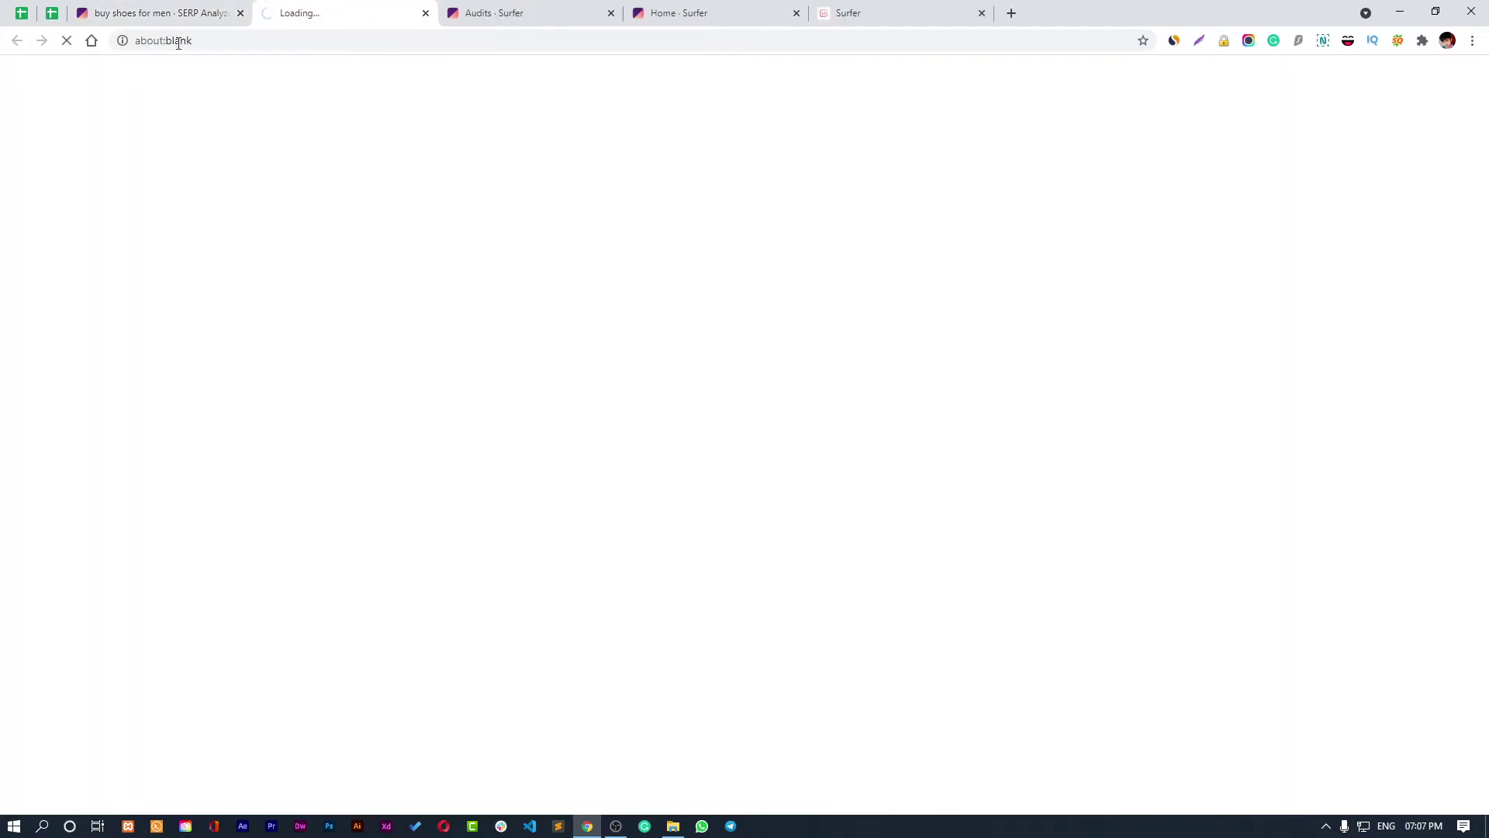
{"action": "left_click", "coordinate": [159, 13]}
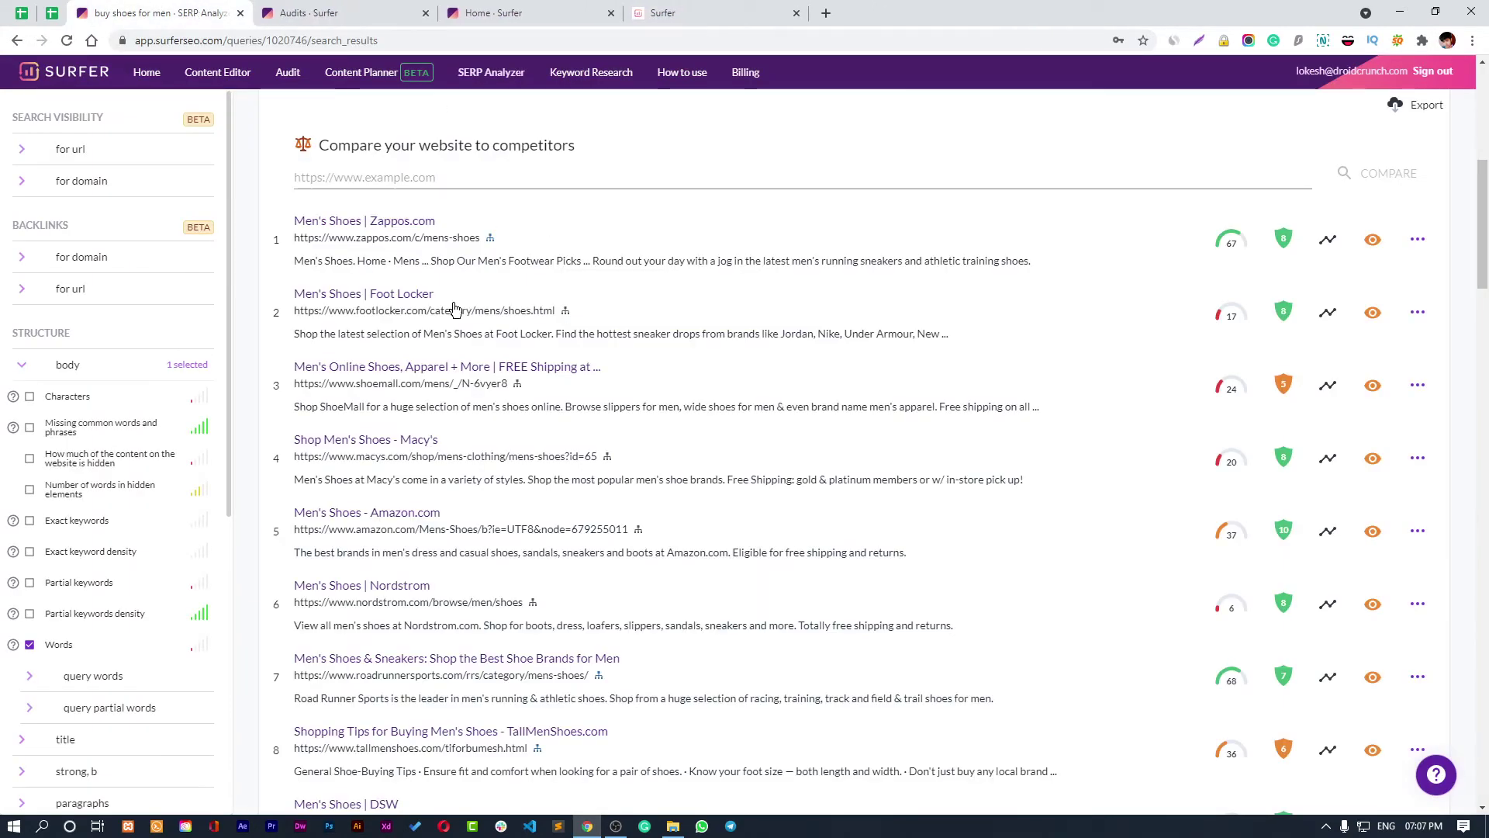
Look at the website comparison field and browse the ranked competitor pages in the search results.
{"action": "scroll", "coordinate": [455, 308], "scroll_direction": "up", "scroll_amount": 2}
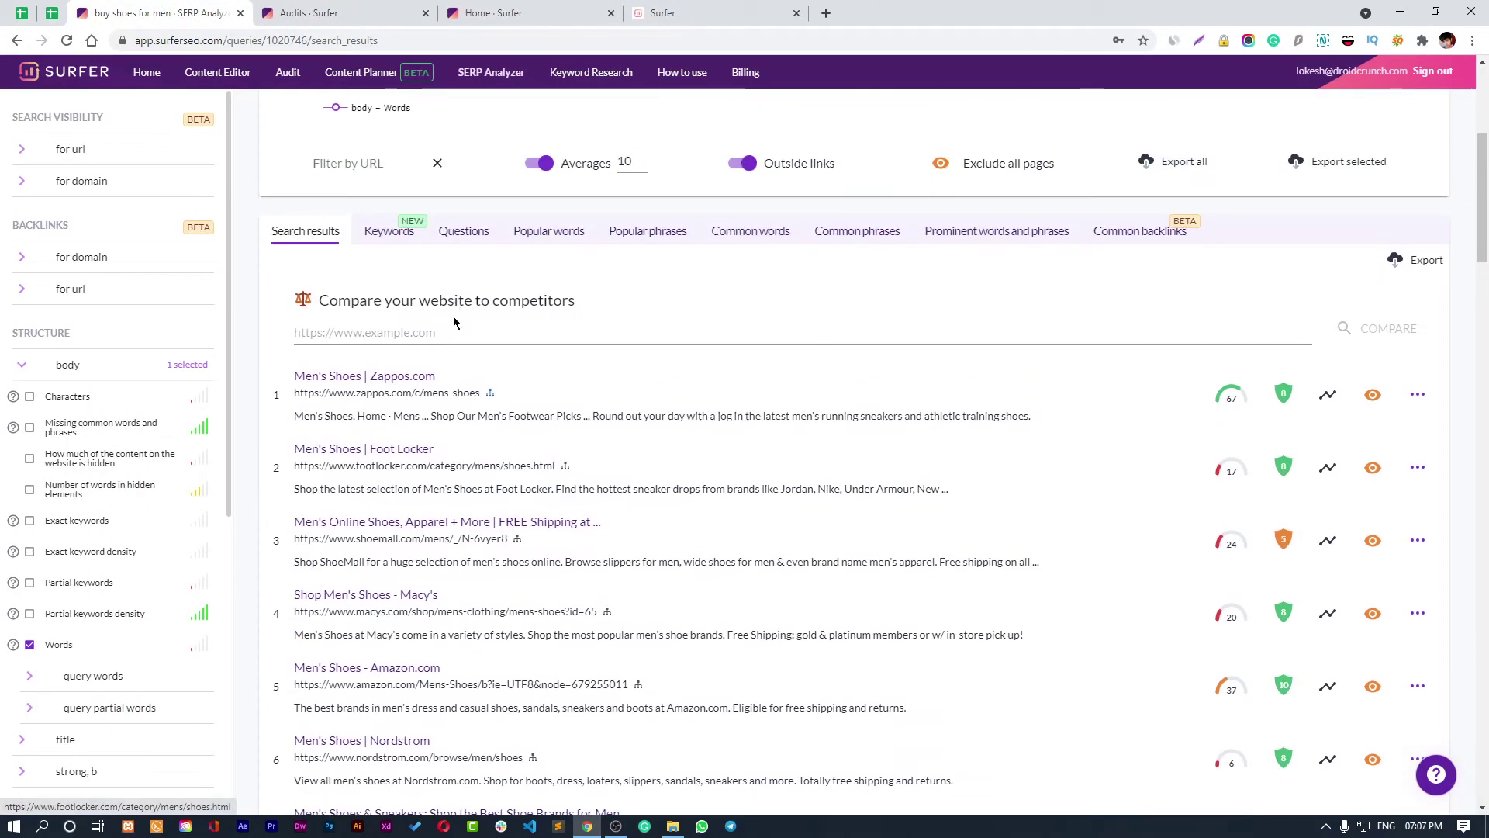
{"action": "left_click", "coordinate": [381, 337]}
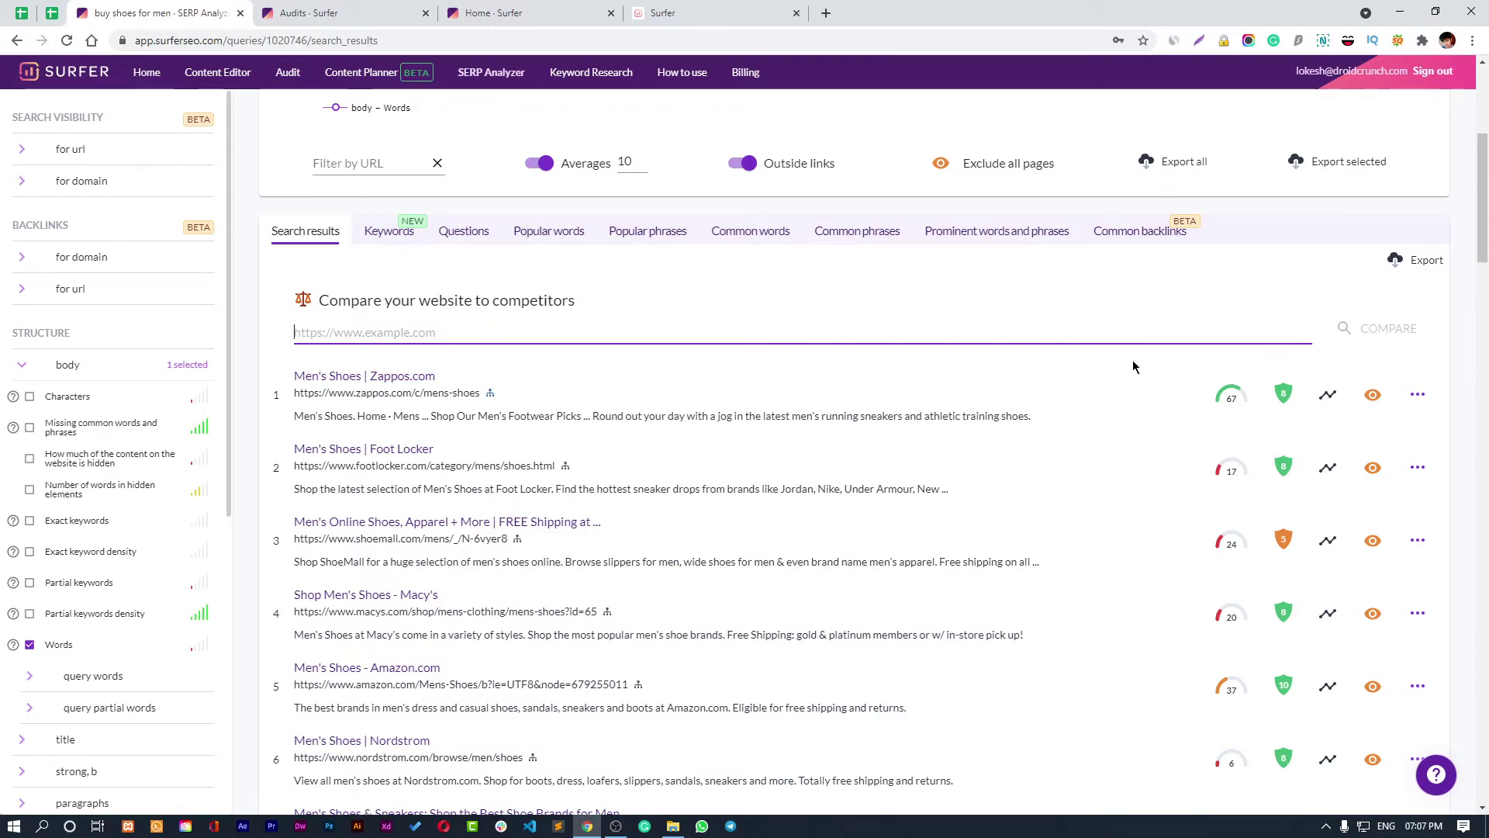
{"action": "scroll", "coordinate": [448, 176], "scroll_direction": "down", "scroll_amount": 4}
{"action": "scroll", "coordinate": [538, 656], "scroll_direction": "down", "scroll_amount": 10}
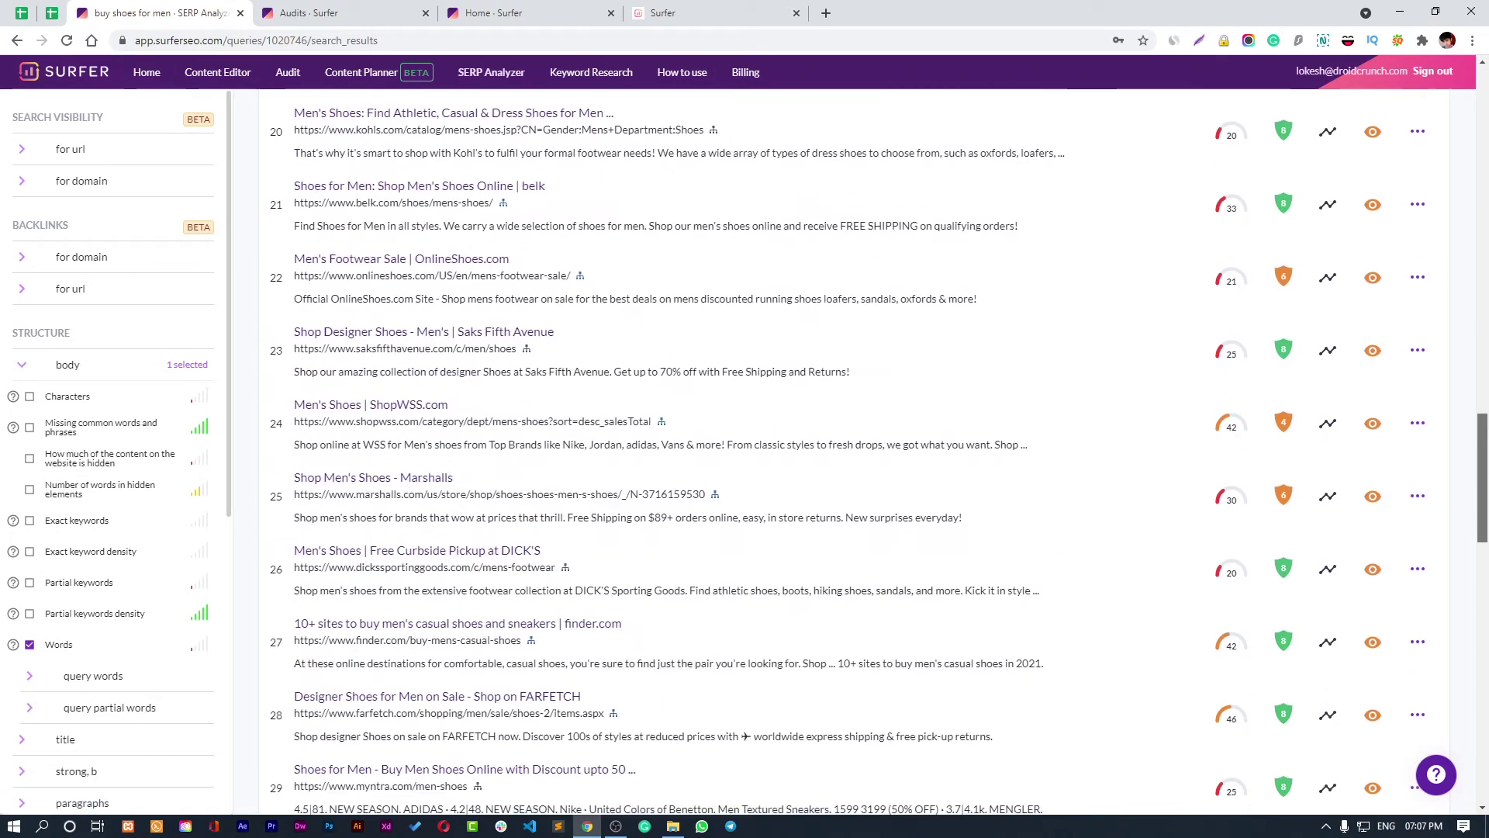
{"action": "scroll", "coordinate": [853, 450], "scroll_direction": "up", "scroll_amount": 20}
{"action": "scroll", "coordinate": [1361, 221], "scroll_direction": "up", "scroll_amount": 1}
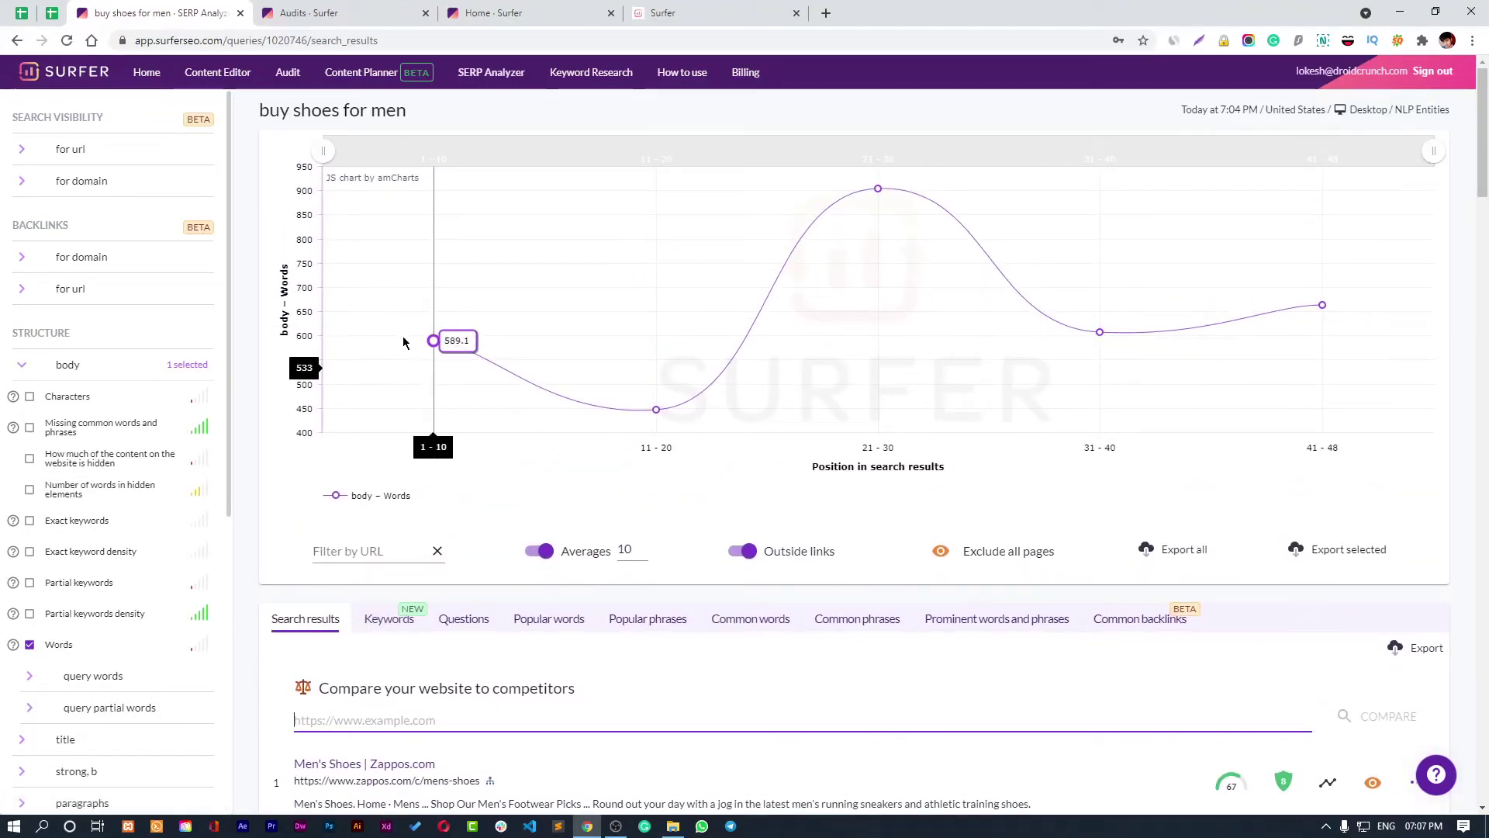
Show the Common Ranked Keywords for "buy shoes for men" and review the list.
{"action": "left_click", "coordinate": [407, 625]}
{"action": "scroll", "coordinate": [417, 612], "scroll_direction": "down", "scroll_amount": 4}
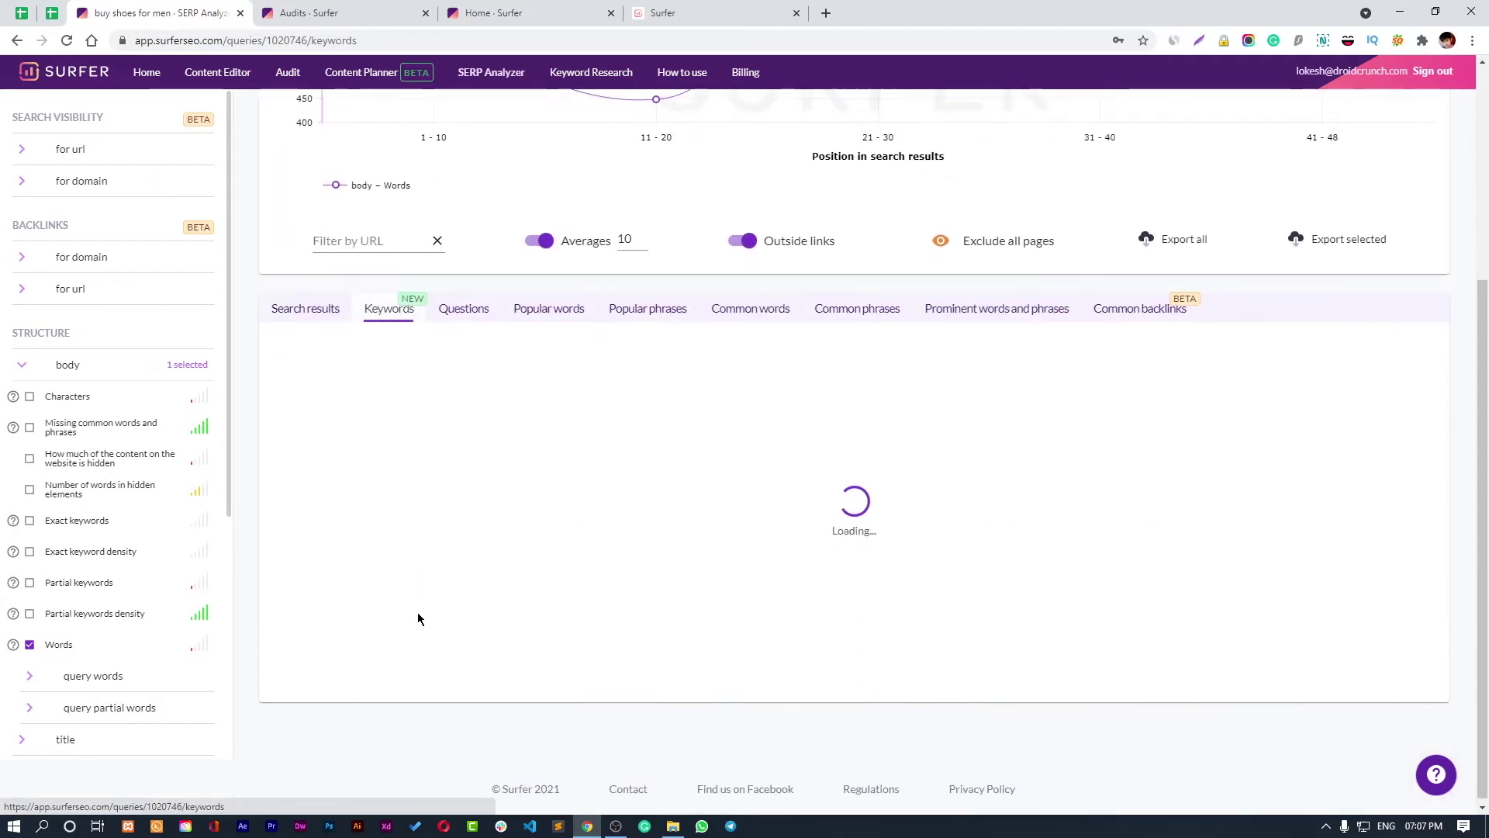
{"action": "scroll", "coordinate": [417, 616], "scroll_direction": "down", "scroll_amount": 2}
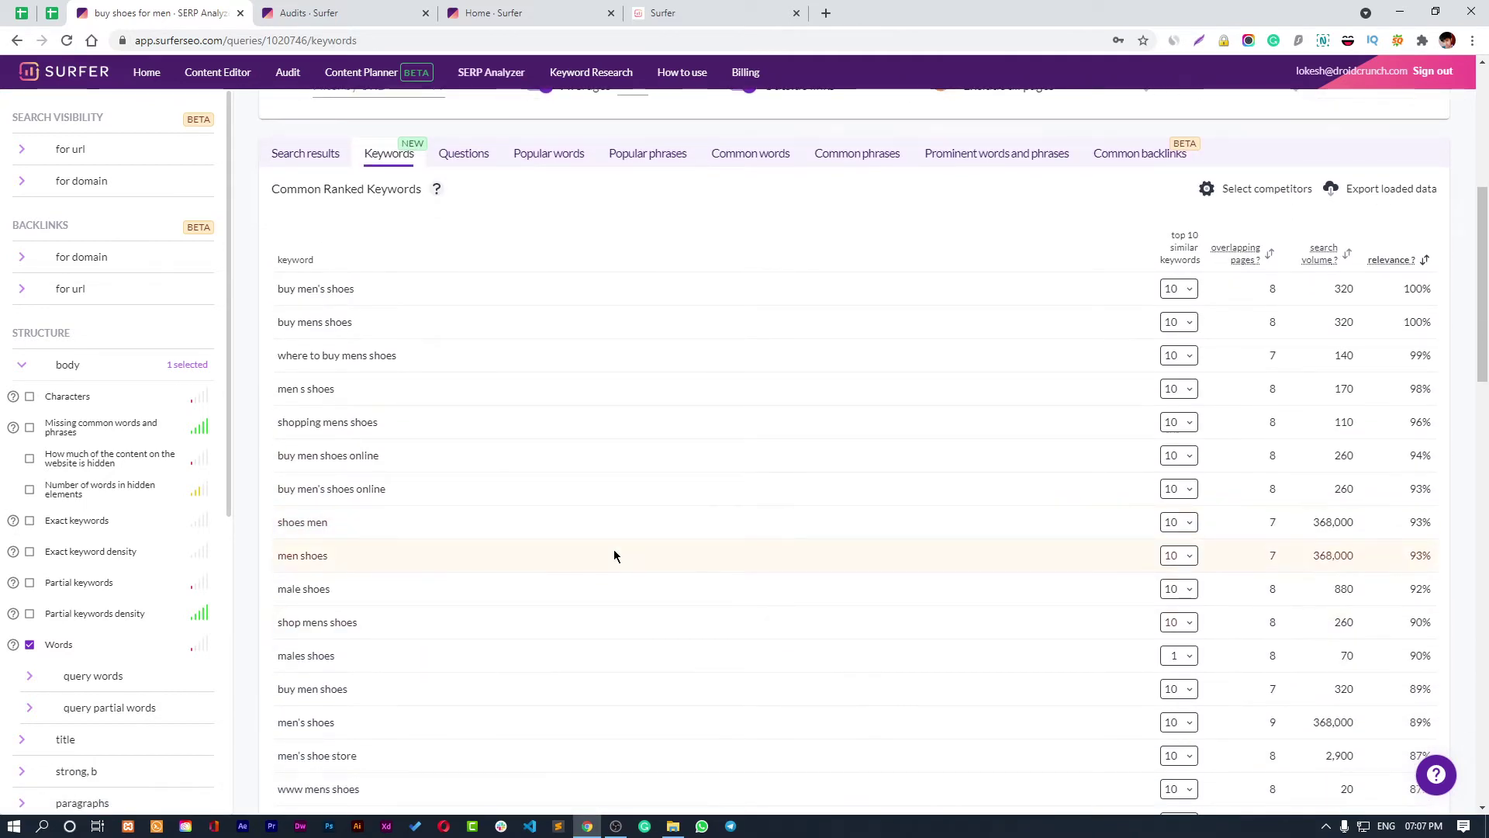
Expand and collapse the similar keywords for "buy men's shoes", and check its search volume and relevance.
{"action": "left_click", "coordinate": [1189, 290]}
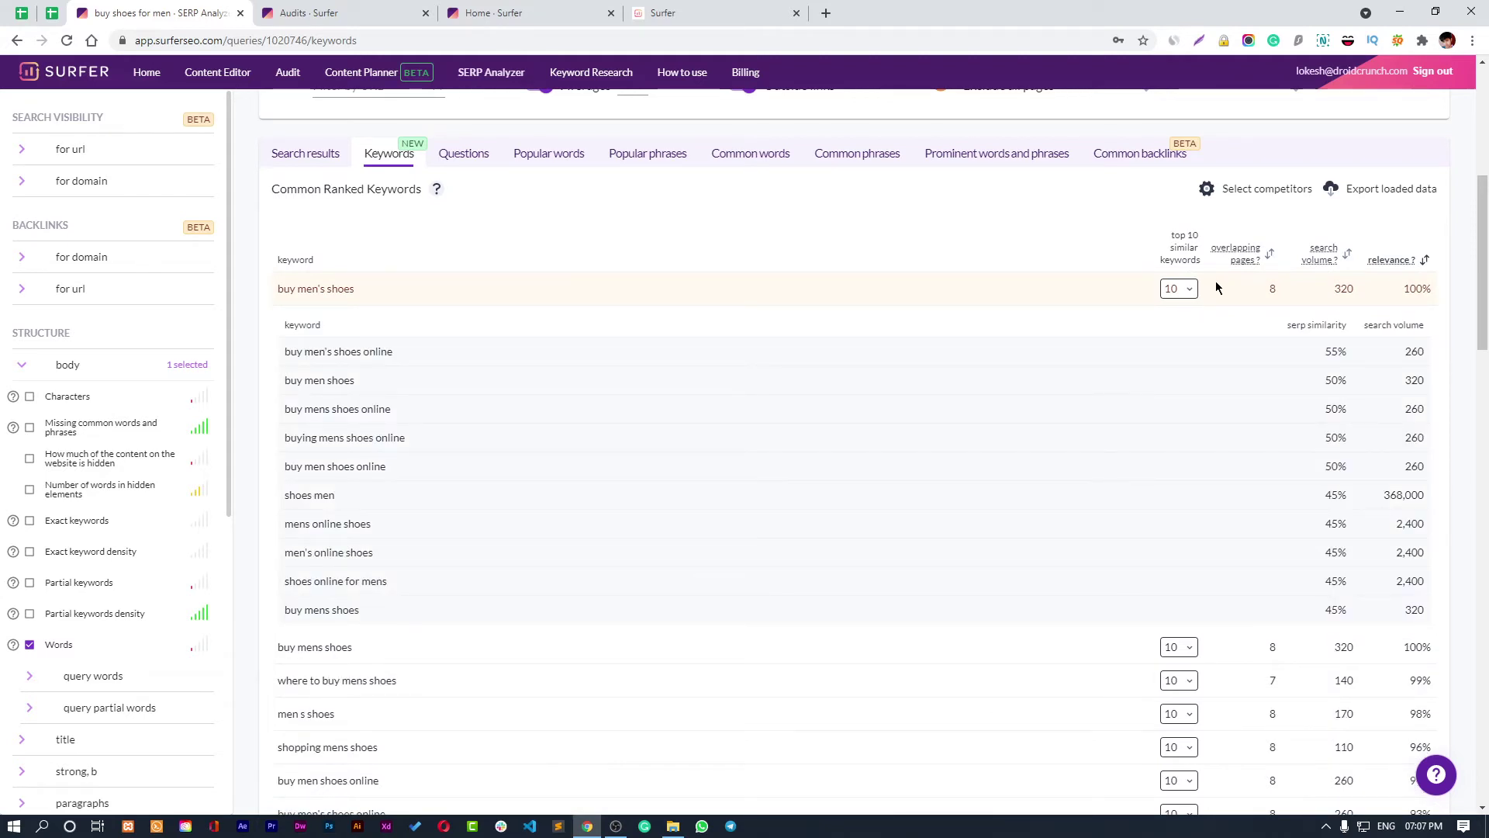
{"action": "left_click", "coordinate": [1218, 287]}
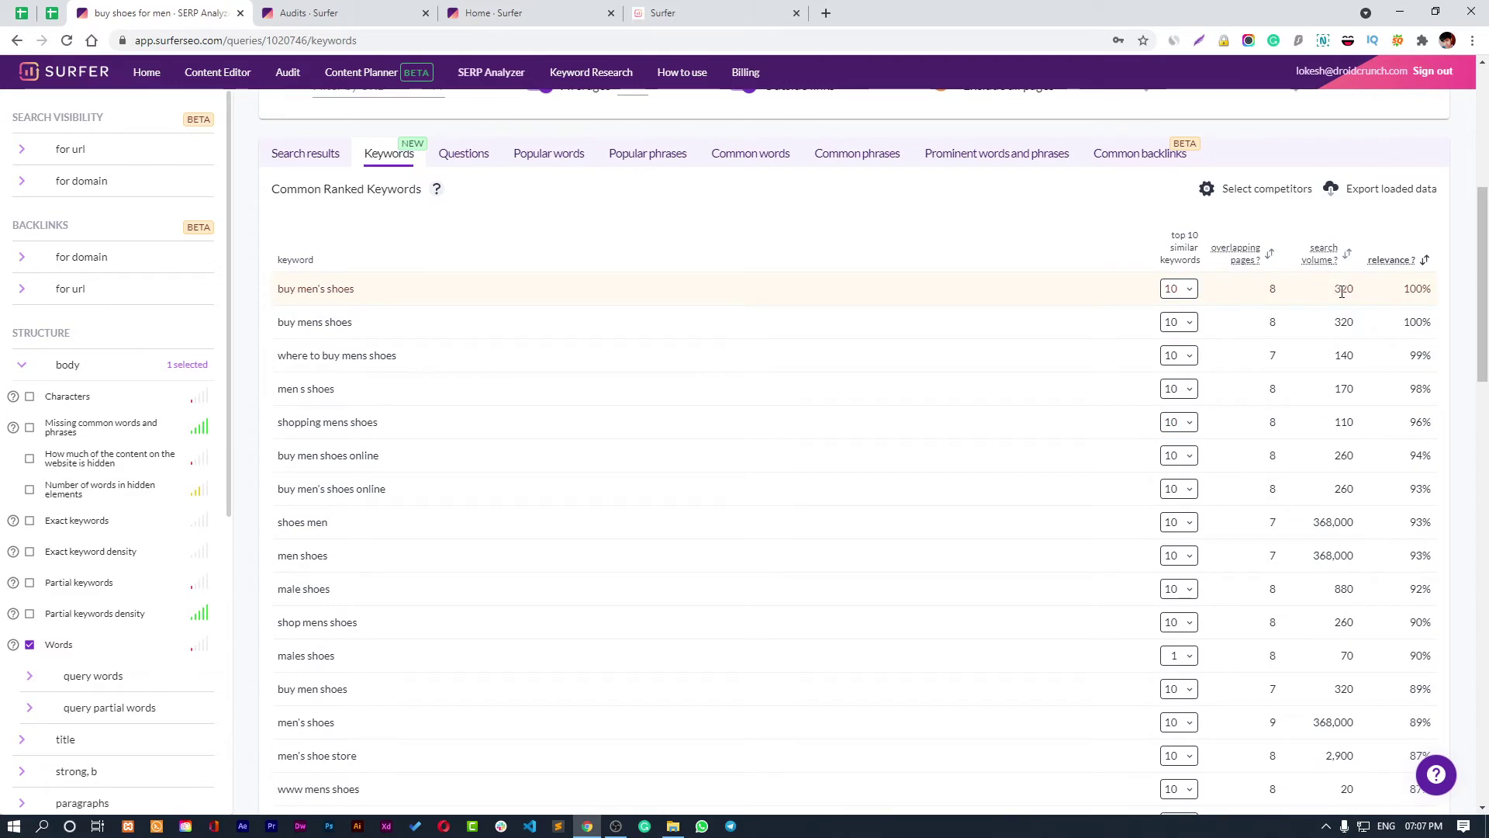
{"action": "left_click_drag", "start_coordinate": [379, 290], "coordinate": [1356, 287]}
{"action": "left_click", "coordinate": [1413, 293]}
{"action": "scroll", "coordinate": [465, 380], "scroll_direction": "up", "scroll_amount": 2}
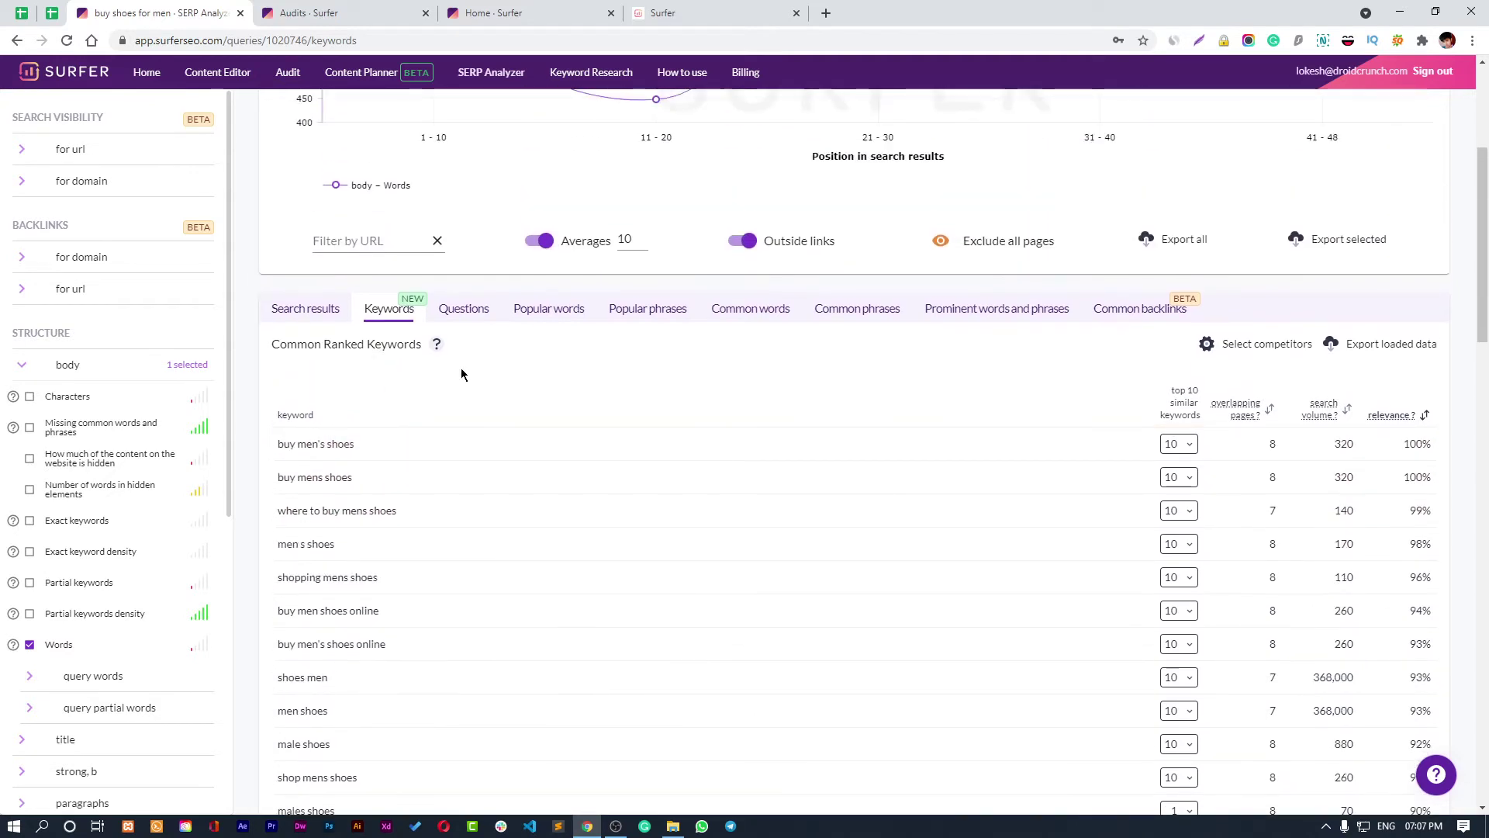
View the similar questions and the popular words used on the top-ranked pages for the query.
{"action": "left_click", "coordinate": [464, 309]}
{"action": "scroll", "coordinate": [676, 449], "scroll_direction": "down", "scroll_amount": 1}
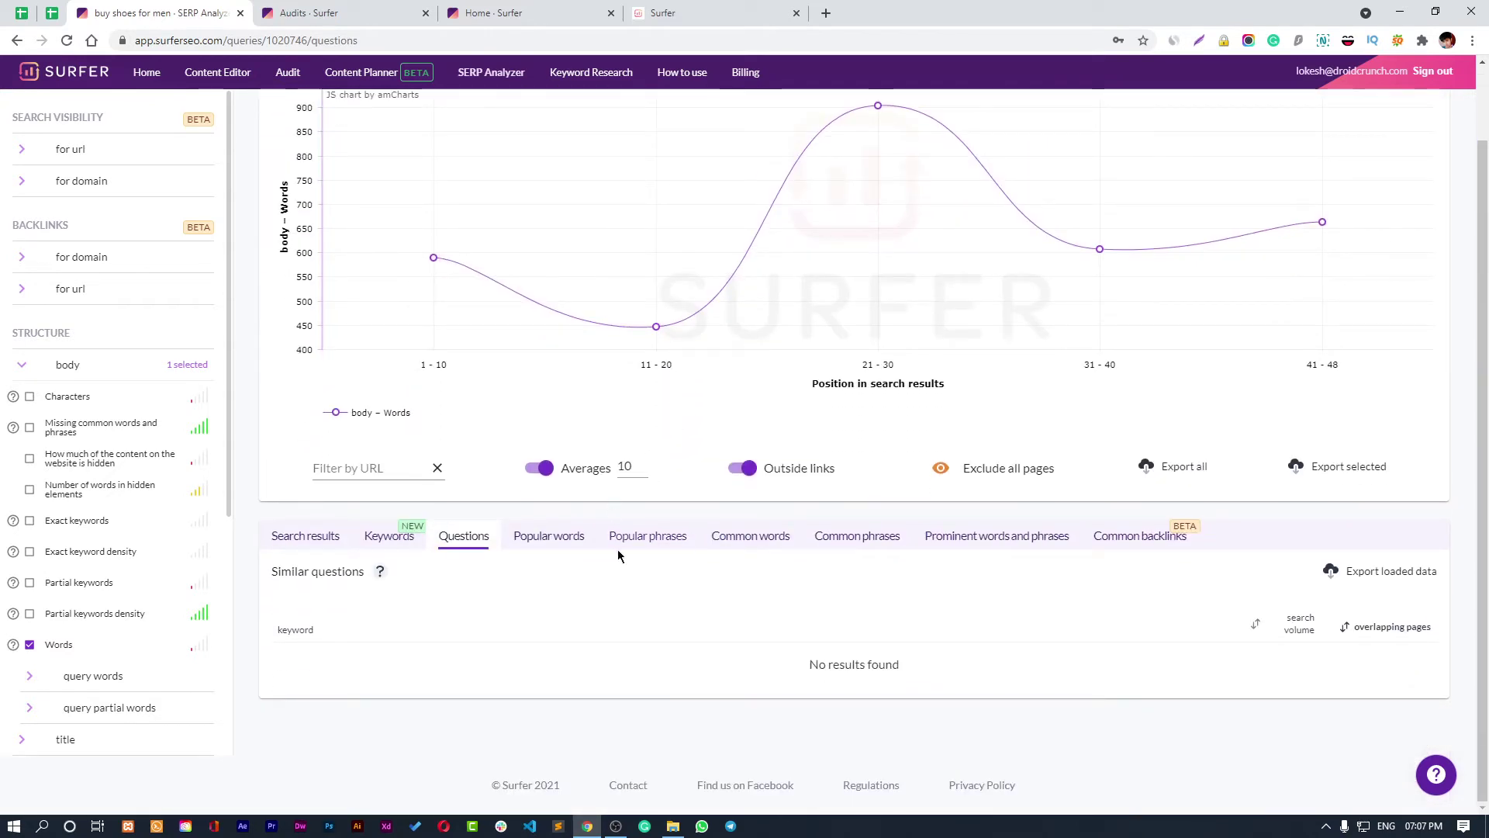
{"action": "left_click", "coordinate": [543, 537]}
{"action": "scroll", "coordinate": [621, 544], "scroll_direction": "down", "scroll_amount": 2}
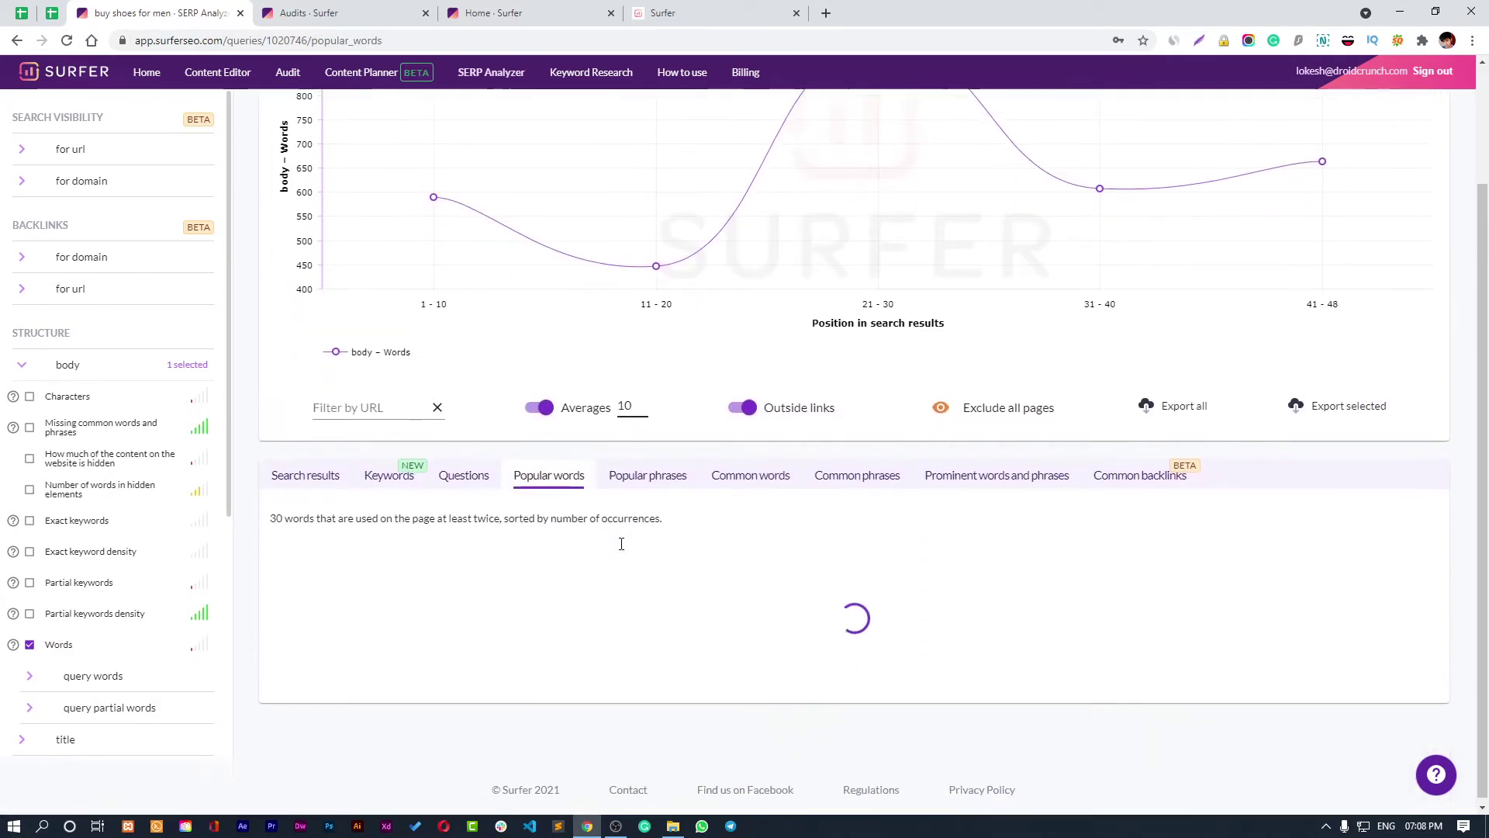
{"action": "scroll", "coordinate": [643, 479], "scroll_direction": "down", "scroll_amount": 2}
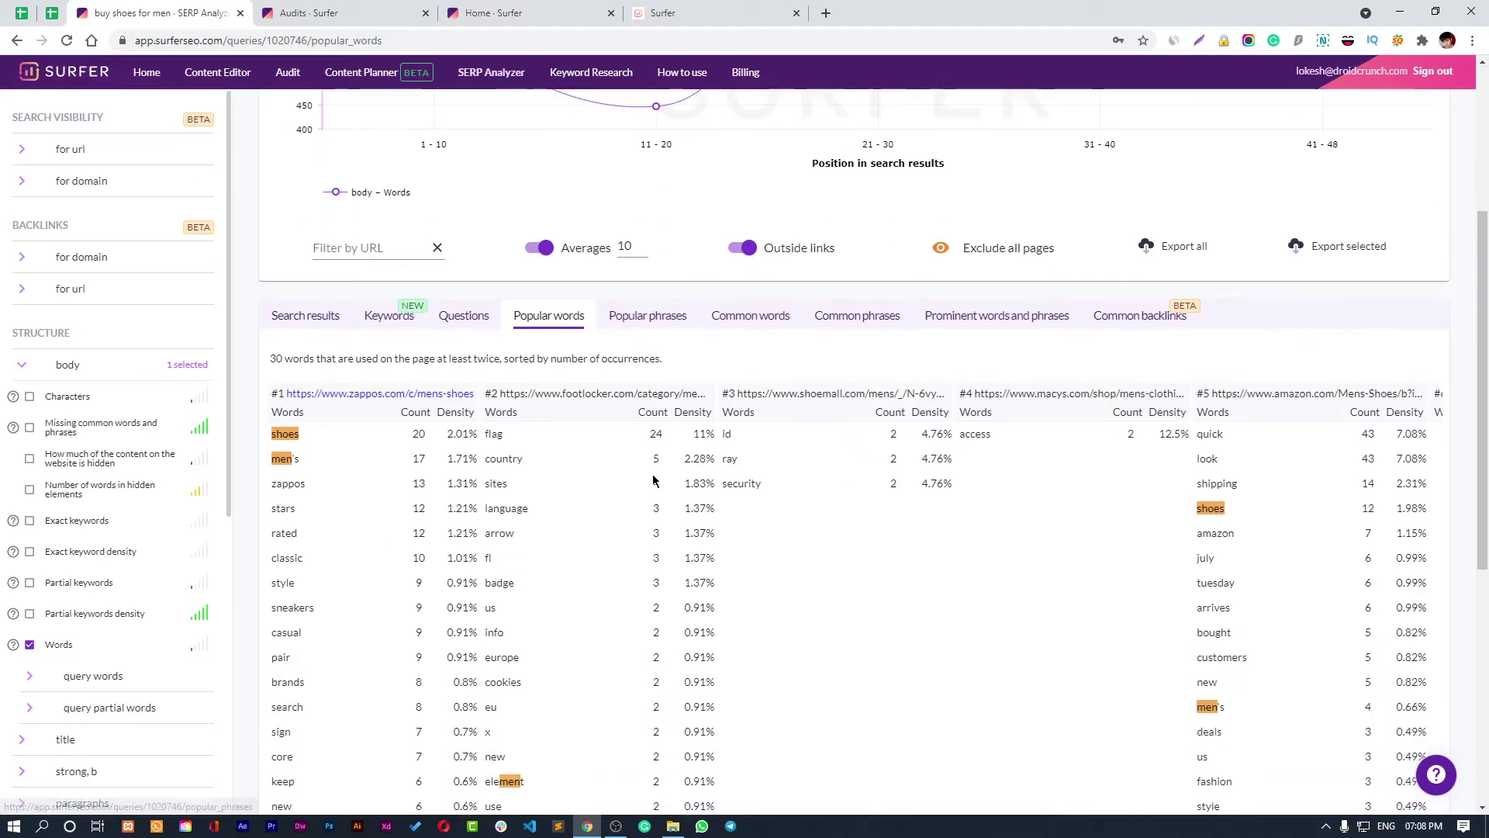
View the popular phrases and the common words of the top-ranked pages.
{"action": "left_click", "coordinate": [647, 318]}
{"action": "scroll", "coordinate": [742, 448], "scroll_direction": "down", "scroll_amount": 4}
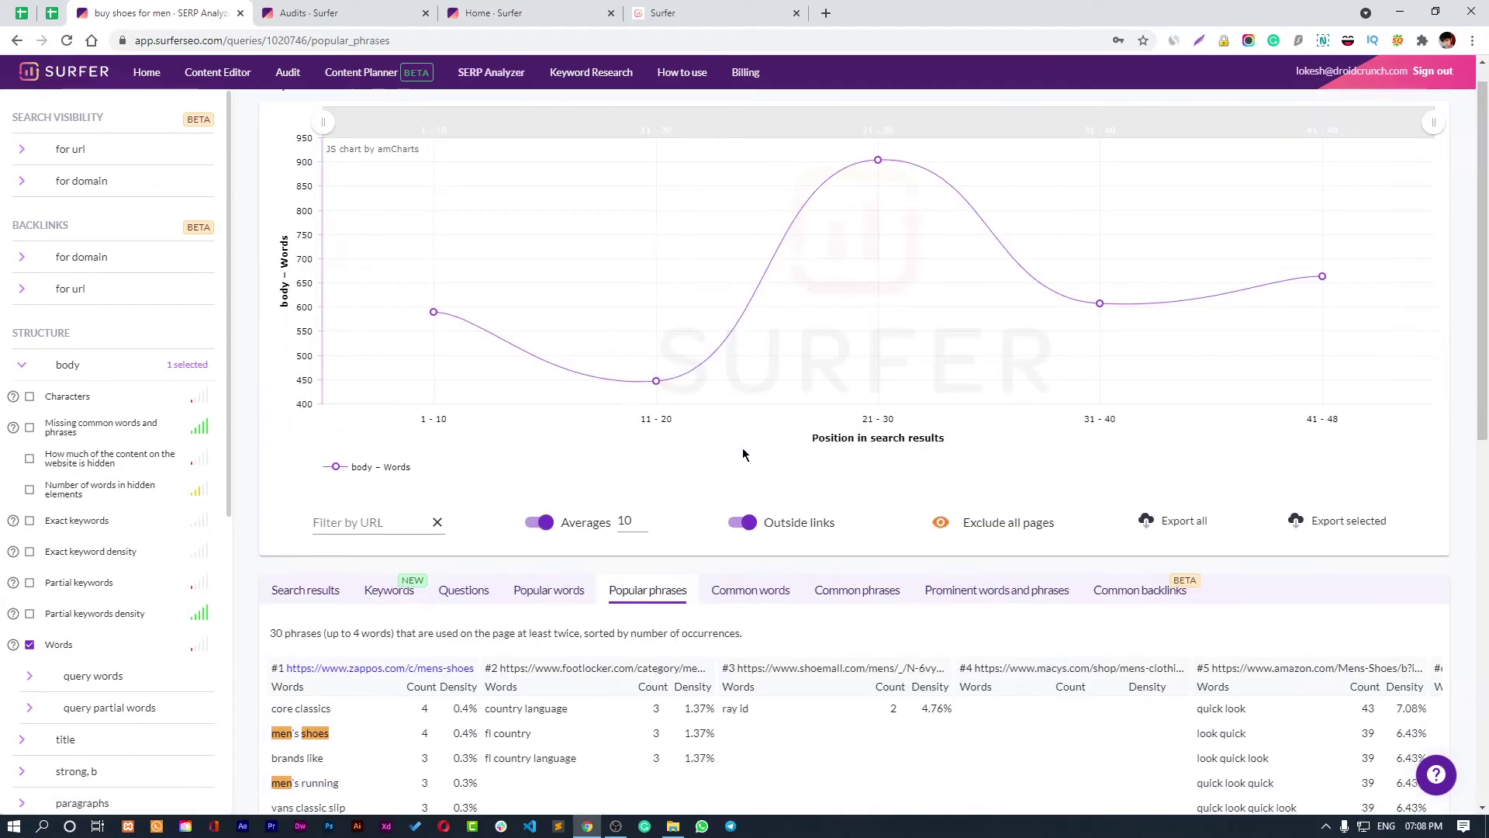
{"action": "left_click", "coordinate": [742, 315]}
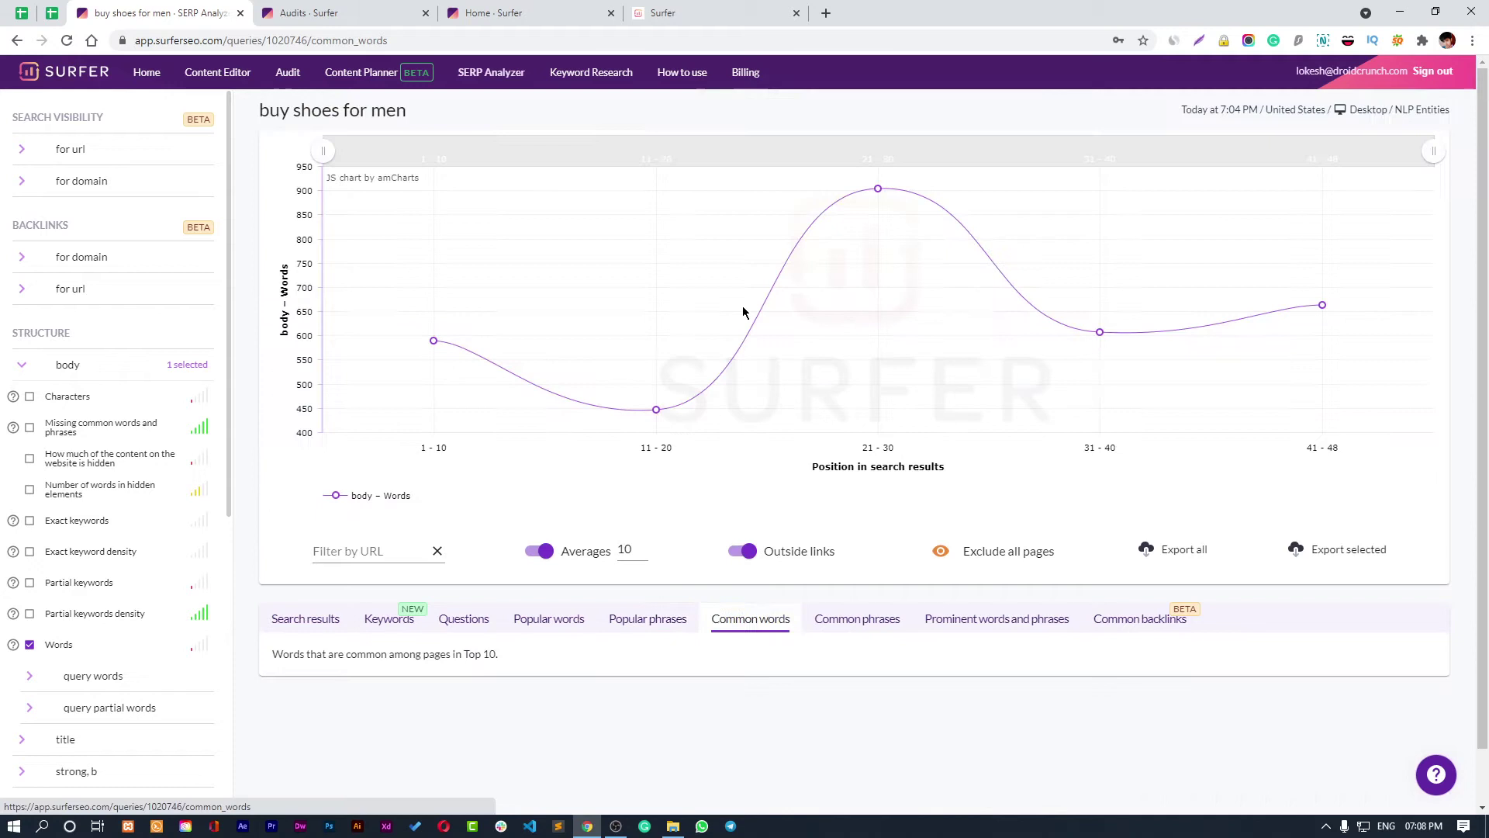
{"action": "scroll", "coordinate": [840, 555], "scroll_direction": "down", "scroll_amount": 1}
Look through the common phrases, the prominent words and phrases, and the common backlinks for the query.
{"action": "left_click", "coordinate": [855, 562]}
{"action": "scroll", "coordinate": [999, 608], "scroll_direction": "down", "scroll_amount": 1}
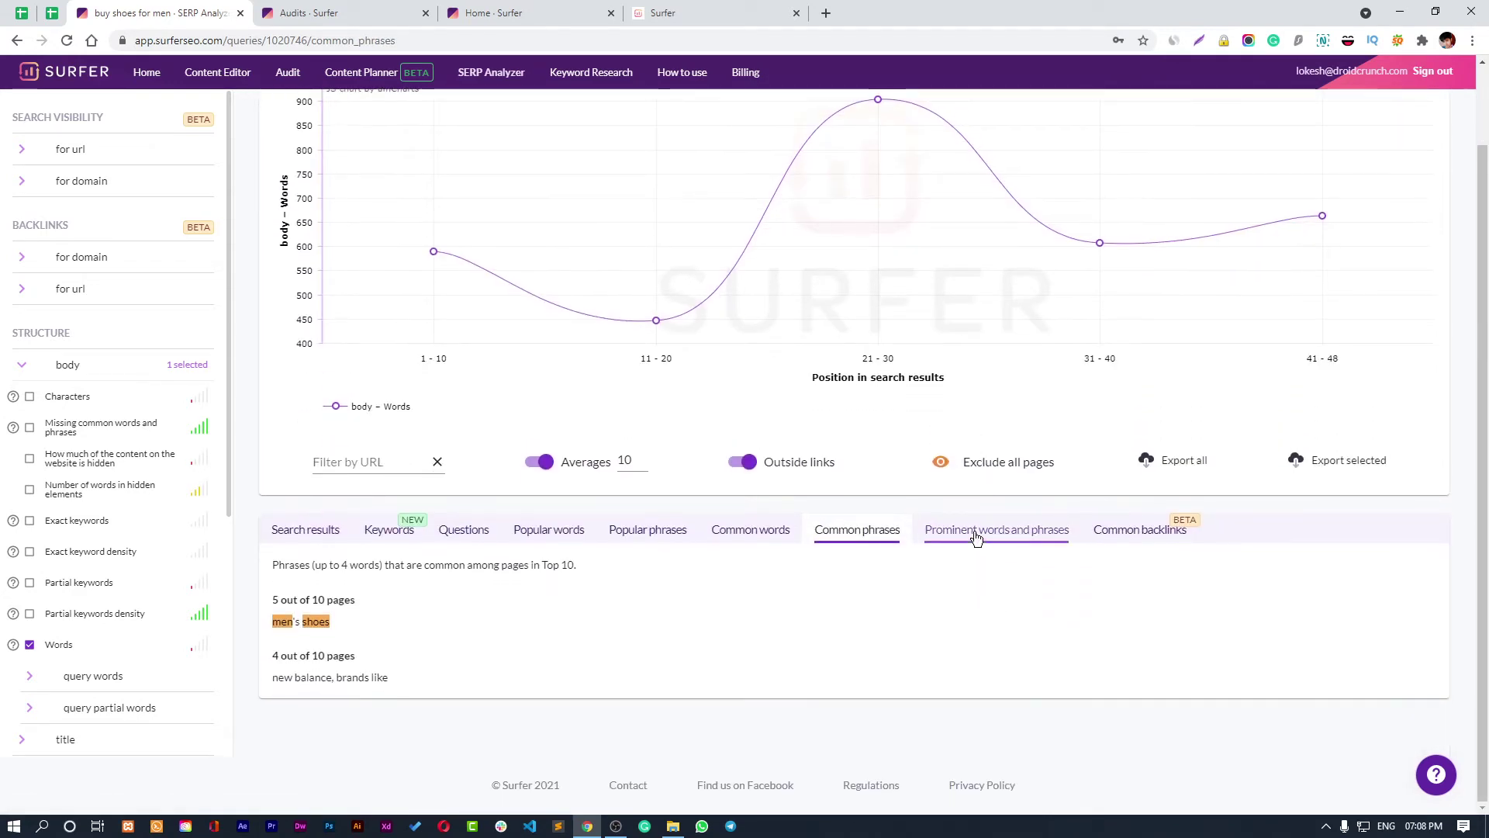
{"action": "left_click", "coordinate": [979, 534]}
{"action": "scroll", "coordinate": [1112, 669], "scroll_direction": "down", "scroll_amount": 1}
{"action": "scroll", "coordinate": [1112, 669], "scroll_direction": "down", "scroll_amount": 1}
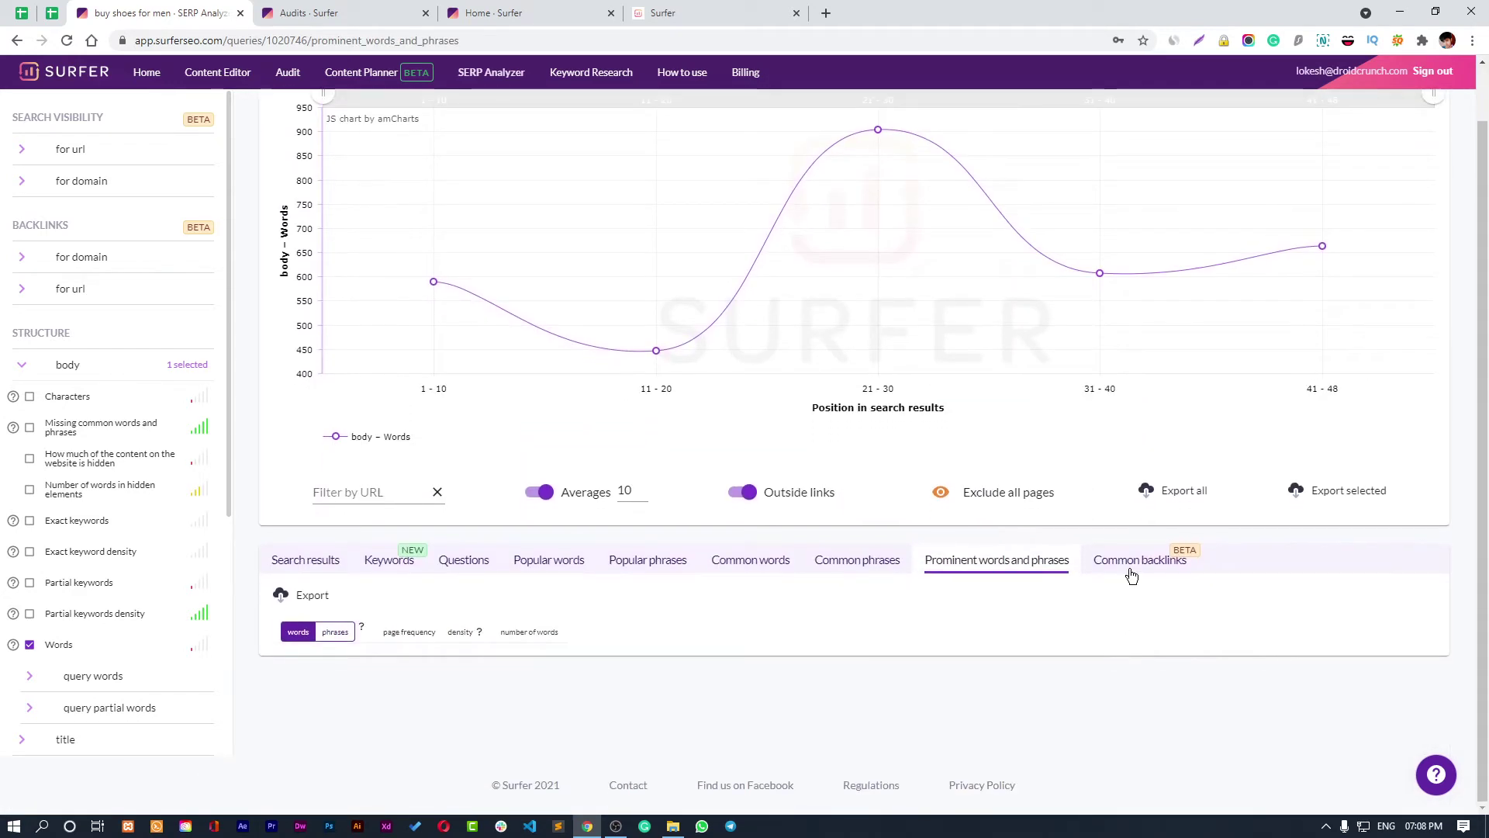
{"action": "left_click", "coordinate": [1134, 558]}
{"action": "scroll", "coordinate": [995, 531], "scroll_direction": "down", "scroll_amount": 3}
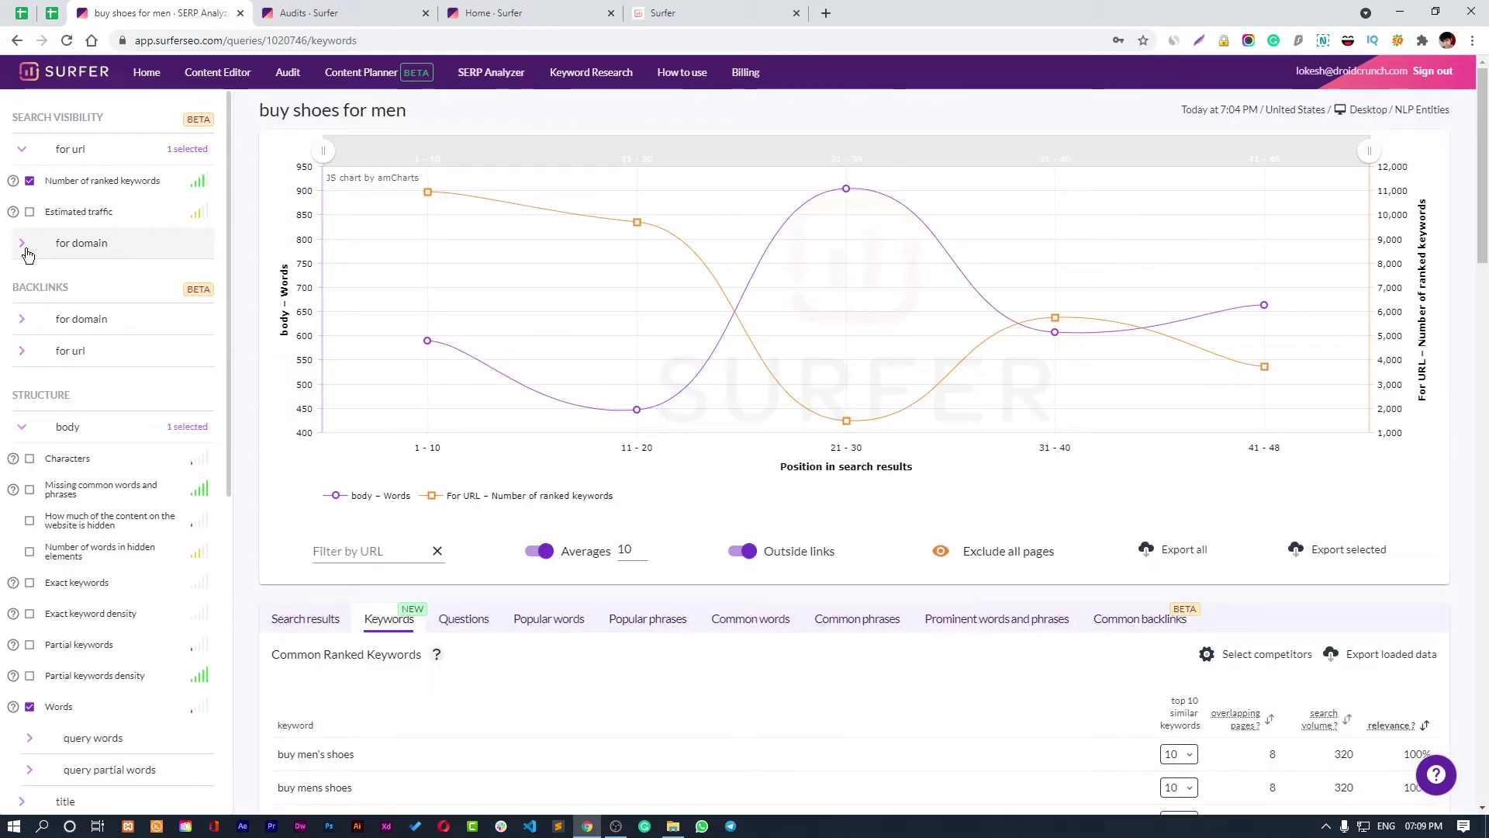
Browse the chart's ranking factors, from search visibility and backlinks through structure, quality and media.
{"action": "left_click", "coordinate": [21, 247]}
{"action": "scroll", "coordinate": [90, 381], "scroll_direction": "down", "scroll_amount": 7}
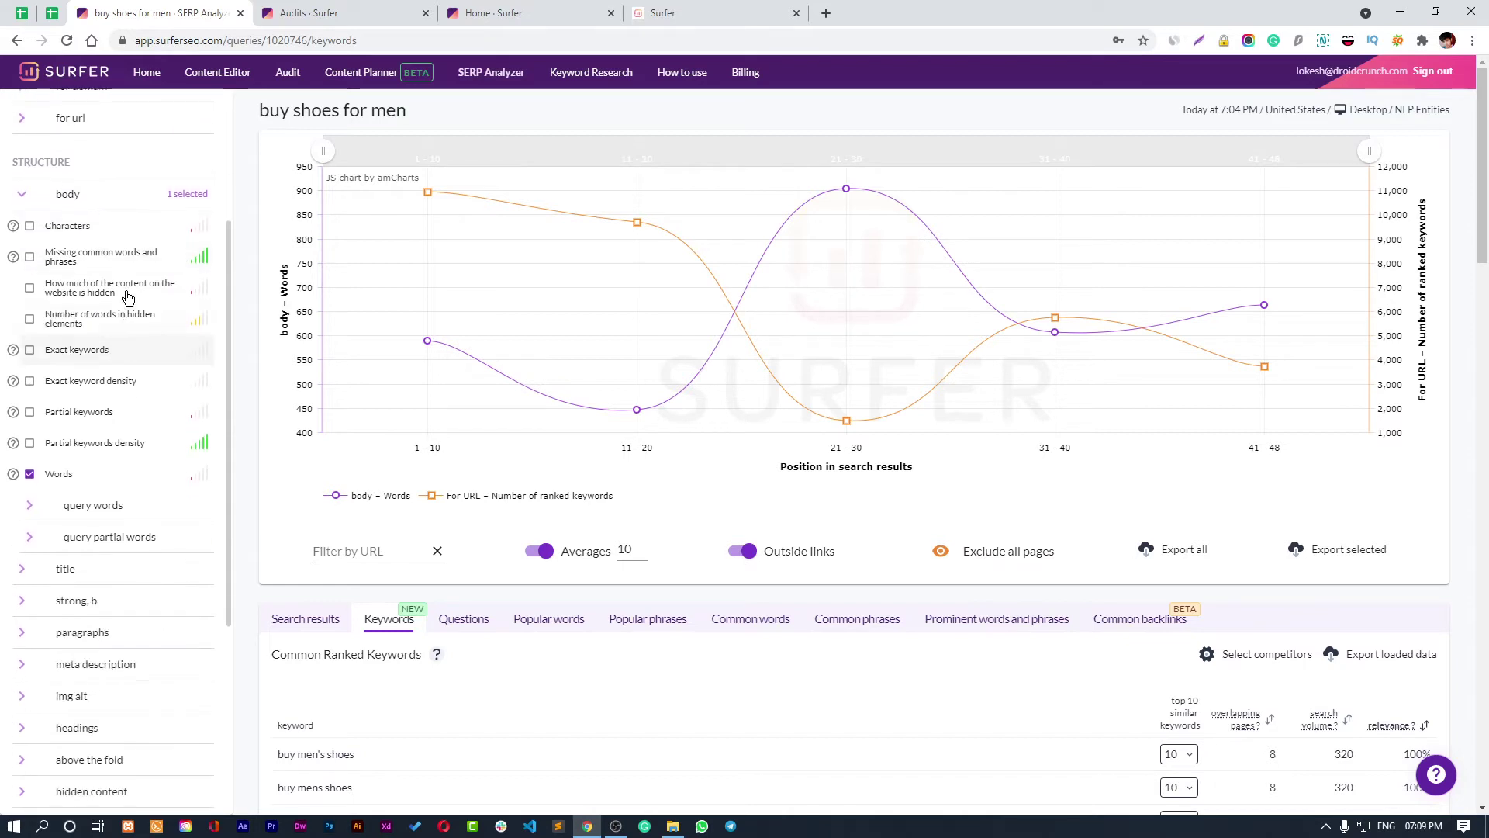
{"action": "scroll", "coordinate": [127, 369], "scroll_direction": "up", "scroll_amount": 7}
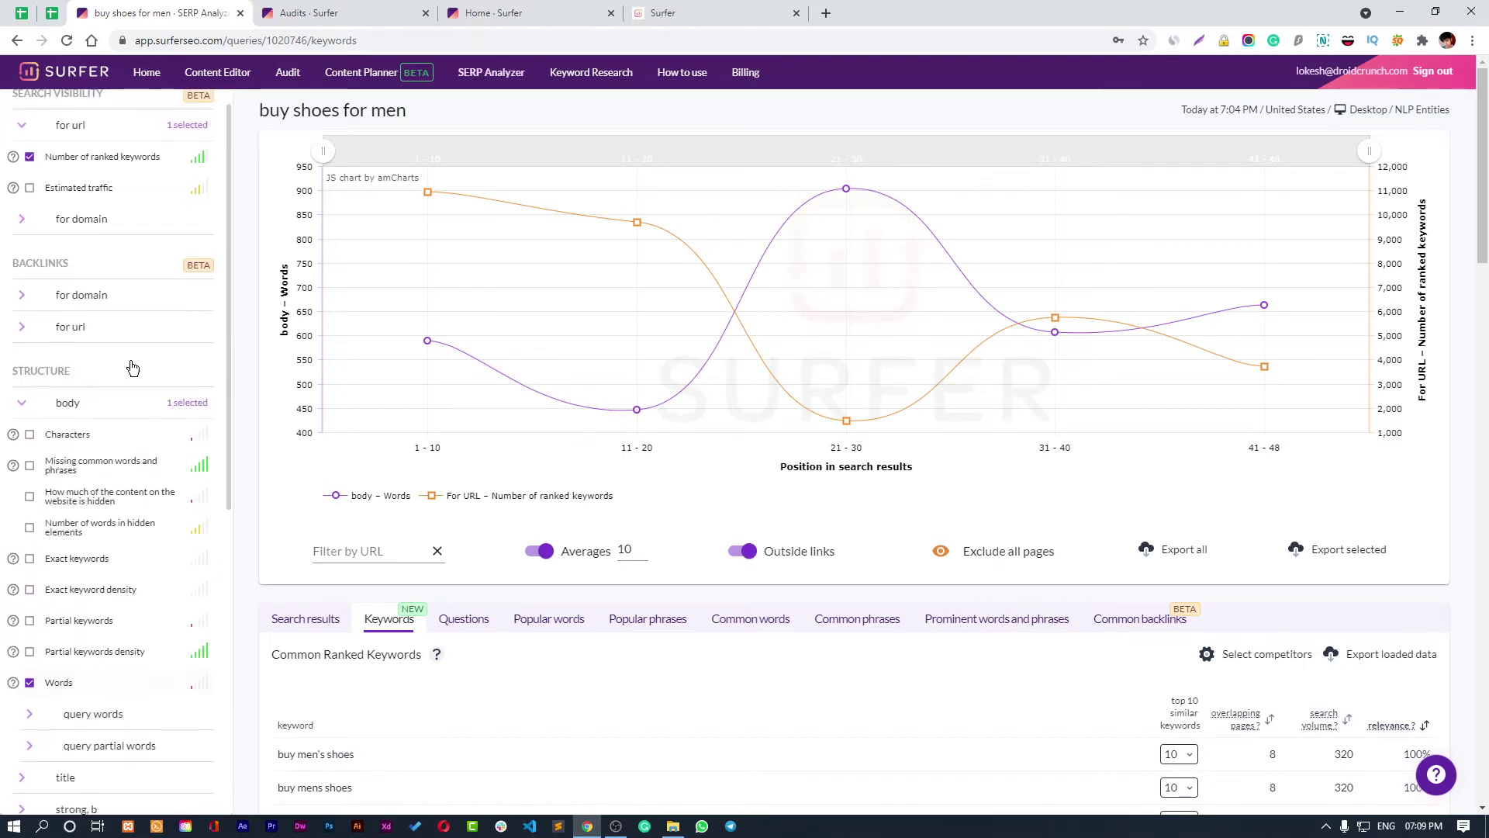
{"action": "scroll", "coordinate": [127, 372], "scroll_direction": "down", "scroll_amount": 7}
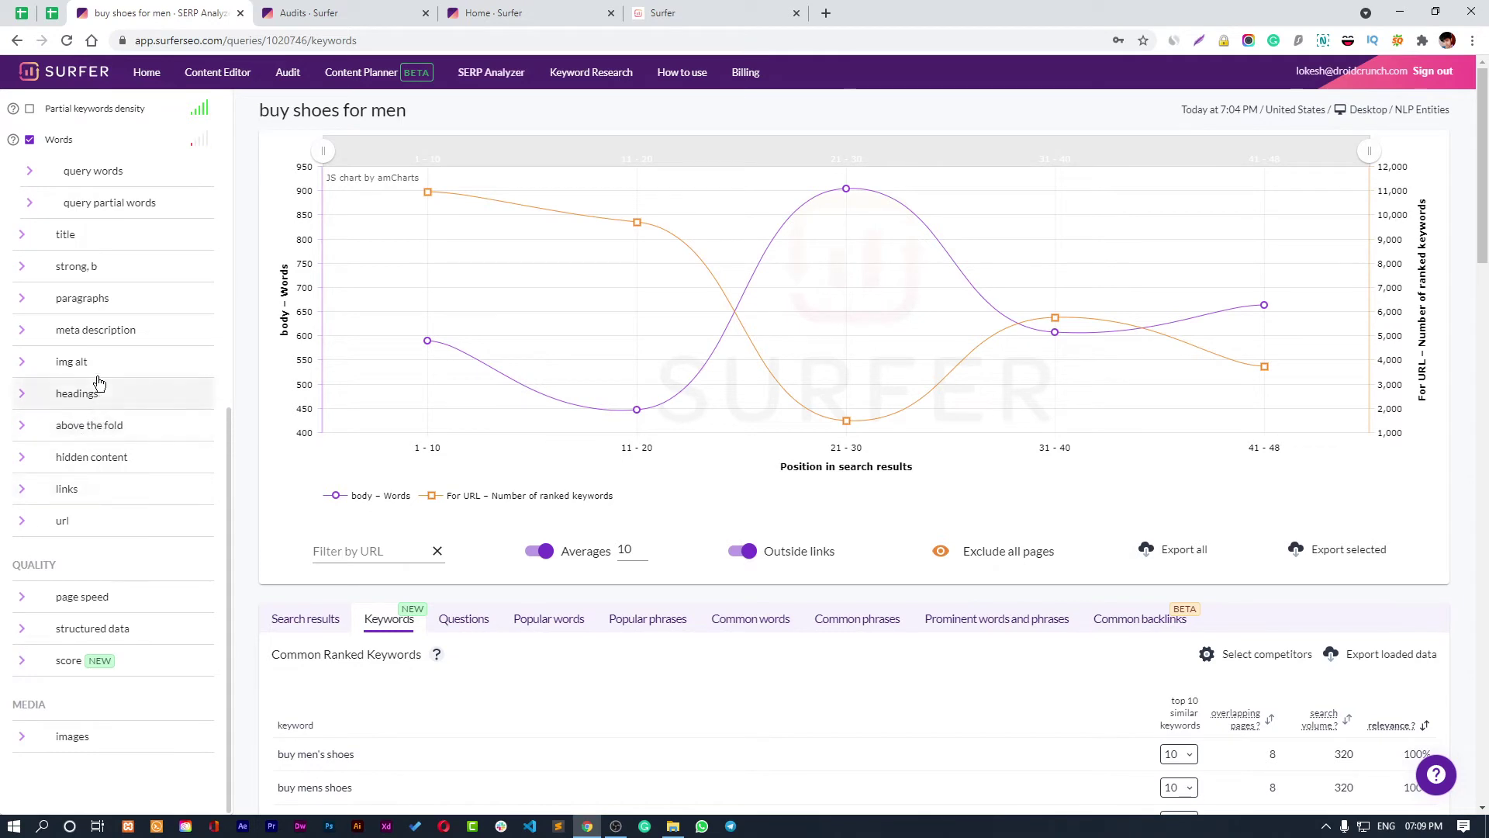
{"action": "scroll", "coordinate": [93, 411], "scroll_direction": "up", "scroll_amount": 7}
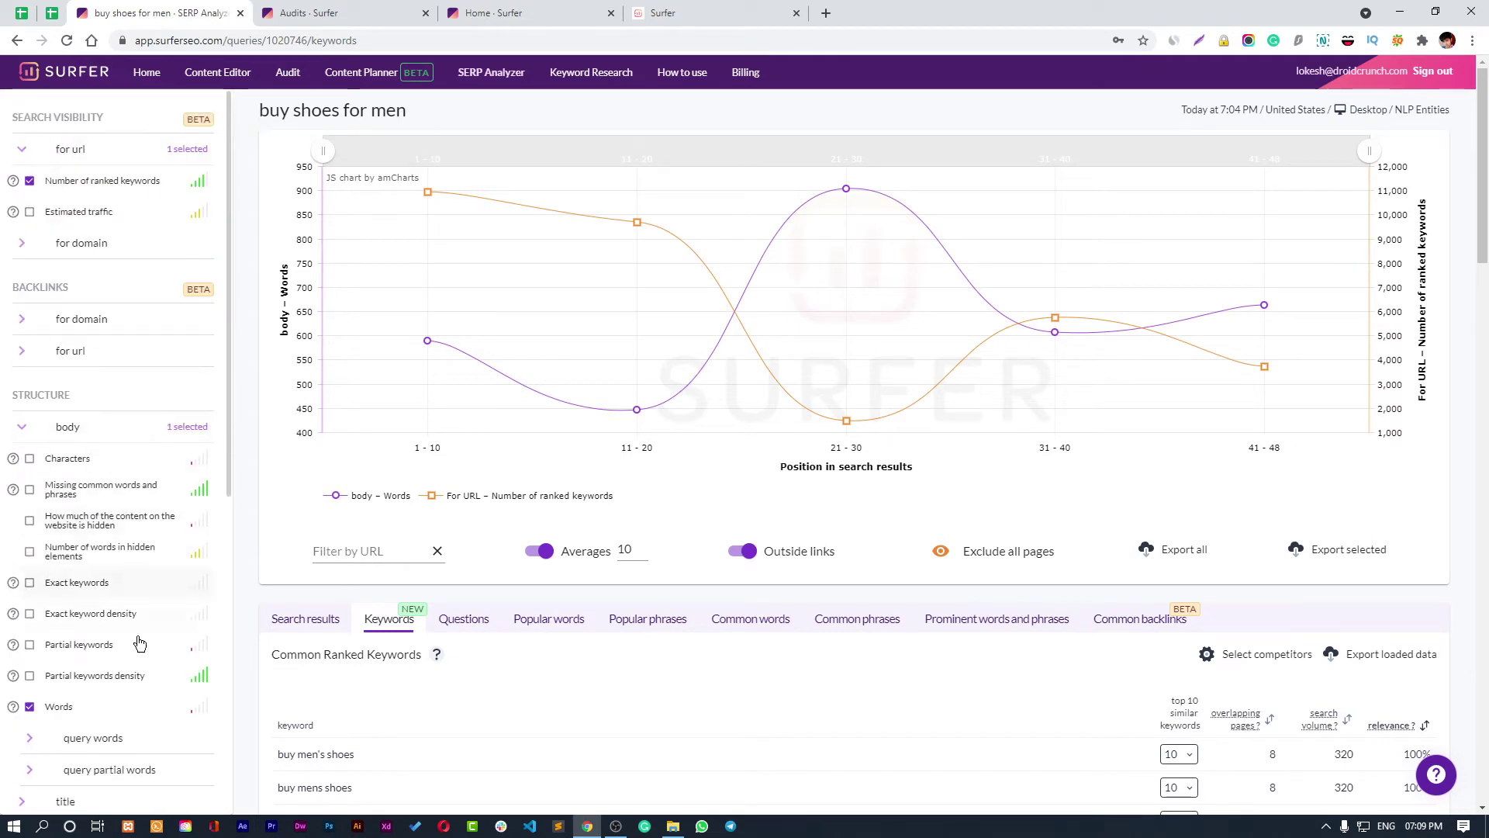
Open the saved droidcrunch.com audit for "dynamic content, elementor, wordpress" and highlight its keywords.
{"action": "left_click", "coordinate": [311, 23]}
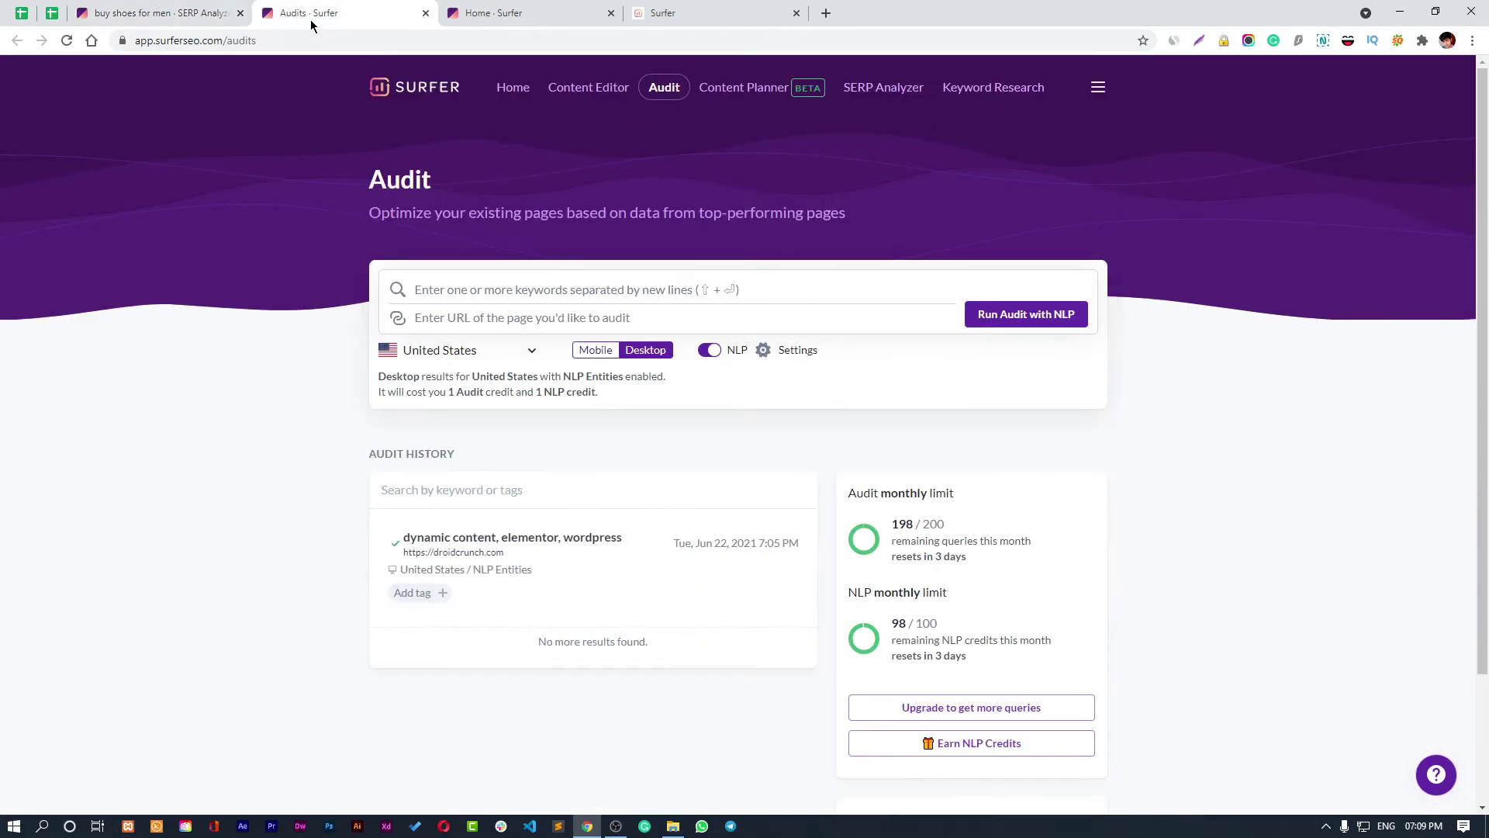
{"action": "left_click", "coordinate": [633, 557]}
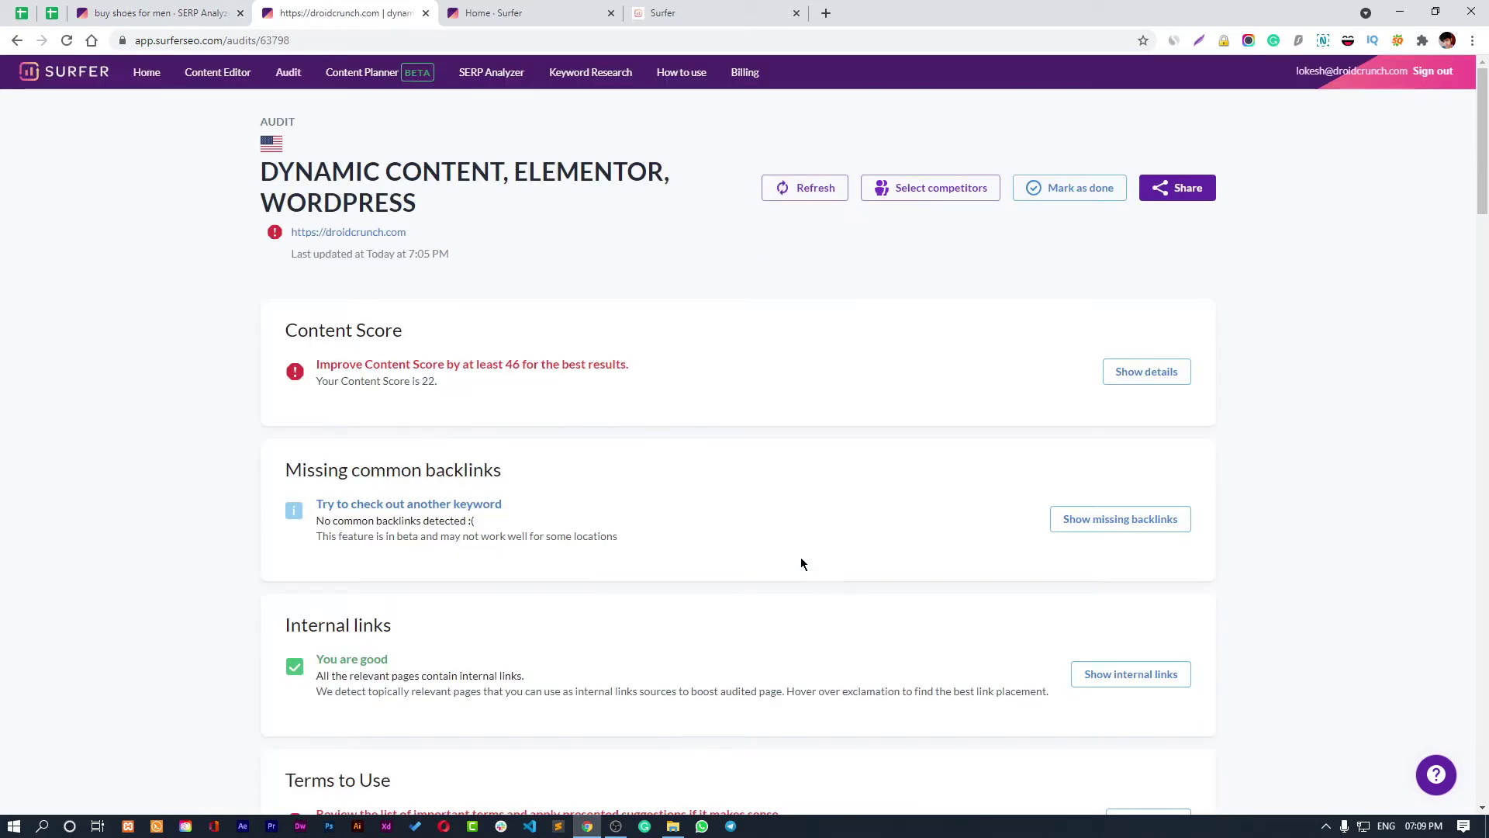
{"action": "mouse_move", "coordinate": [281, 172]}
{"action": "left_mouse_down"}
{"action": "mouse_move", "coordinate": [473, 177]}
{"action": "mouse_move", "coordinate": [273, 203]}
{"action": "mouse_move", "coordinate": [263, 172]}
{"action": "left_mouse_up"}
{"action": "left_click", "coordinate": [526, 194]}
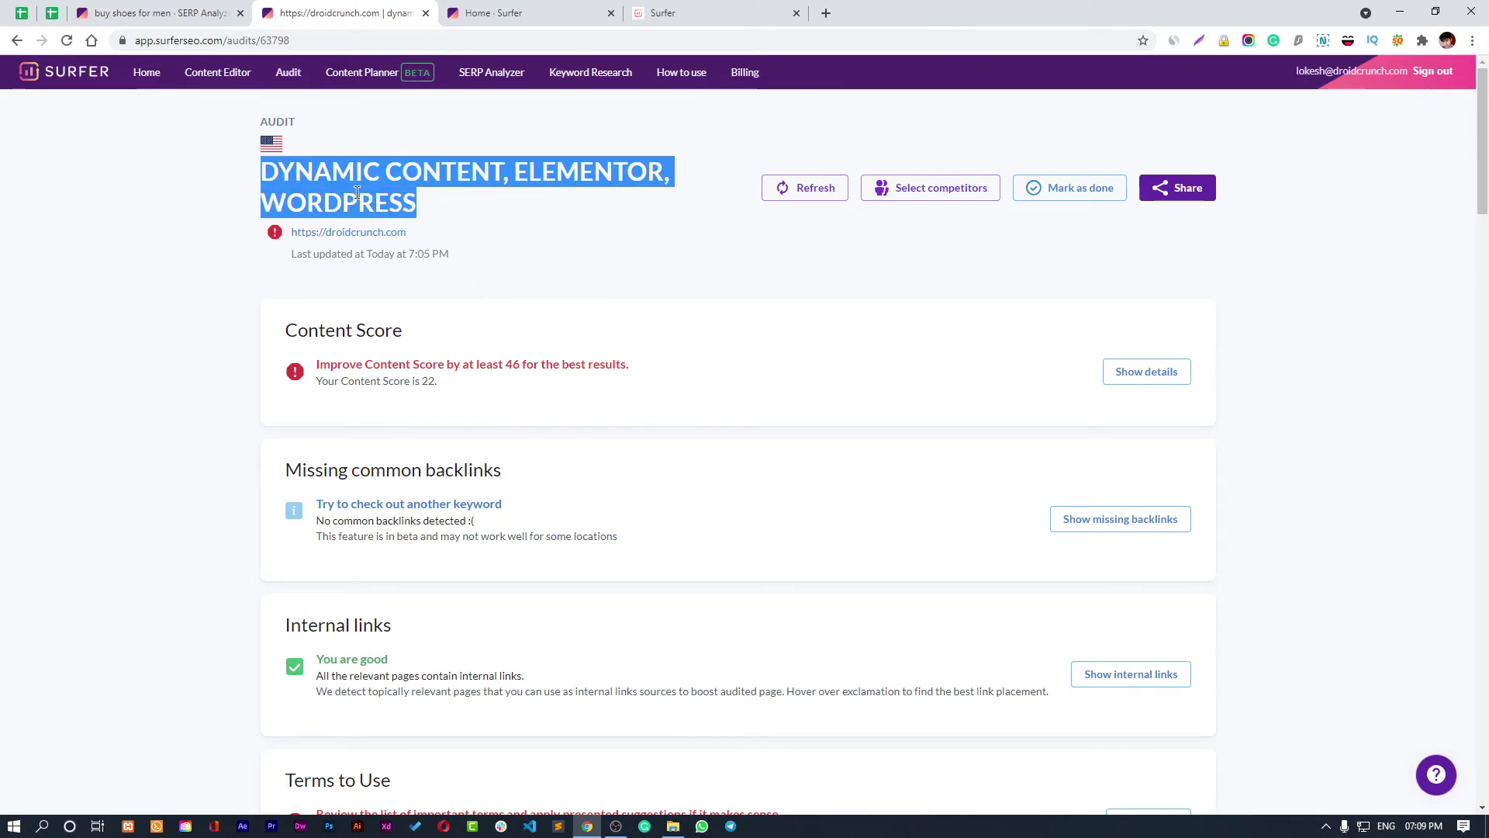
{"action": "left_click", "coordinate": [470, 223]}
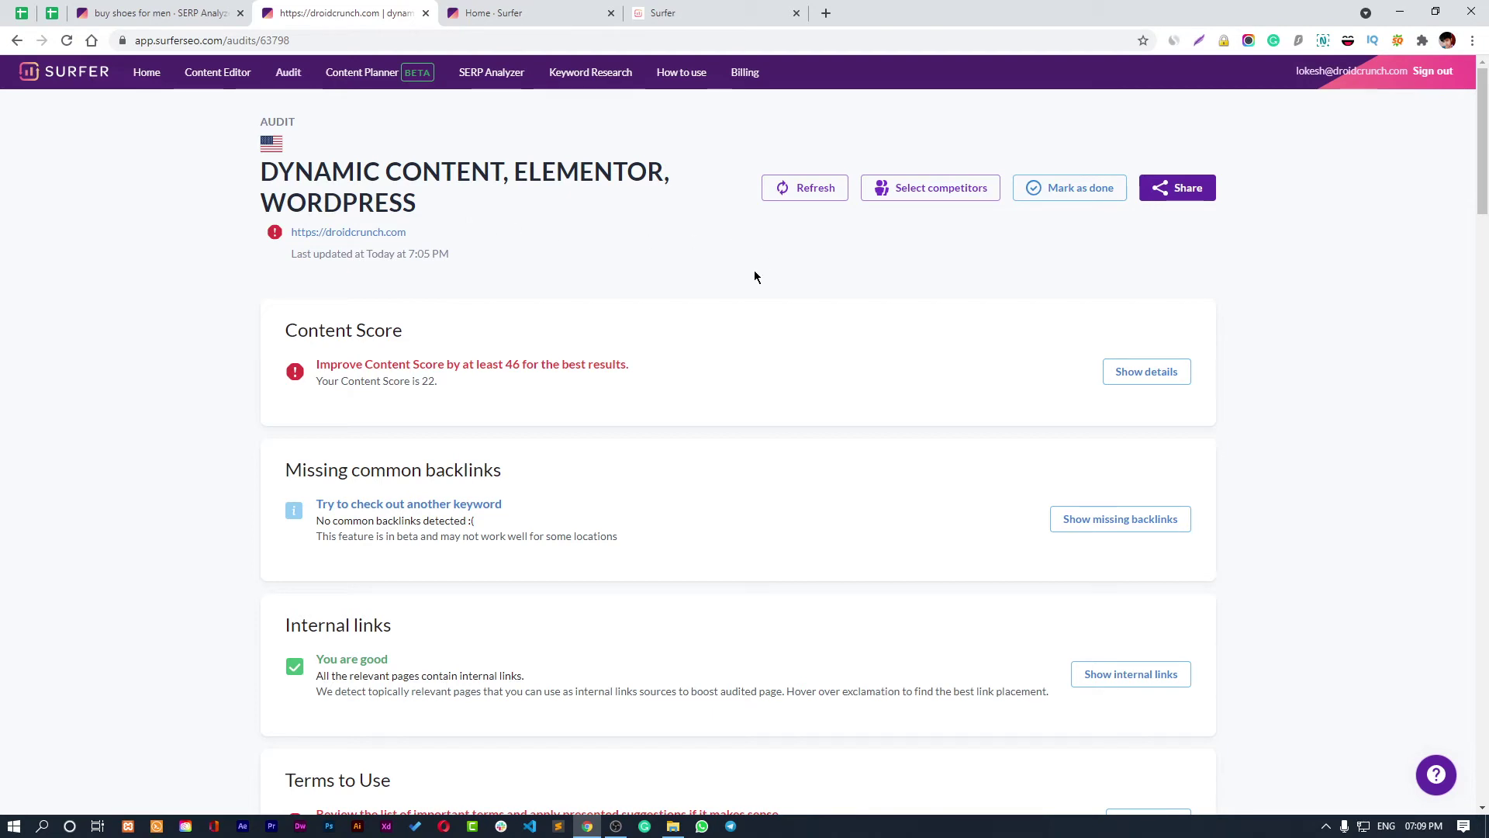
Exclude the elementor.com page "What Is Dynamic Content in Elementor Pro?" from the audit's organic competitors and apply the selection.
{"action": "left_click", "coordinate": [913, 196]}
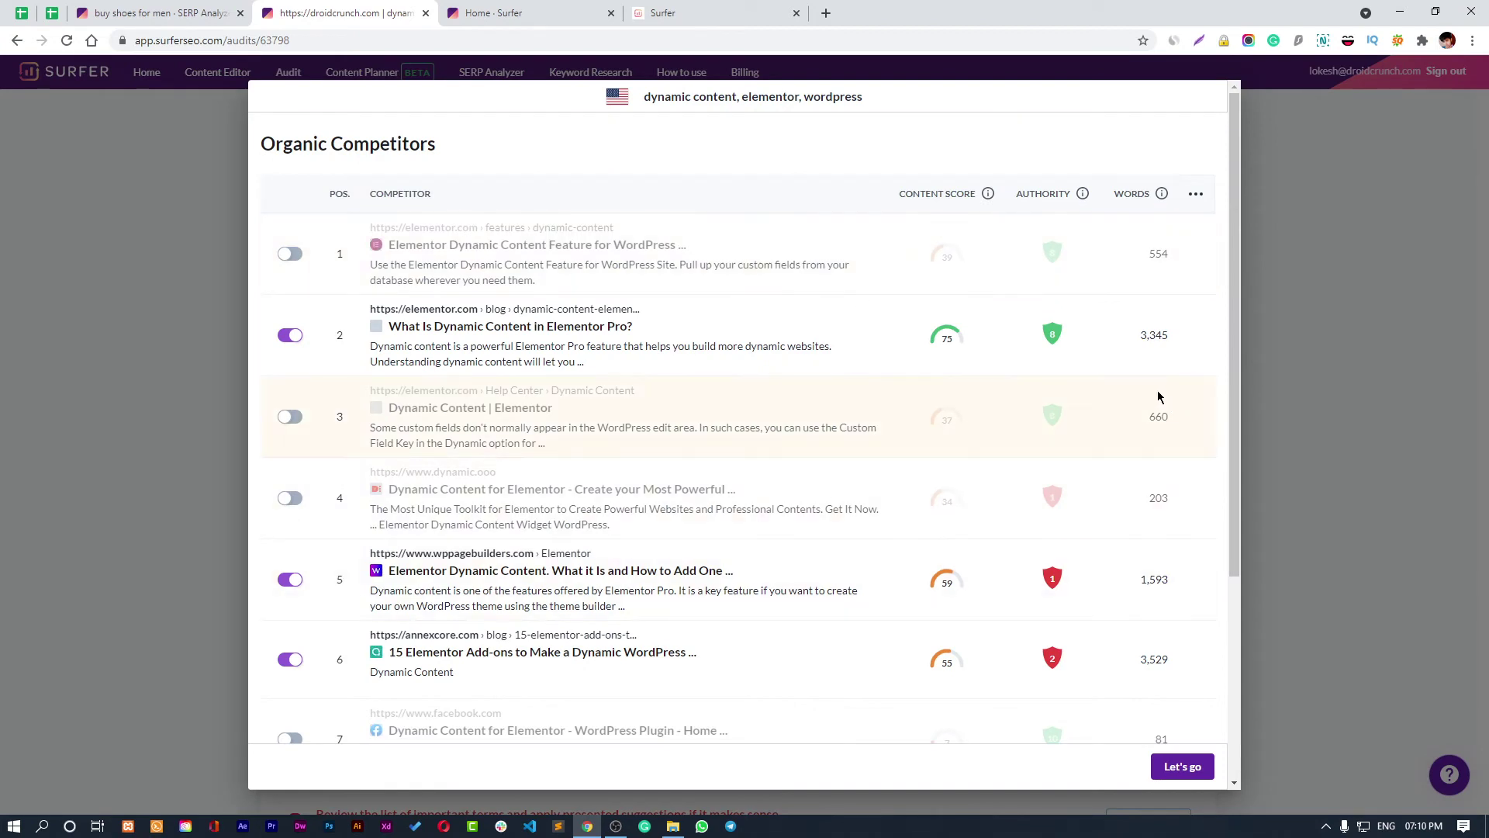
{"action": "scroll", "coordinate": [450, 368], "scroll_direction": "down", "scroll_amount": 1}
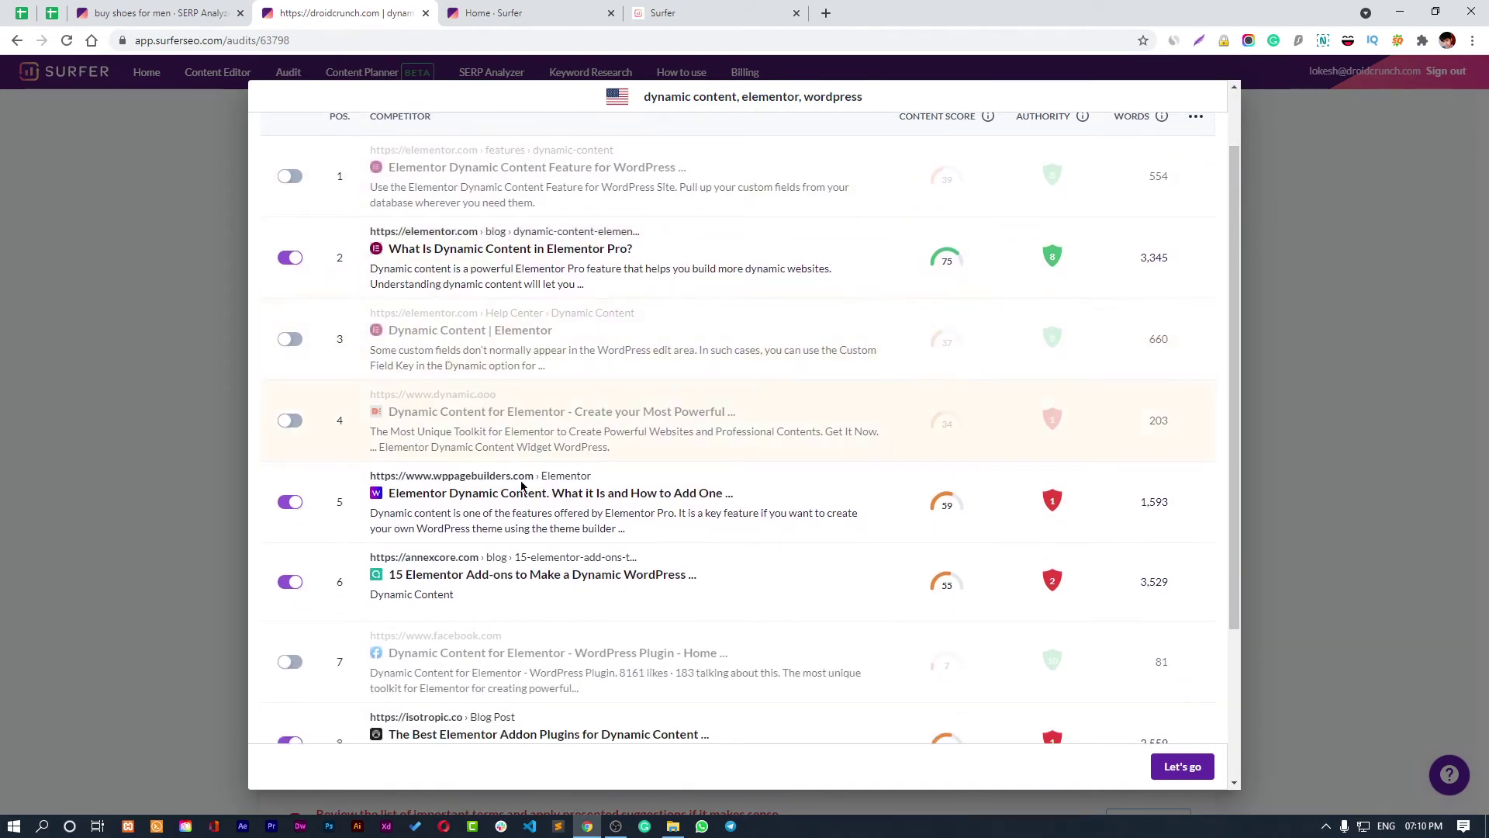
{"action": "scroll", "coordinate": [656, 533], "scroll_direction": "up", "scroll_amount": 1}
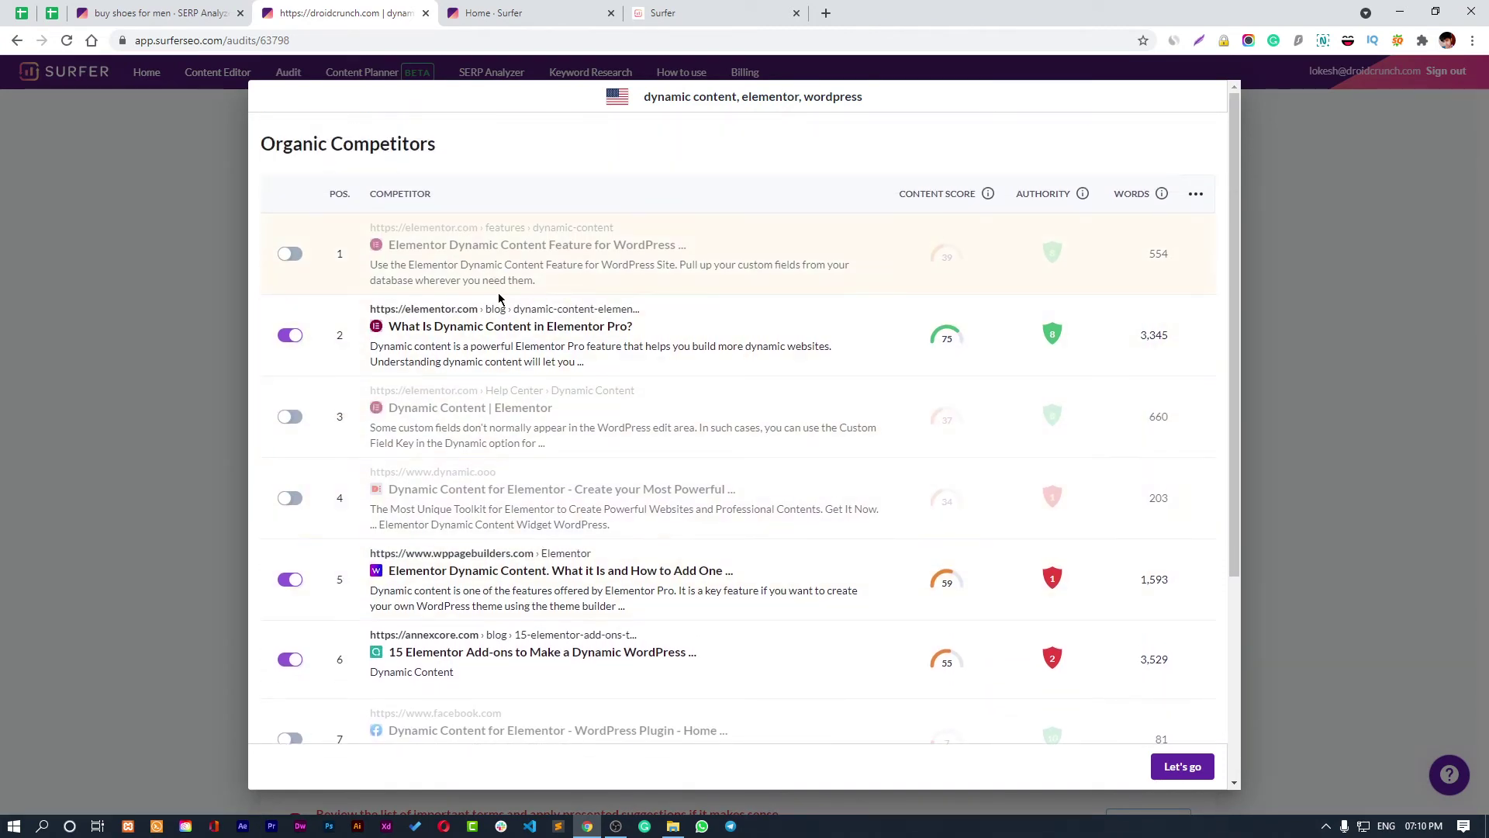
{"action": "left_click", "coordinate": [290, 336]}
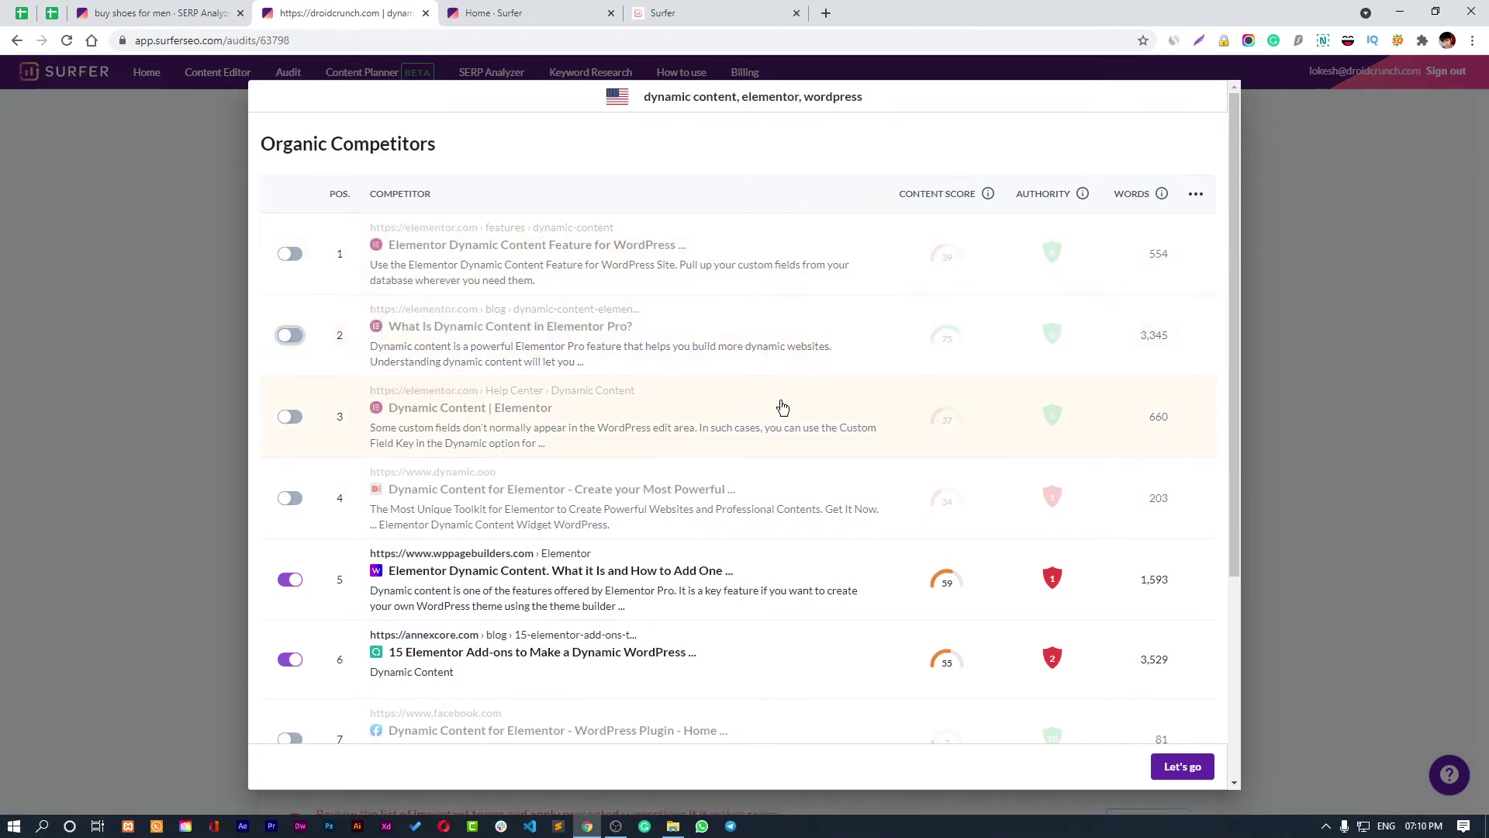
{"action": "scroll", "coordinate": [782, 407], "scroll_direction": "down", "scroll_amount": 2}
{"action": "scroll", "coordinate": [759, 451], "scroll_direction": "down", "scroll_amount": 2}
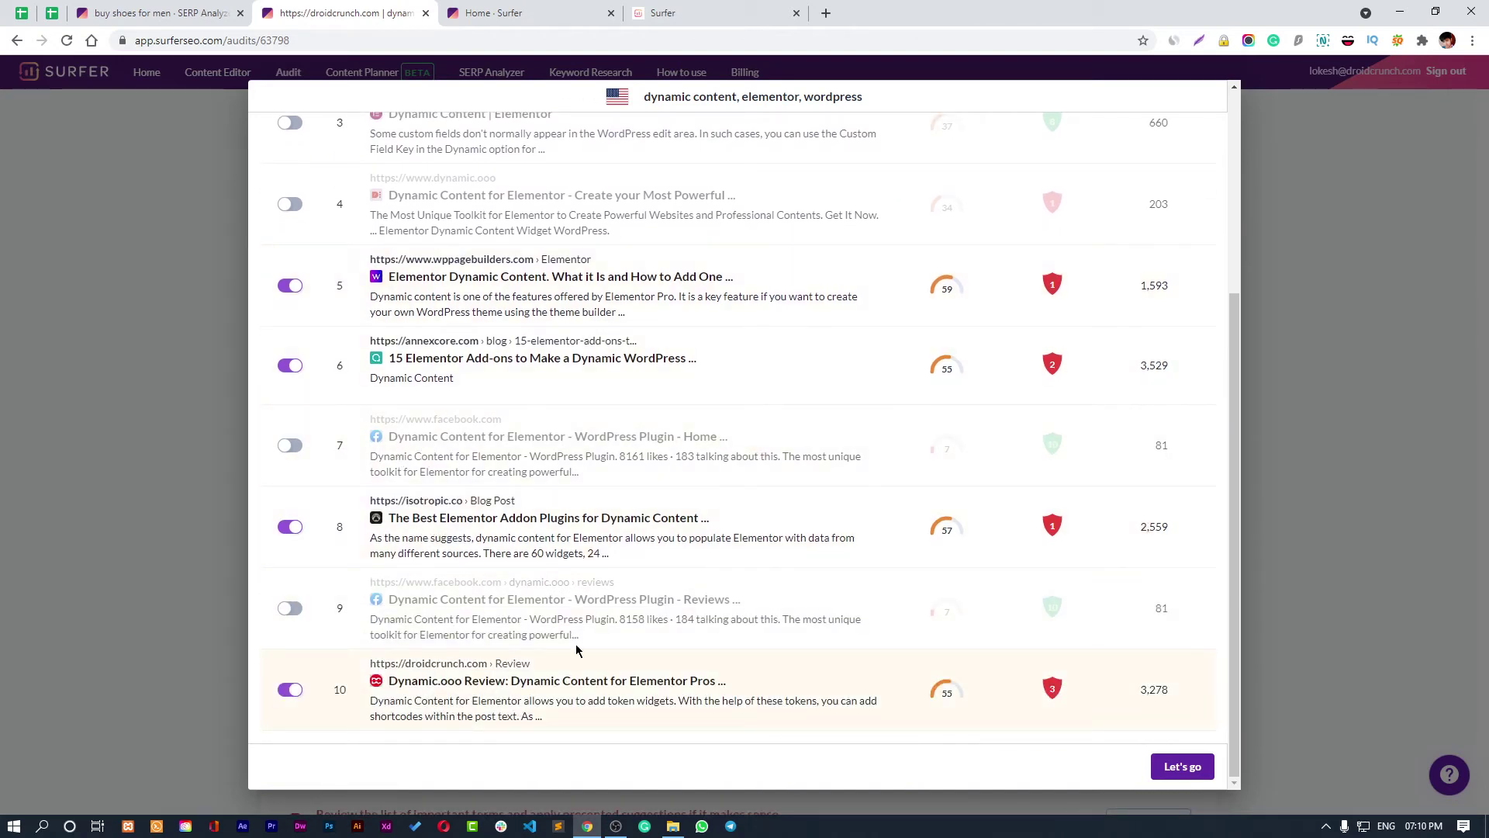
{"action": "scroll", "coordinate": [508, 667], "scroll_direction": "up", "scroll_amount": 4}
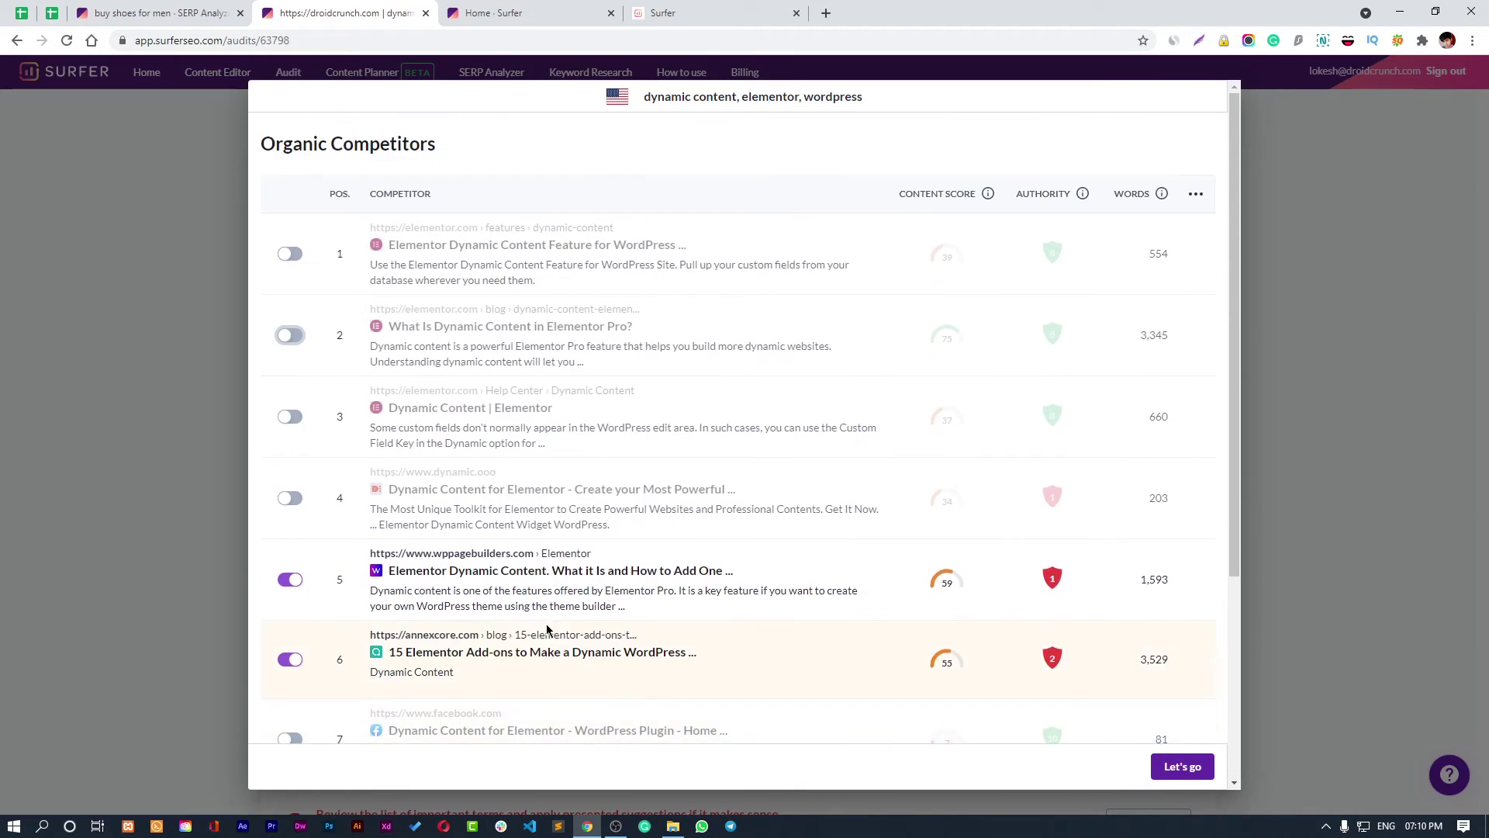
{"action": "scroll", "coordinate": [522, 582], "scroll_direction": "down", "scroll_amount": 2}
{"action": "scroll", "coordinate": [522, 581], "scroll_direction": "down", "scroll_amount": 2}
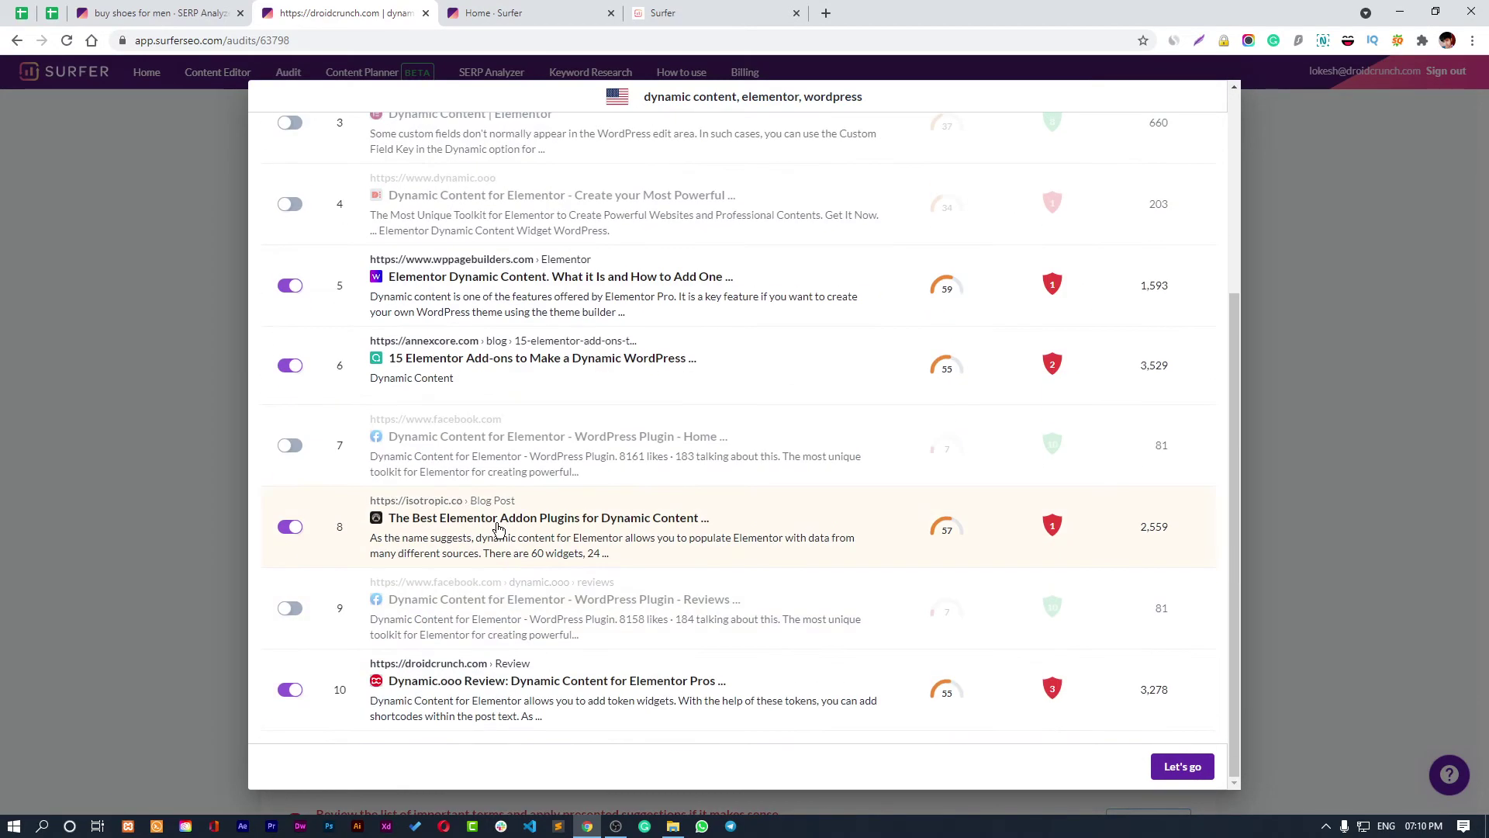
{"action": "left_click", "coordinate": [1182, 768]}
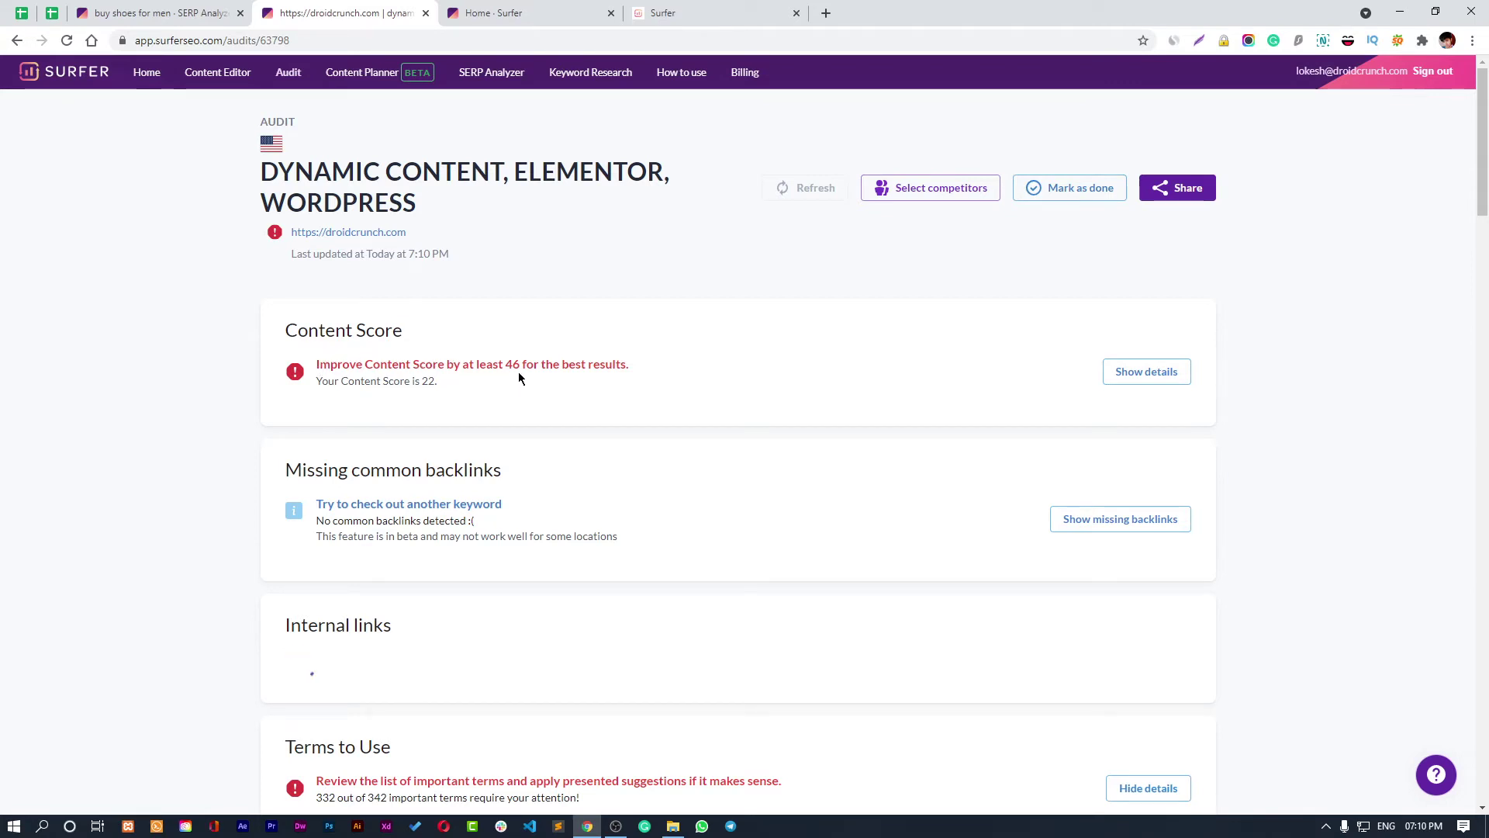
Show the Content Score details, compare the audited page with its competitors in the chart, and hide the details again.
{"action": "left_click", "coordinate": [1176, 379]}
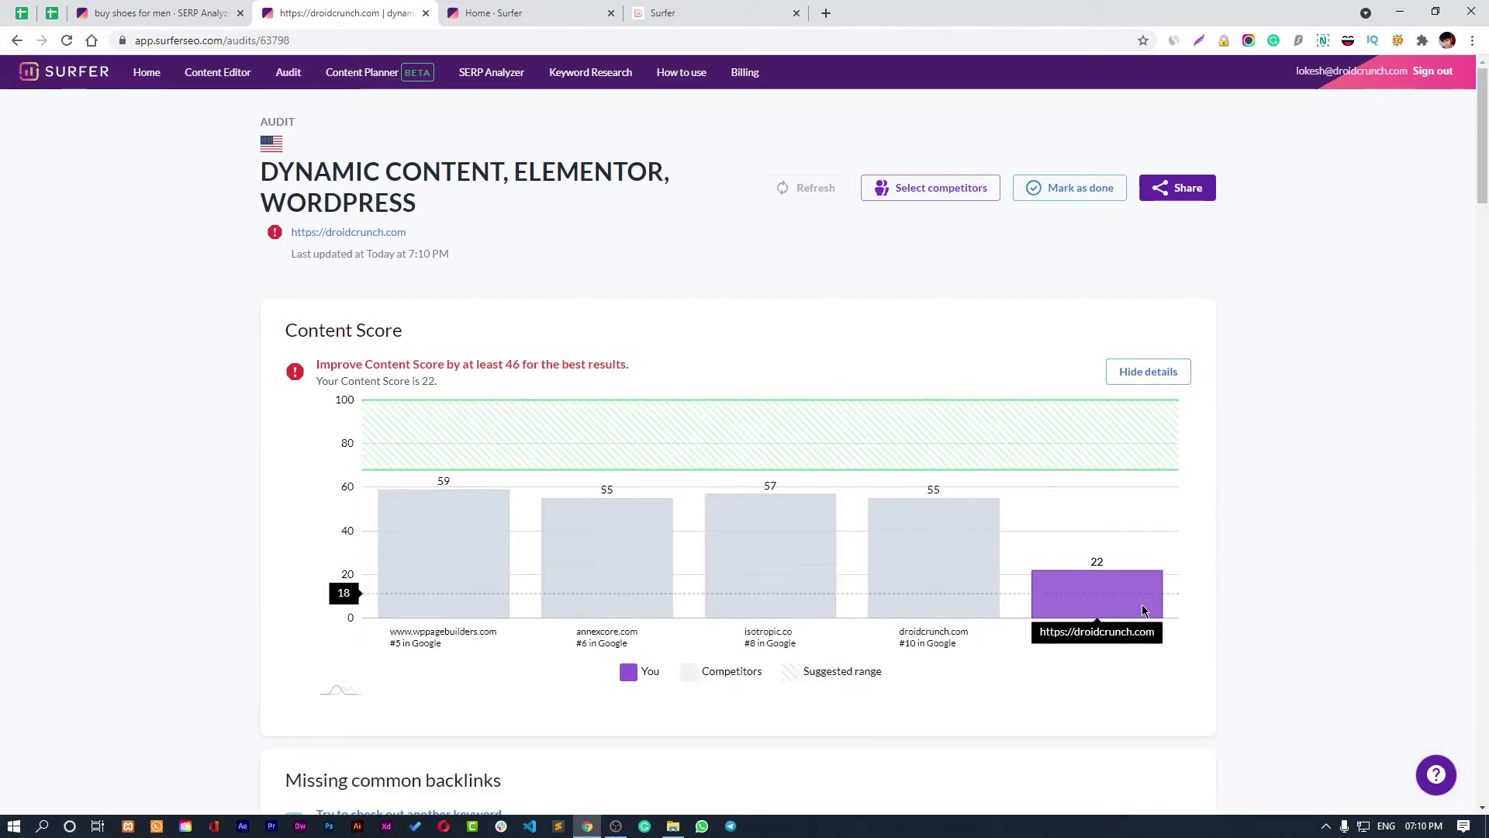
{"action": "left_click", "coordinate": [1170, 374]}
{"action": "scroll", "coordinate": [998, 326], "scroll_direction": "down", "scroll_amount": 1}
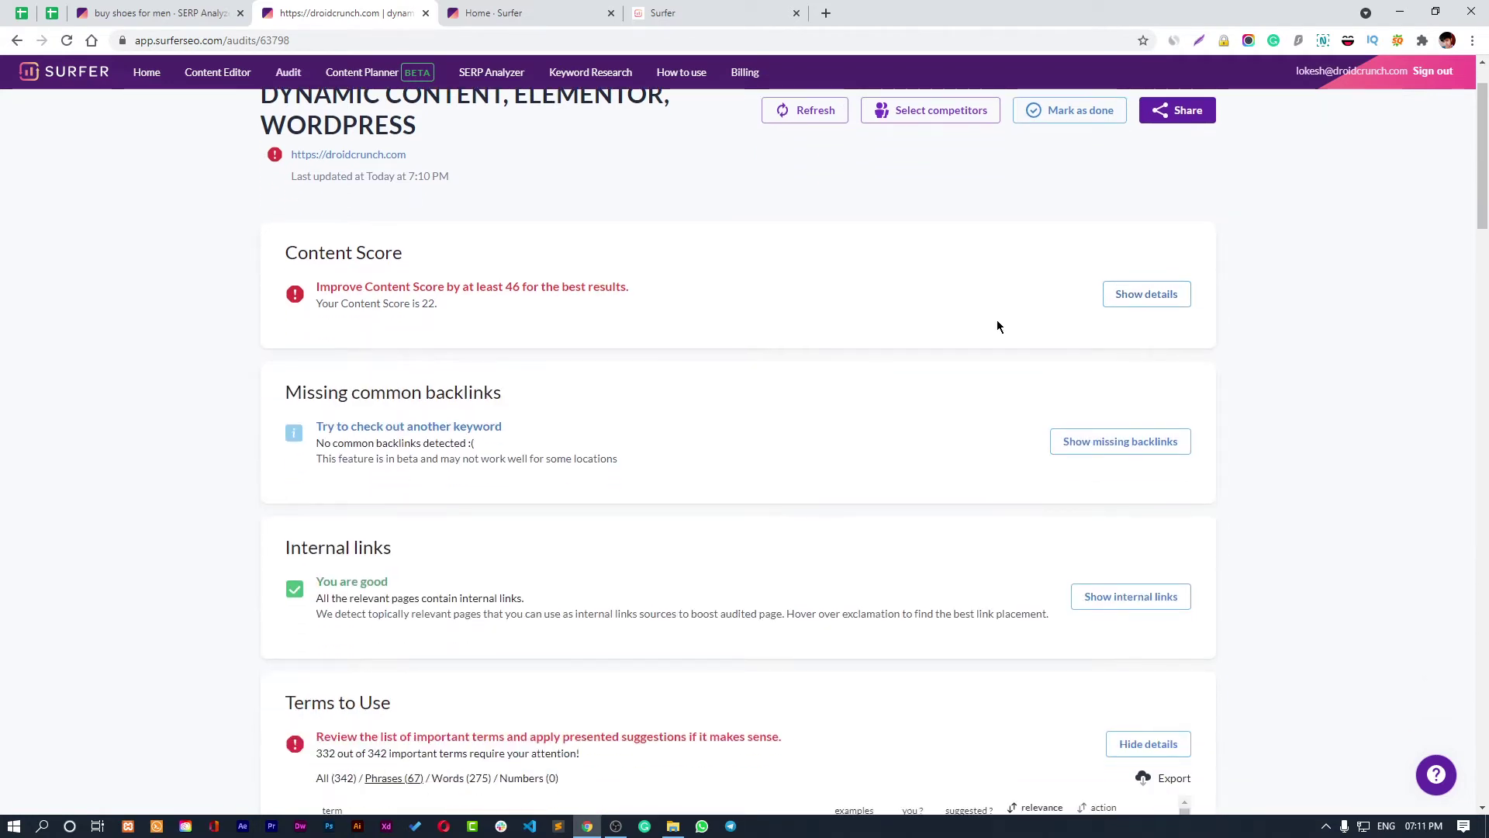
{"action": "left_click", "coordinate": [1124, 302]}
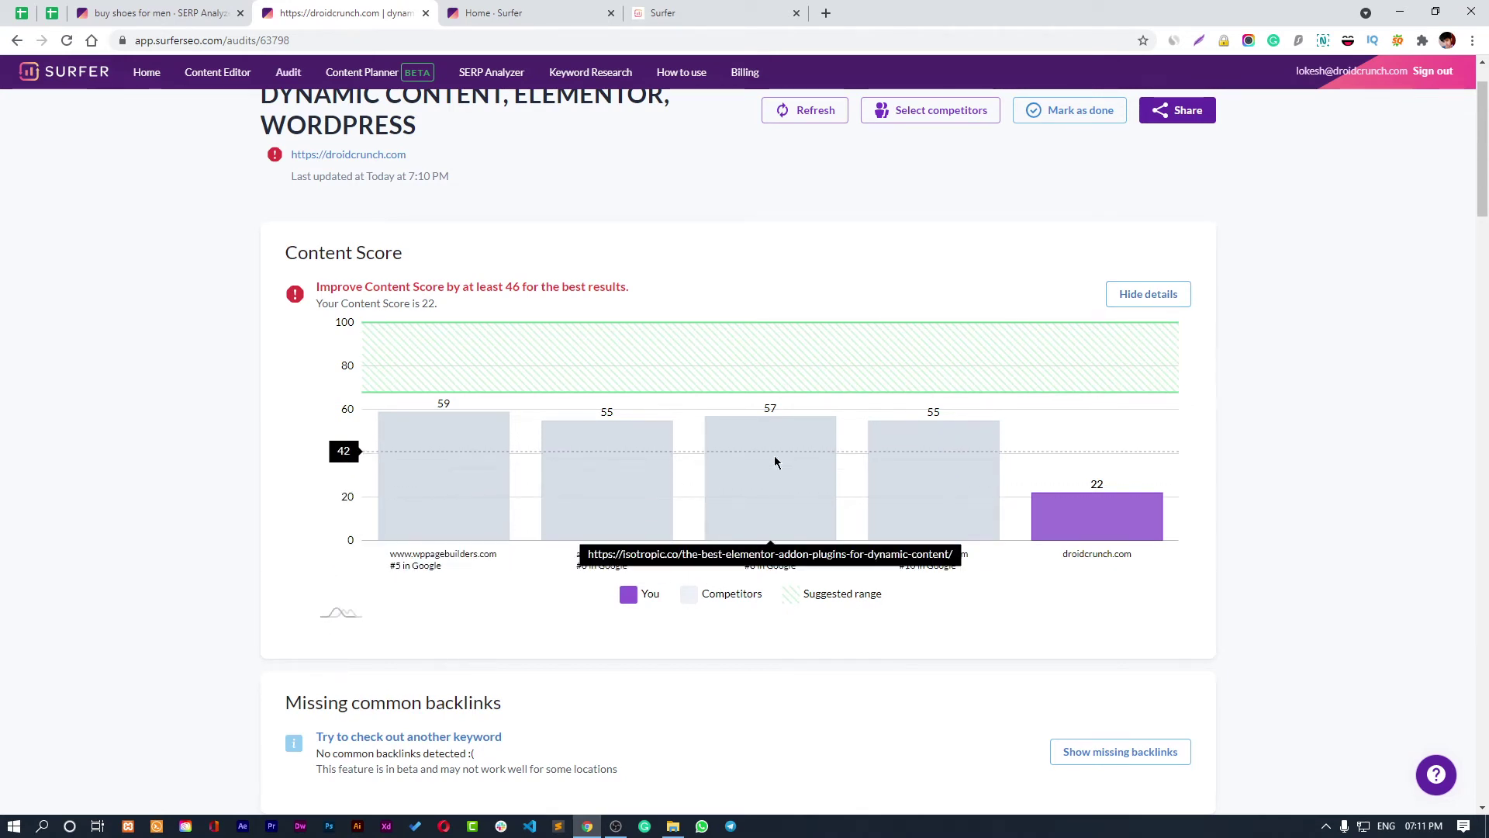
{"action": "left_click", "coordinate": [1154, 300]}
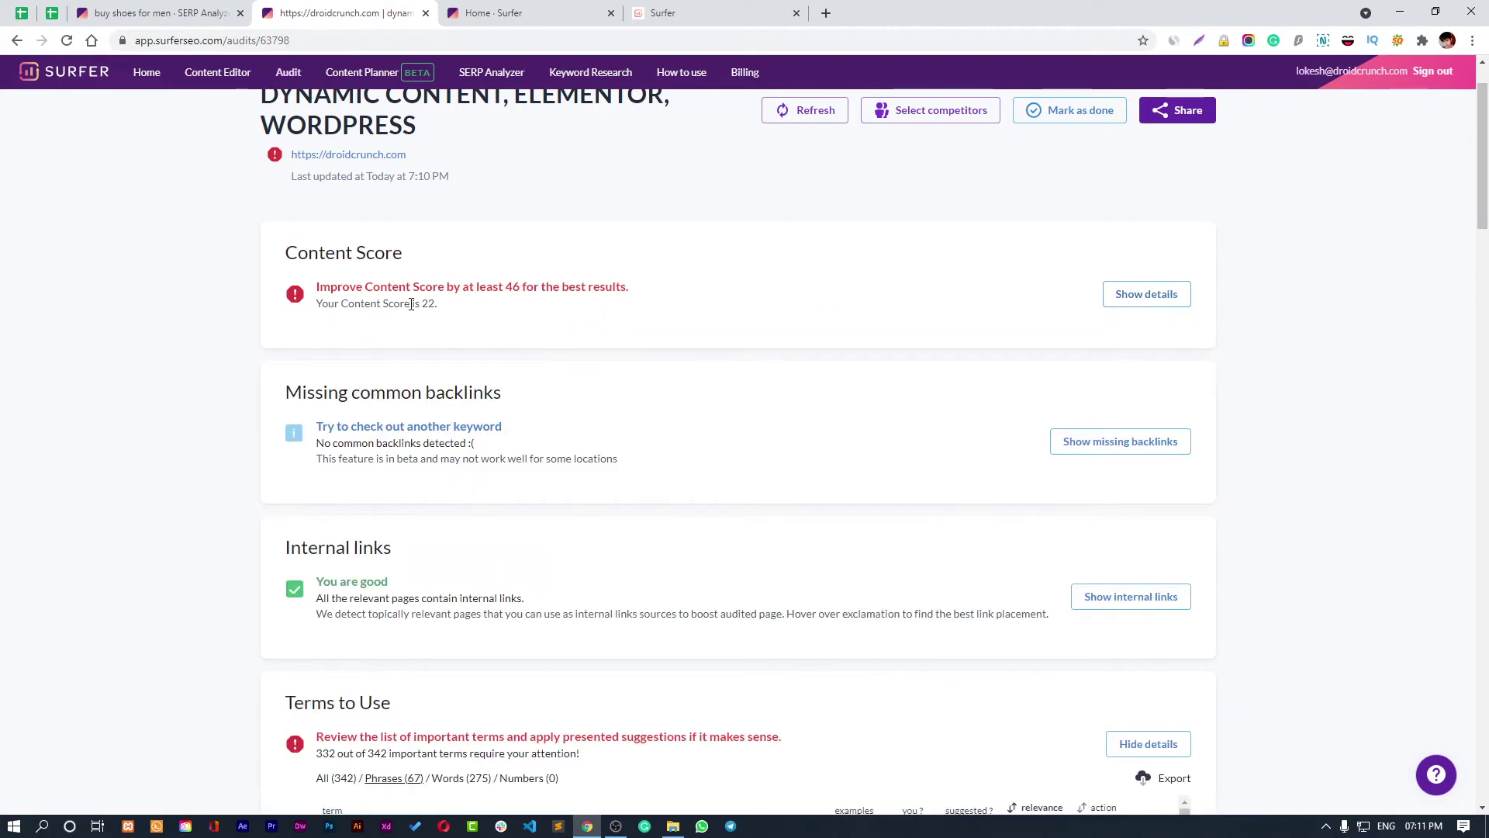
Check the Missing common backlinks section and its beta note, and show the audit's internal links list.
{"action": "scroll", "coordinate": [529, 318], "scroll_direction": "down", "scroll_amount": 2}
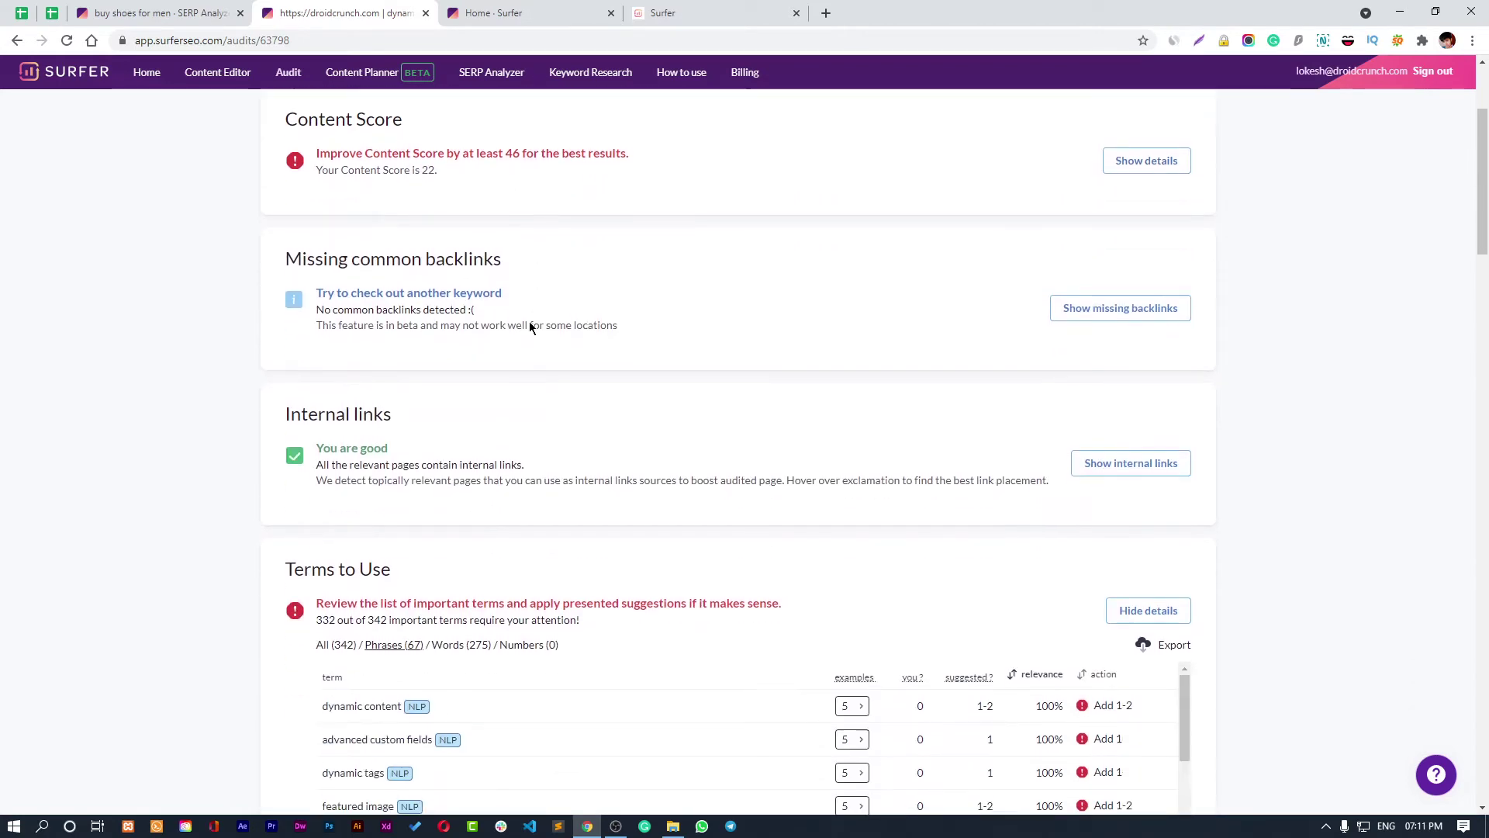
{"action": "scroll", "coordinate": [531, 334], "scroll_direction": "up", "scroll_amount": 3}
{"action": "scroll", "coordinate": [534, 383], "scroll_direction": "down", "scroll_amount": 1}
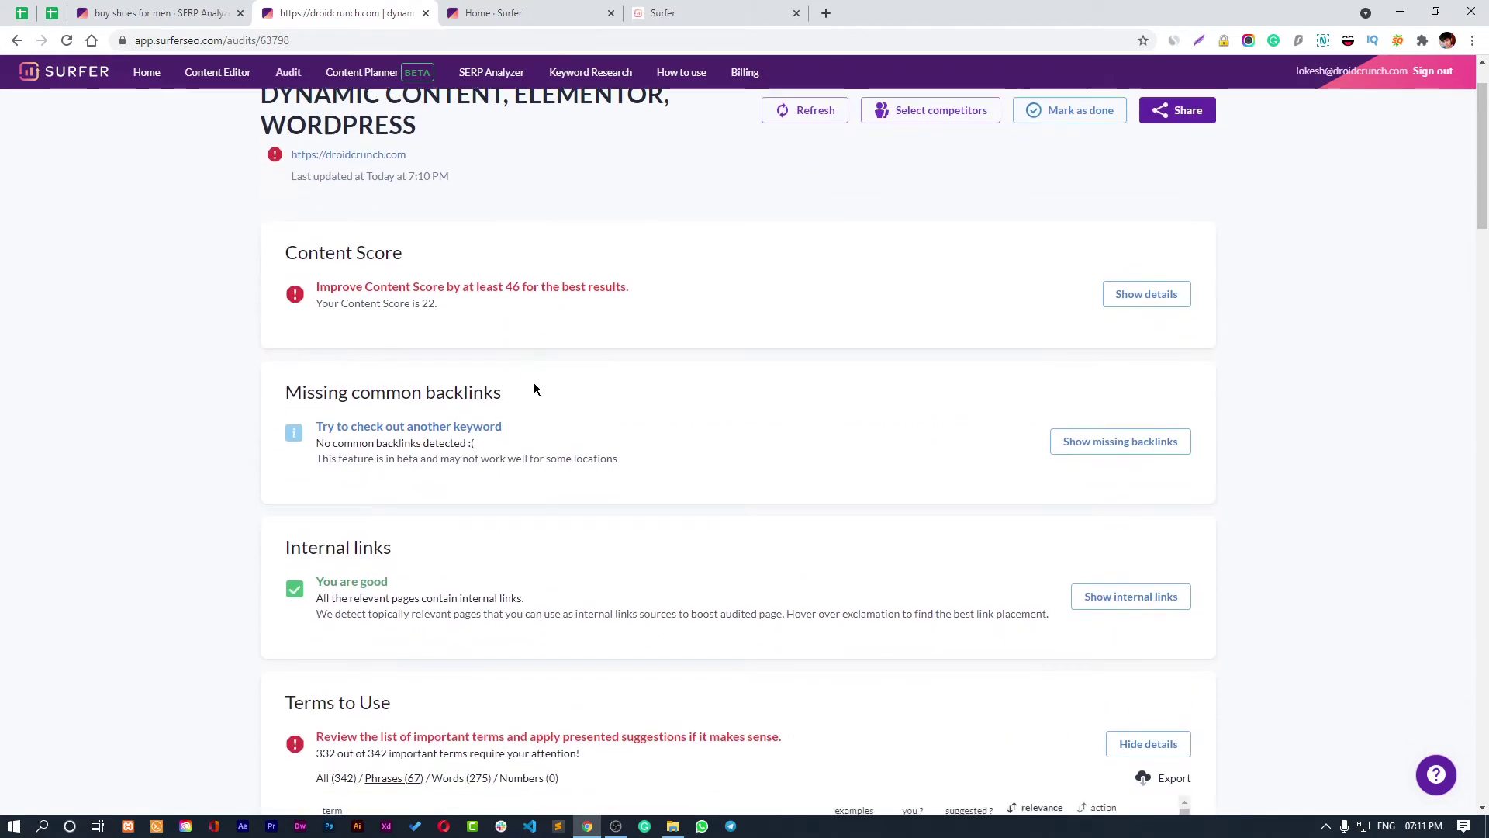
{"action": "scroll", "coordinate": [854, 372], "scroll_direction": "down", "scroll_amount": 2}
{"action": "left_click", "coordinate": [1127, 301]}
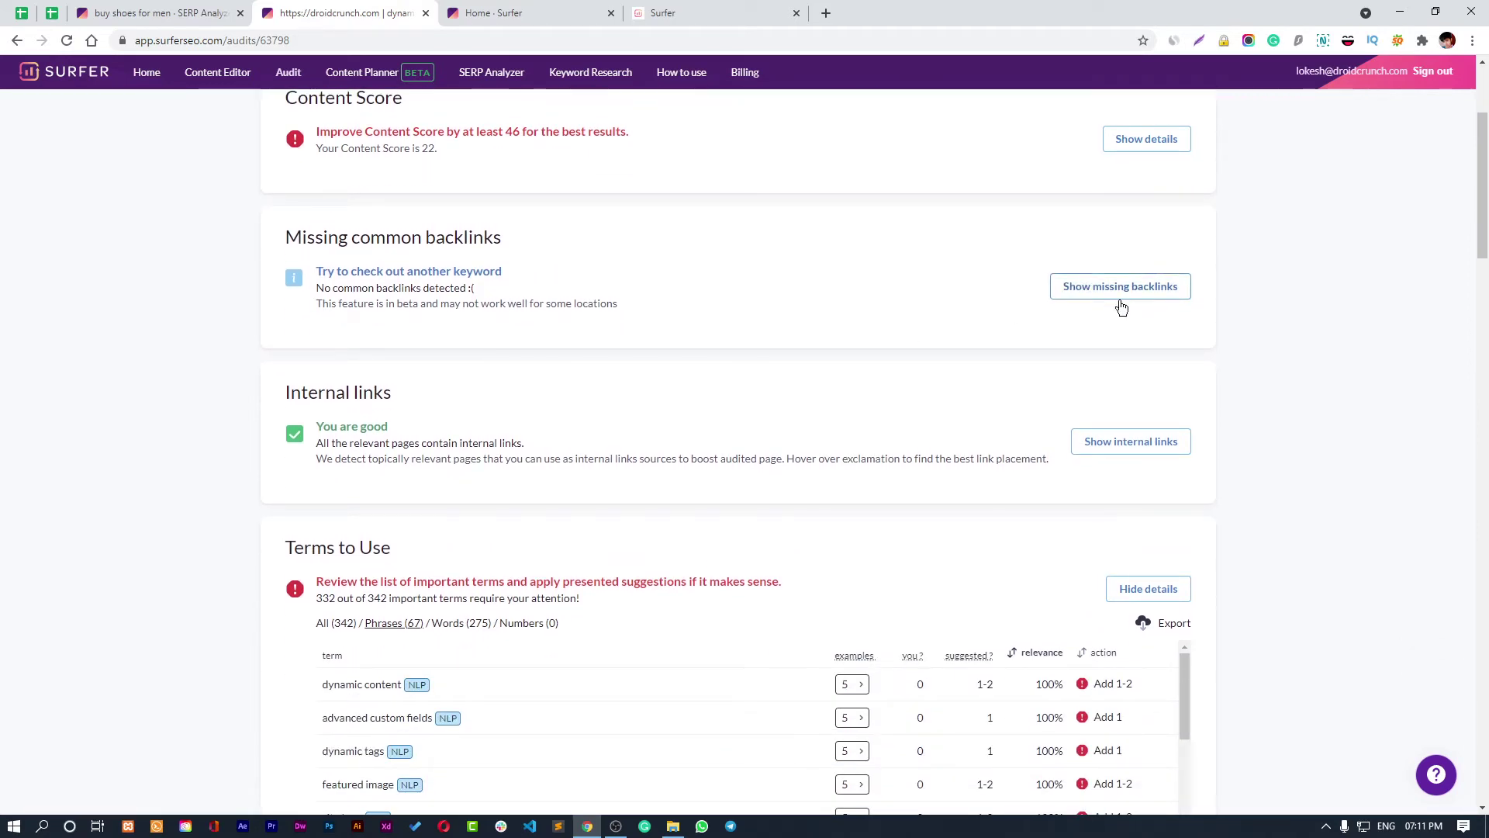
{"action": "left_click_drag", "start_coordinate": [313, 303], "coordinate": [619, 305]}
{"action": "left_click", "coordinate": [555, 326]}
{"action": "scroll", "coordinate": [534, 364], "scroll_direction": "down", "scroll_amount": 1}
{"action": "left_click", "coordinate": [1148, 373]}
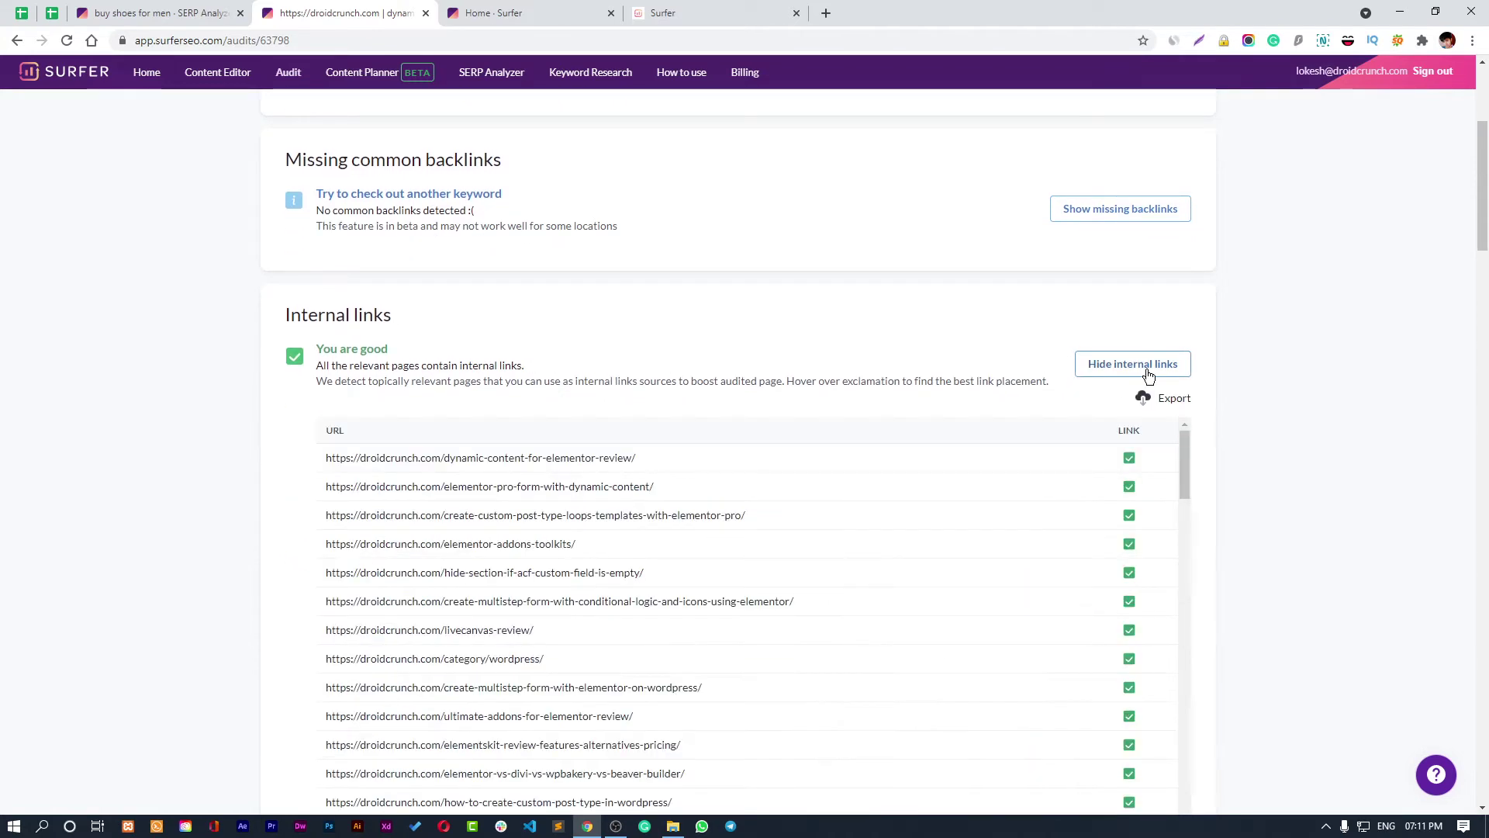
Hide the internal links list and examine the suggested phrases in the audit's Terms to Use section.
{"action": "left_click", "coordinate": [1149, 376]}
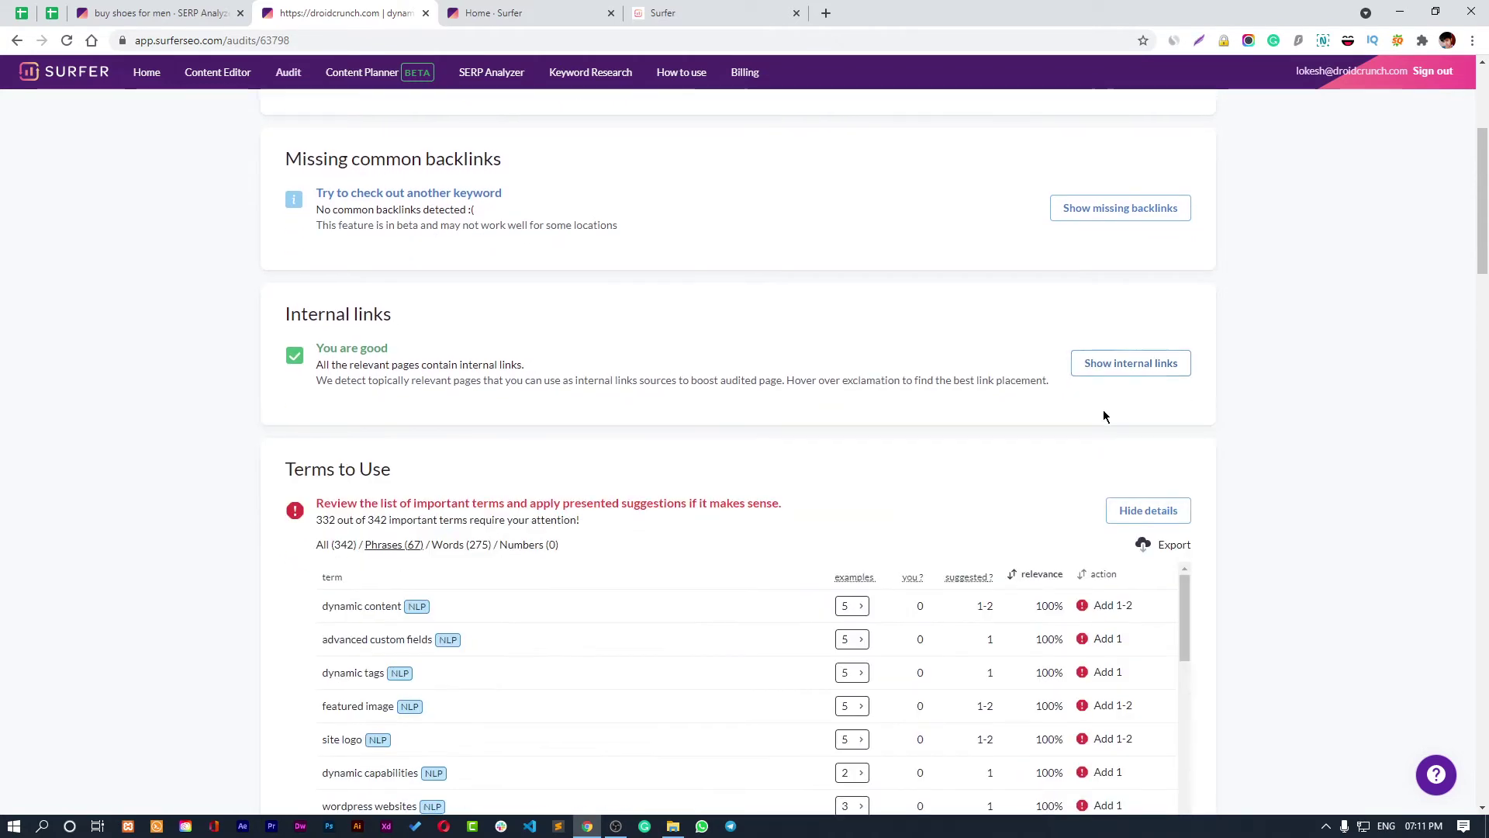
{"action": "scroll", "coordinate": [1094, 407], "scroll_direction": "down", "scroll_amount": 4}
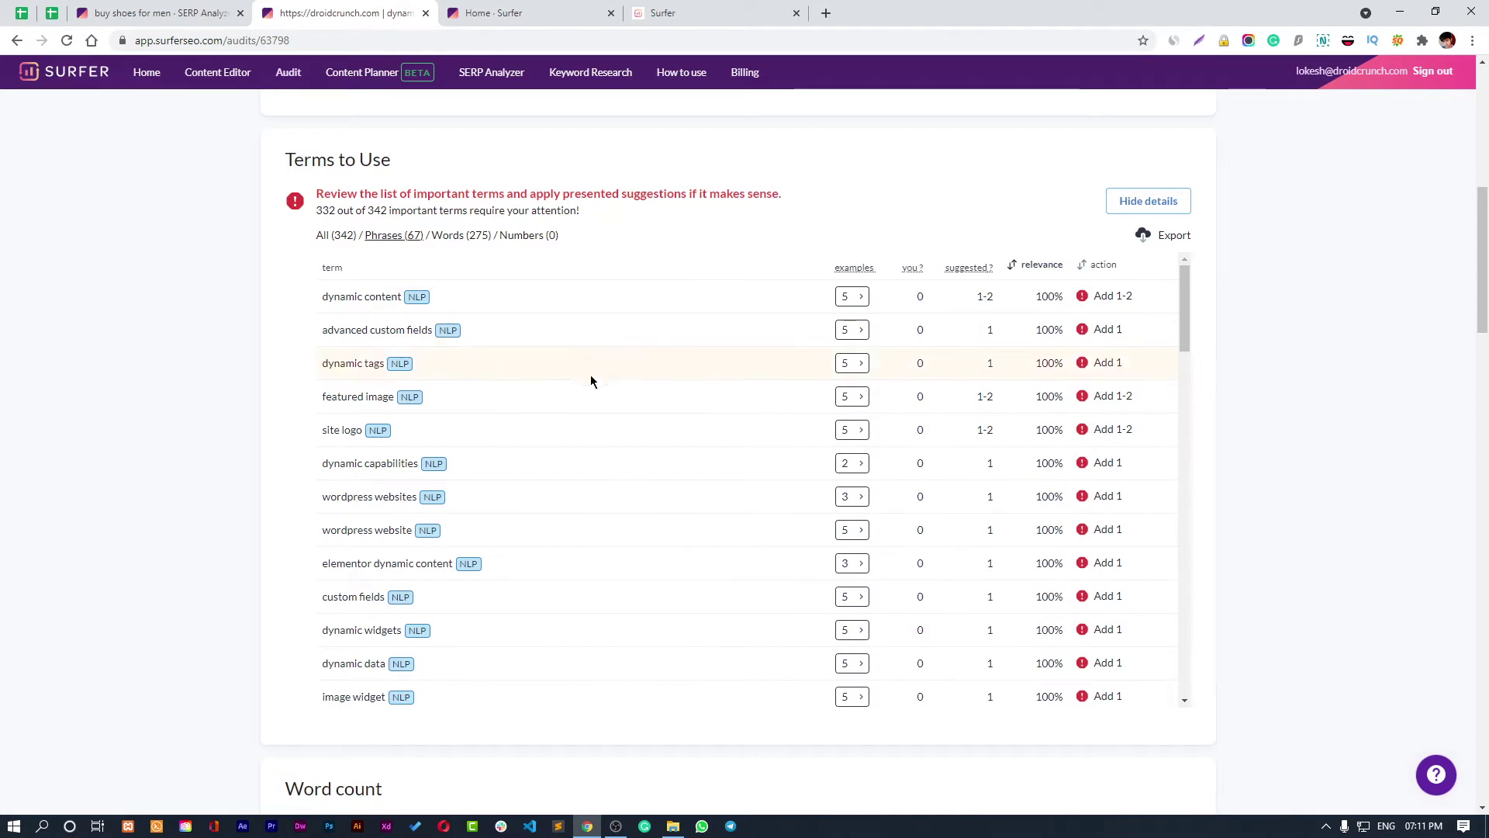
{"action": "scroll", "coordinate": [537, 407], "scroll_direction": "down", "scroll_amount": 2}
{"action": "scroll", "coordinate": [539, 447], "scroll_direction": "down", "scroll_amount": 5}
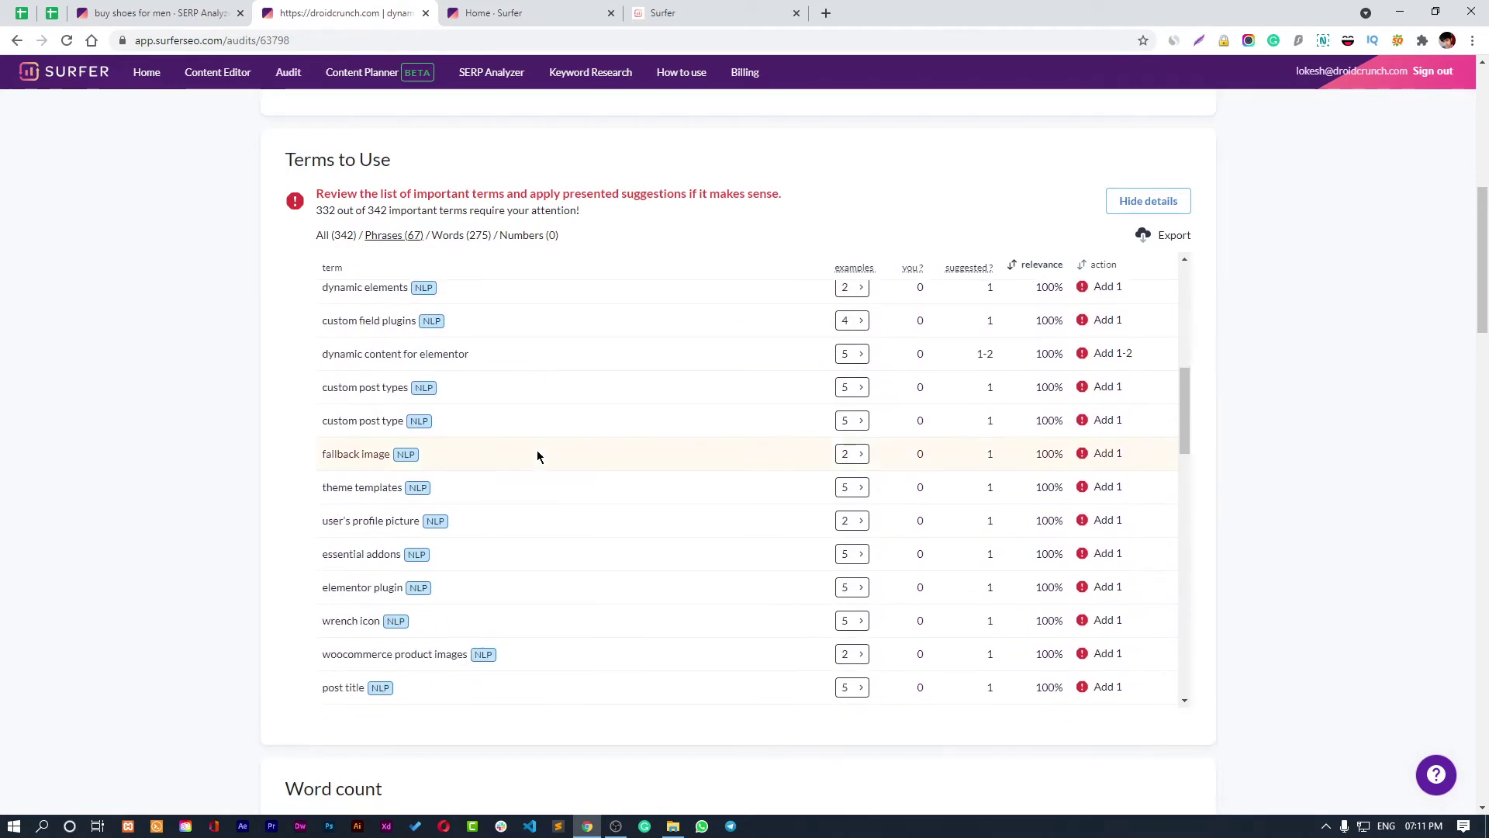
{"action": "scroll", "coordinate": [597, 504], "scroll_direction": "up", "scroll_amount": 7}
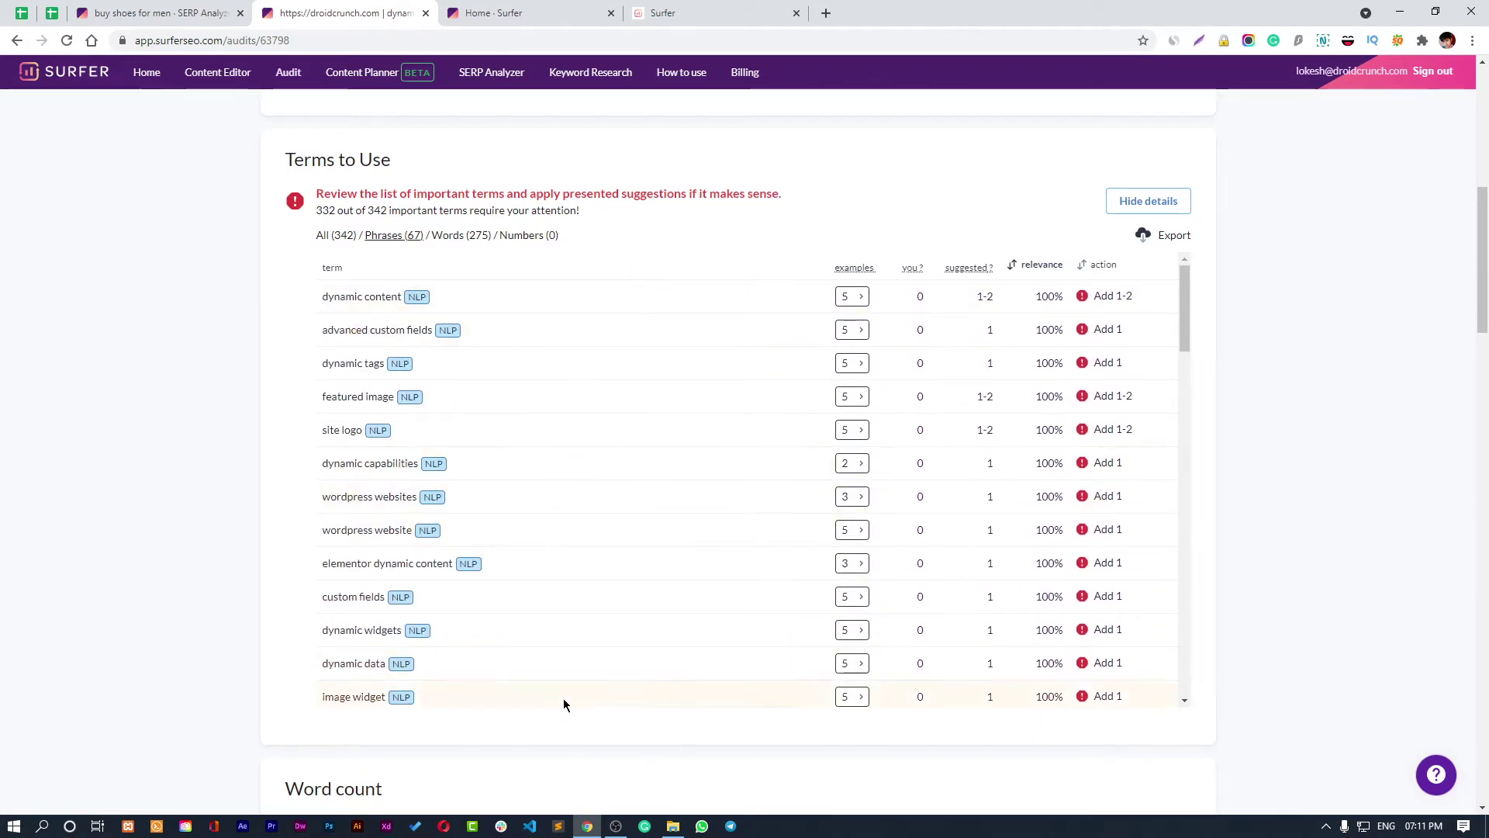
{"action": "scroll", "coordinate": [610, 583], "scroll_direction": "down", "scroll_amount": 5}
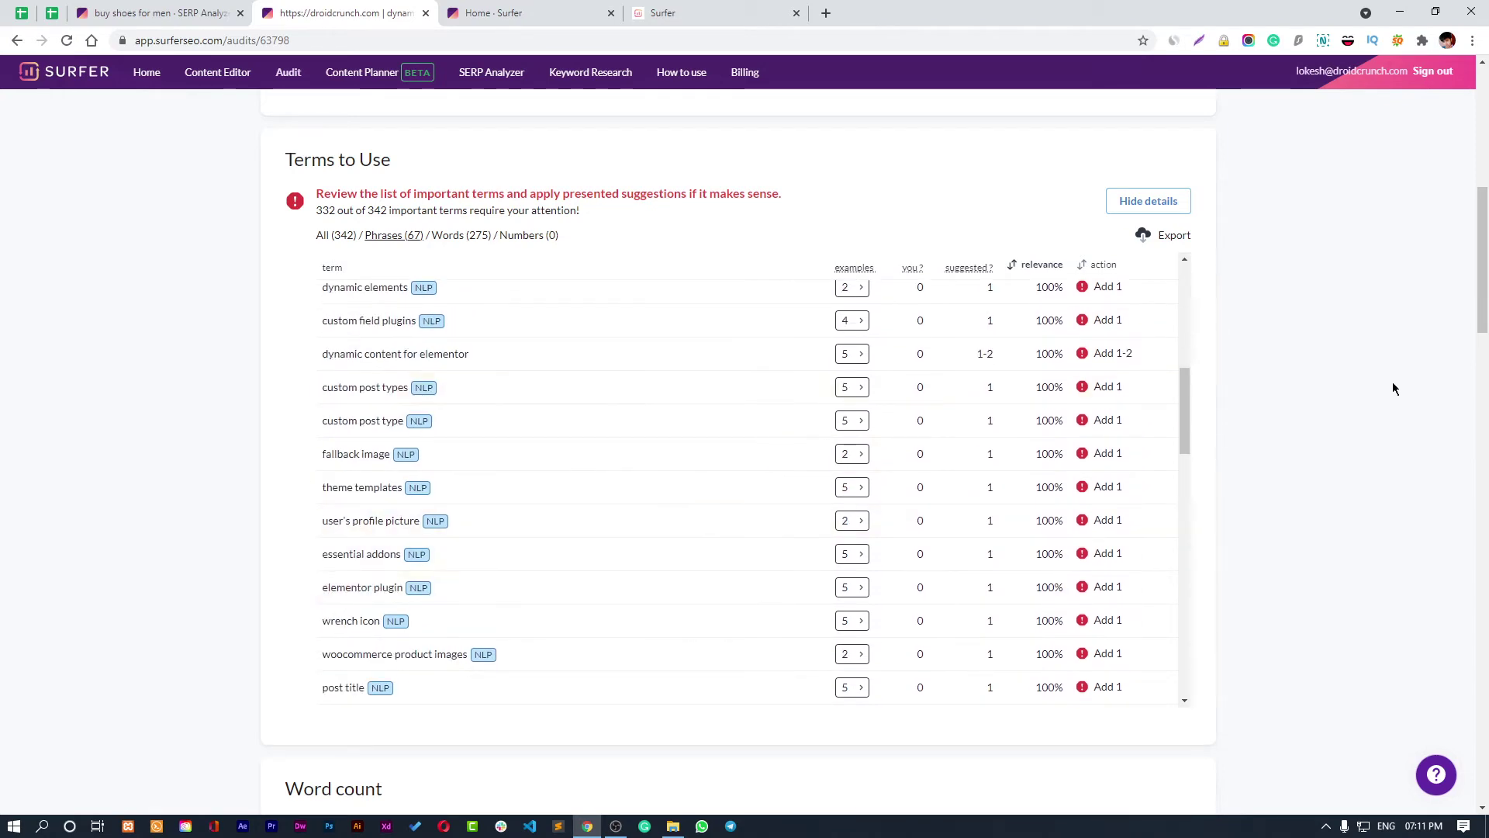
{"action": "scroll", "coordinate": [1365, 466], "scroll_direction": "down", "scroll_amount": 3}
{"action": "scroll", "coordinate": [1357, 477], "scroll_direction": "down", "scroll_amount": 3}
{"action": "scroll", "coordinate": [954, 526], "scroll_direction": "up", "scroll_amount": 7}
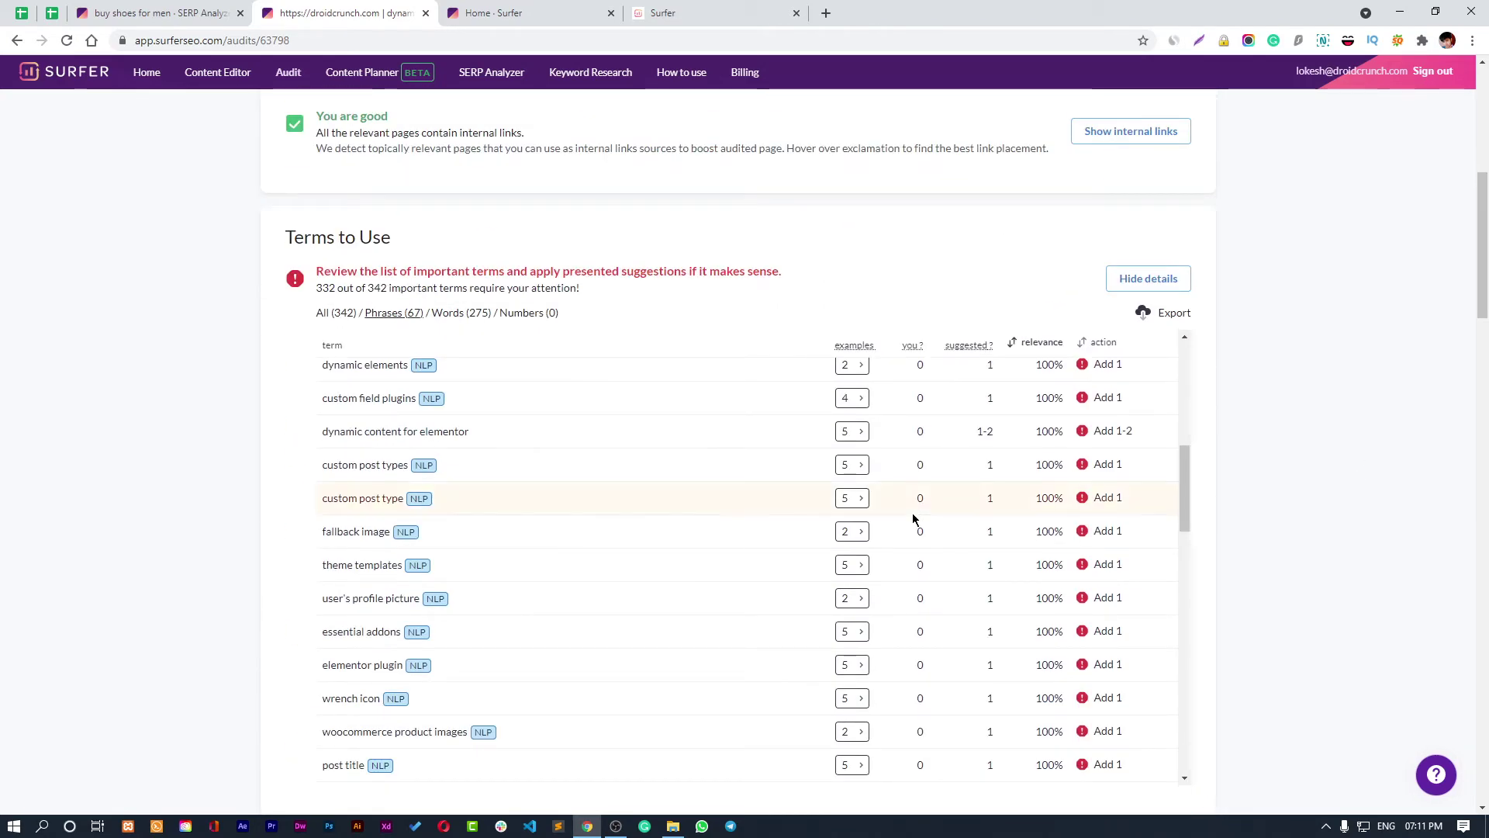
Highlight the body word count recommendation and suggested range, compare the audited page with competitors in its chart, and hide the details.
{"action": "left_click_drag", "start_coordinate": [1476, 311], "coordinate": [1476, 402]}
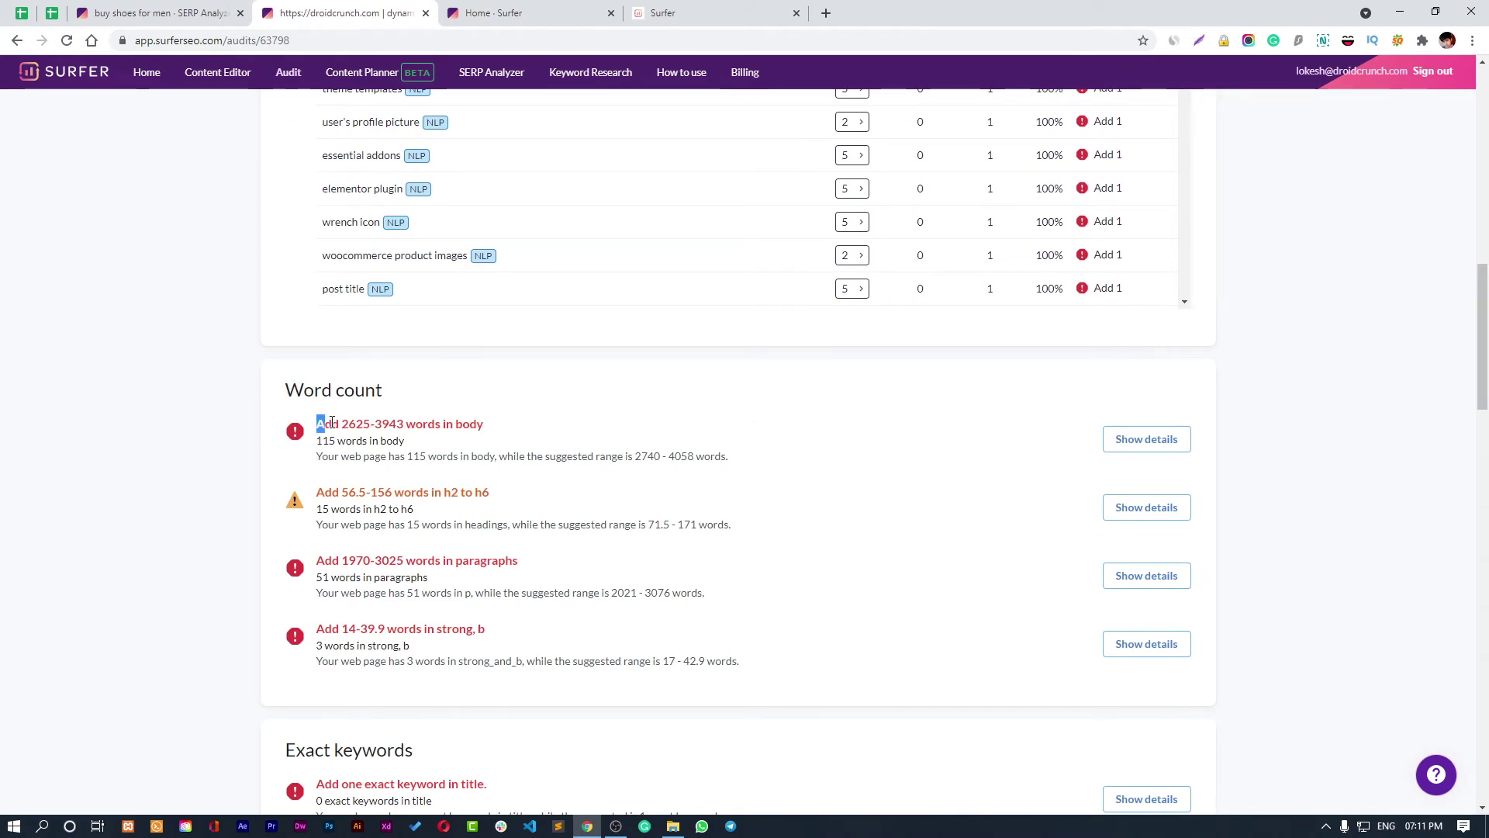
{"action": "left_click_drag", "start_coordinate": [332, 421], "coordinate": [499, 429]}
{"action": "left_click", "coordinate": [512, 430]}
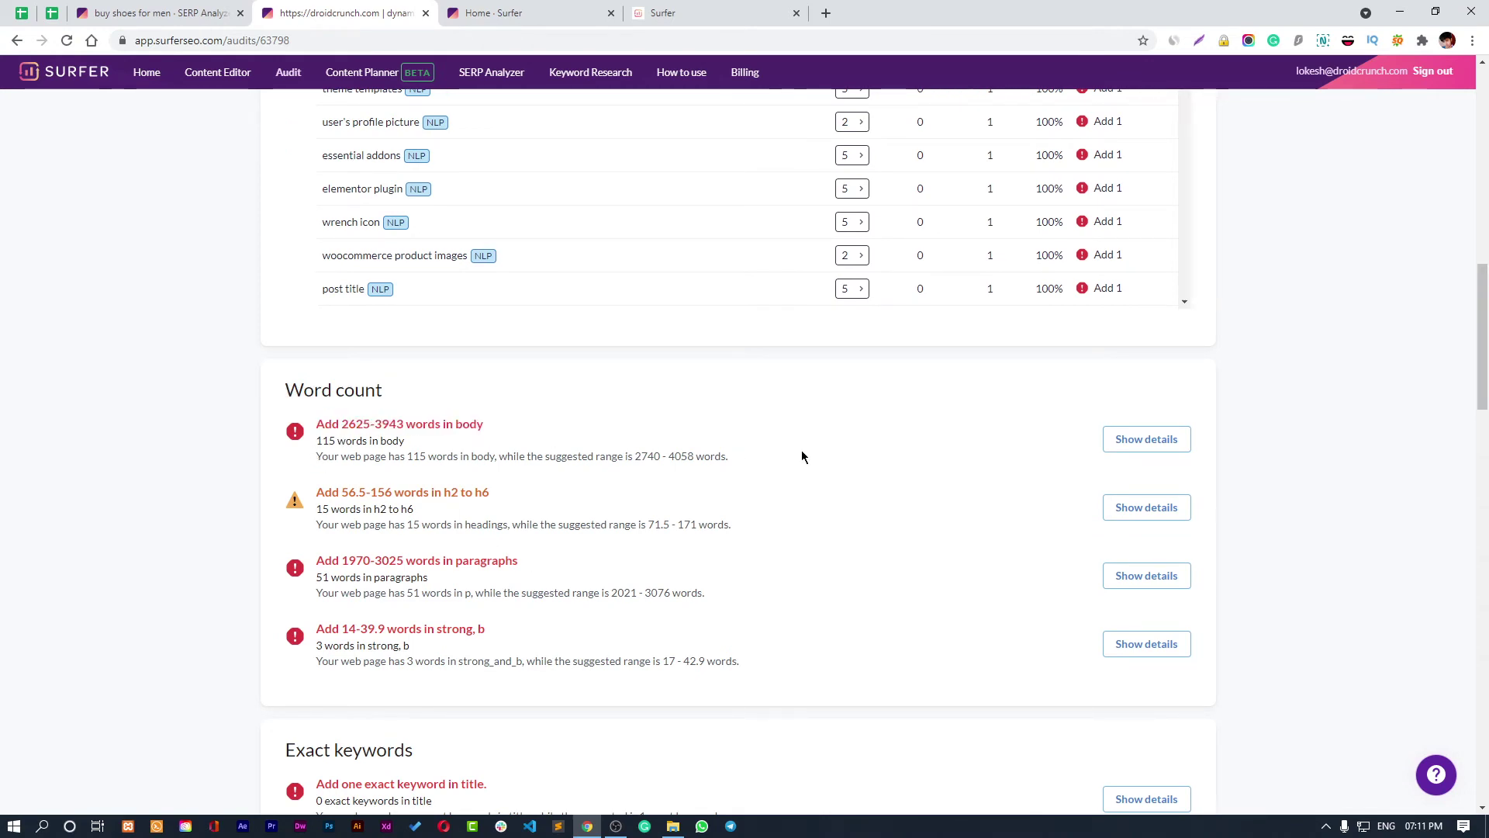
{"action": "left_click", "coordinate": [1155, 456]}
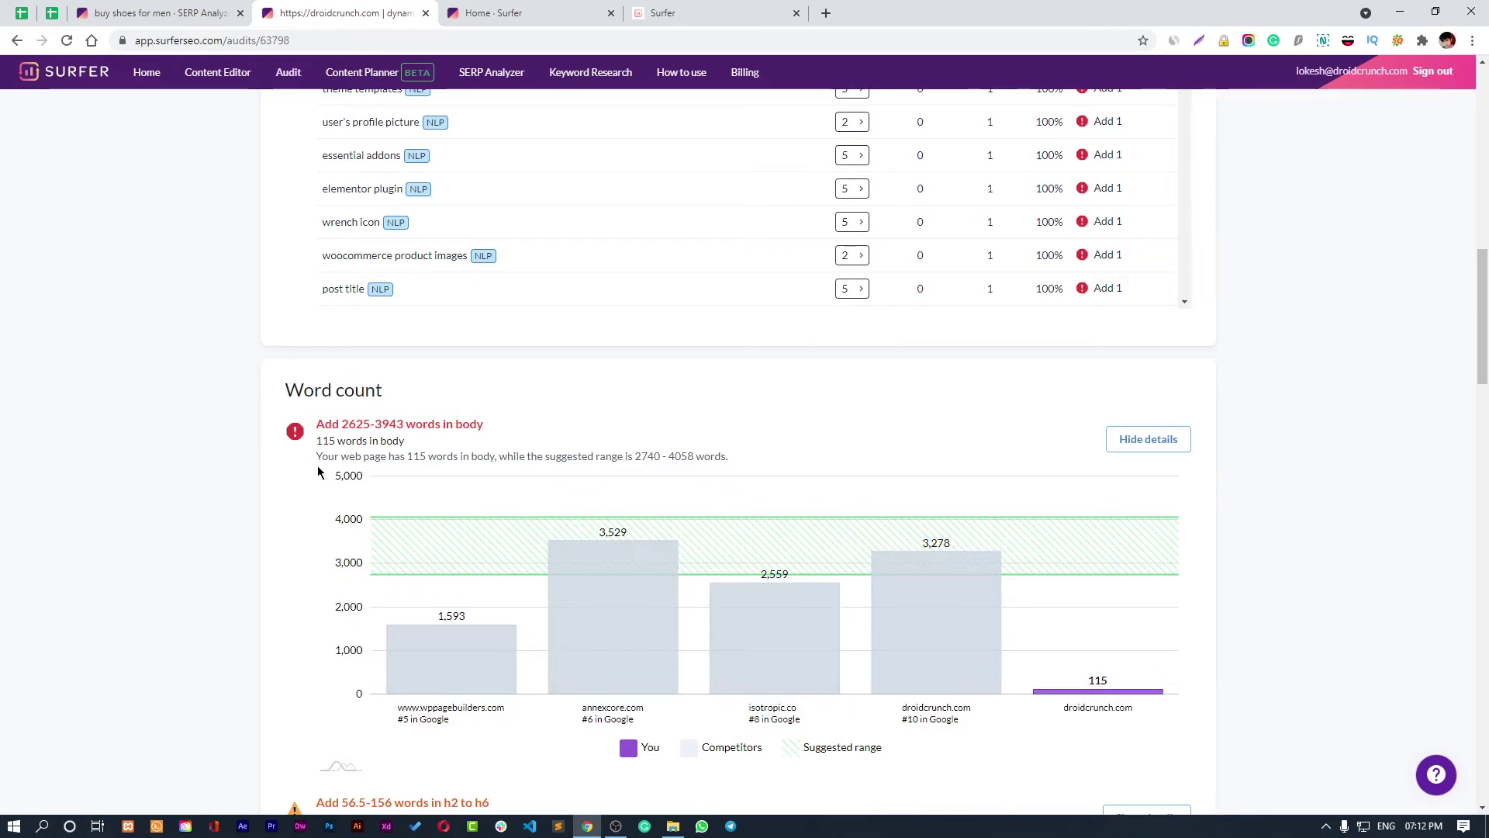
{"action": "left_click_drag", "start_coordinate": [320, 457], "coordinate": [732, 462]}
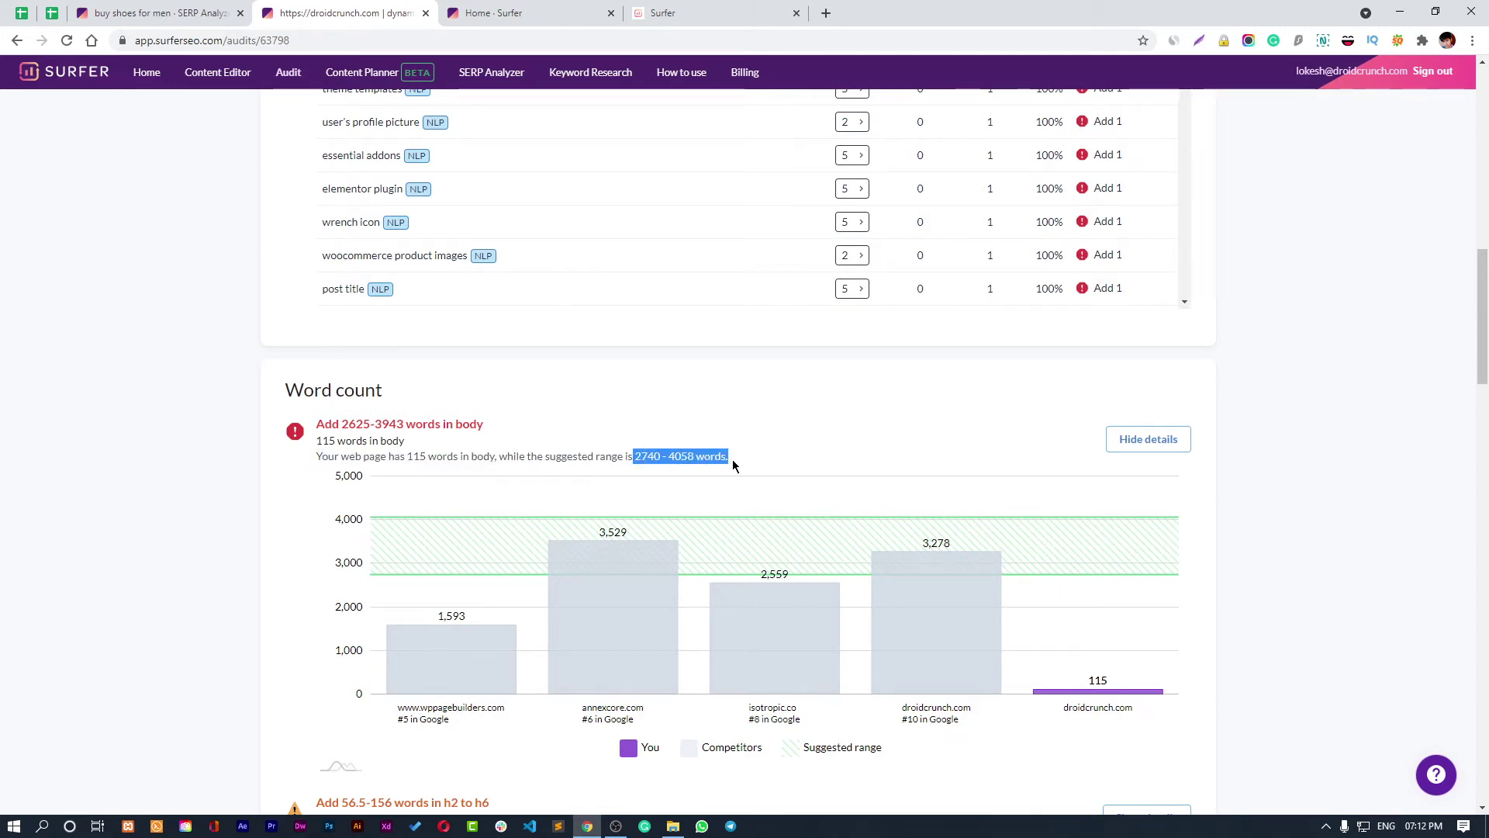
{"action": "left_click", "coordinate": [761, 466]}
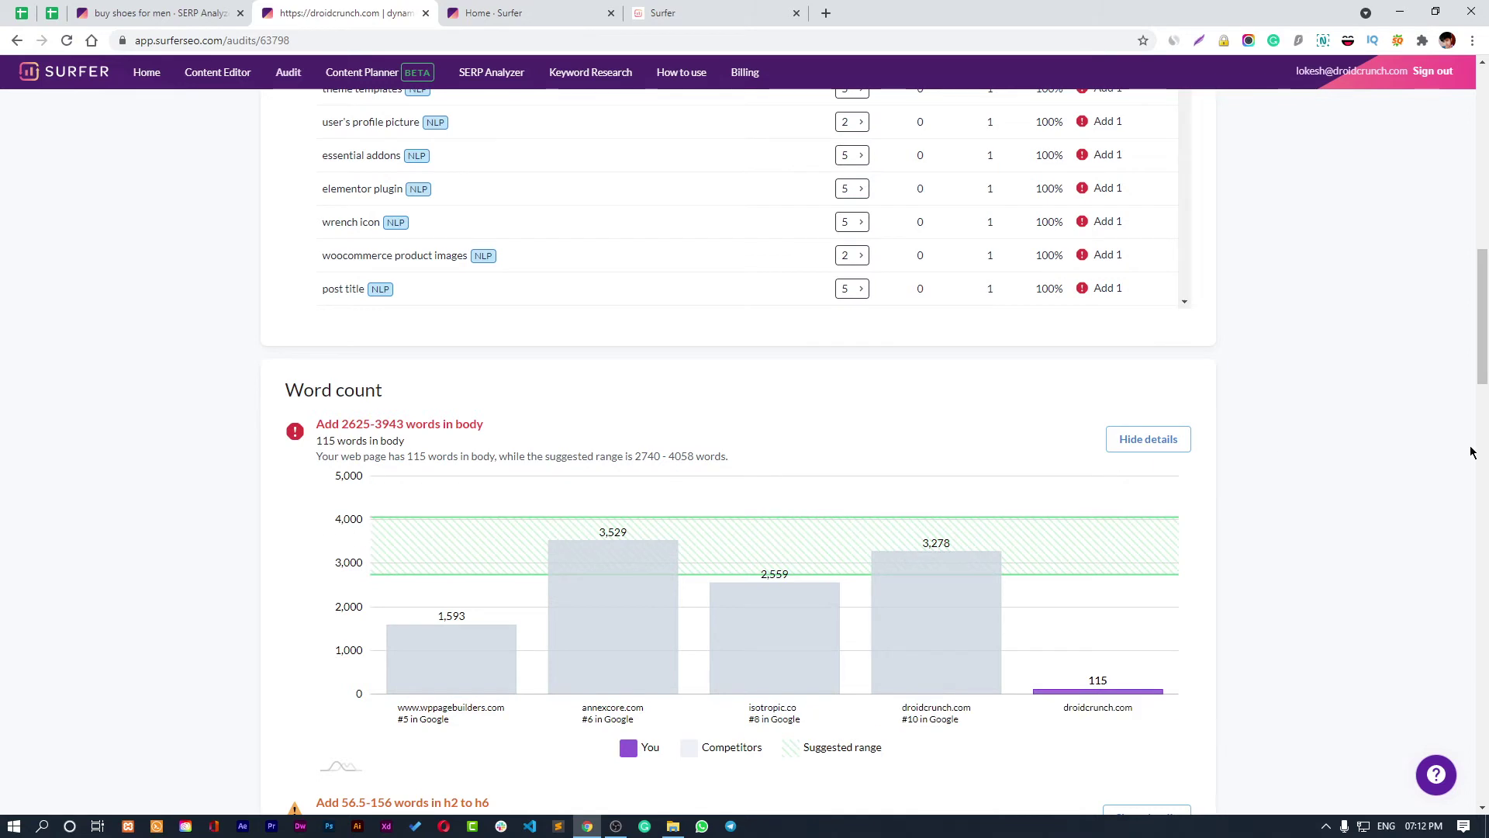
{"action": "left_click", "coordinate": [1148, 440]}
Highlight the h2 to h6 word count recommendation, check its competitor chart, and hide the details again.
{"action": "scroll", "coordinate": [942, 443], "scroll_direction": "down", "scroll_amount": 2}
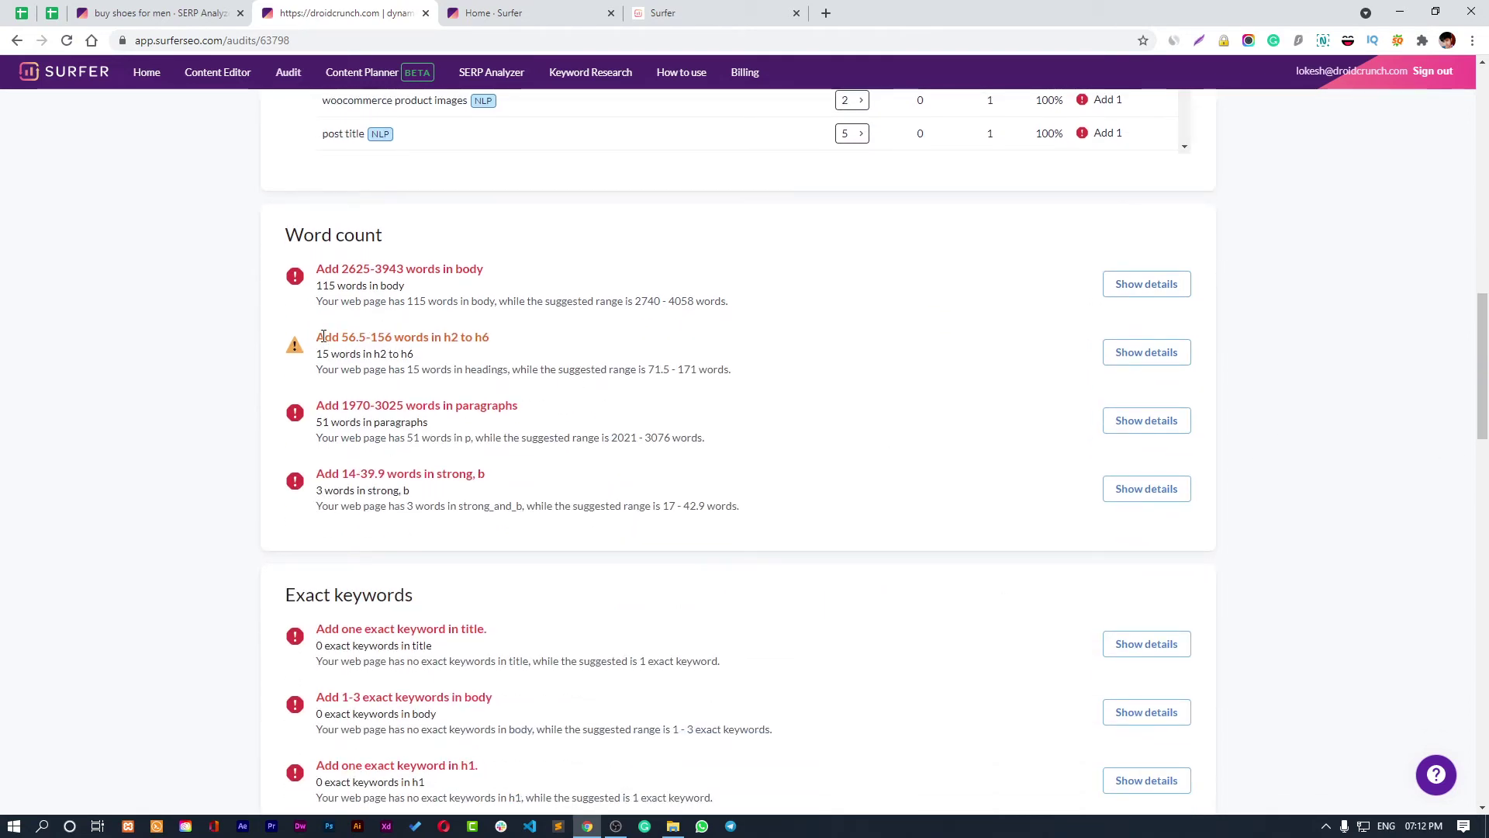
{"action": "left_click_drag", "start_coordinate": [317, 335], "coordinate": [414, 338]}
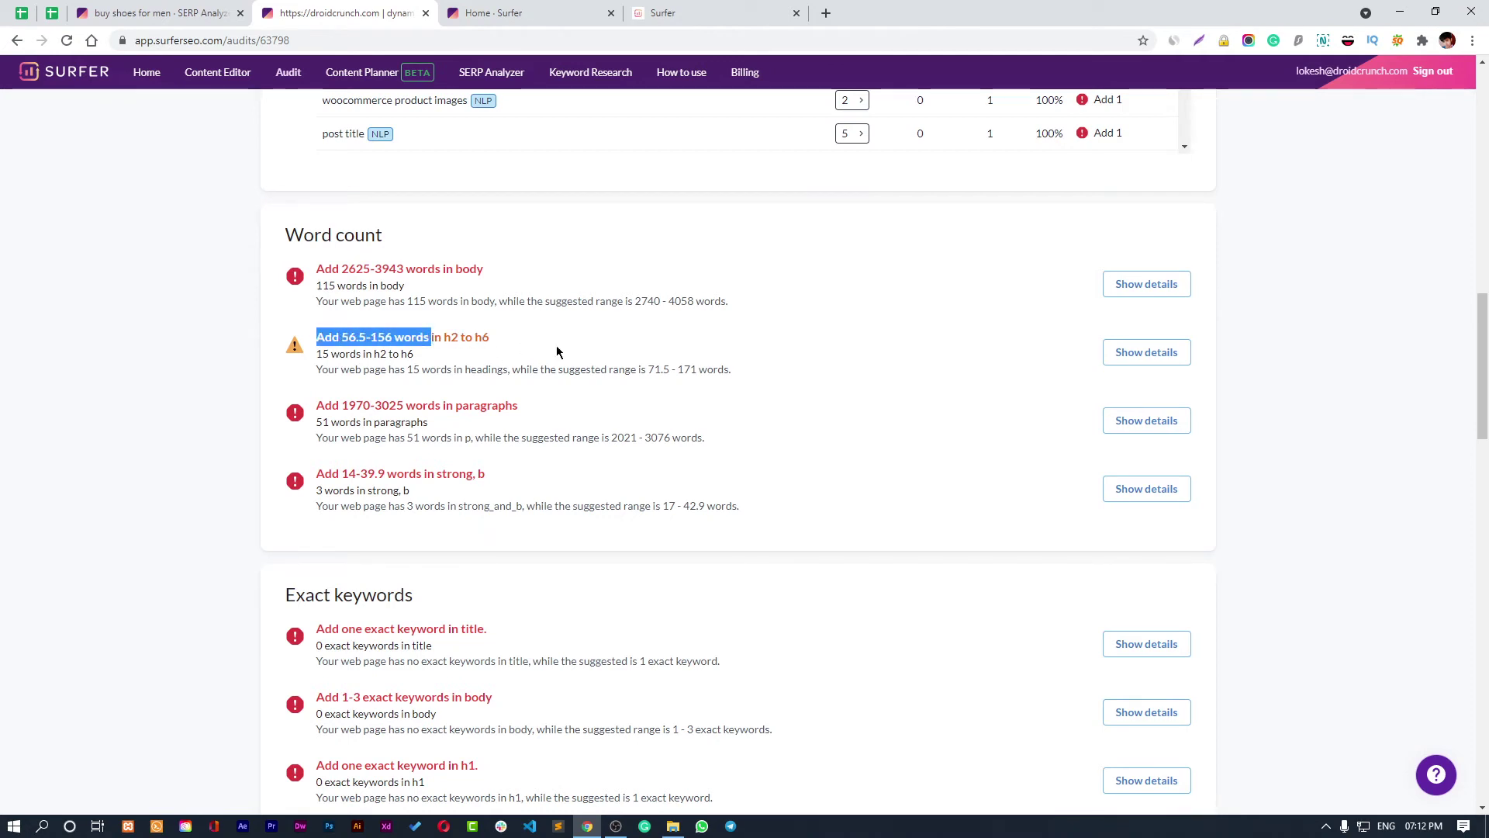
{"action": "left_click", "coordinate": [1154, 359]}
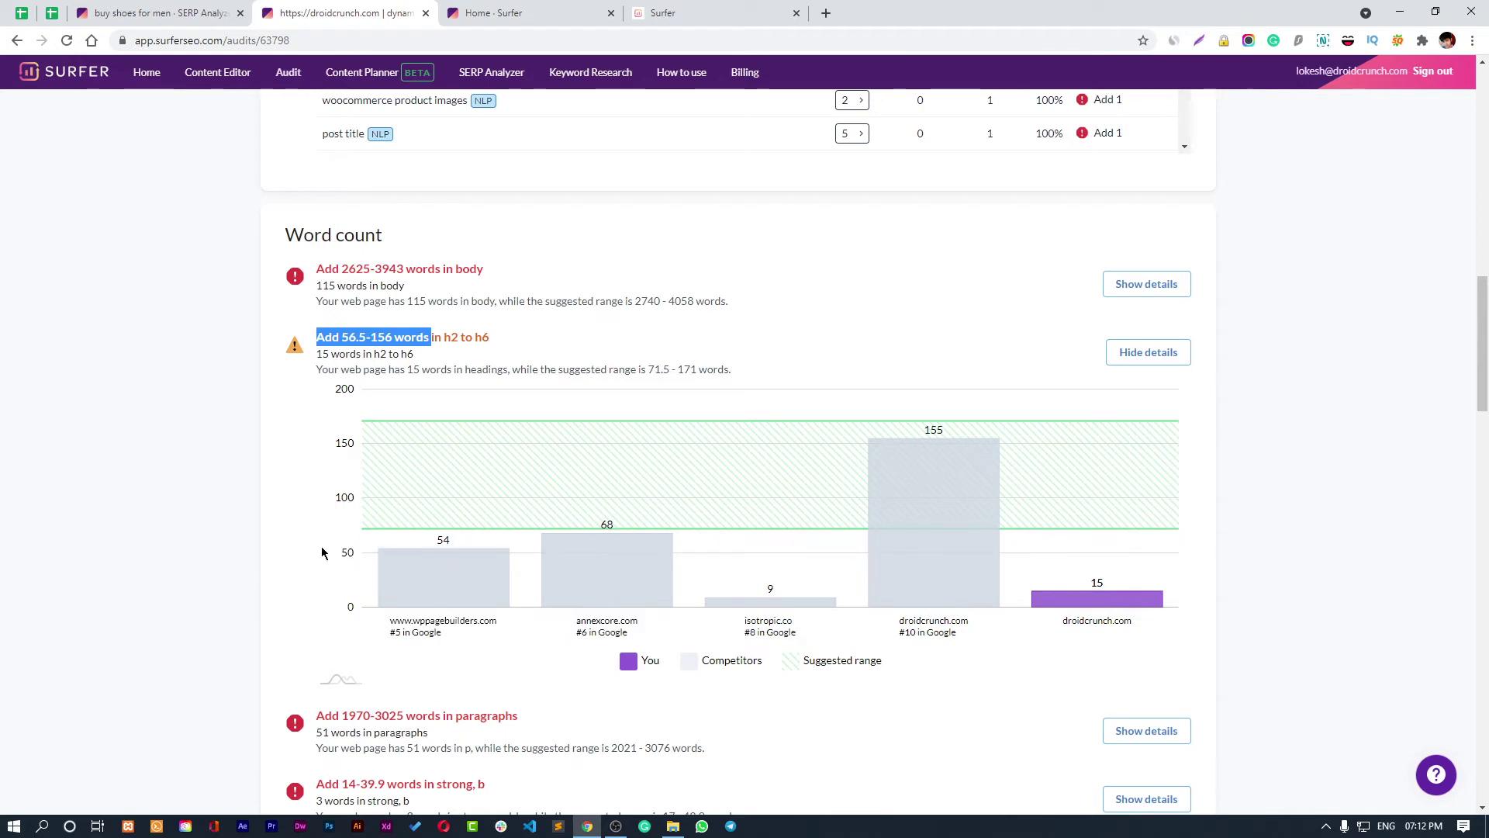
{"action": "left_click", "coordinate": [1138, 357]}
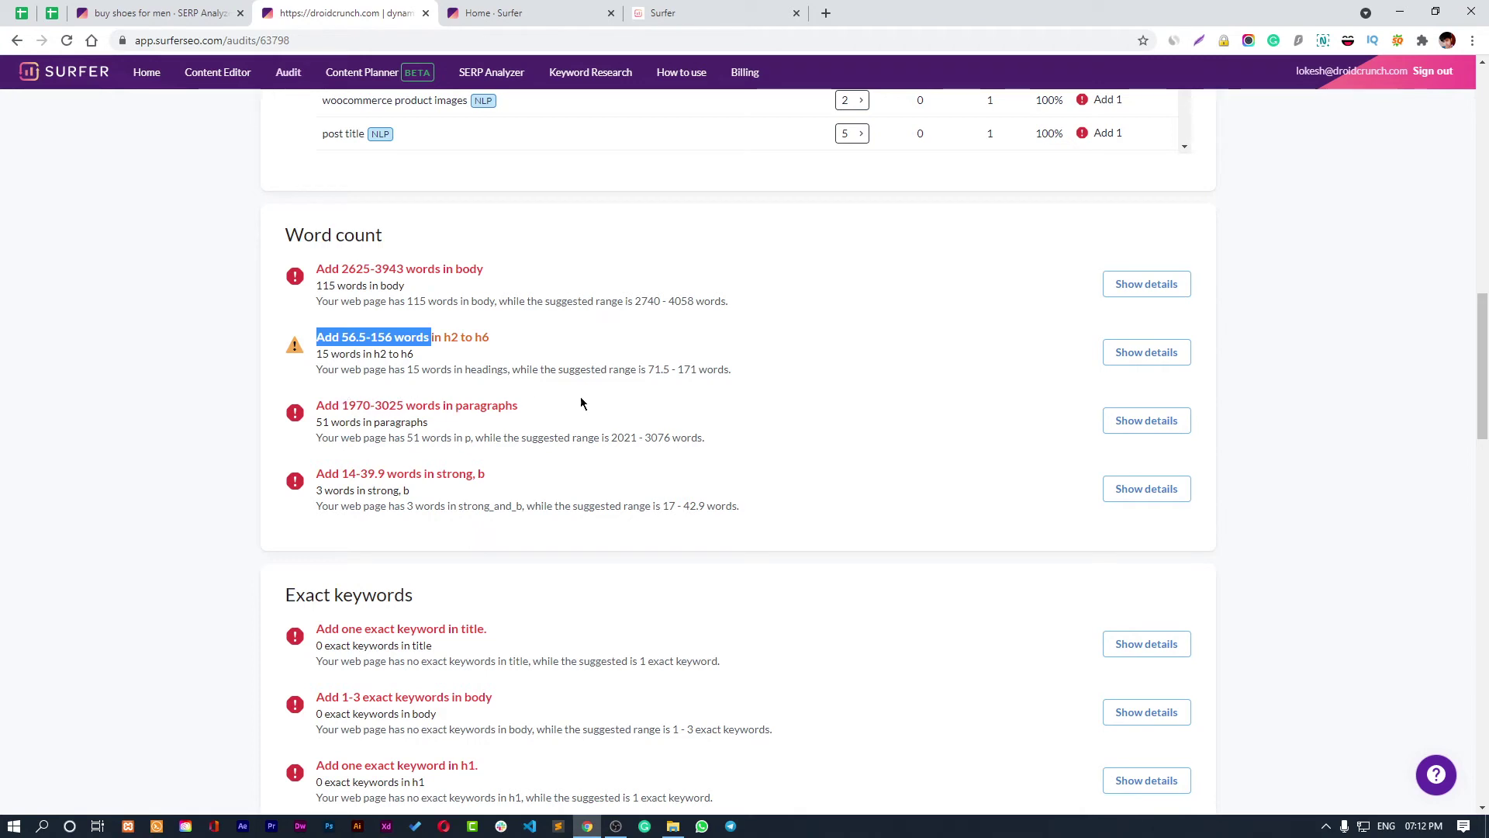
Check the word count comparison charts for paragraphs and for strong, b text, hiding each one after viewing.
{"action": "left_click", "coordinate": [1131, 421]}
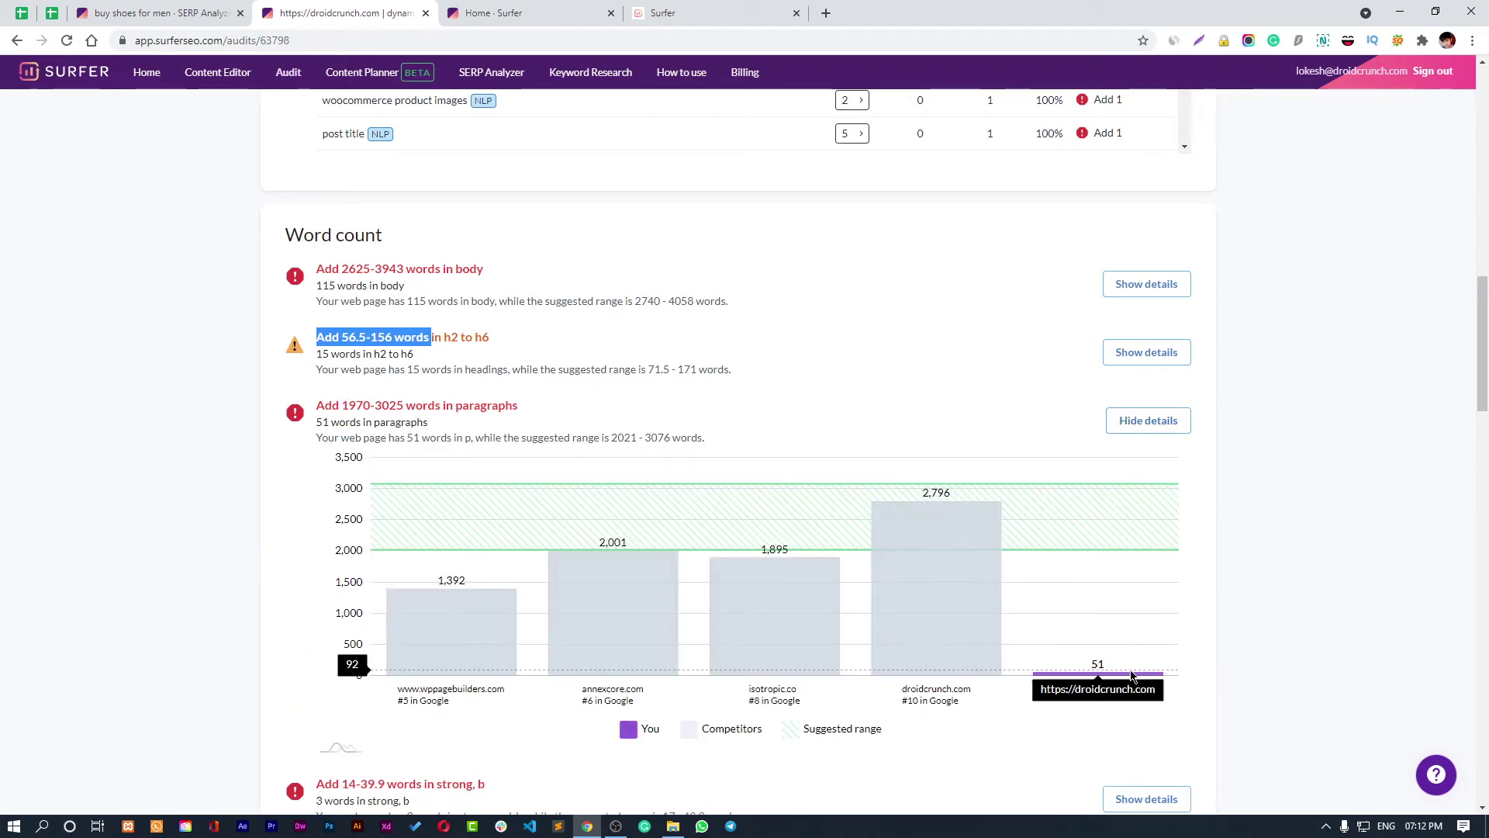
{"action": "left_click", "coordinate": [1170, 429]}
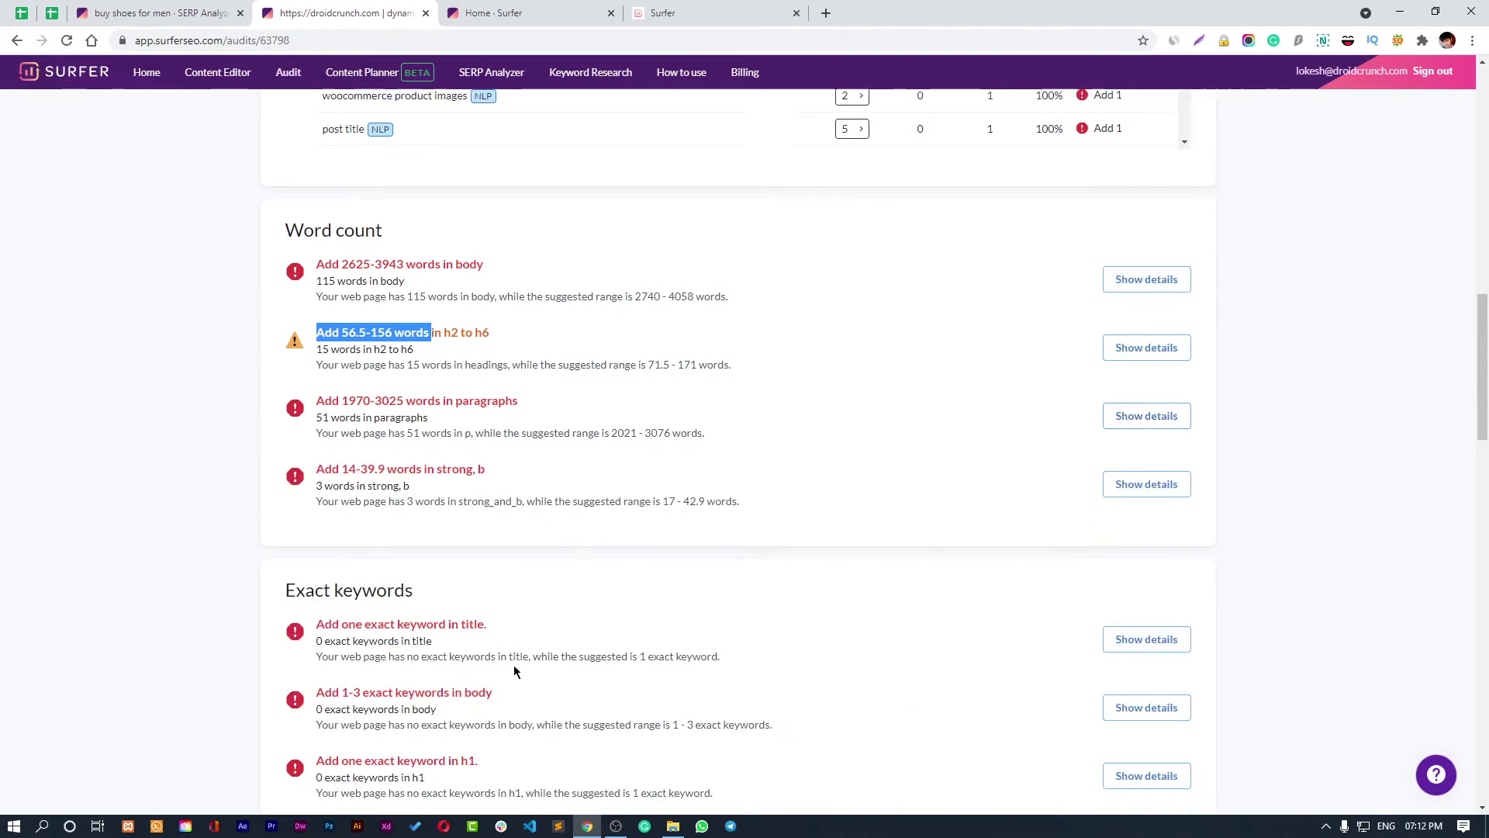
{"action": "scroll", "coordinate": [554, 672], "scroll_direction": "down", "scroll_amount": 3}
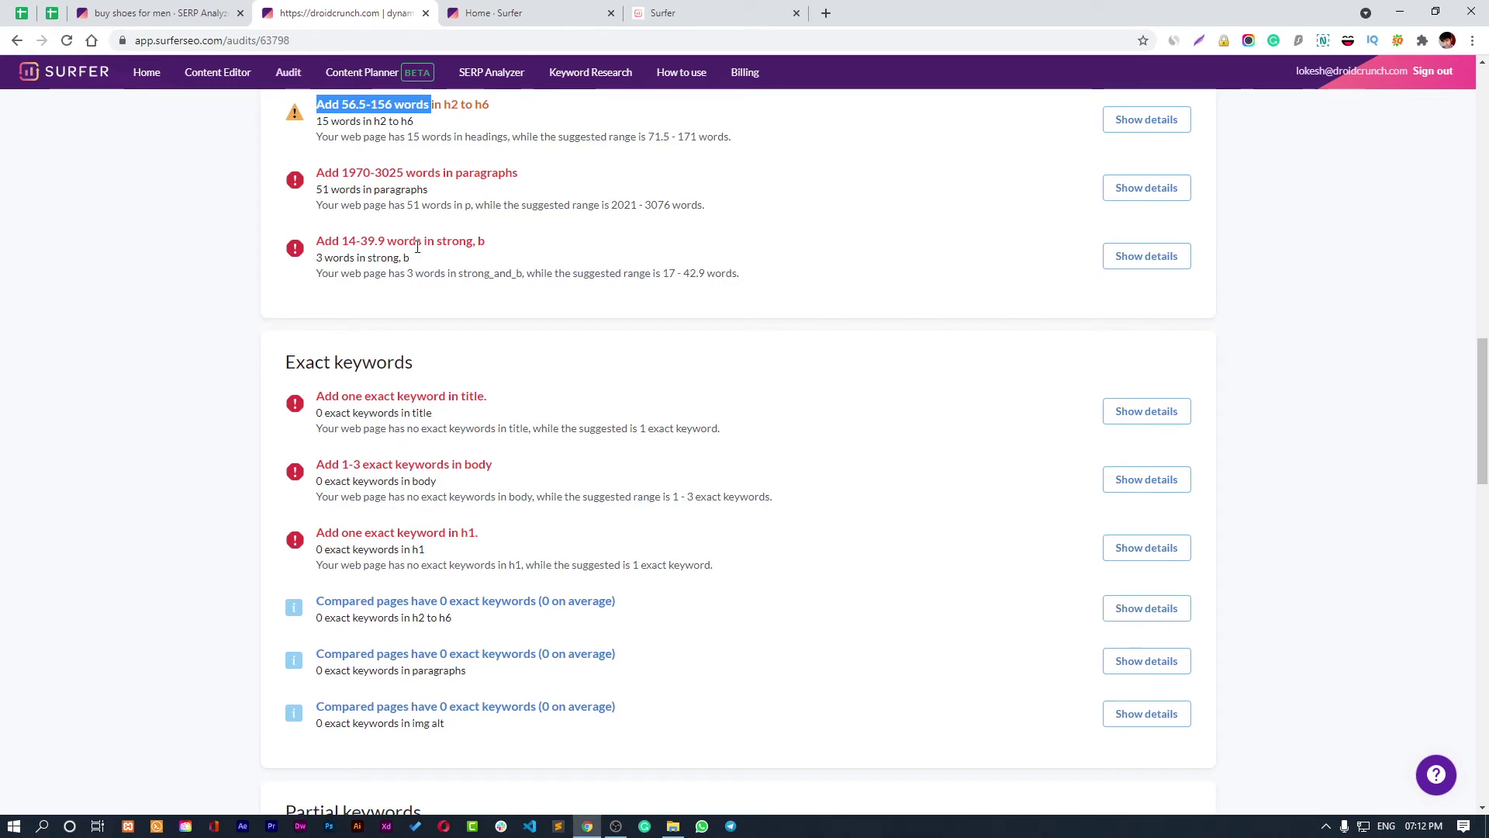
{"action": "left_click", "coordinate": [1132, 272]}
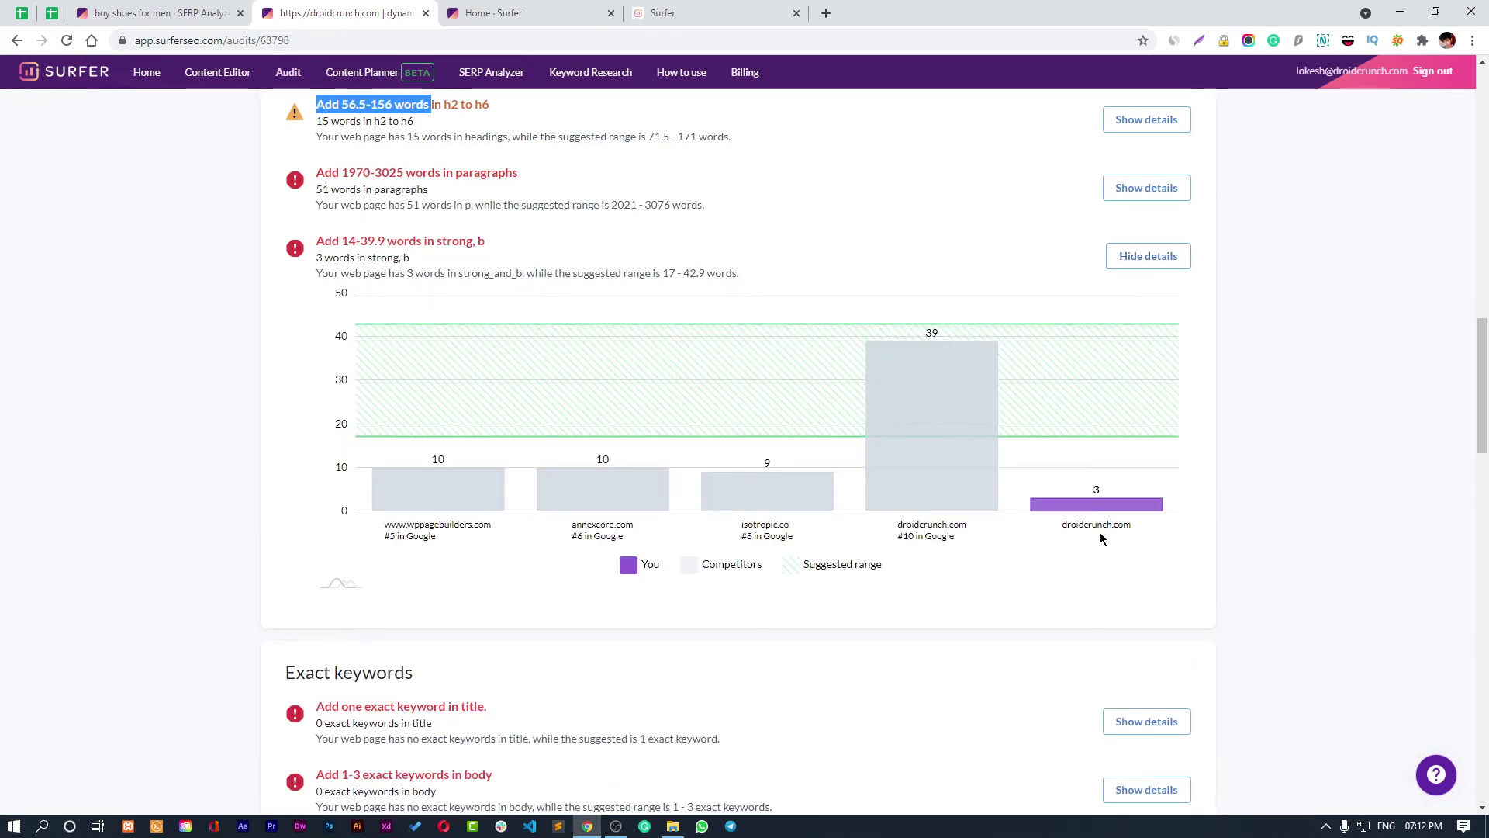
{"action": "left_click", "coordinate": [1159, 264]}
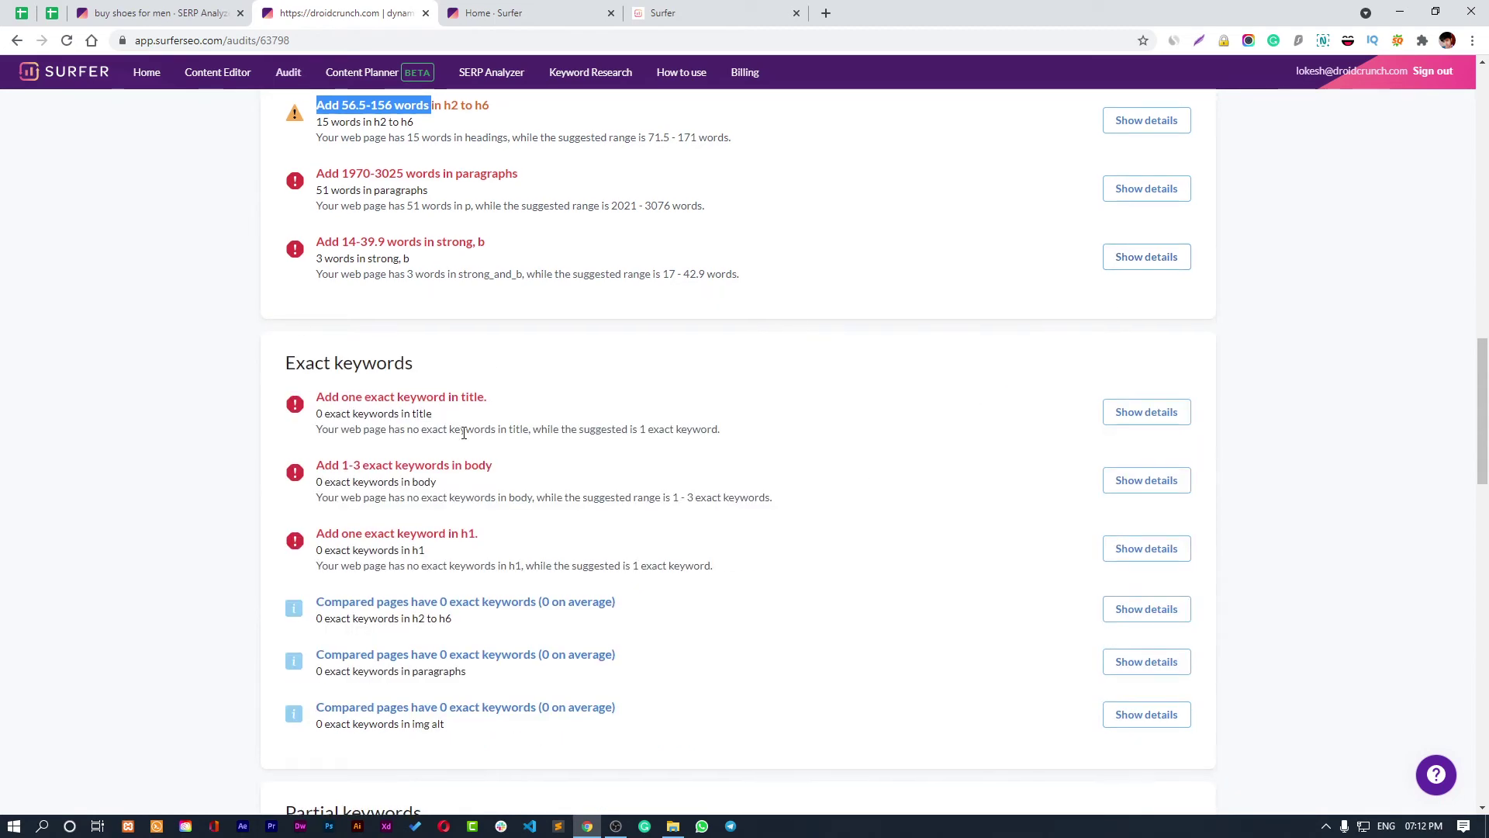
Review the remaining audit sections, from exact keywords and page structure to load time, and return to the audit header.
{"action": "scroll", "coordinate": [386, 409], "scroll_direction": "up", "scroll_amount": 7}
{"action": "scroll", "coordinate": [473, 349], "scroll_direction": "down", "scroll_amount": 5}
{"action": "scroll", "coordinate": [446, 474], "scroll_direction": "down", "scroll_amount": 4}
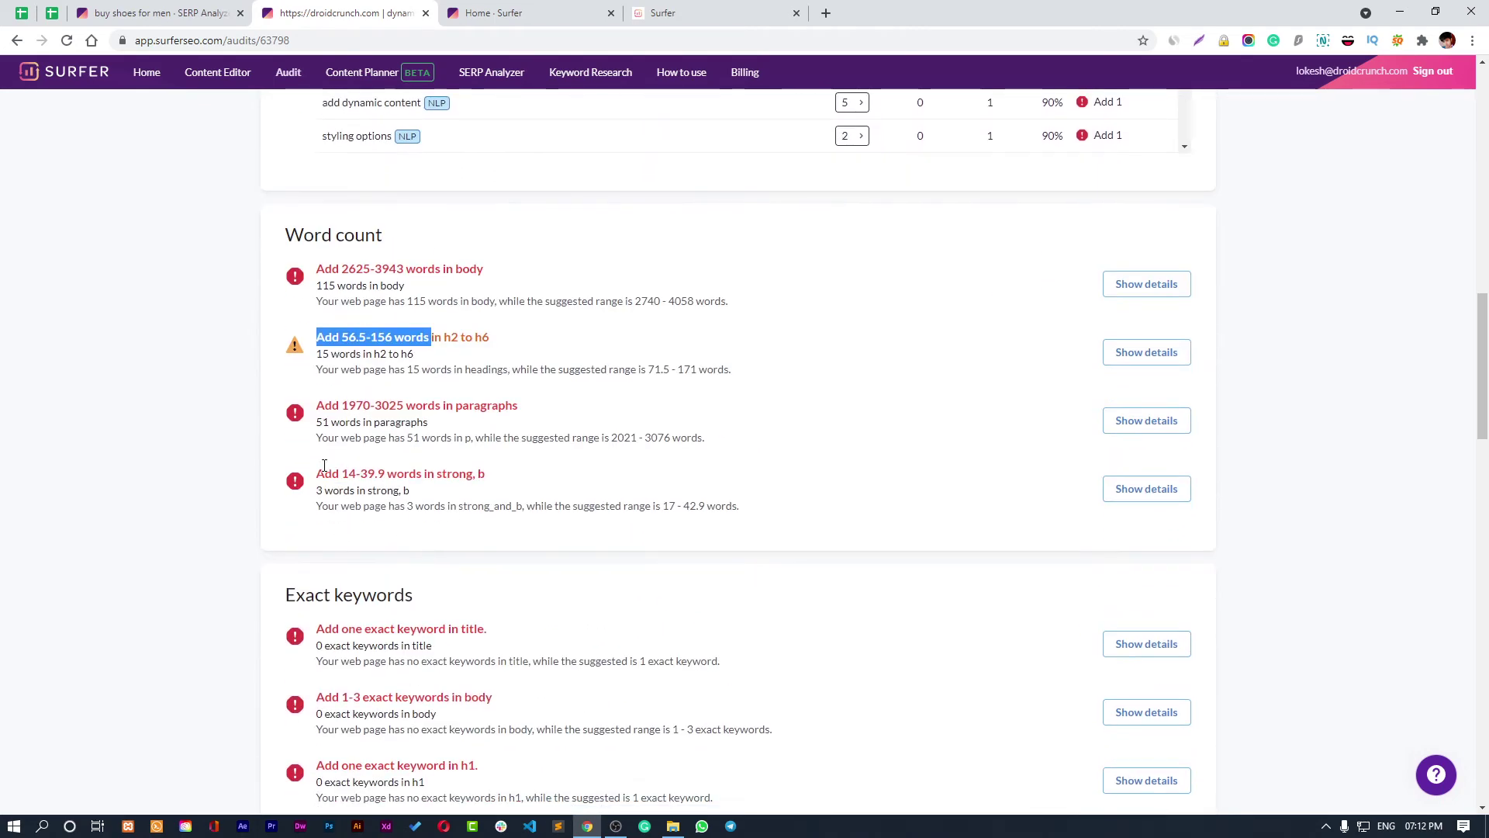
{"action": "left_click", "coordinate": [145, 356]}
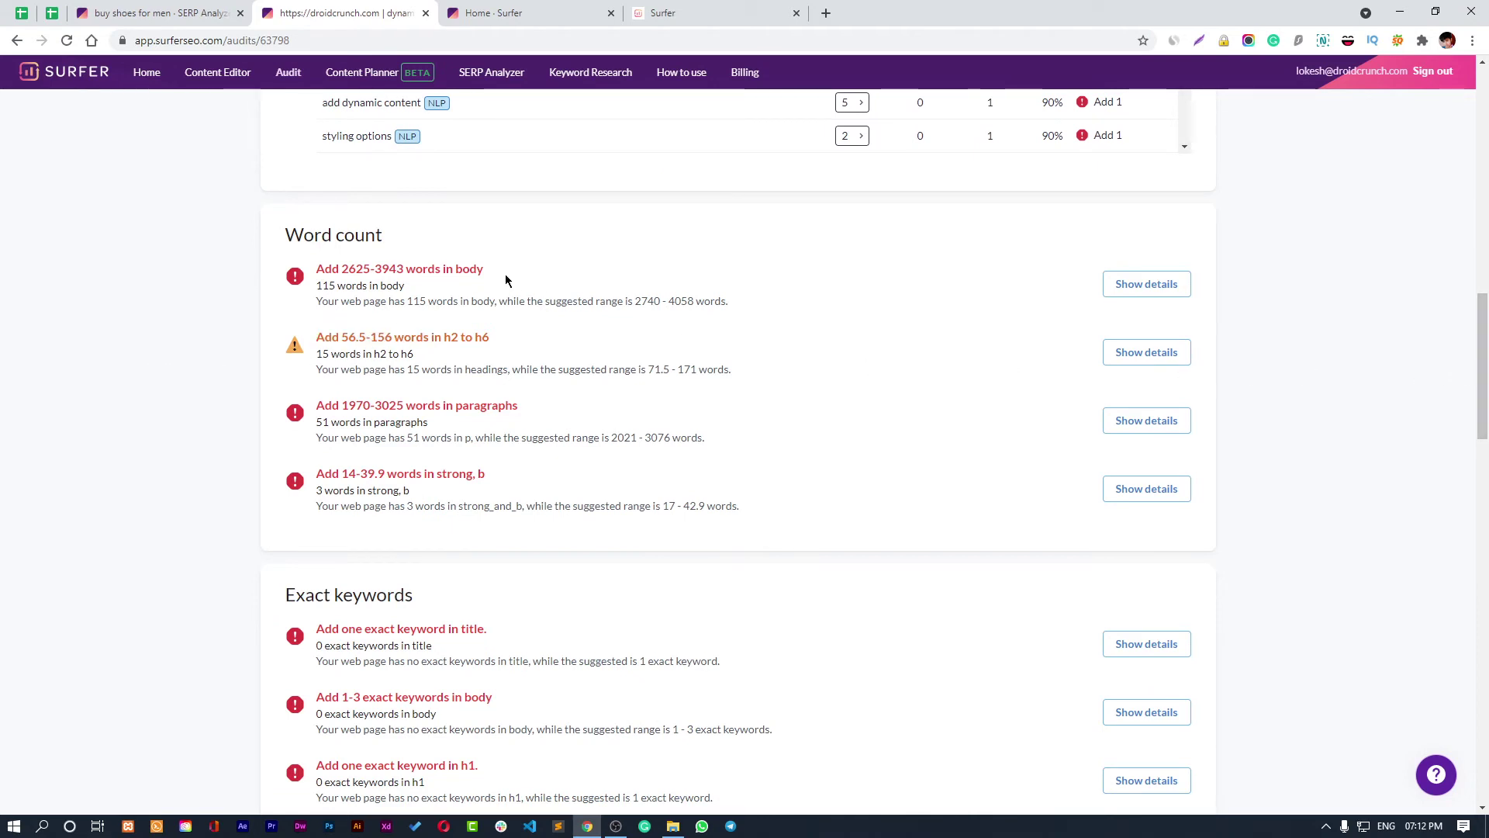
{"action": "scroll", "coordinate": [506, 280], "scroll_direction": "down", "scroll_amount": 3}
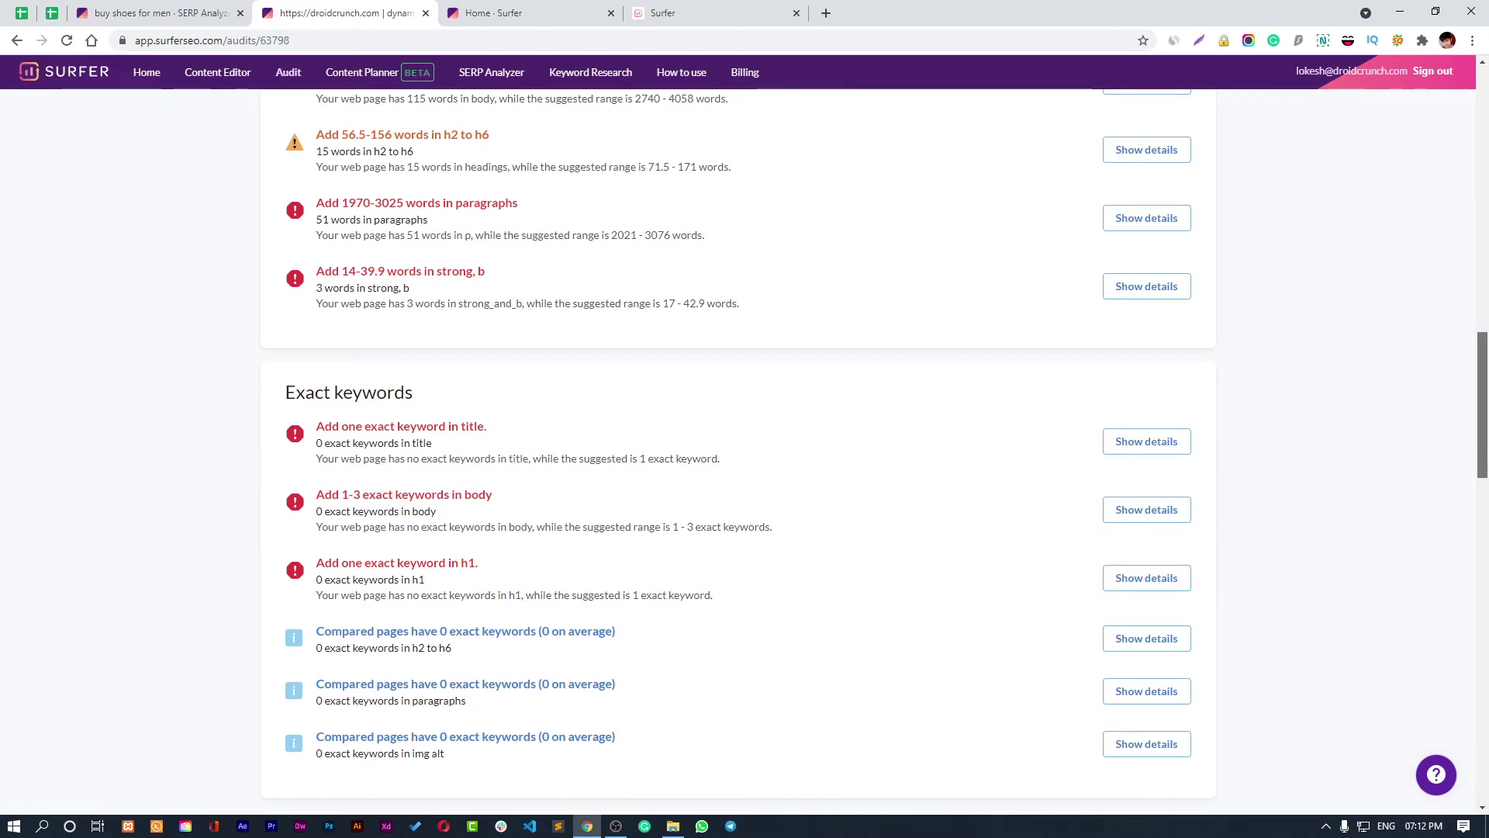
{"action": "left_click_drag", "start_coordinate": [1483, 415], "coordinate": [1485, 147]}
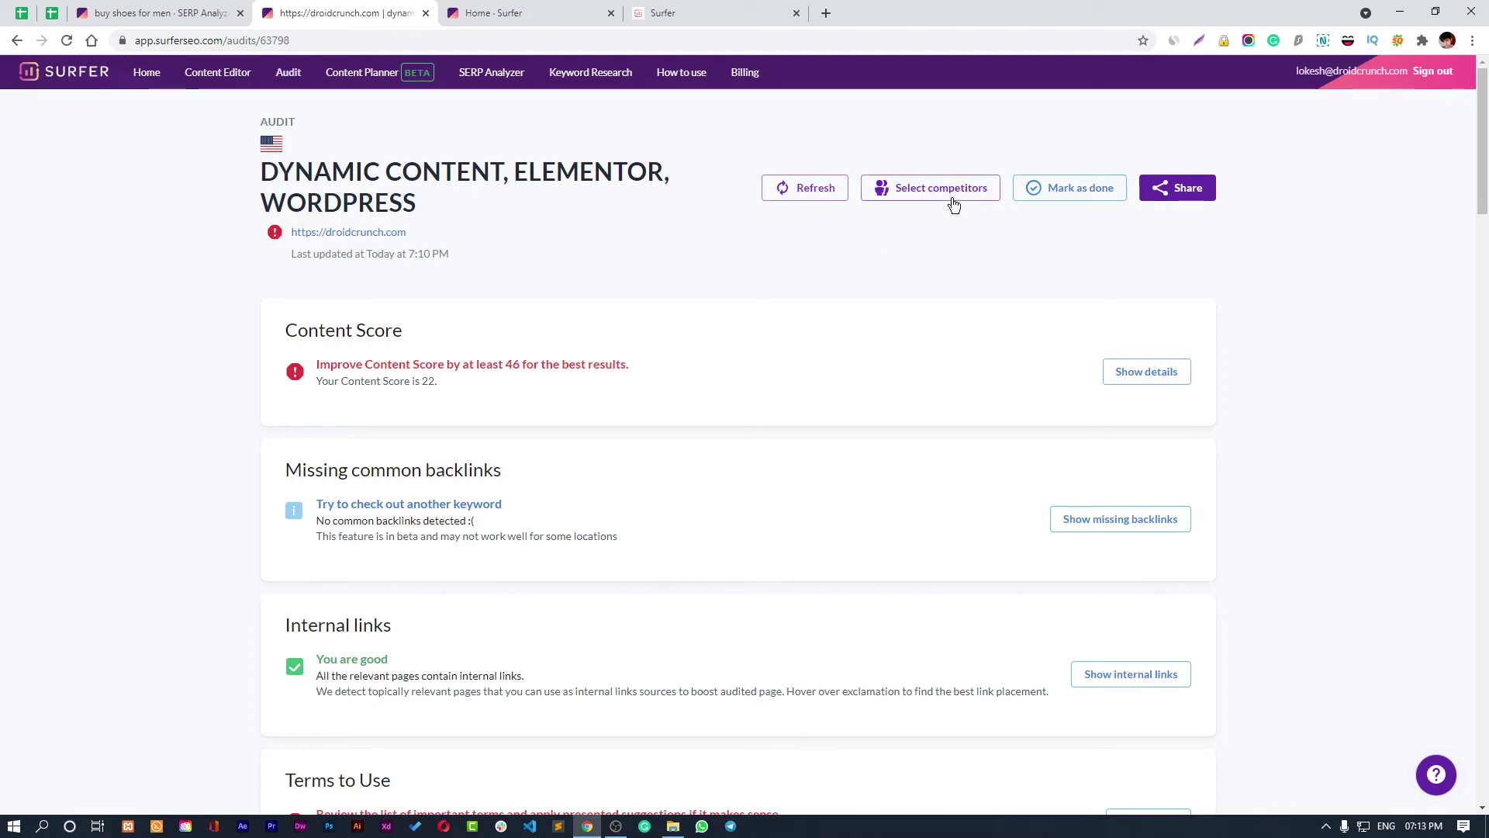
{"action": "scroll", "coordinate": [1483, 156], "scroll_direction": "down", "scroll_amount": 3}
{"action": "left_click_drag", "start_coordinate": [1485, 217], "coordinate": [1458, 749]}
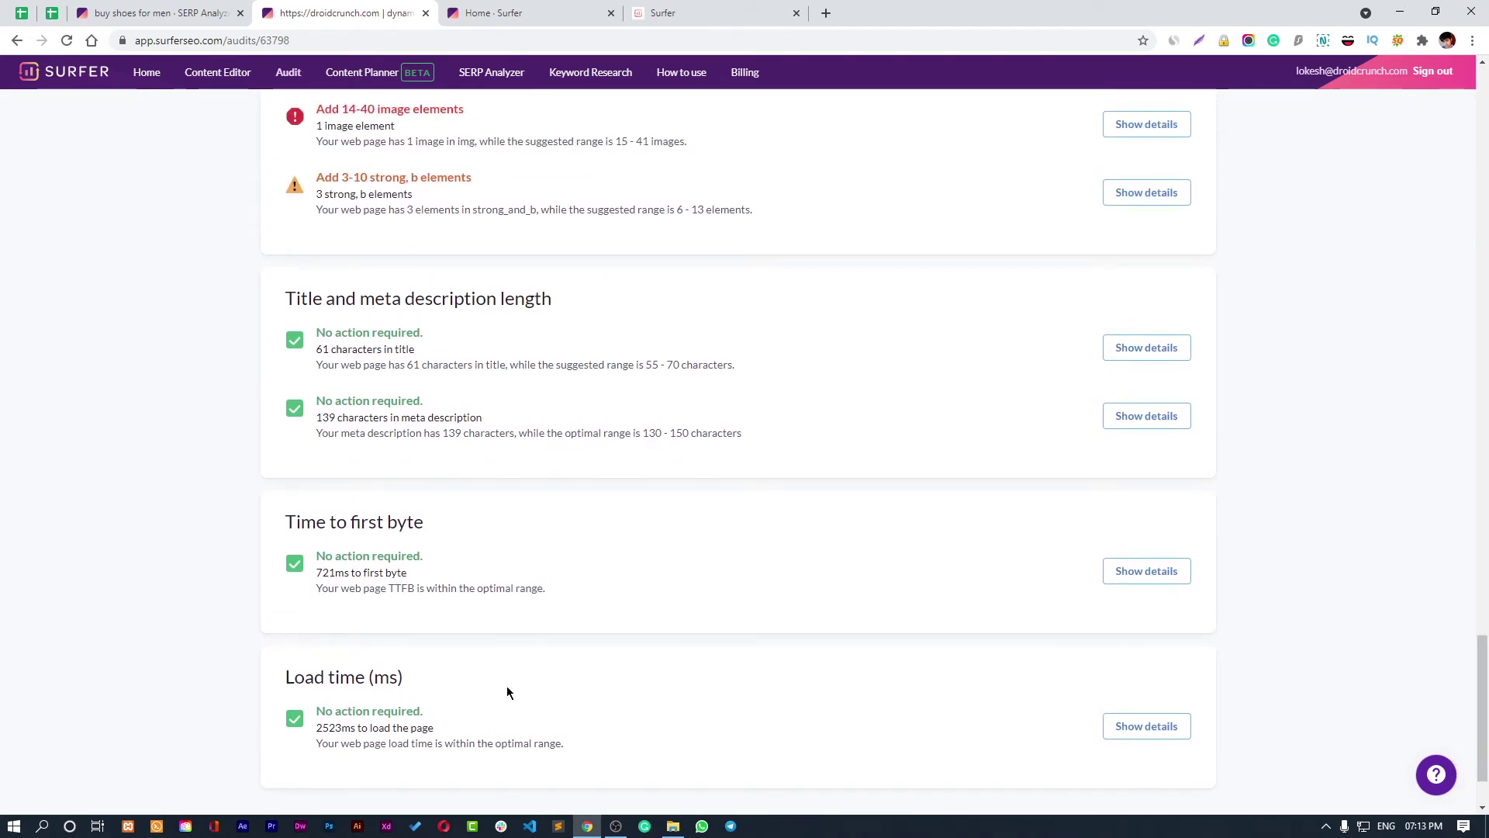
{"action": "scroll", "coordinate": [625, 374], "scroll_direction": "up", "scroll_amount": 9}
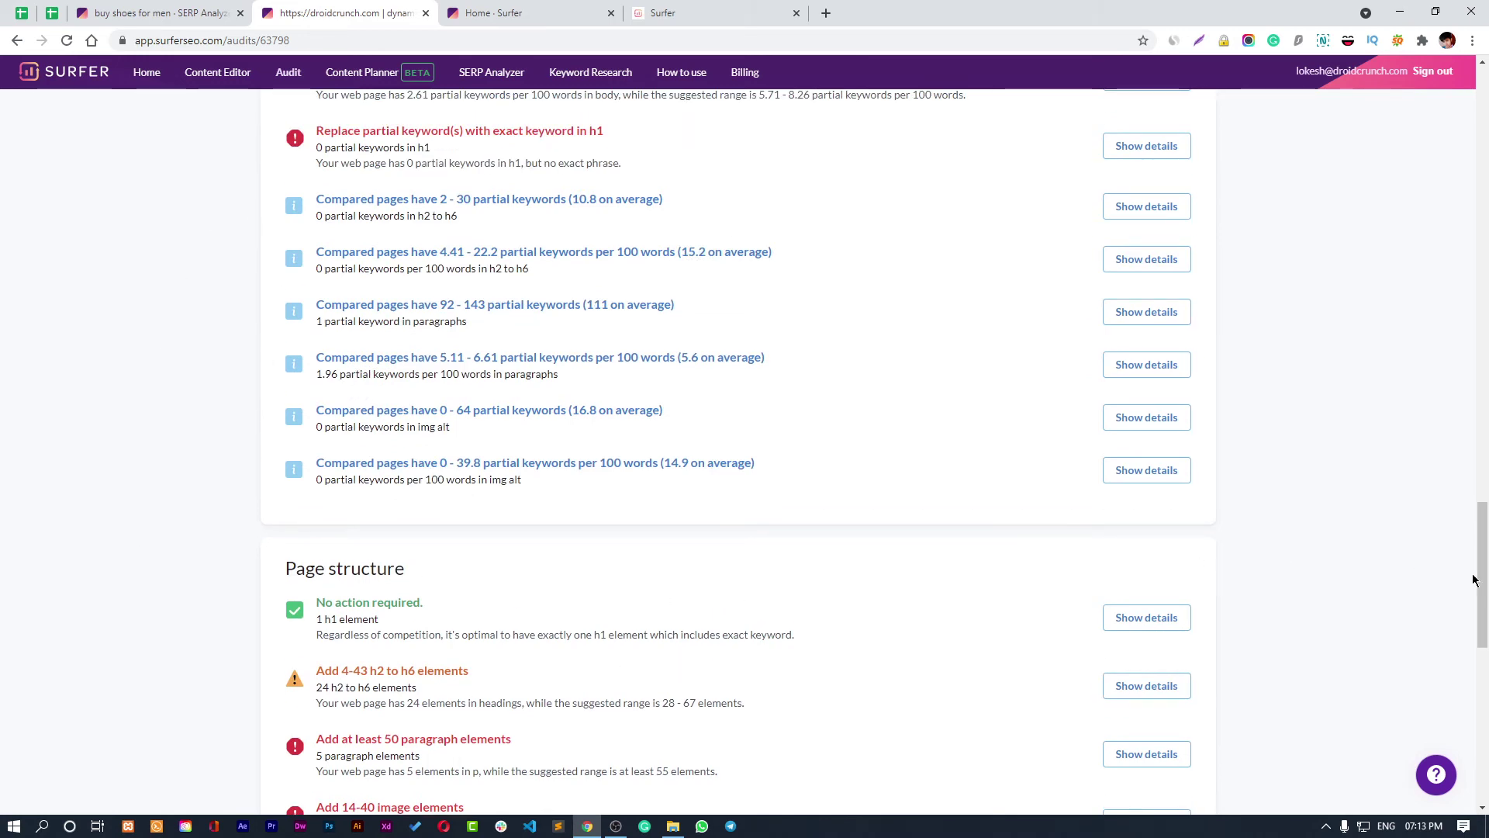
{"action": "left_click_drag", "start_coordinate": [1480, 578], "coordinate": [1480, 145]}
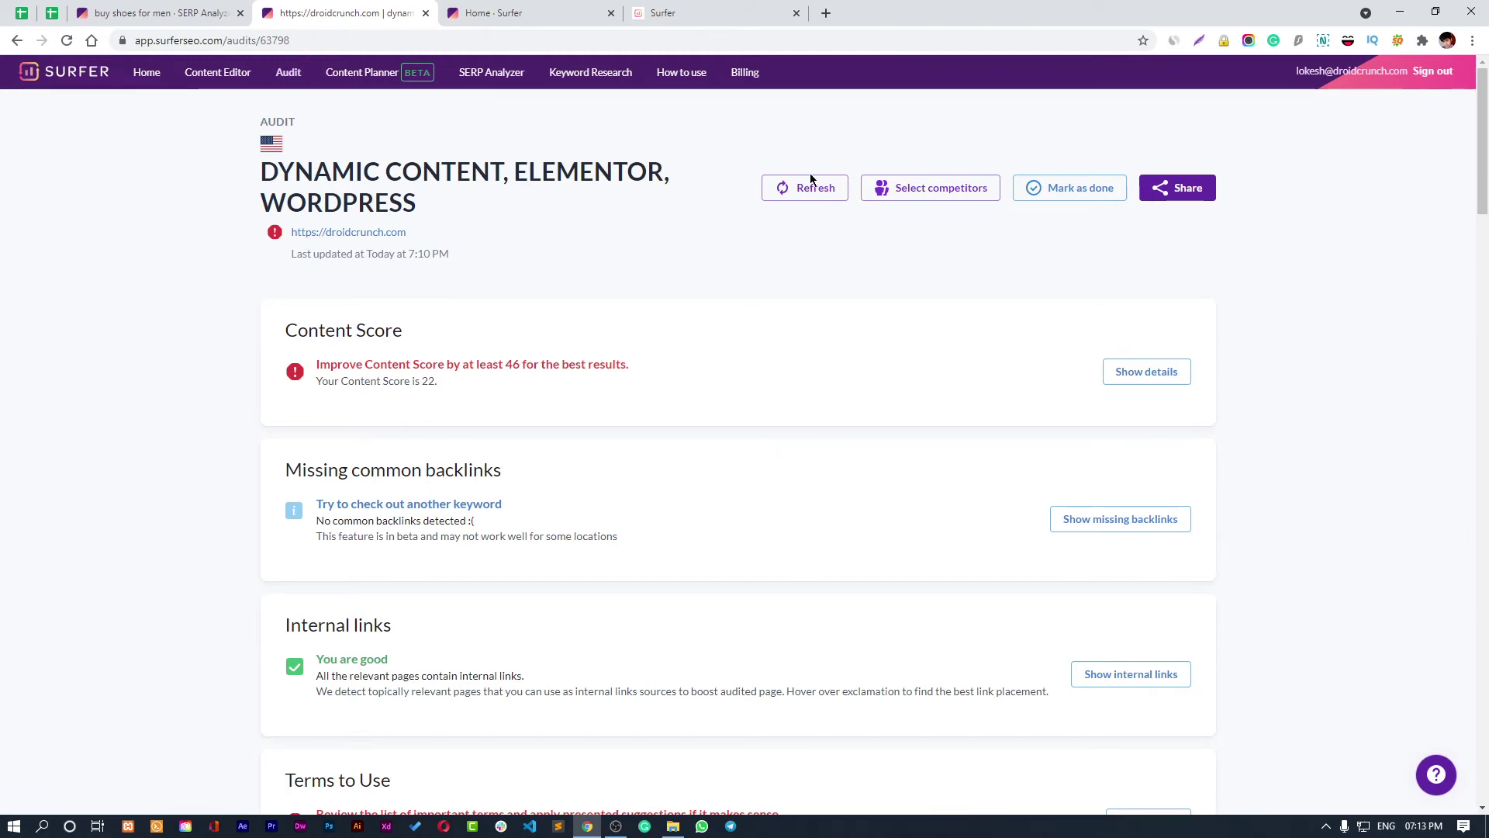
{"action": "left_click_drag", "start_coordinate": [1483, 194], "coordinate": [1350, 161]}
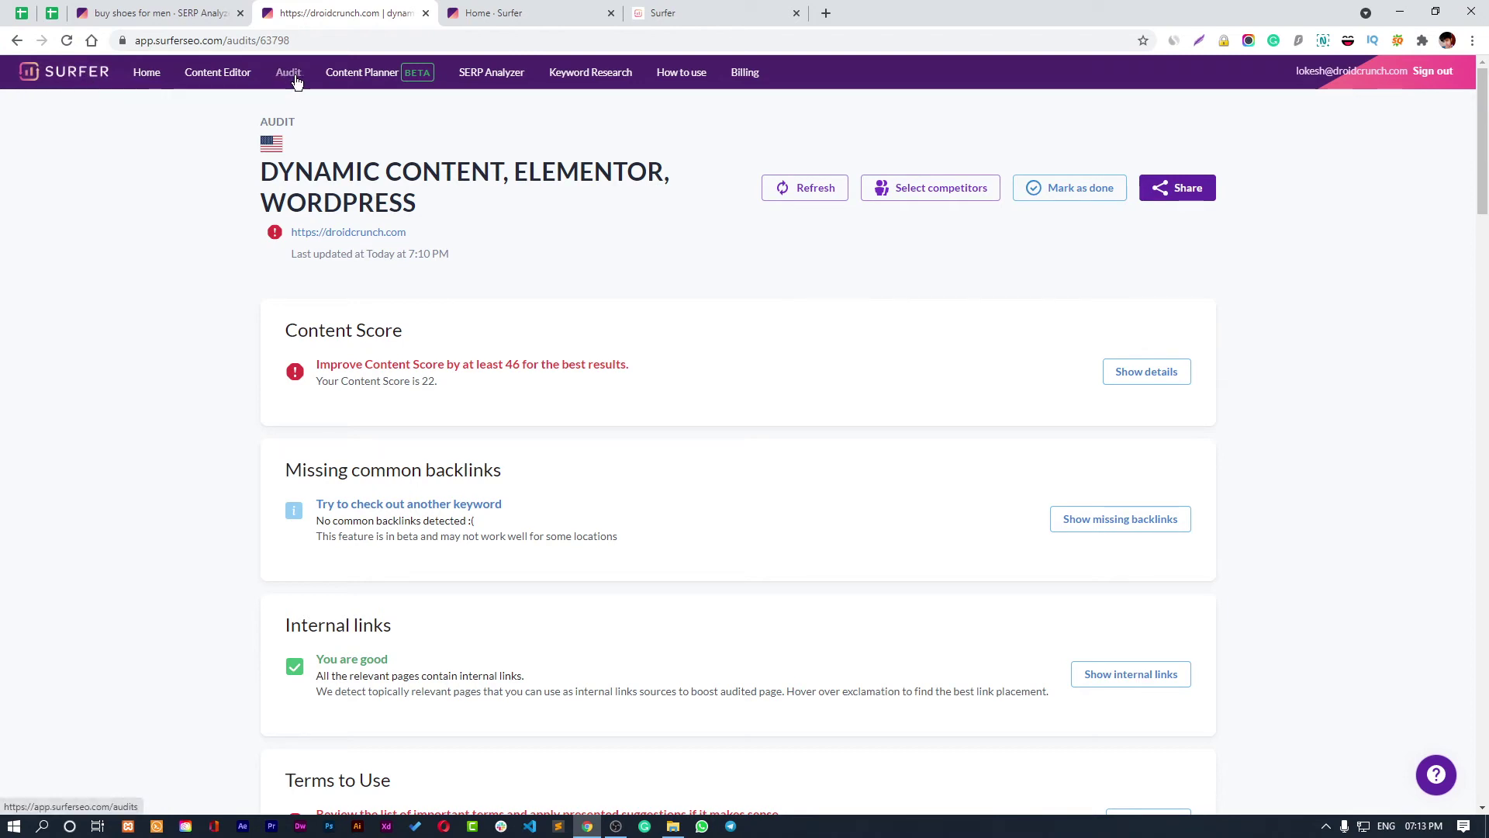
Open the saved Content Planner query "how to write seo friendly blog" and browse its topic clusters.
{"action": "left_click", "coordinate": [345, 75]}
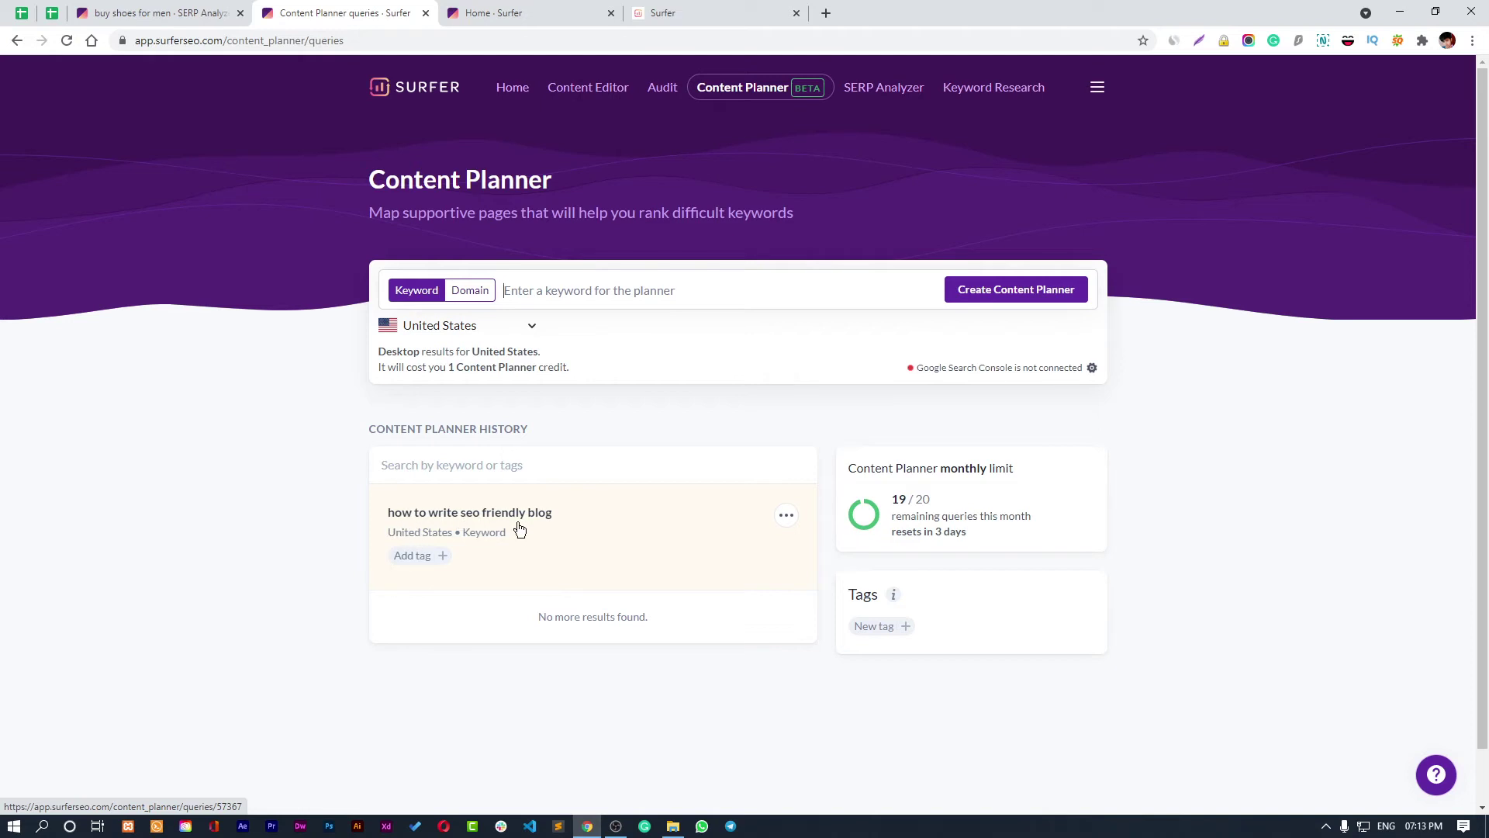
{"action": "left_click", "coordinate": [610, 549]}
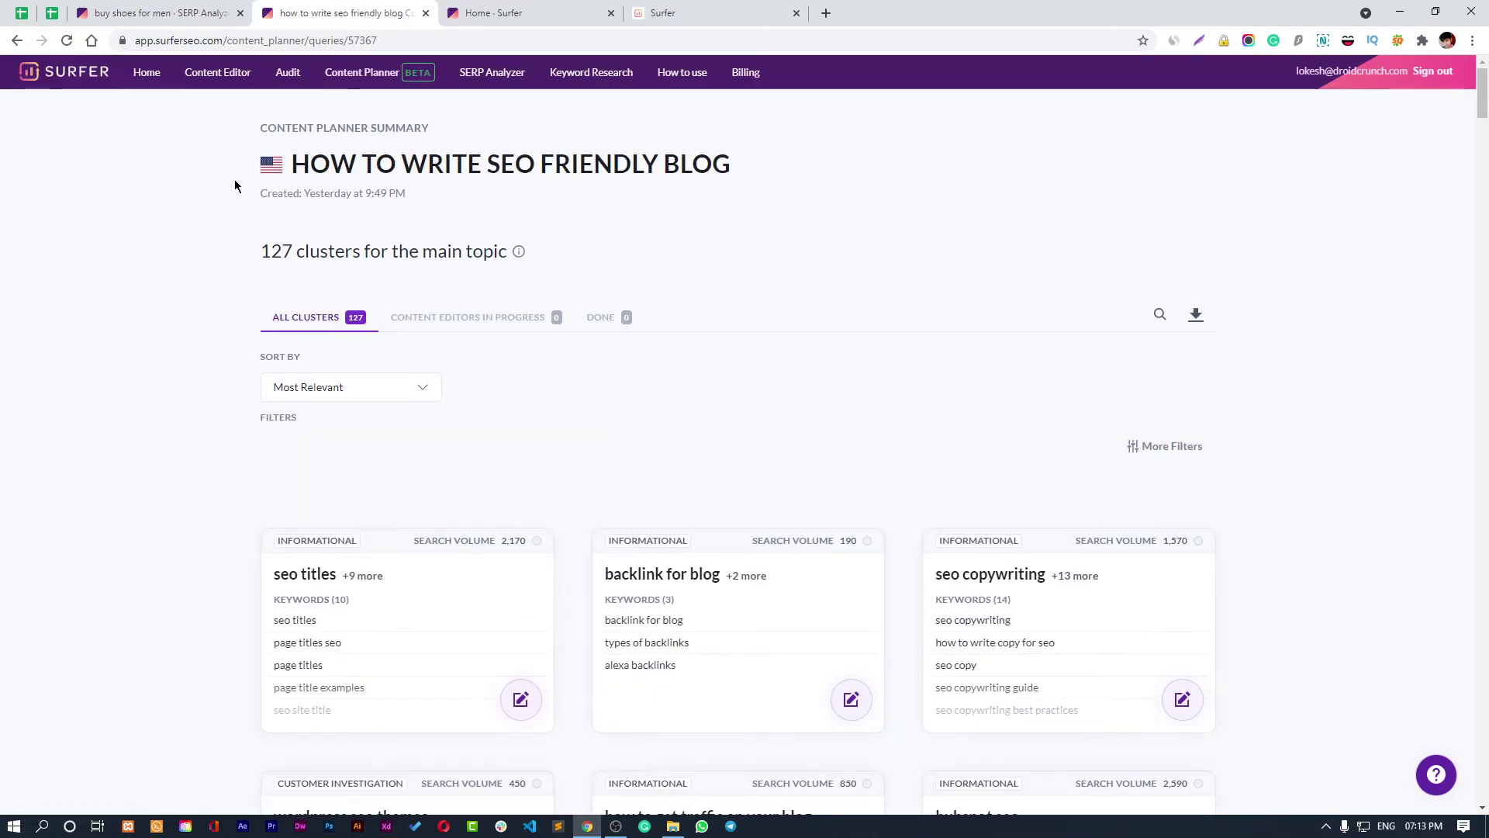
{"action": "scroll", "coordinate": [357, 469], "scroll_direction": "down", "scroll_amount": 3}
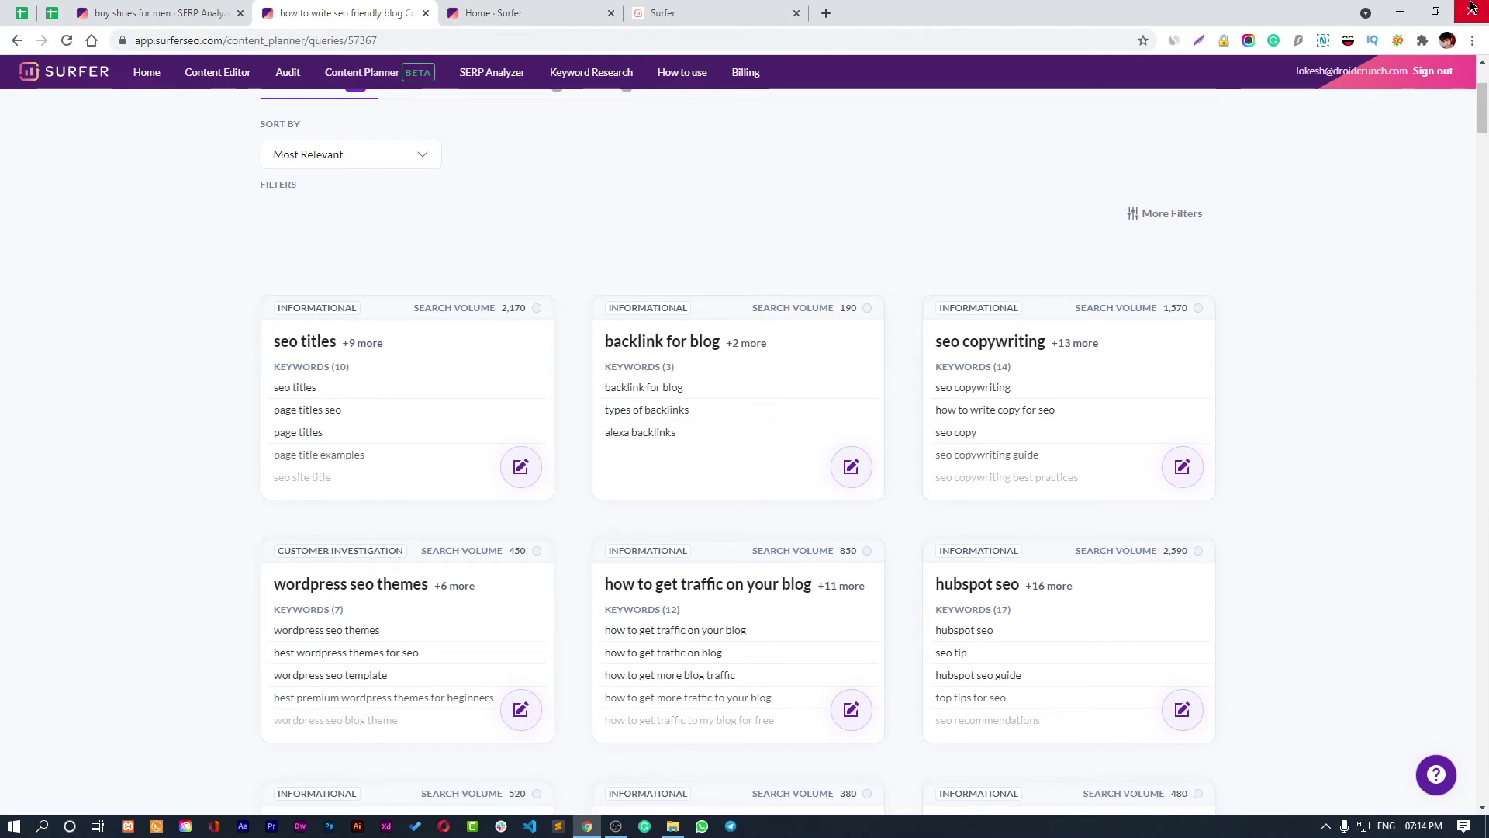
{"action": "mouse_move", "coordinate": [1482, 108]}
{"action": "left_mouse_down"}
{"action": "mouse_move", "coordinate": [1483, 94]}
{"action": "mouse_move", "coordinate": [1484, 118]}
{"action": "left_mouse_up"}
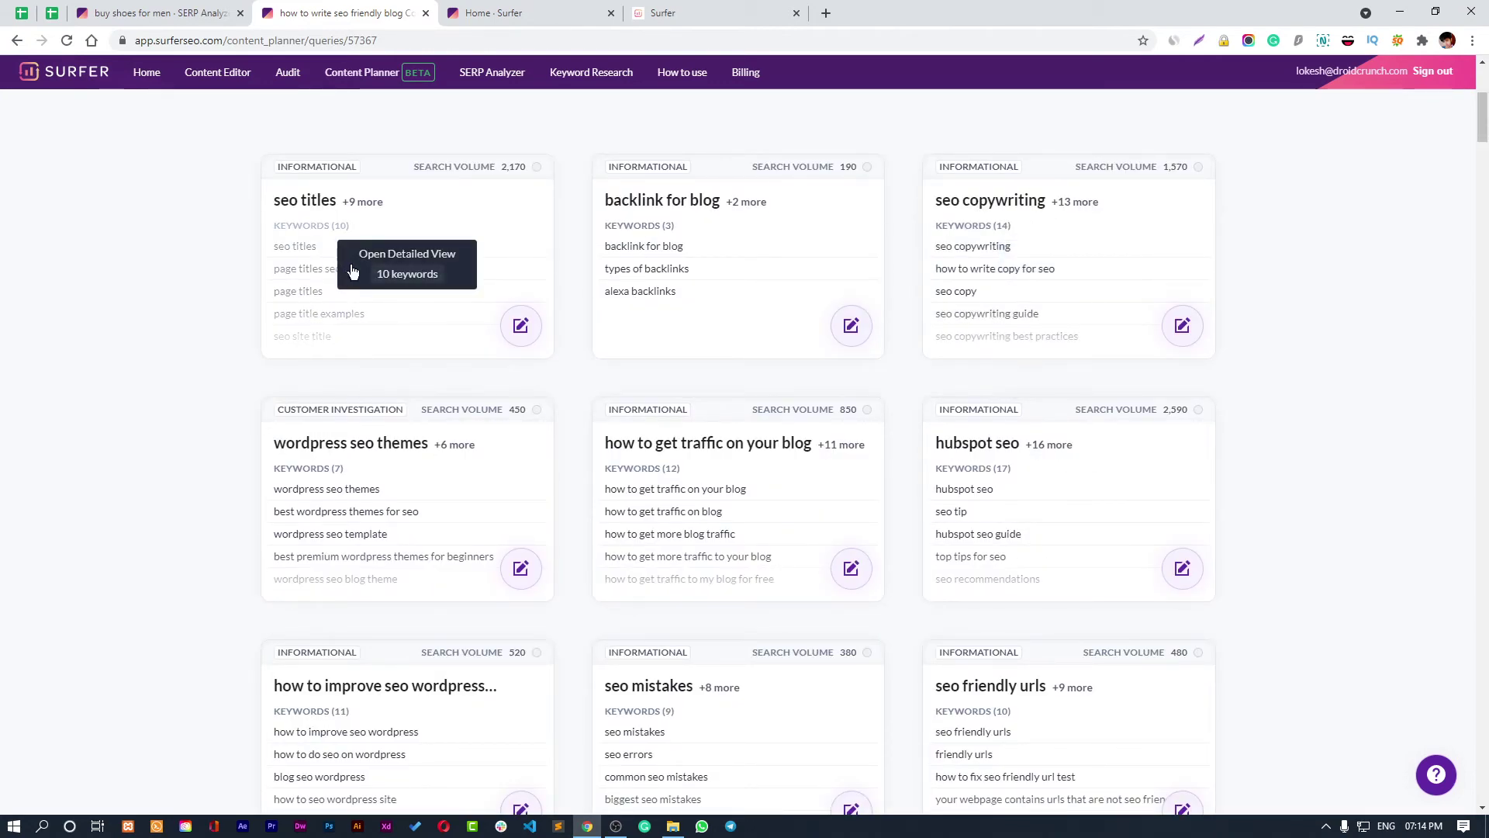
Open the detailed view of the "seo titles" cluster and look through its included keywords.
{"action": "left_click", "coordinate": [412, 279]}
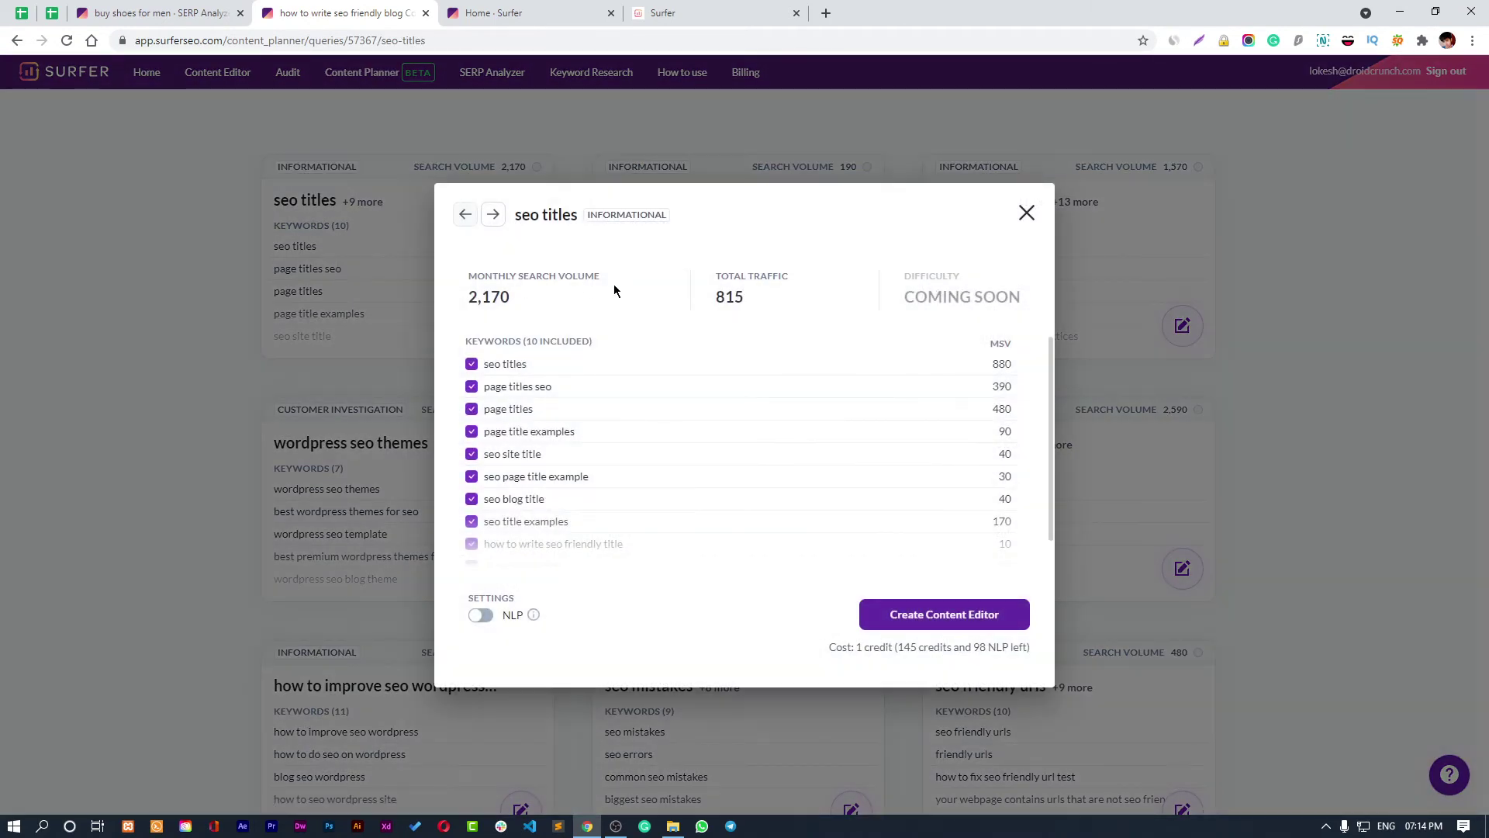
{"action": "scroll", "coordinate": [582, 403], "scroll_direction": "down", "scroll_amount": 1}
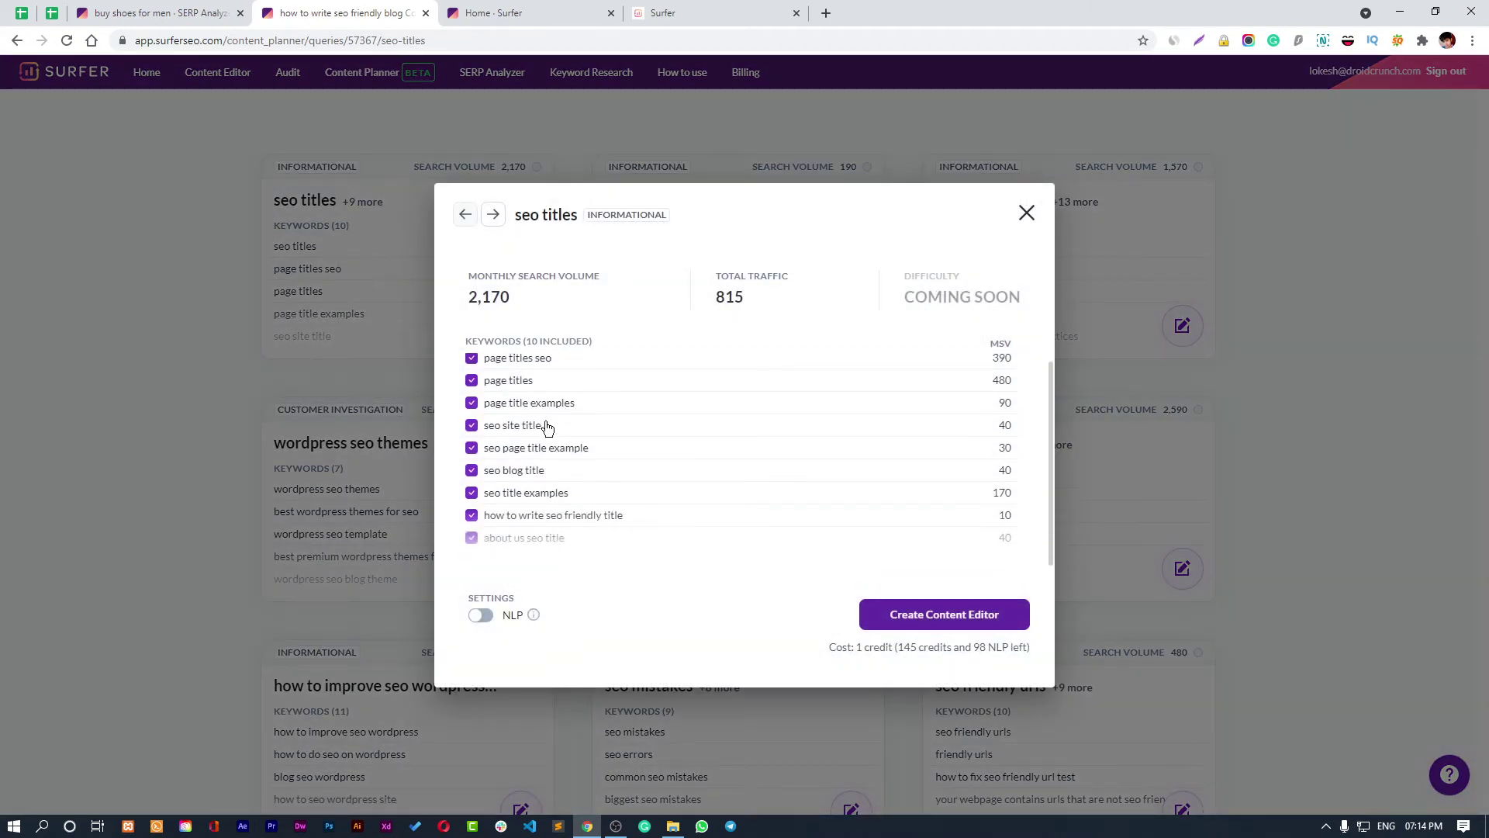
{"action": "scroll", "coordinate": [546, 408], "scroll_direction": "up", "scroll_amount": 1}
{"action": "scroll", "coordinate": [546, 409], "scroll_direction": "down", "scroll_amount": 1}
{"action": "scroll", "coordinate": [546, 408], "scroll_direction": "up", "scroll_amount": 1}
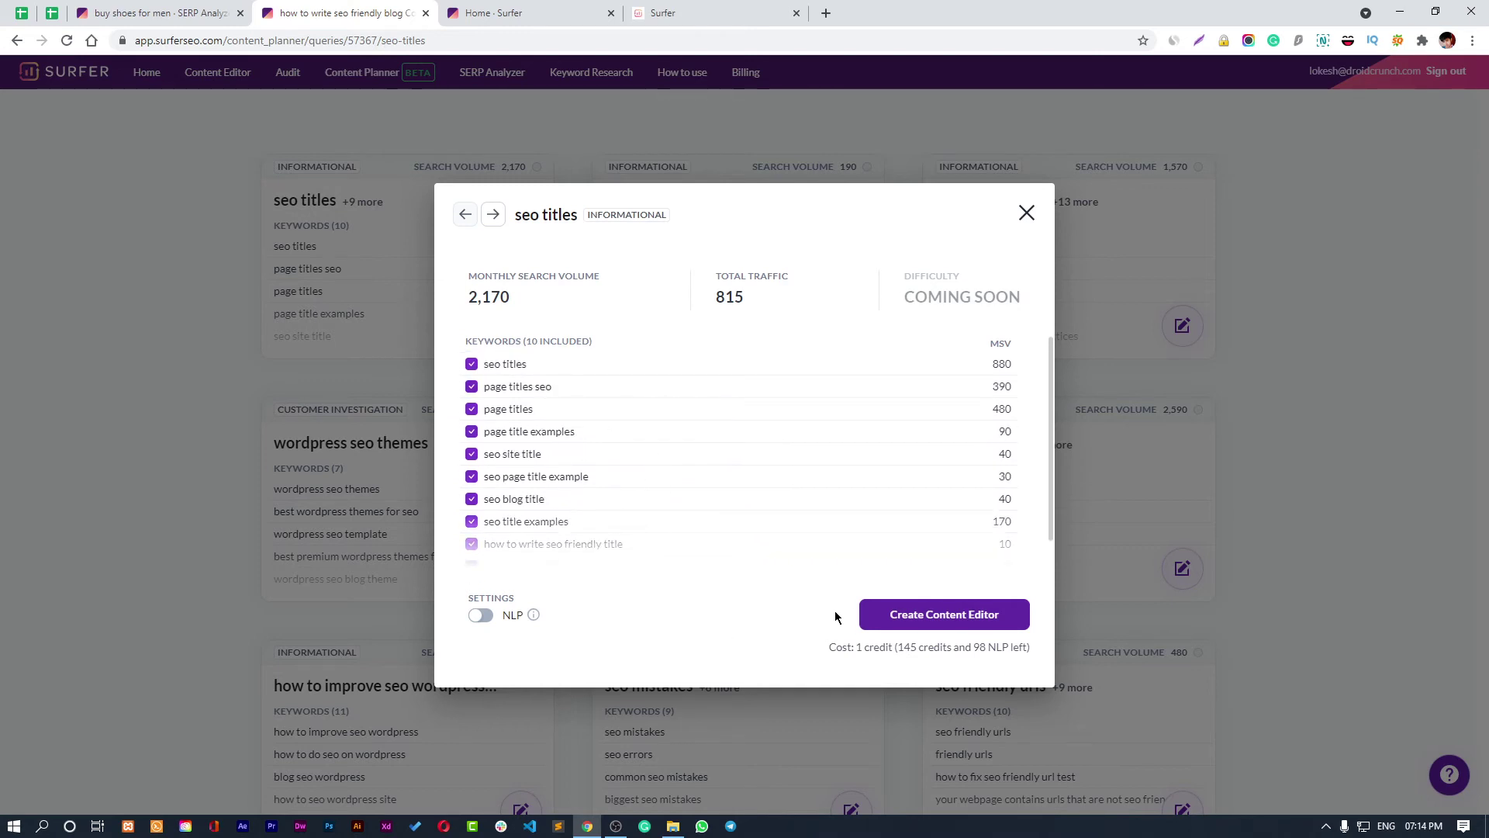
Close the "seo titles" cluster details, look through the remaining topic clusters and return to the planner summary header.
{"action": "left_click", "coordinate": [1026, 213]}
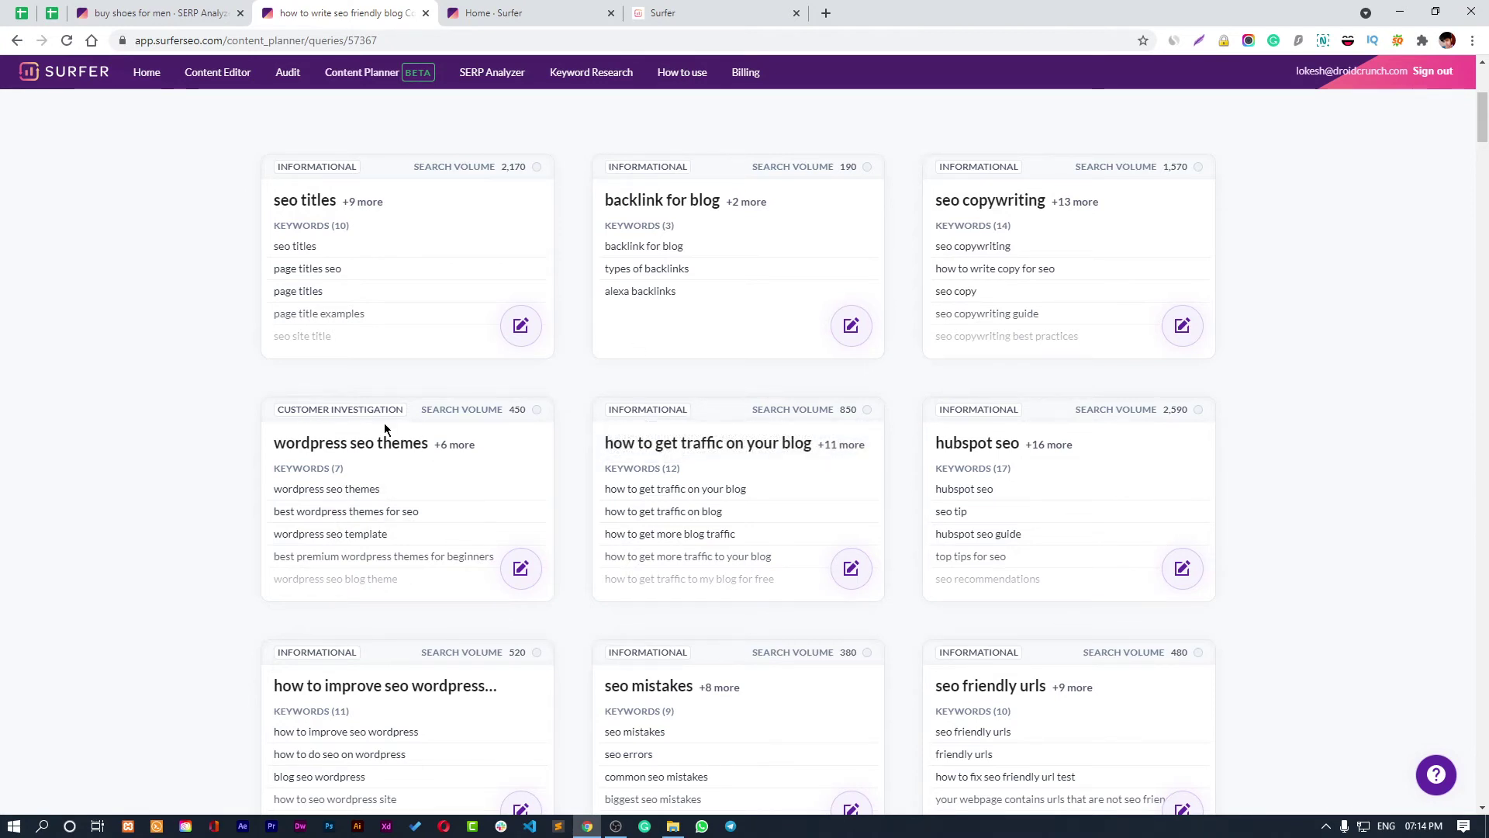
{"action": "scroll", "coordinate": [726, 596], "scroll_direction": "down", "scroll_amount": 1}
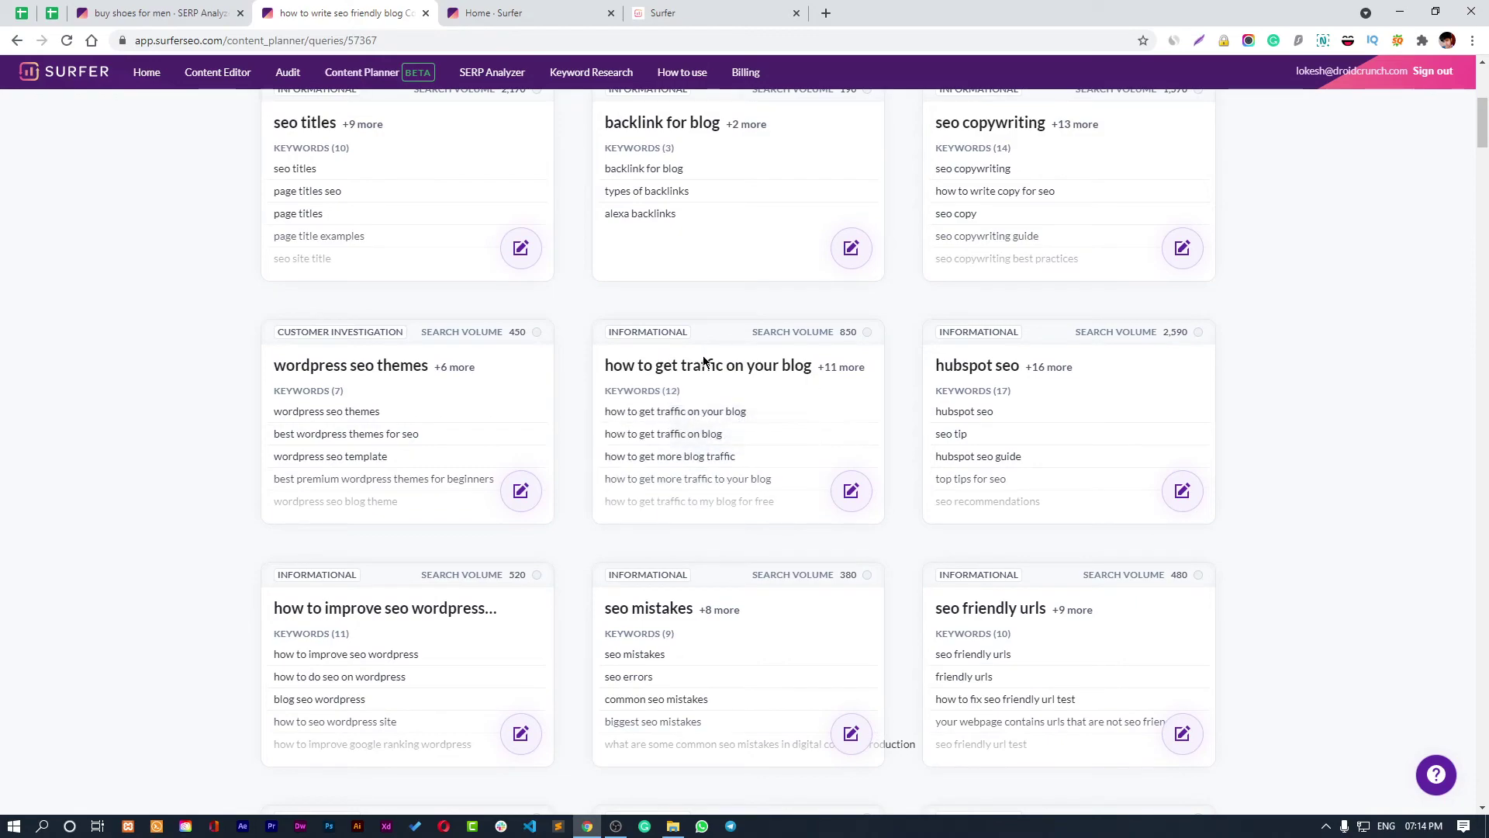
{"action": "scroll", "coordinate": [1436, 625], "scroll_direction": "up", "scroll_amount": 5}
{"action": "scroll", "coordinate": [1453, 622], "scroll_direction": "down", "scroll_amount": 16}
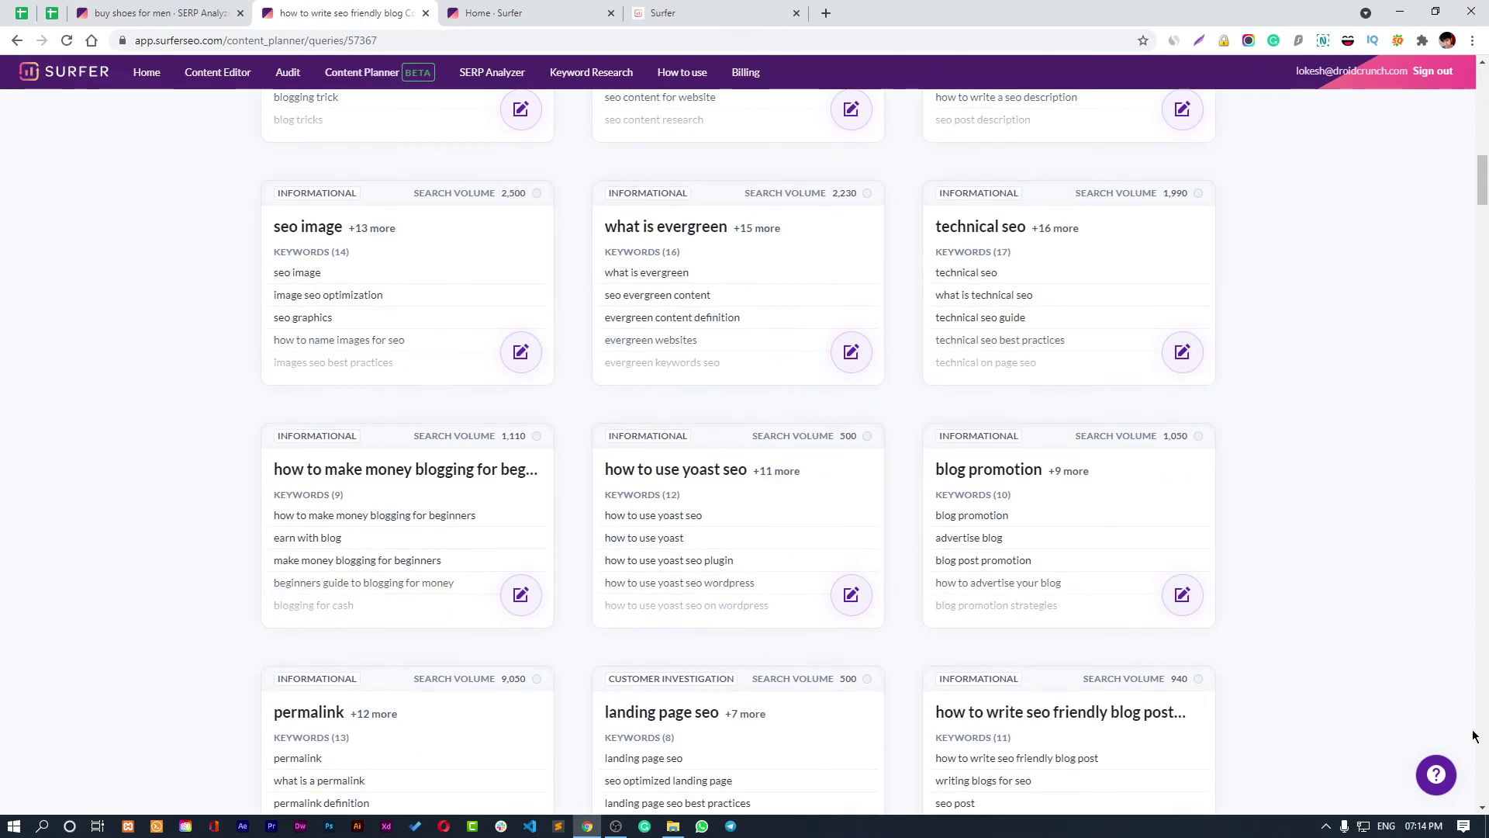
{"action": "scroll", "coordinate": [1331, 297], "scroll_direction": "up", "scroll_amount": 7}
{"action": "scroll", "coordinate": [1329, 246], "scroll_direction": "down", "scroll_amount": 10}
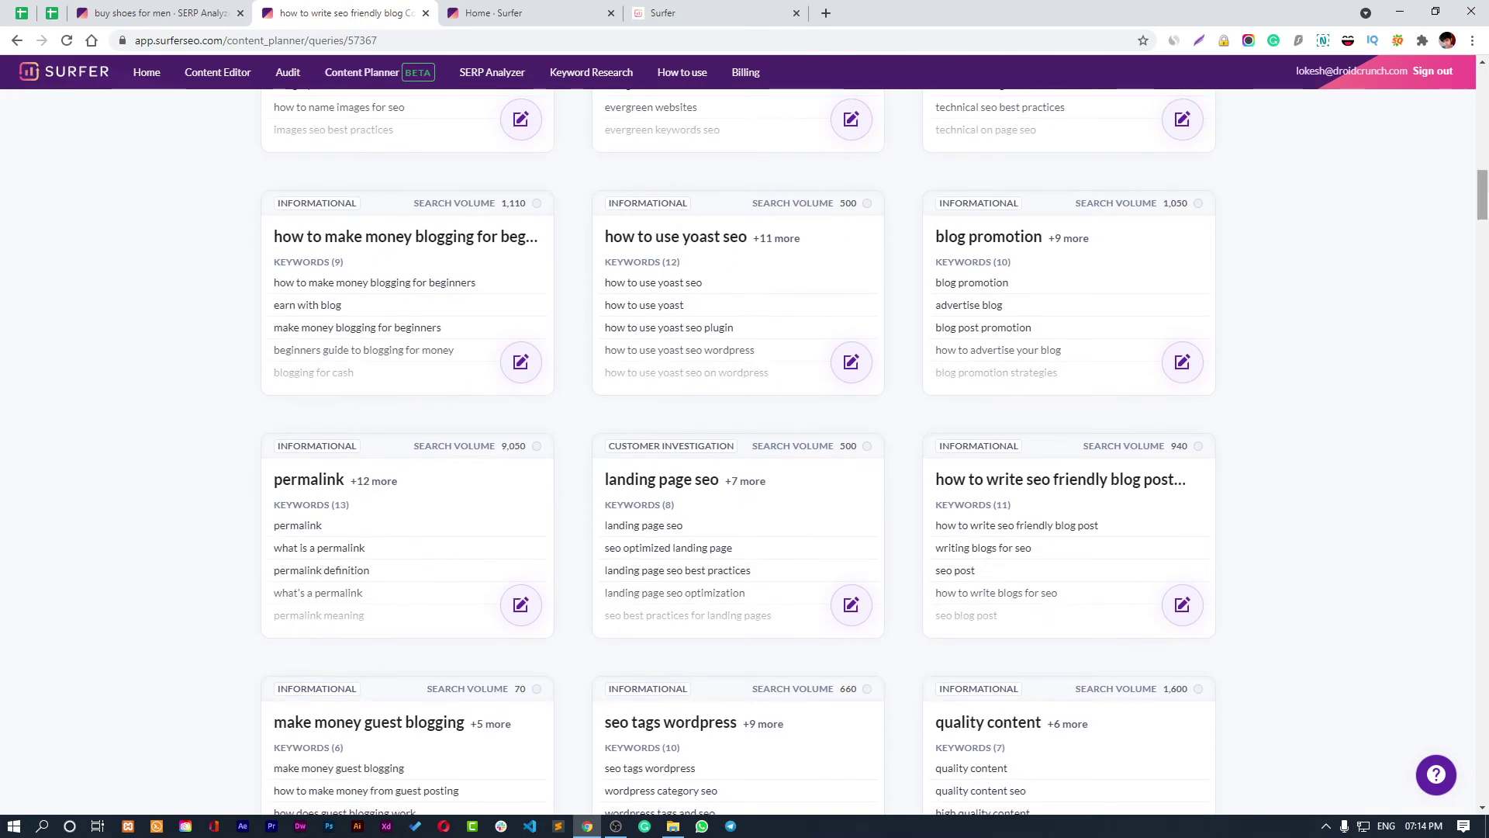
{"action": "scroll", "coordinate": [1330, 245], "scroll_direction": "down", "scroll_amount": 10}
{"action": "scroll", "coordinate": [738, 450], "scroll_direction": "down", "scroll_amount": 18}
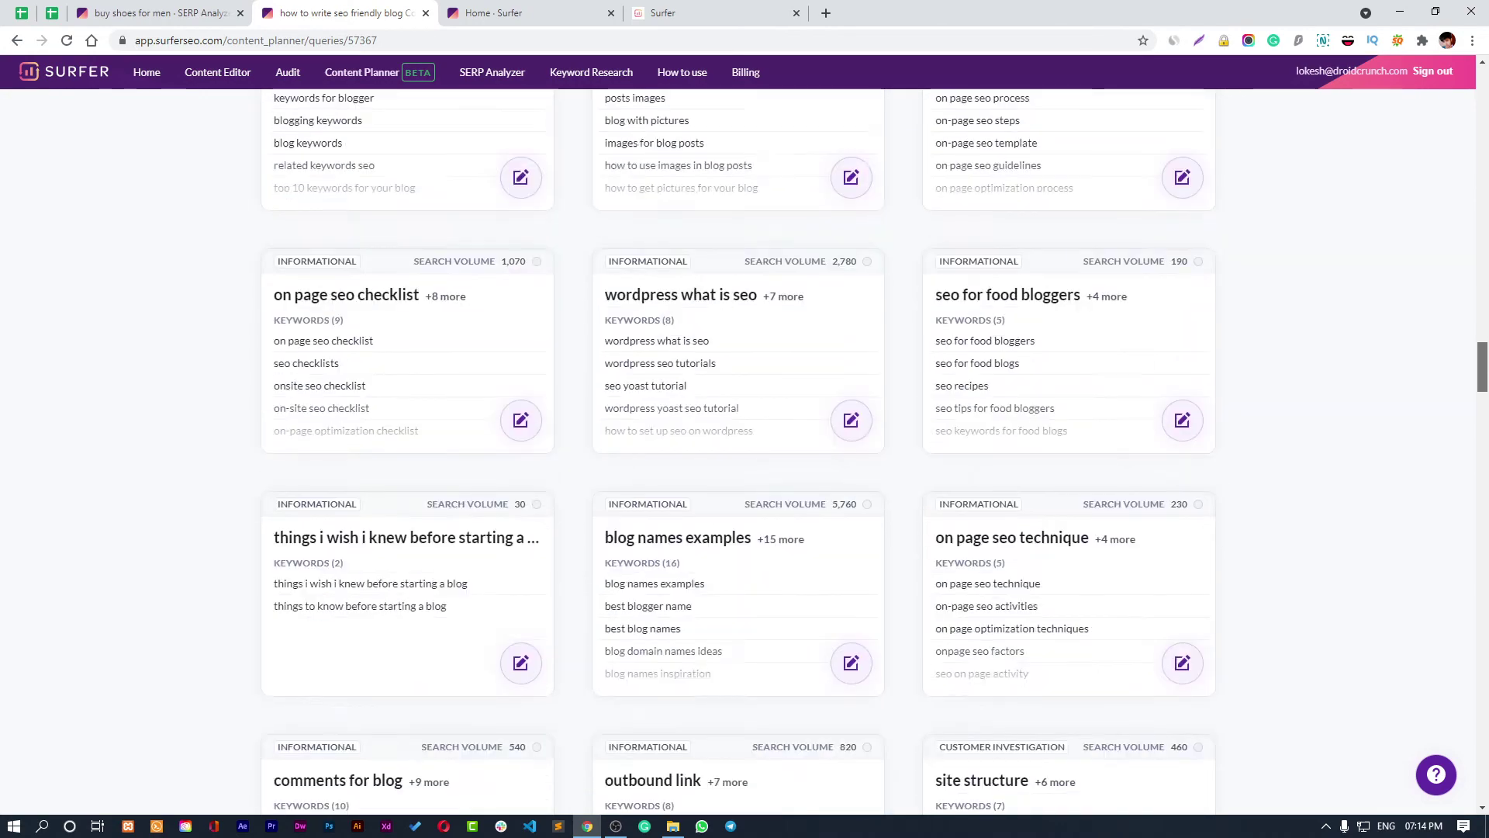
{"action": "scroll", "coordinate": [738, 450], "scroll_direction": "down", "scroll_amount": 5}
{"action": "key", "text": "Home"}
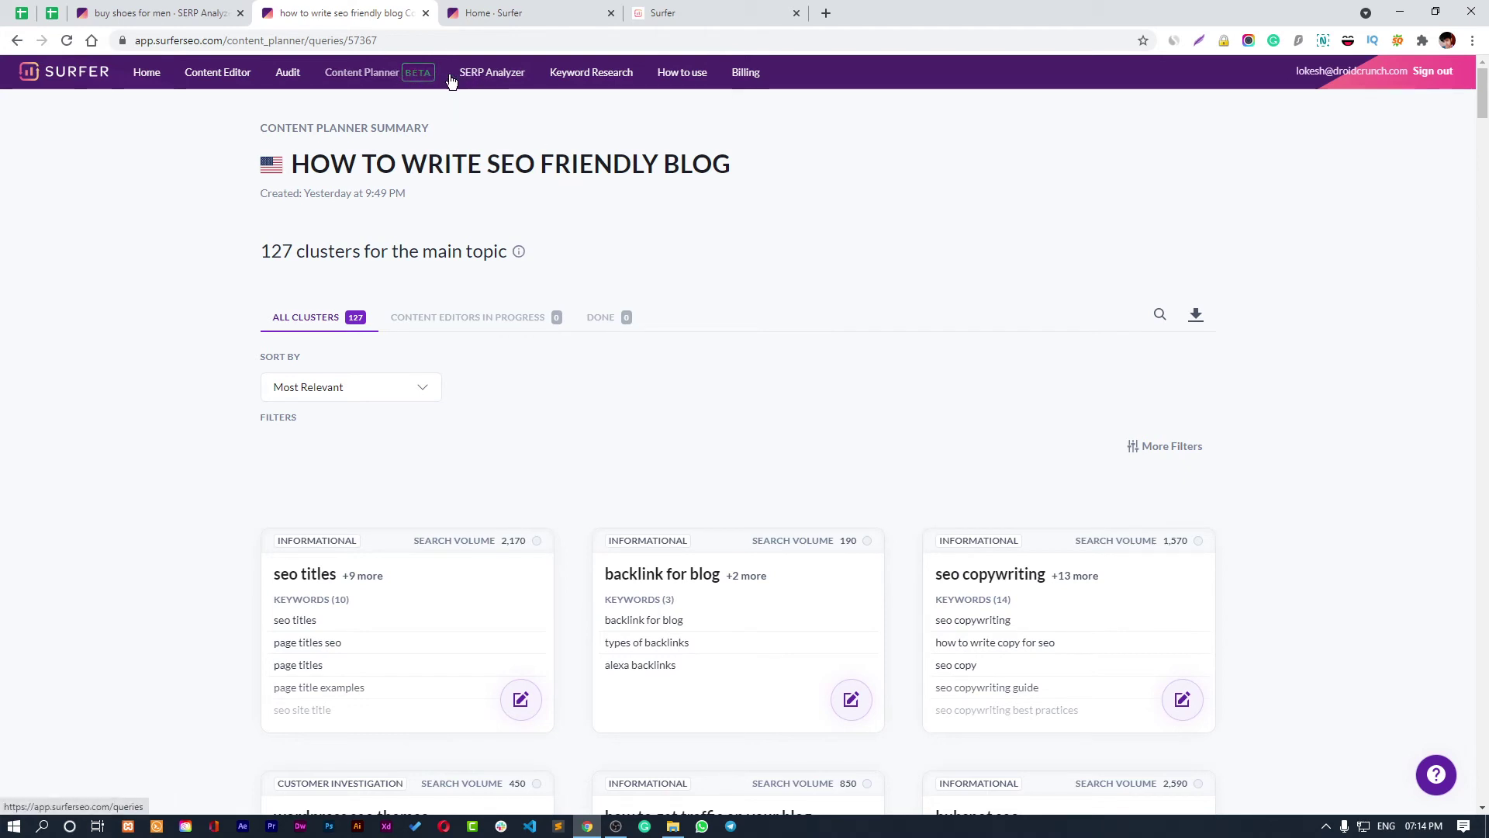
Create a Content Editor query for "buy shoes for men in delhi" with NLP enabled, for United States desktop results.
{"action": "left_click", "coordinate": [238, 77]}
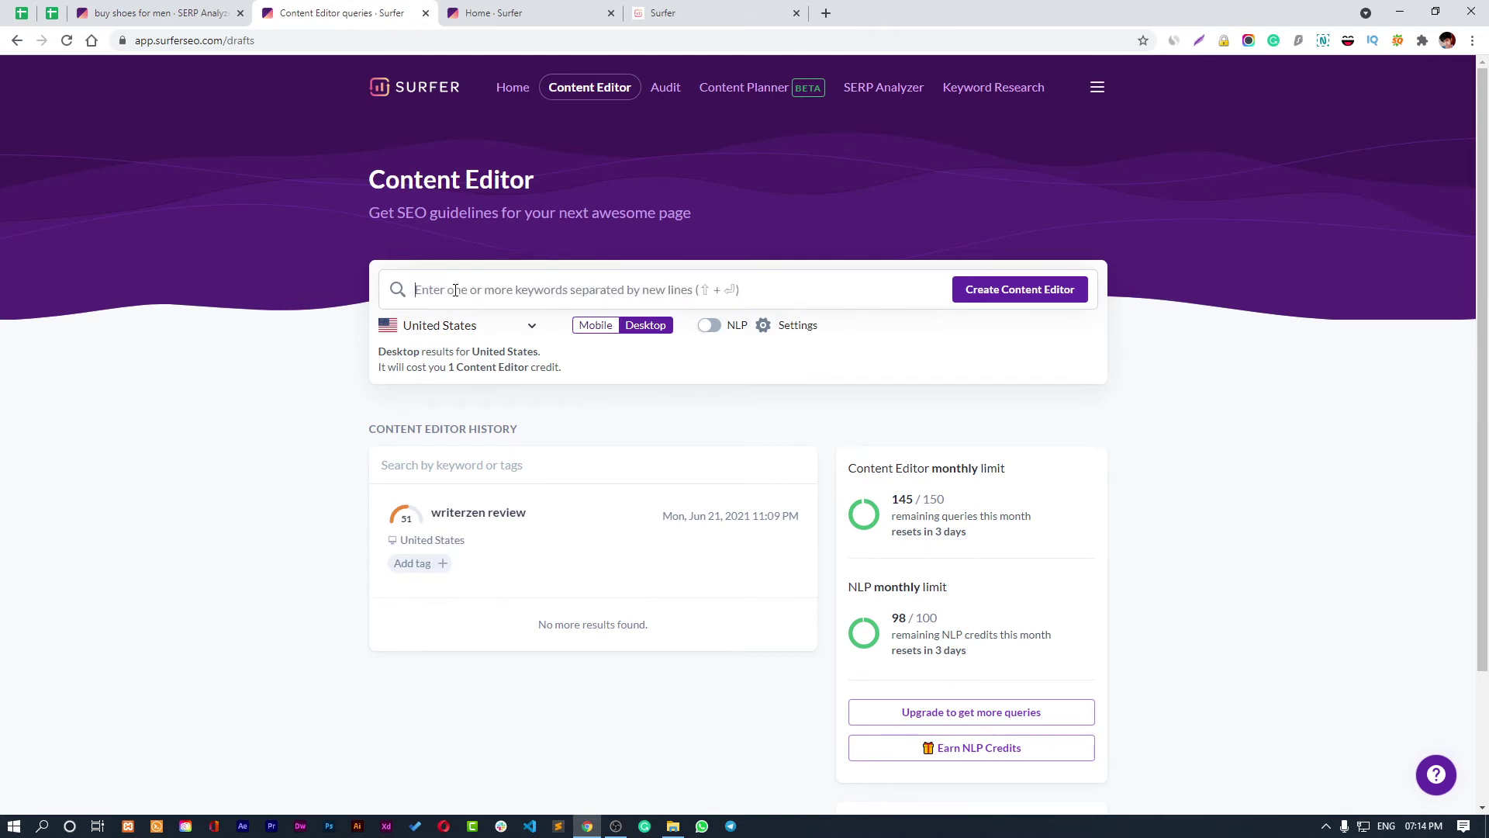
{"action": "type", "text": "buy shoes"}
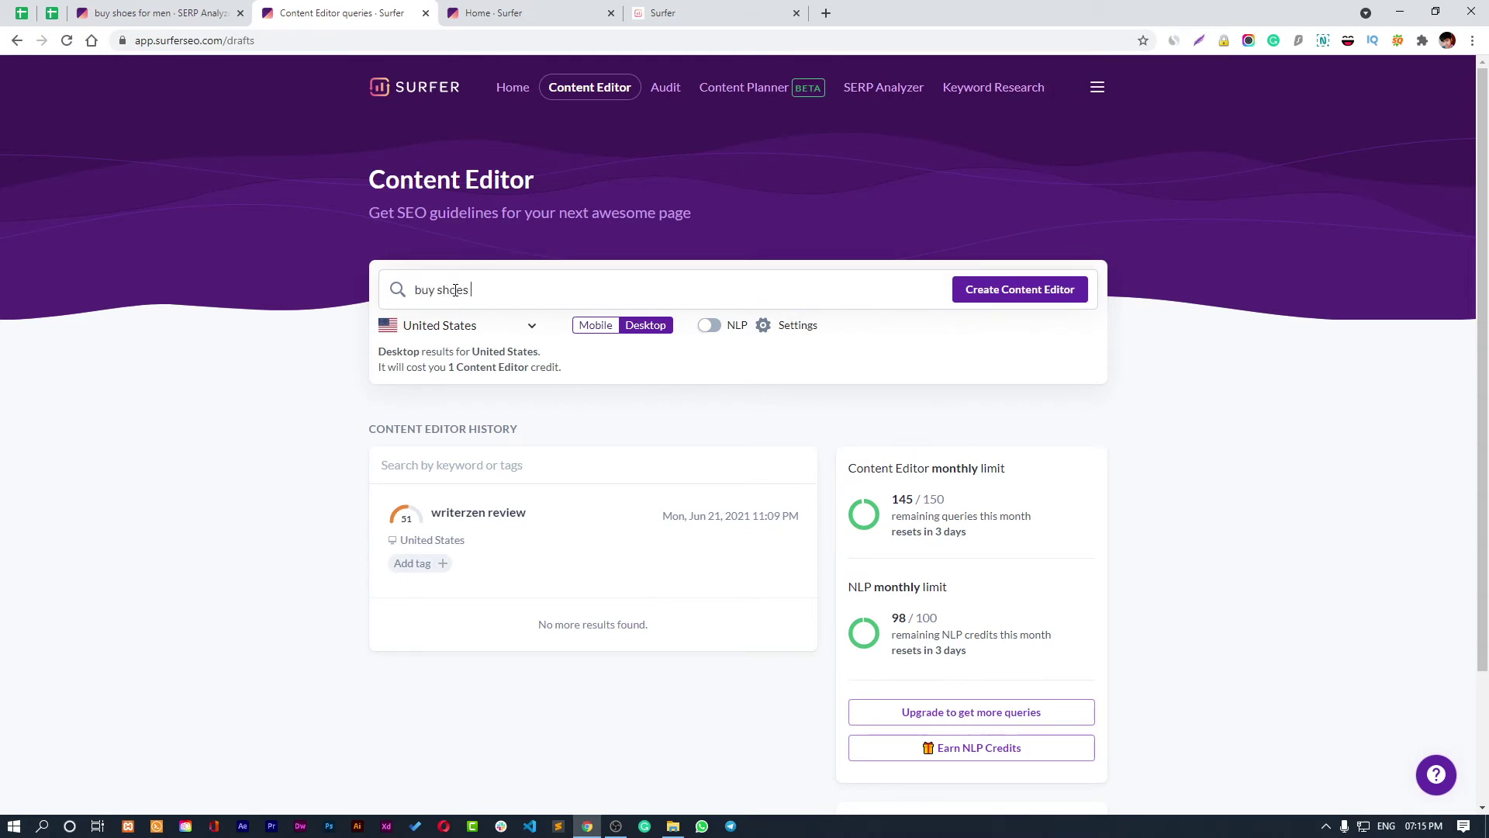
{"action": "type", "text": " for men in delhi"}
{"action": "left_click", "coordinate": [711, 325]}
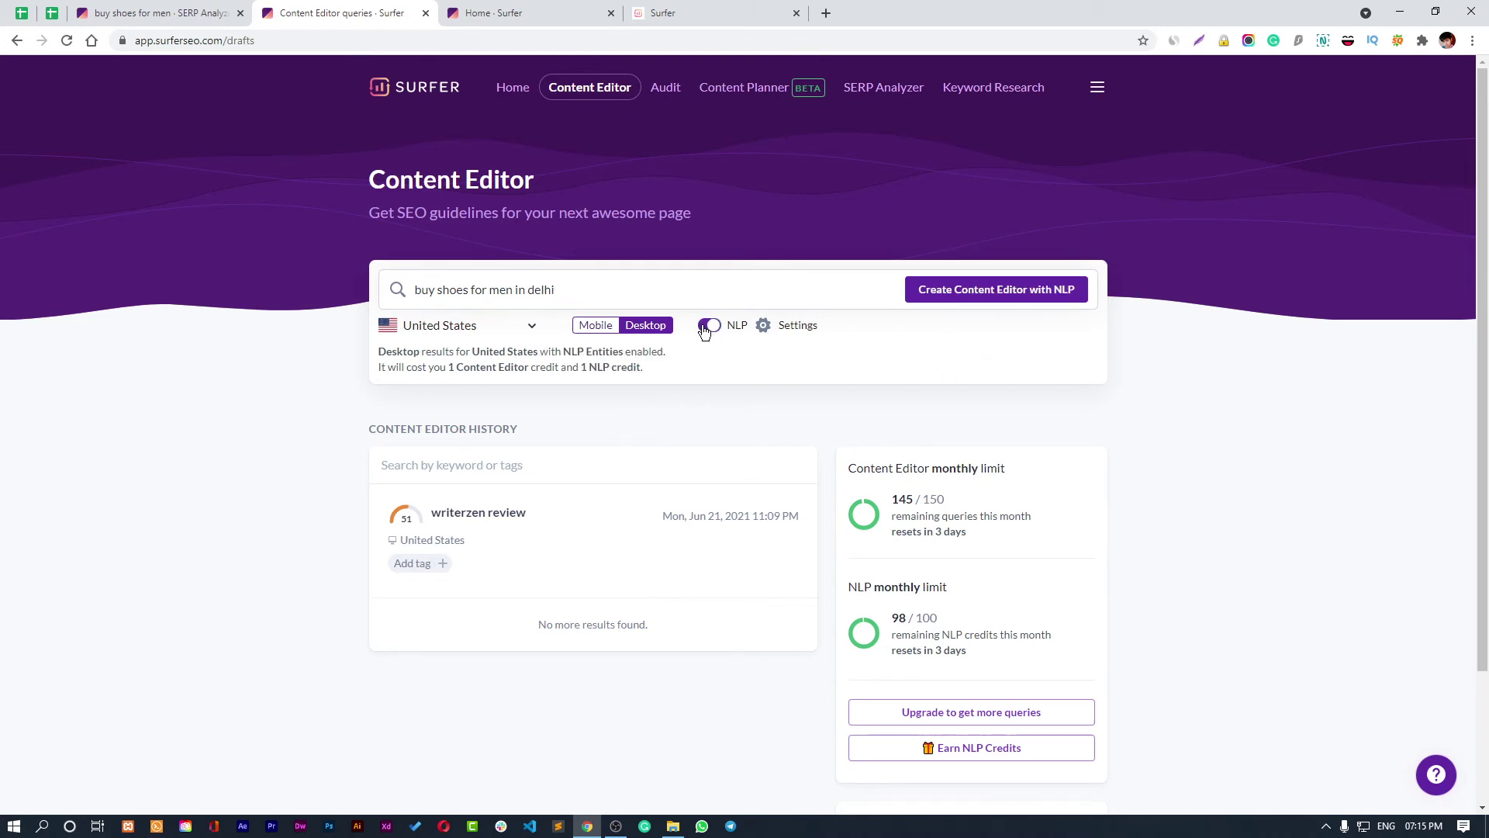
{"action": "left_click", "coordinate": [768, 329]}
{"action": "left_click", "coordinate": [478, 332]}
{"action": "left_click", "coordinate": [663, 400]}
{"action": "left_click", "coordinate": [954, 299]}
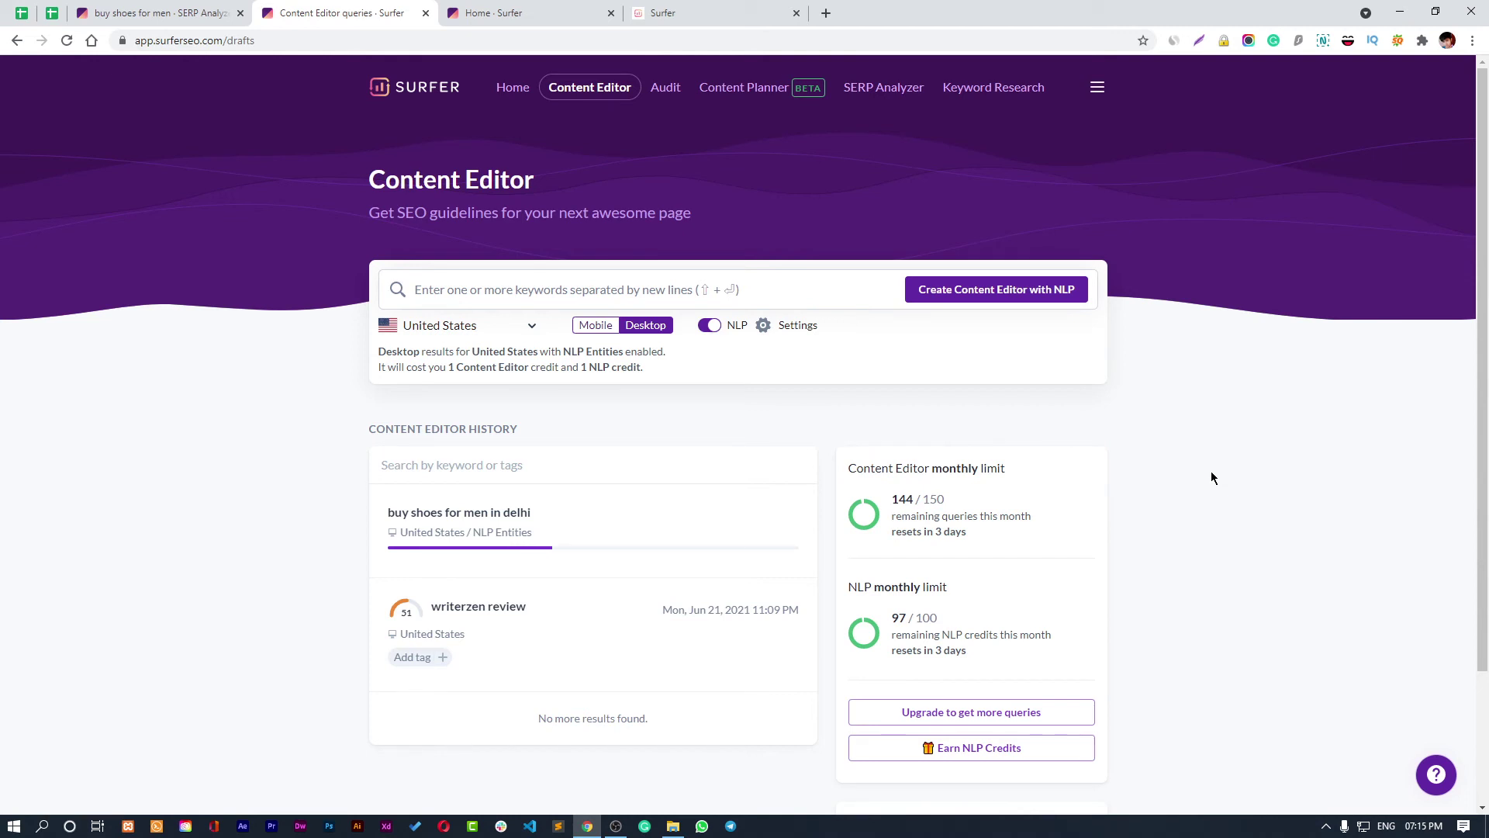
Open the "buy shoes for men in delhi" draft and view its Brief, returning to the Guidelines.
{"action": "left_click", "coordinate": [609, 548]}
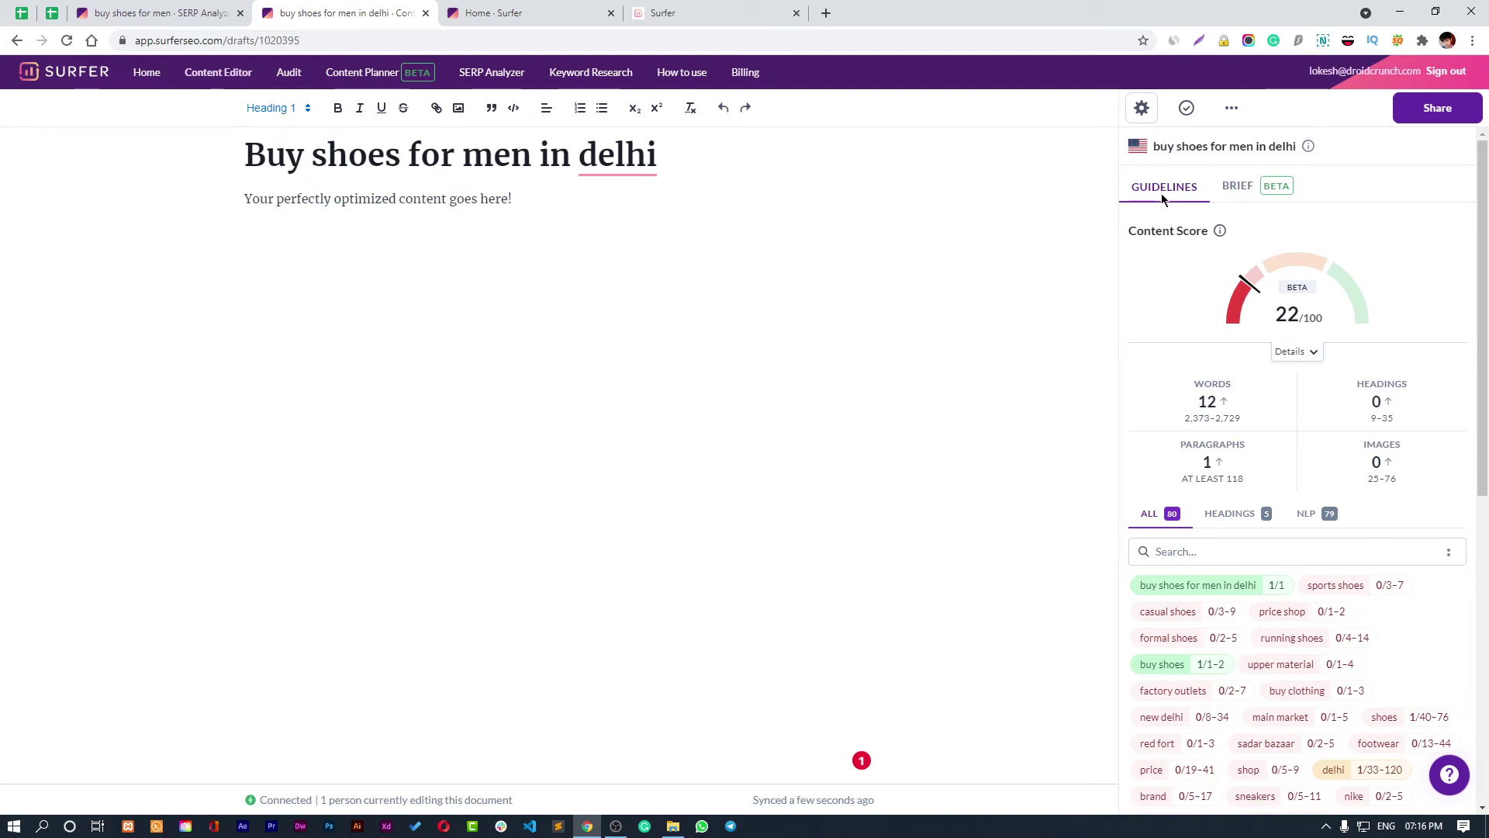
{"action": "left_click", "coordinate": [1250, 200]}
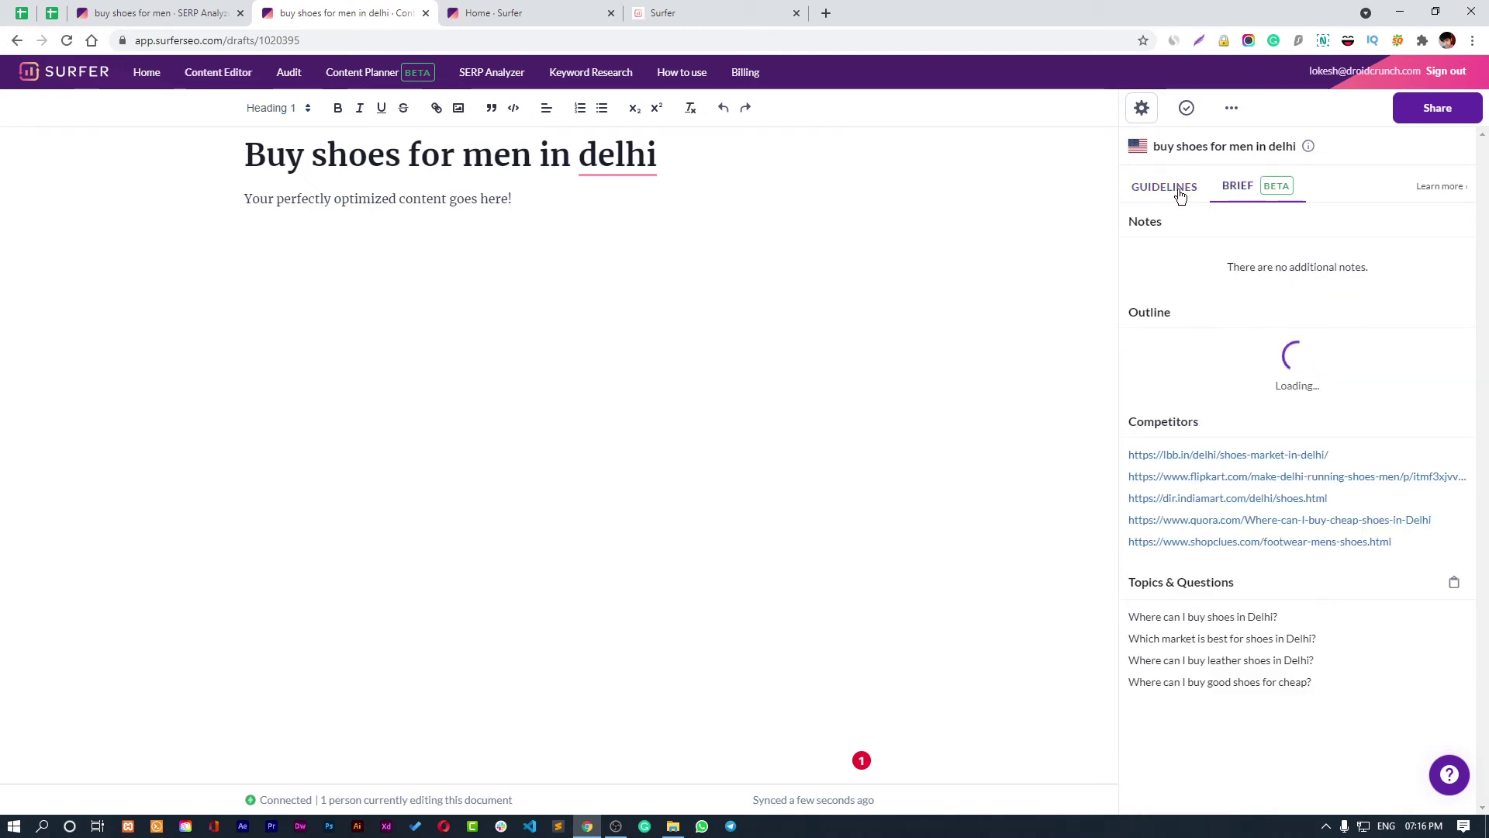
{"action": "left_click", "coordinate": [1182, 191]}
{"action": "left_click", "coordinate": [1278, 200]}
{"action": "left_click", "coordinate": [1185, 190]}
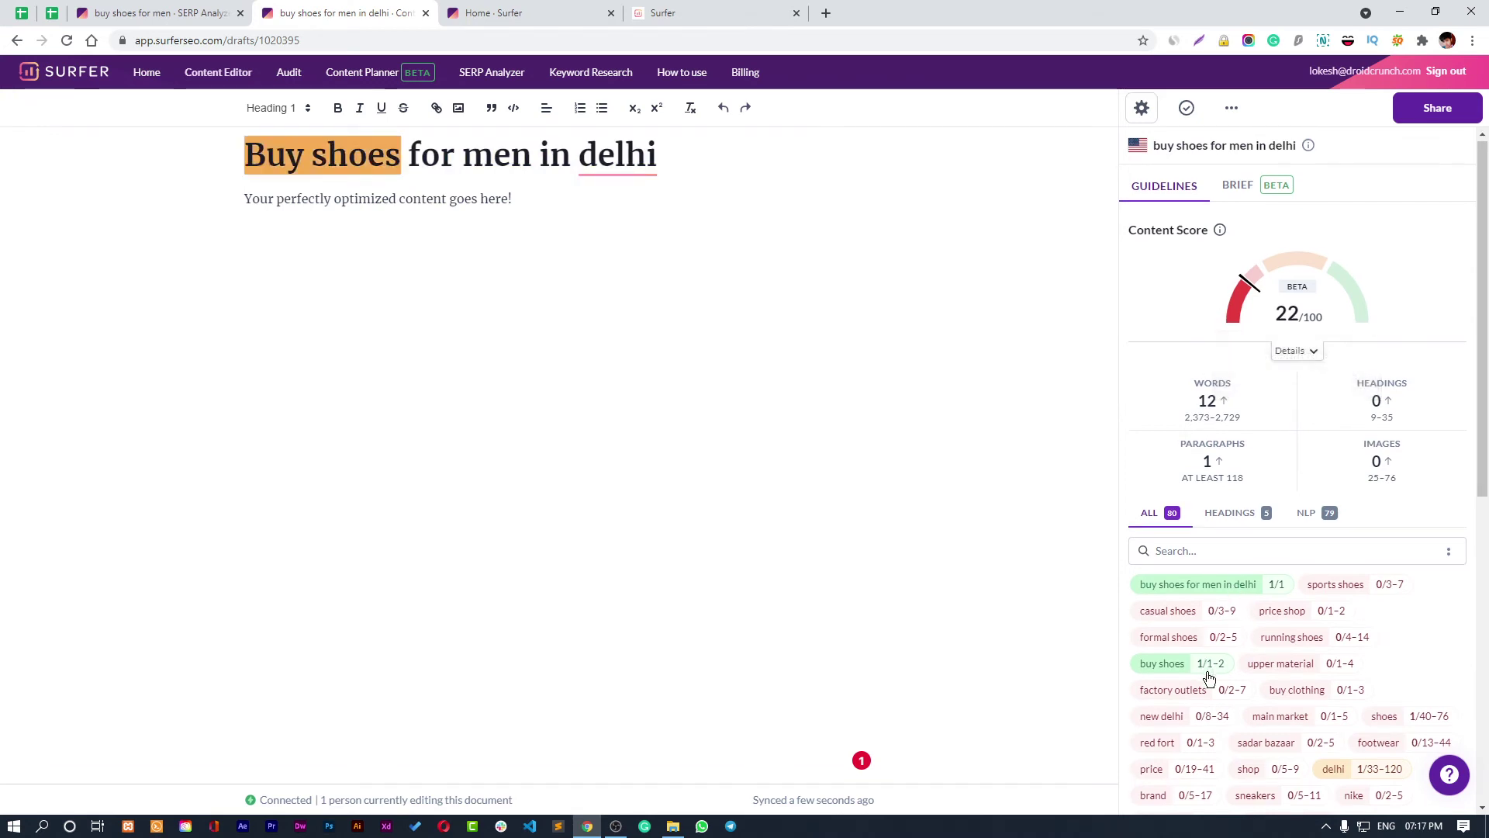
Look over the suggested terms and delete the placeholder paragraph below the draft's heading.
{"action": "scroll", "coordinate": [1208, 679], "scroll_direction": "down", "scroll_amount": 3}
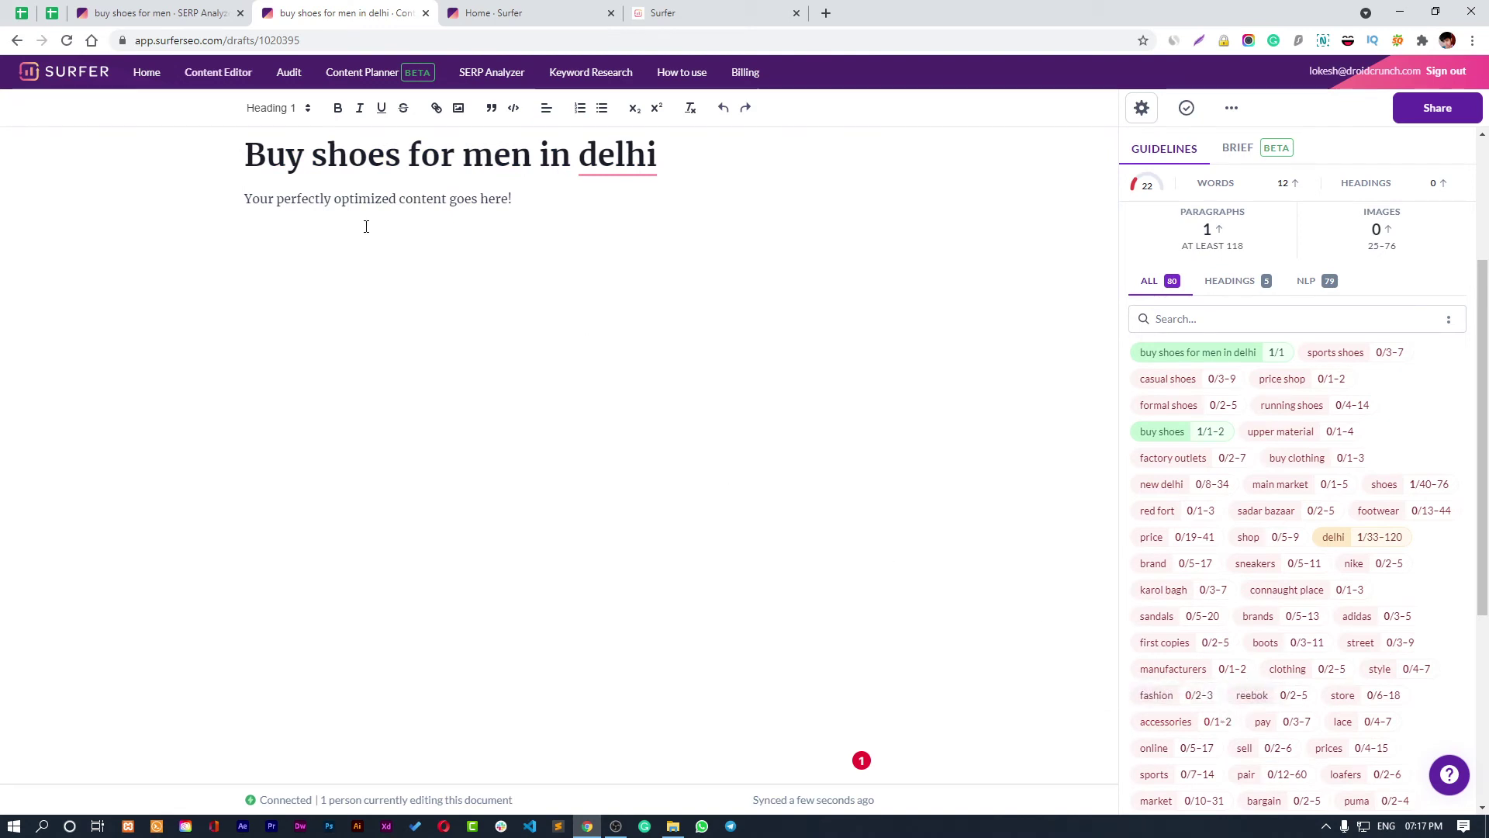
{"action": "left_click_drag", "start_coordinate": [552, 197], "coordinate": [193, 207]}
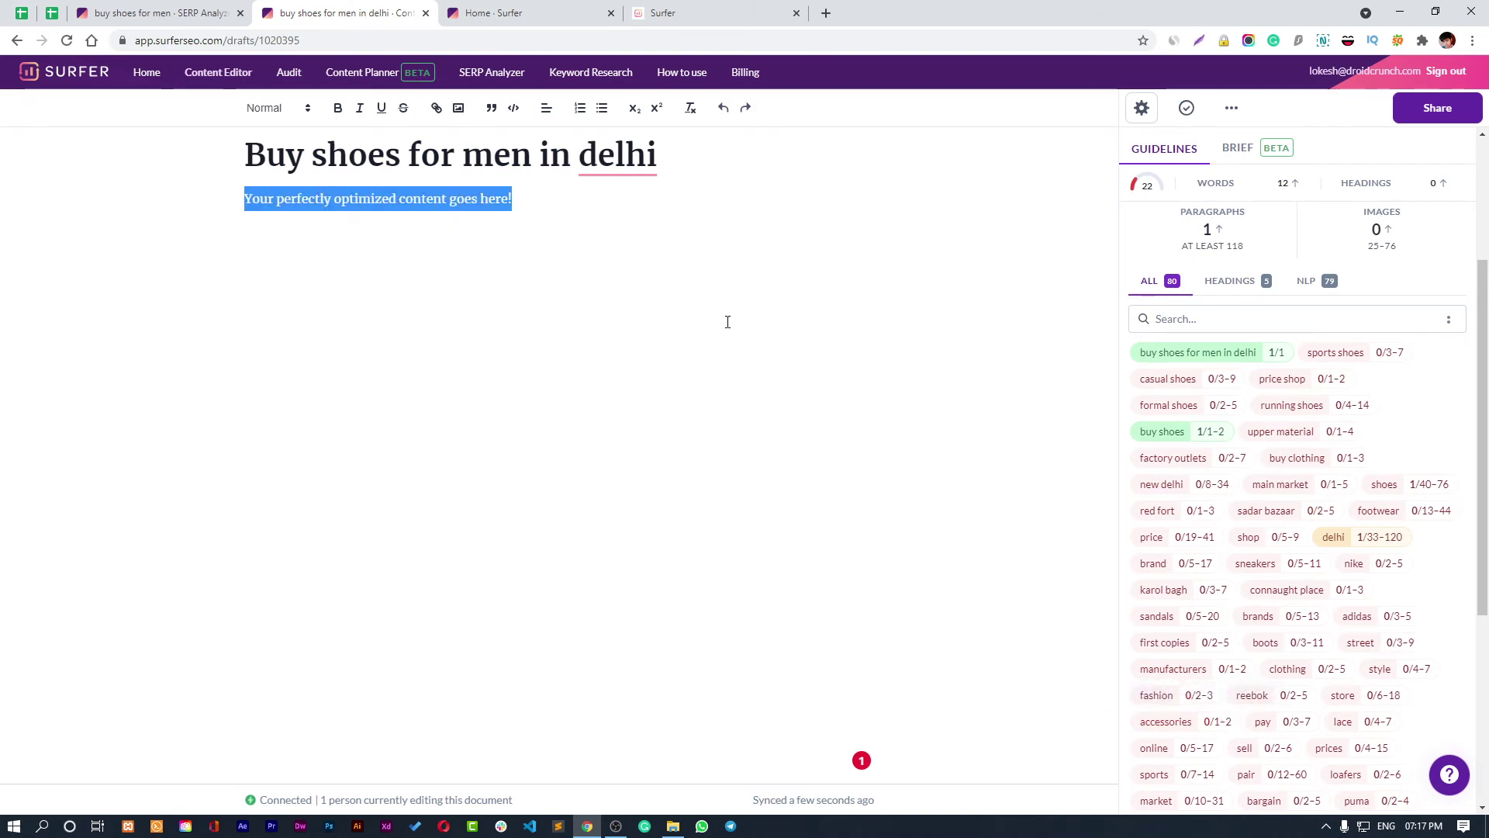
{"action": "key", "text": "BackSpace"}
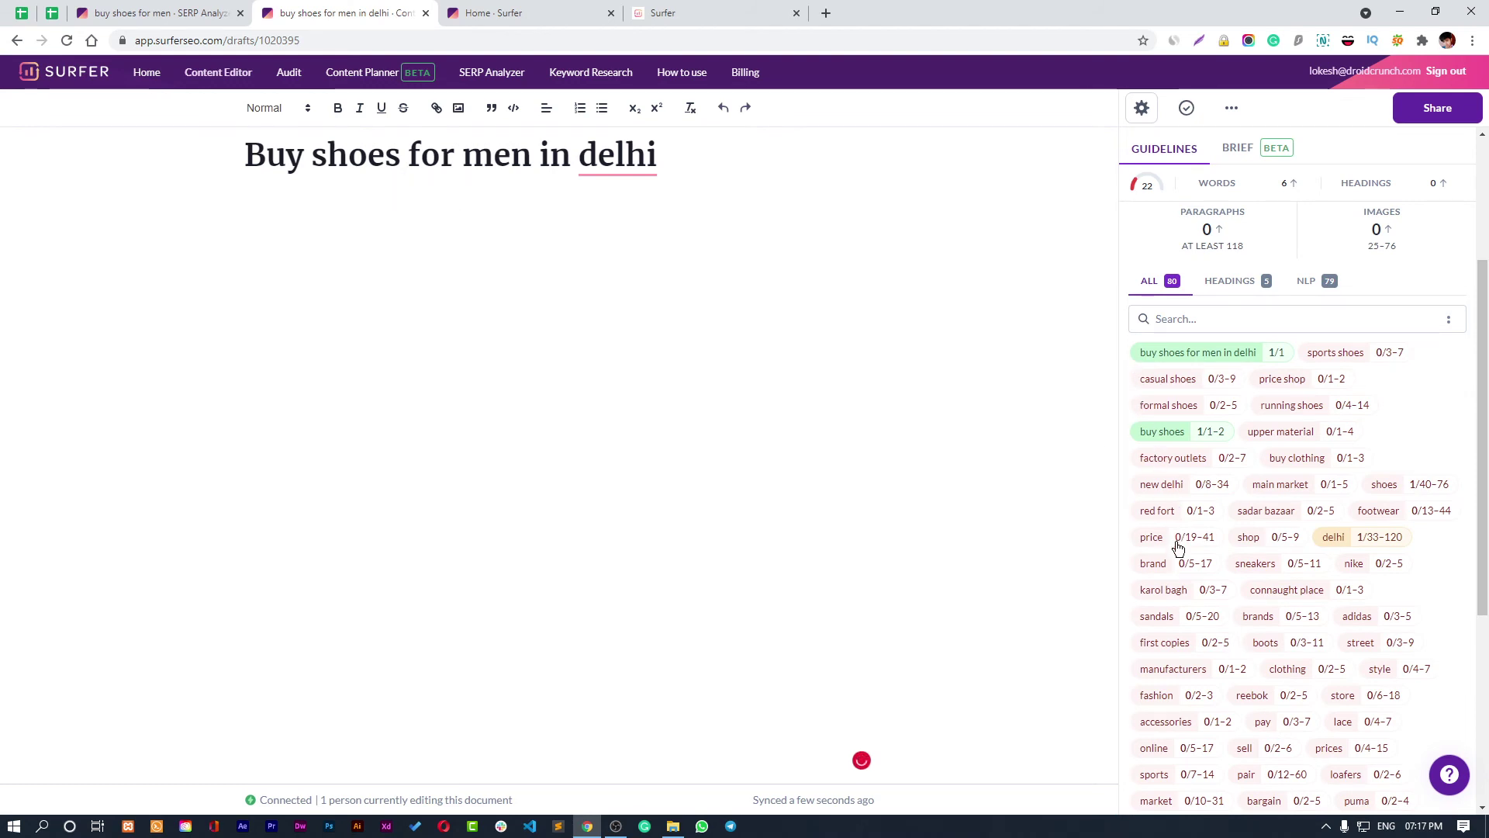
Check the draft's content score and recommended word range, comparing them with the heading text.
{"action": "scroll", "coordinate": [1201, 626], "scroll_direction": "up", "scroll_amount": 2}
{"action": "scroll", "coordinate": [1272, 502], "scroll_direction": "up", "scroll_amount": 1}
{"action": "mouse_move", "coordinate": [1244, 295]}
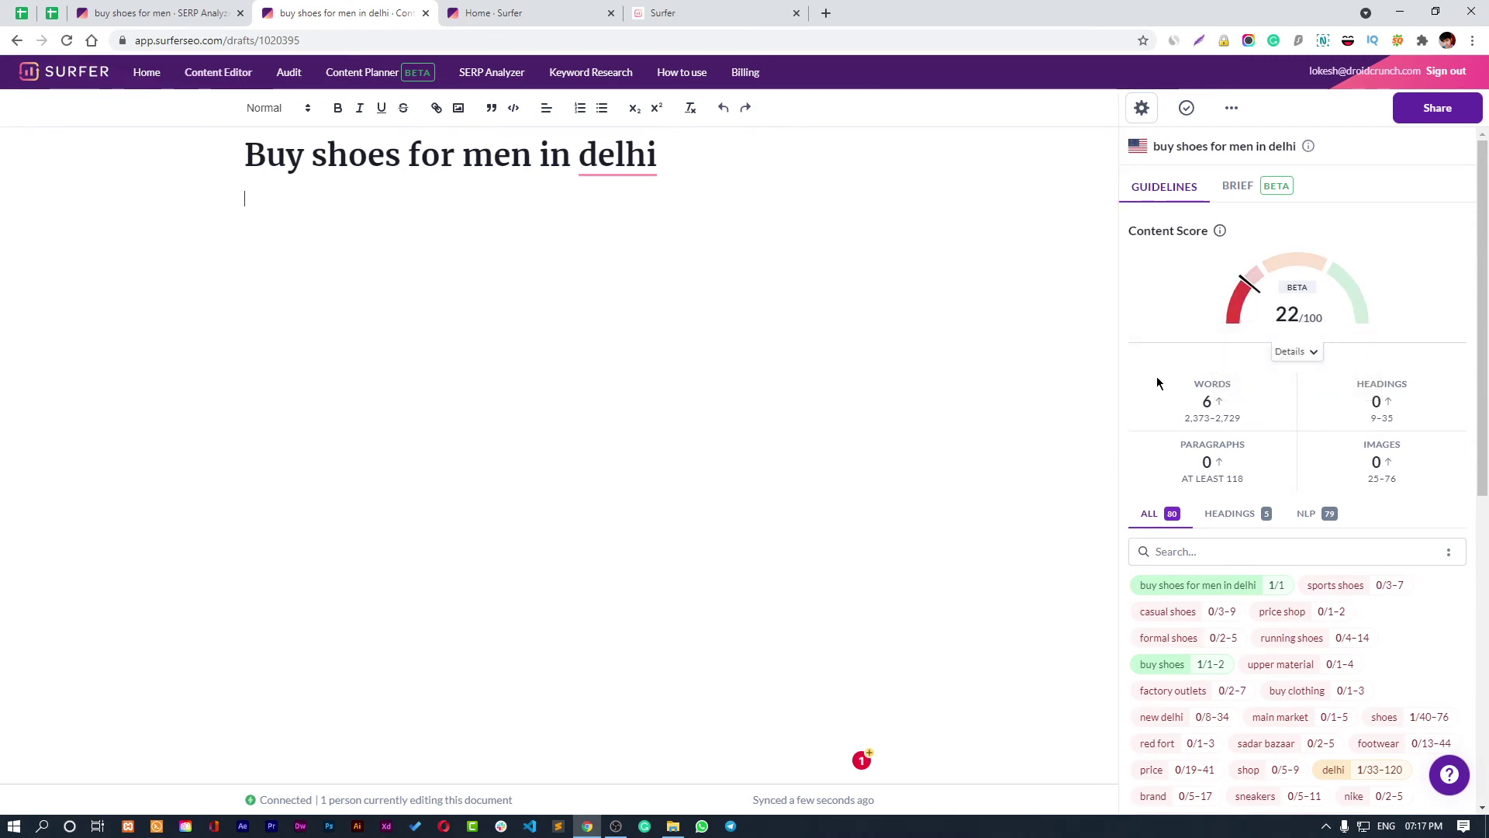
{"action": "mouse_move", "coordinate": [1206, 417]}
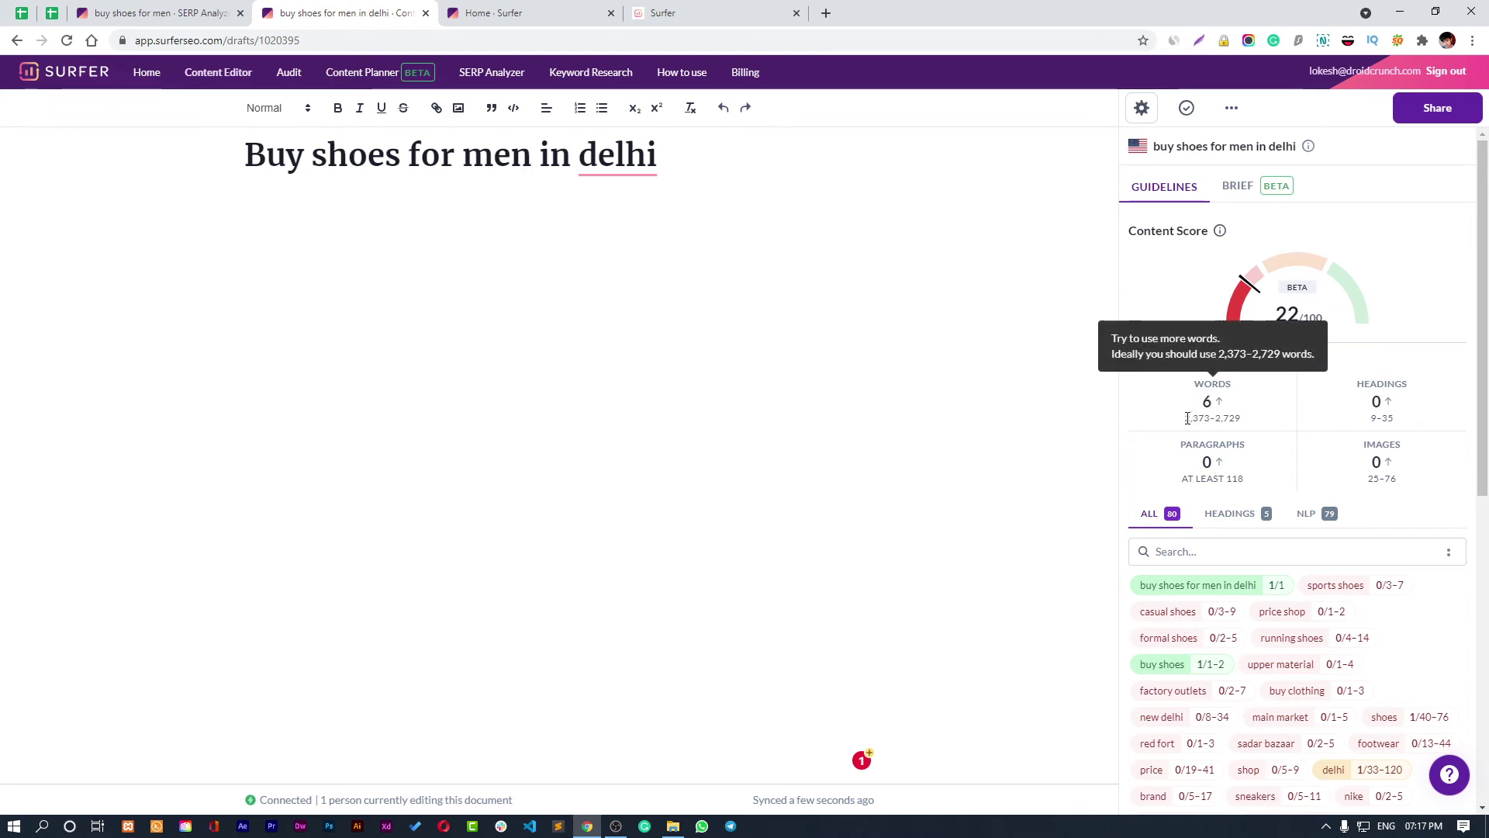
{"action": "left_click_drag", "start_coordinate": [1188, 419], "coordinate": [1247, 425]}
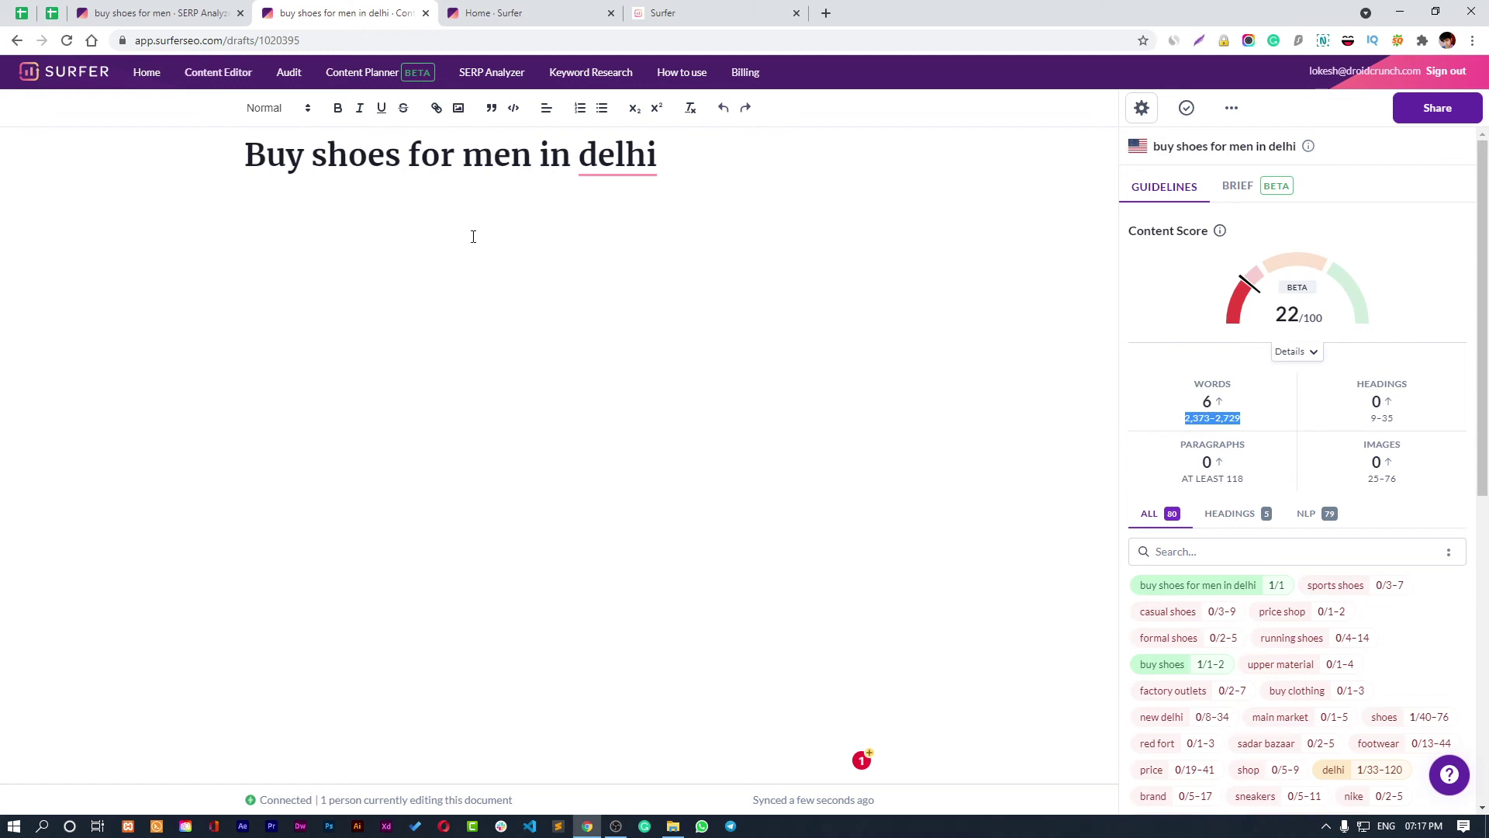
{"action": "left_click_drag", "start_coordinate": [268, 153], "coordinate": [702, 150]}
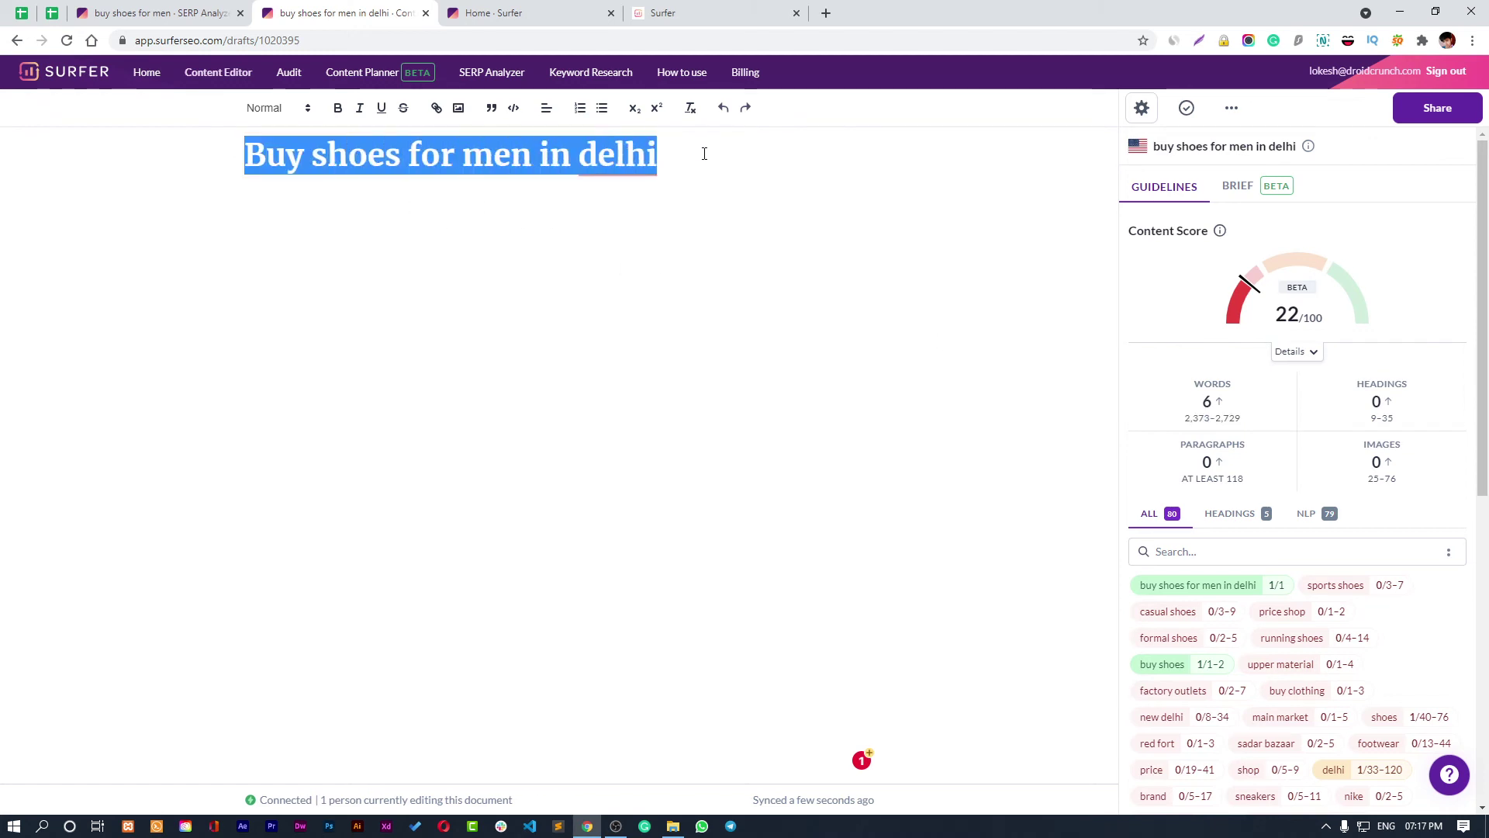
{"action": "left_click", "coordinate": [791, 183]}
Check the recommended numbers of headings, paragraphs and images in the draft's guidelines.
{"action": "mouse_move", "coordinate": [1299, 380]}
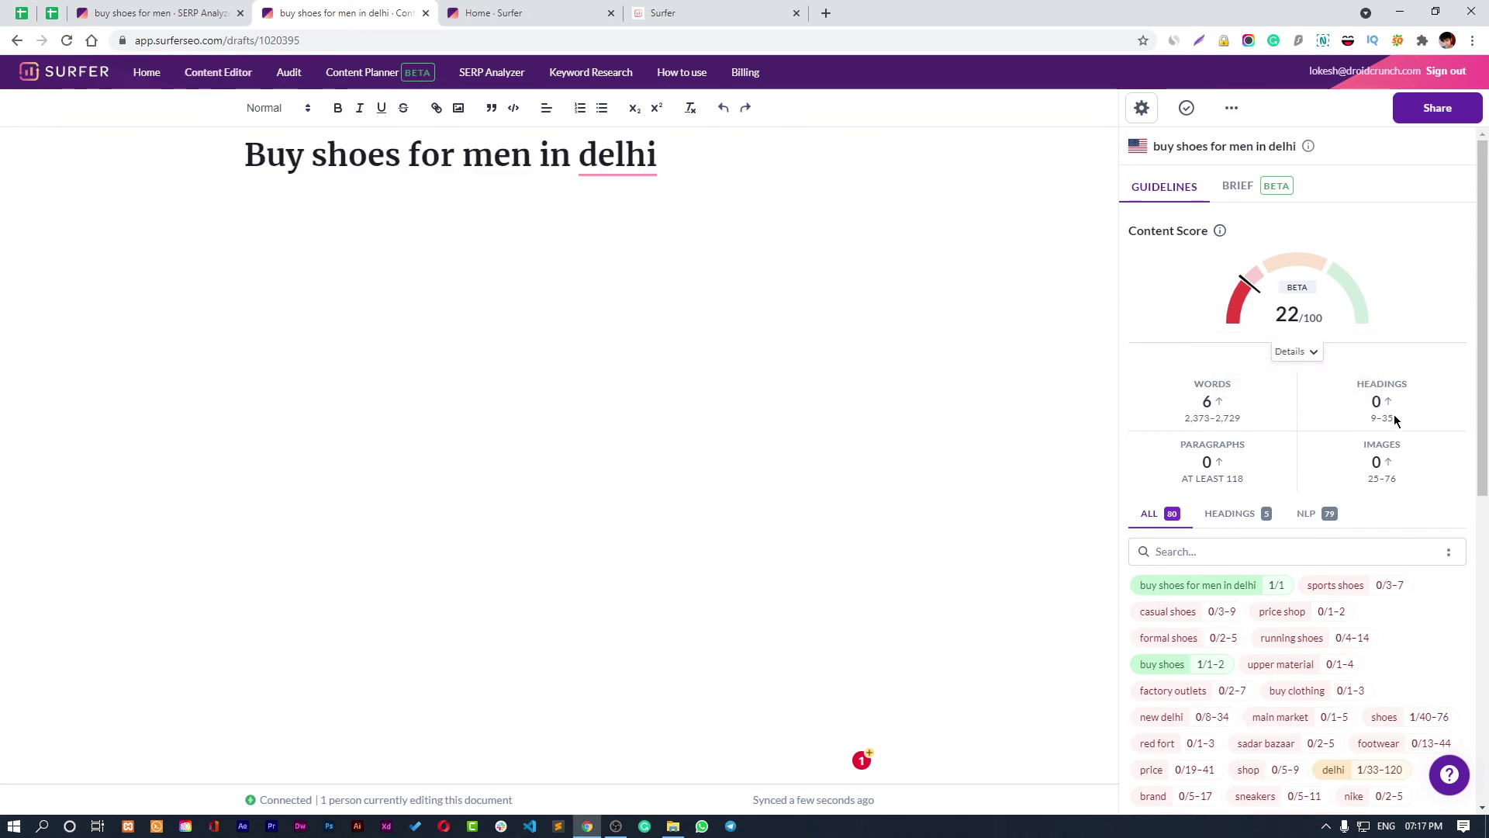
{"action": "mouse_move", "coordinate": [1396, 419]}
{"action": "mouse_move", "coordinate": [1187, 481]}
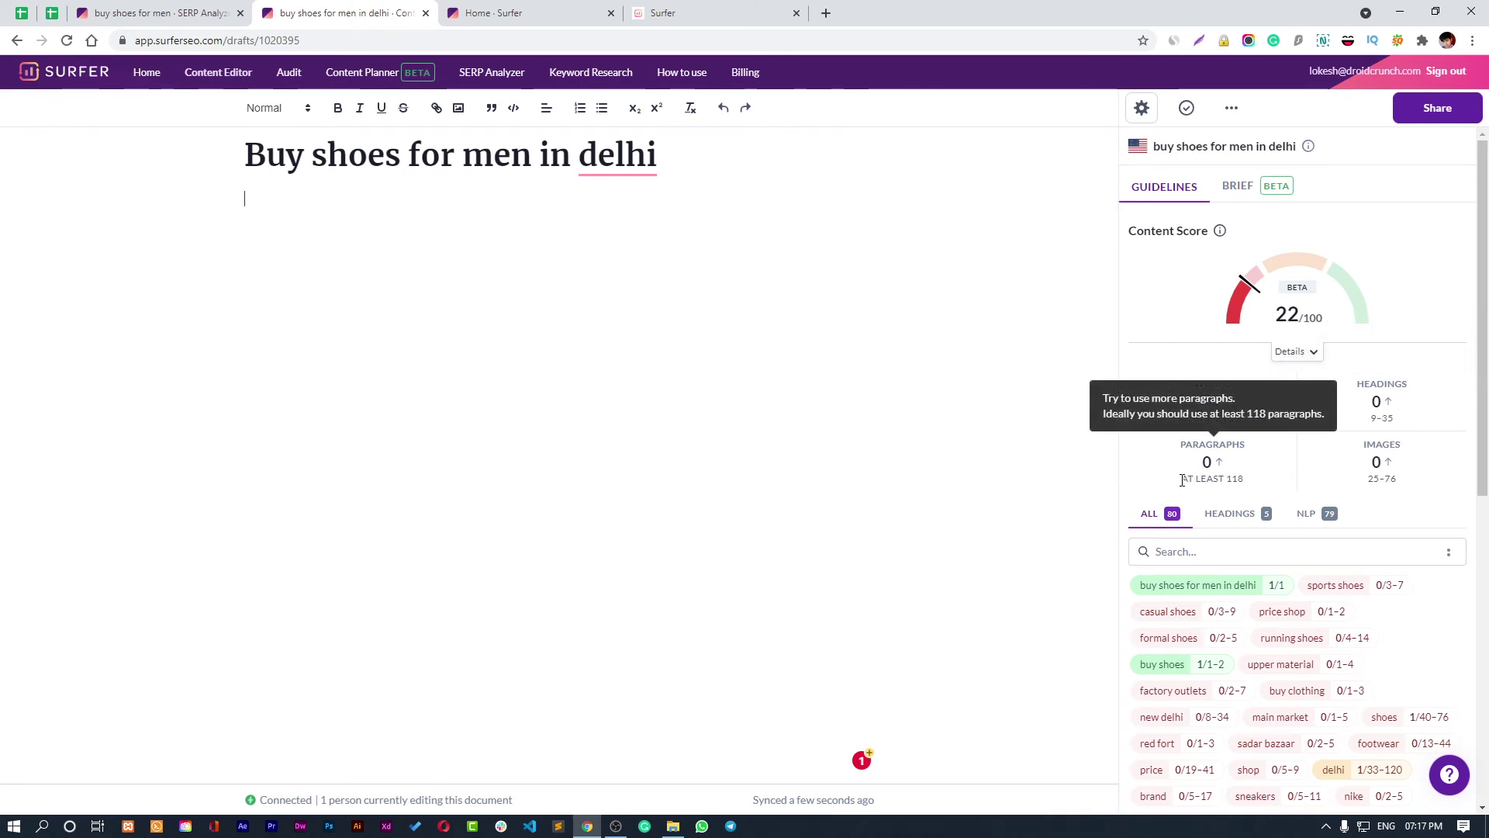
{"action": "left_click_drag", "start_coordinate": [1182, 480], "coordinate": [1247, 484]}
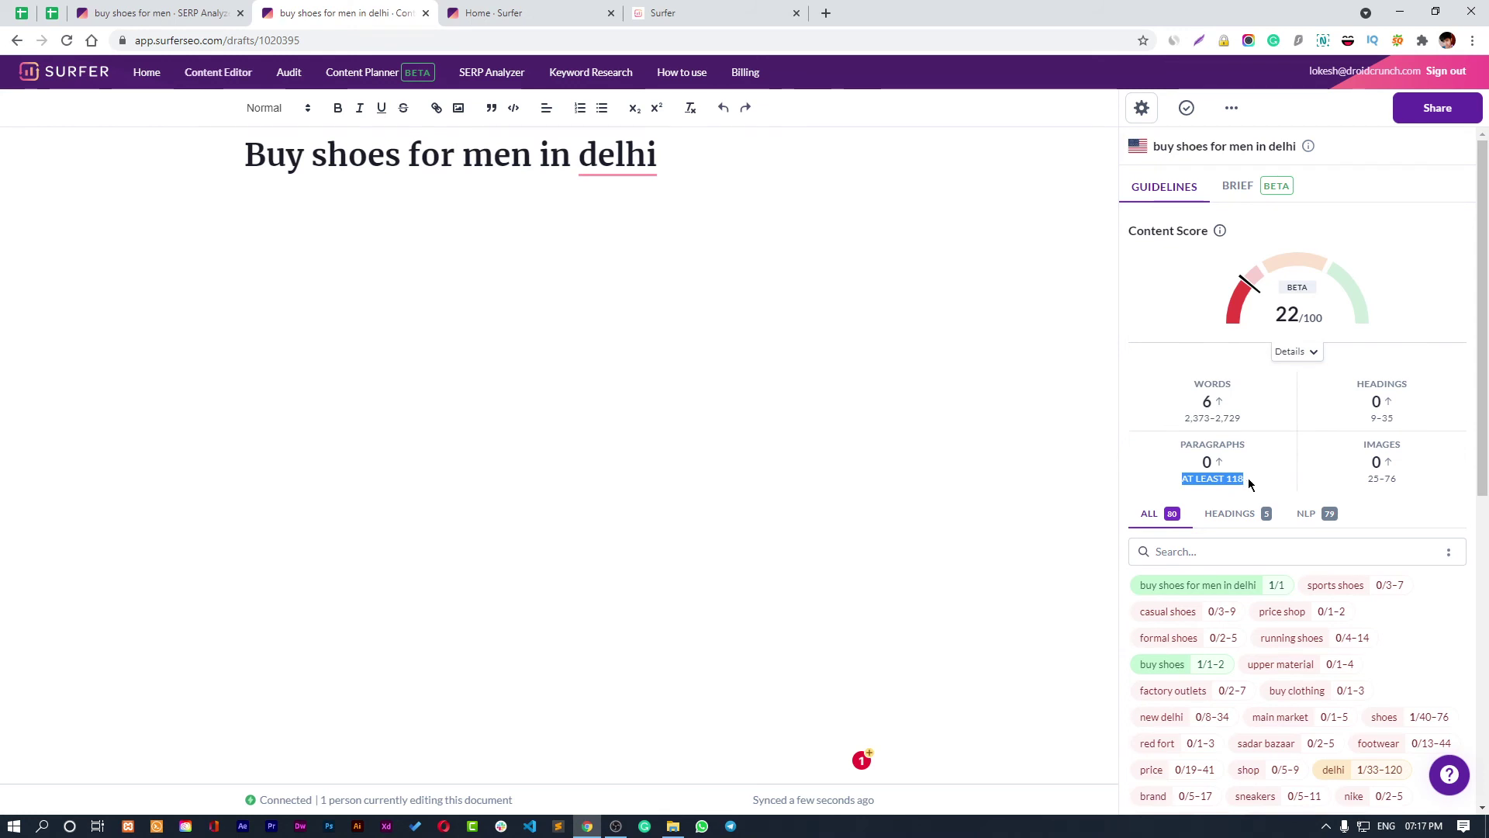
{"action": "mouse_move", "coordinate": [1370, 482]}
{"action": "left_click_drag", "start_coordinate": [256, 147], "coordinate": [665, 159]}
{"action": "left_click", "coordinate": [676, 163]}
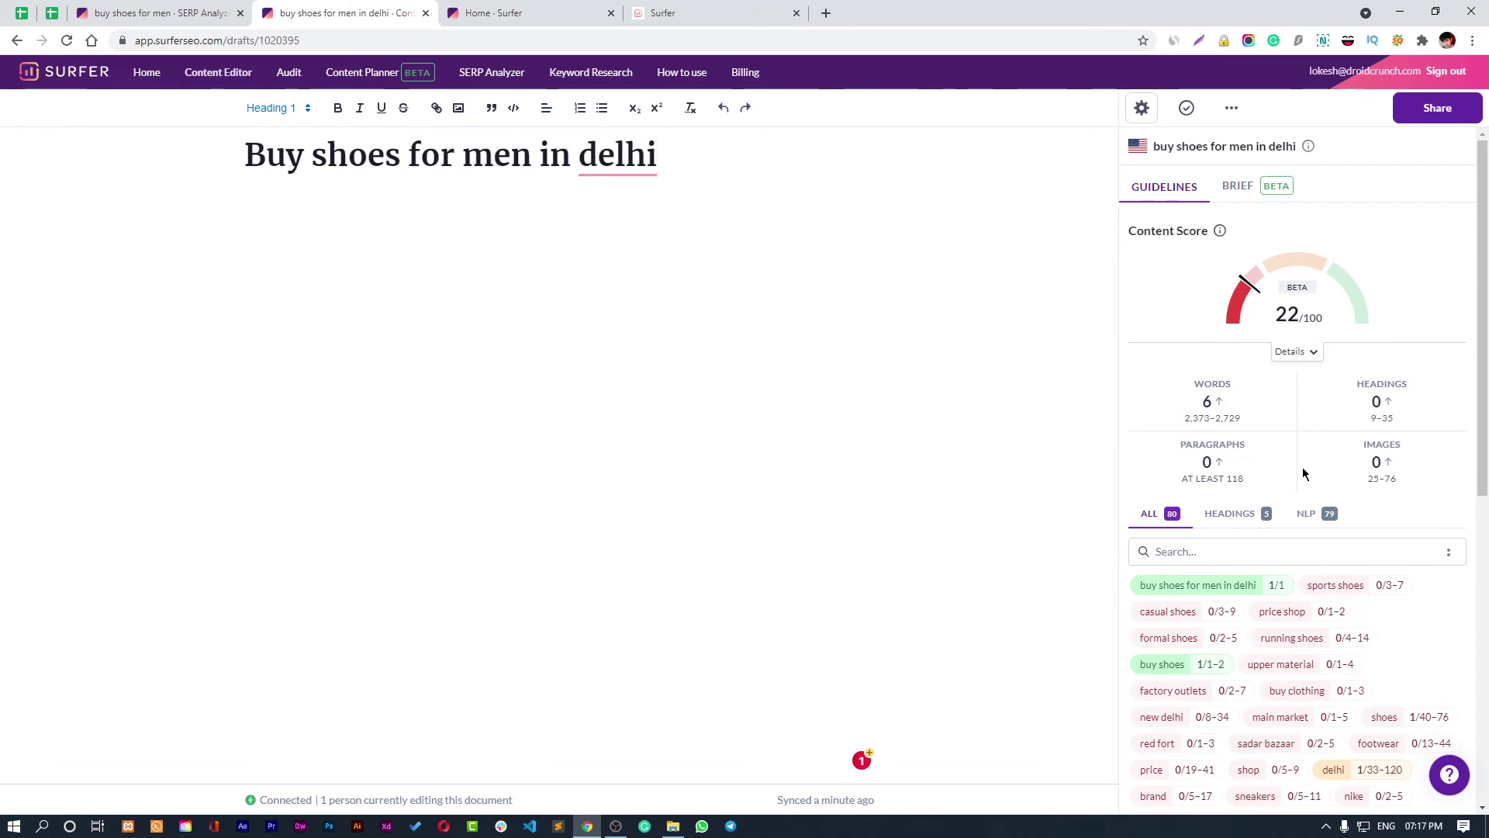
Review the suggested heading terms and look through the full list of NLP terms.
{"action": "scroll", "coordinate": [1298, 469], "scroll_direction": "down", "scroll_amount": 1}
{"action": "left_click", "coordinate": [1236, 442]}
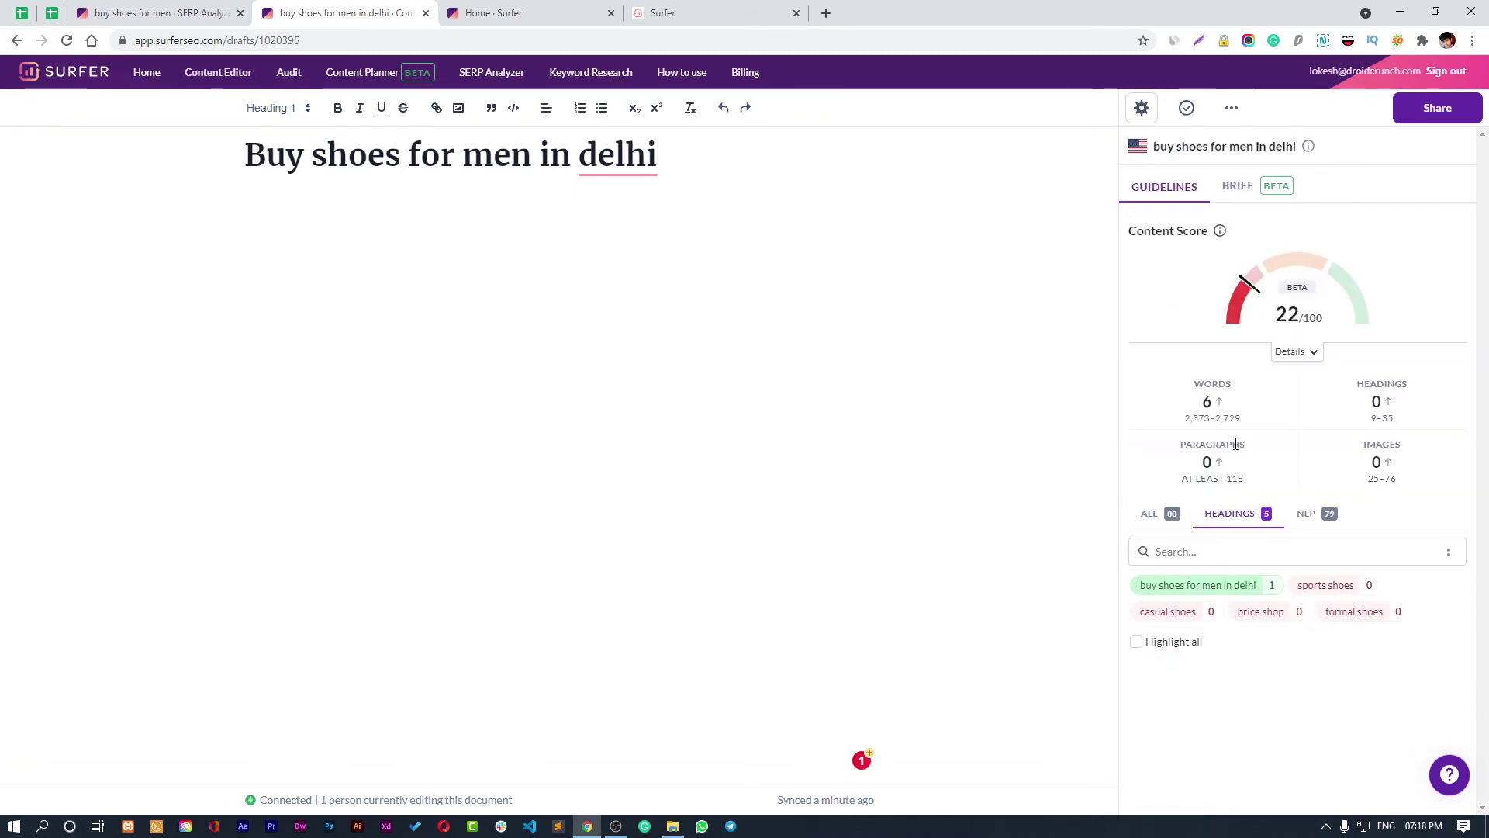
{"action": "left_click", "coordinate": [1319, 514]}
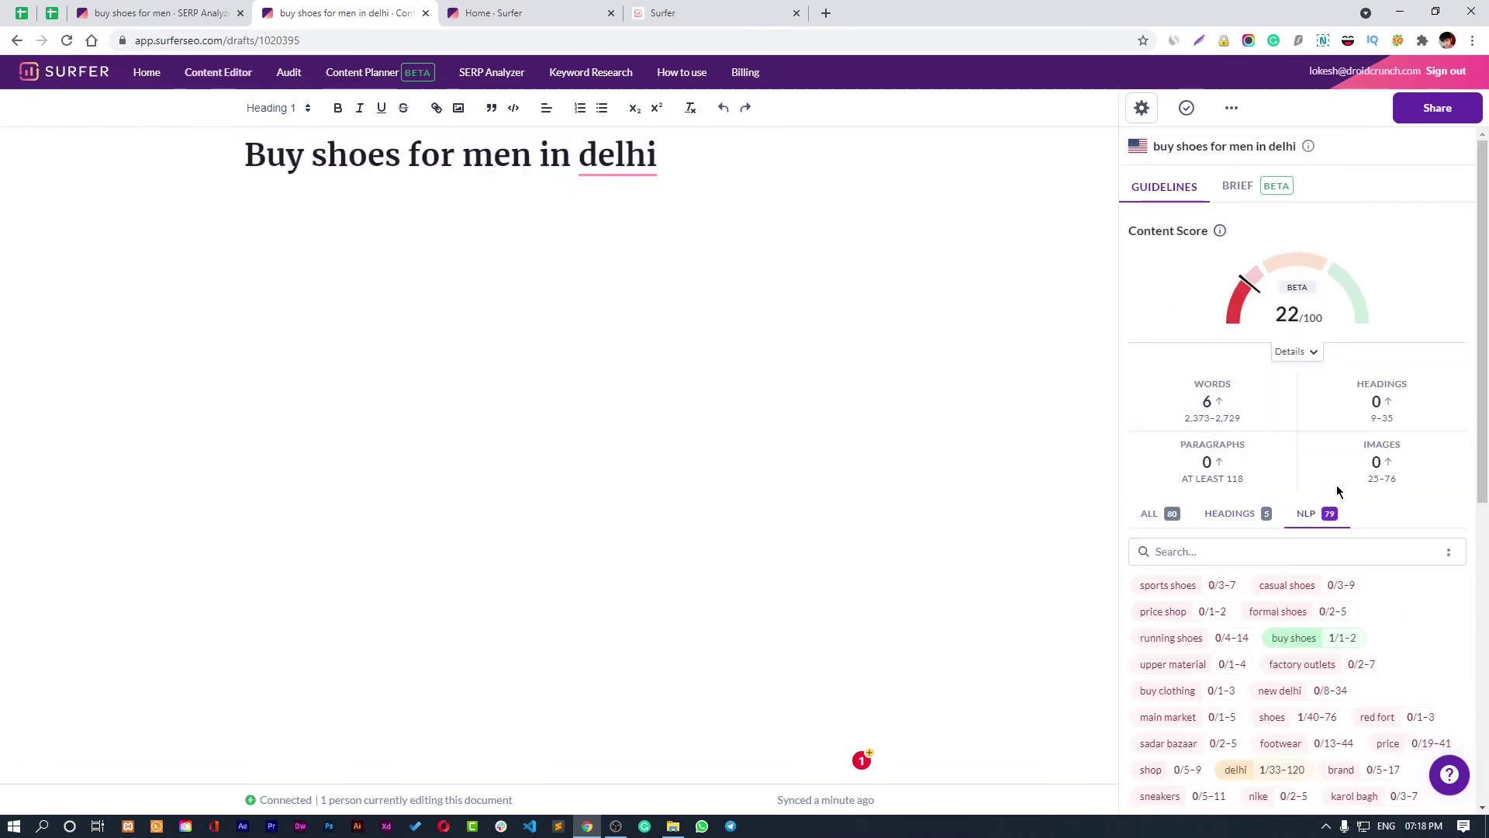
{"action": "scroll", "coordinate": [1337, 485], "scroll_direction": "down", "scroll_amount": 4}
{"action": "scroll", "coordinate": [1347, 526], "scroll_direction": "up", "scroll_amount": 4}
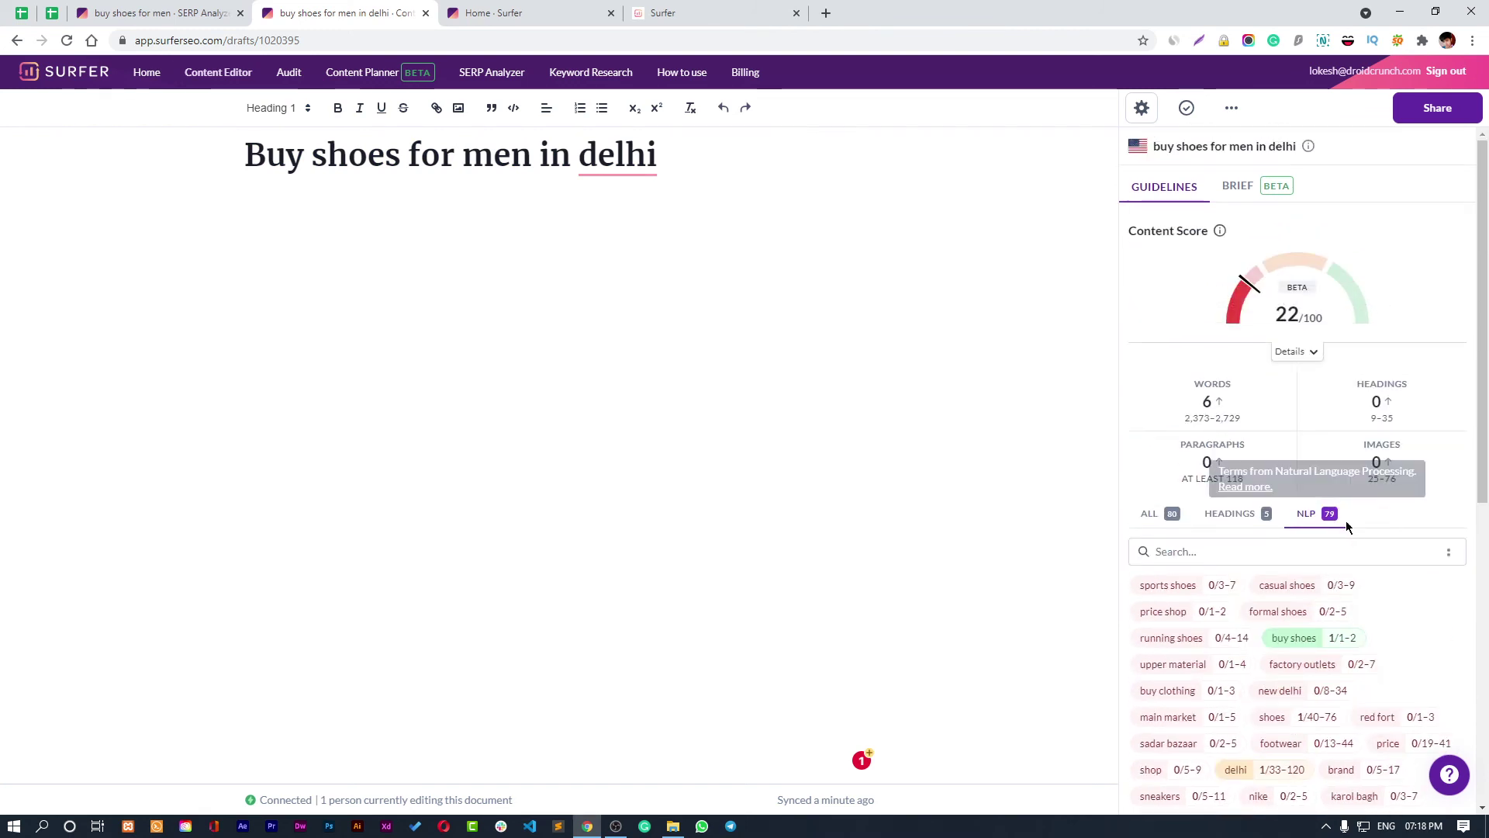
{"action": "scroll", "coordinate": [1347, 521], "scroll_direction": "down", "scroll_amount": 2}
{"action": "scroll", "coordinate": [1350, 534], "scroll_direction": "down", "scroll_amount": 2}
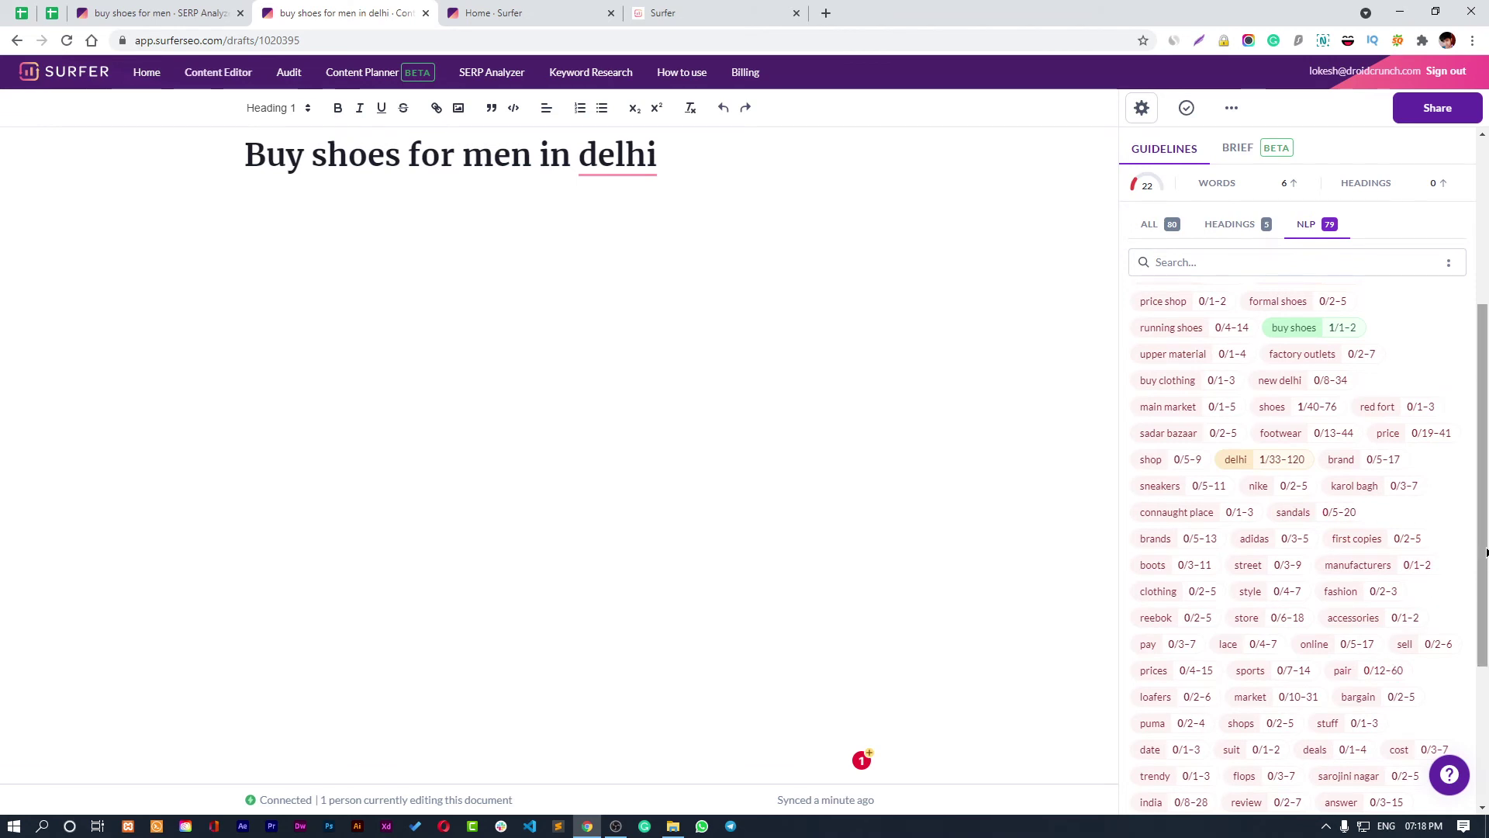
{"action": "scroll", "coordinate": [1483, 553], "scroll_direction": "up", "scroll_amount": 2}
{"action": "scroll", "coordinate": [1309, 508], "scroll_direction": "up", "scroll_amount": 2}
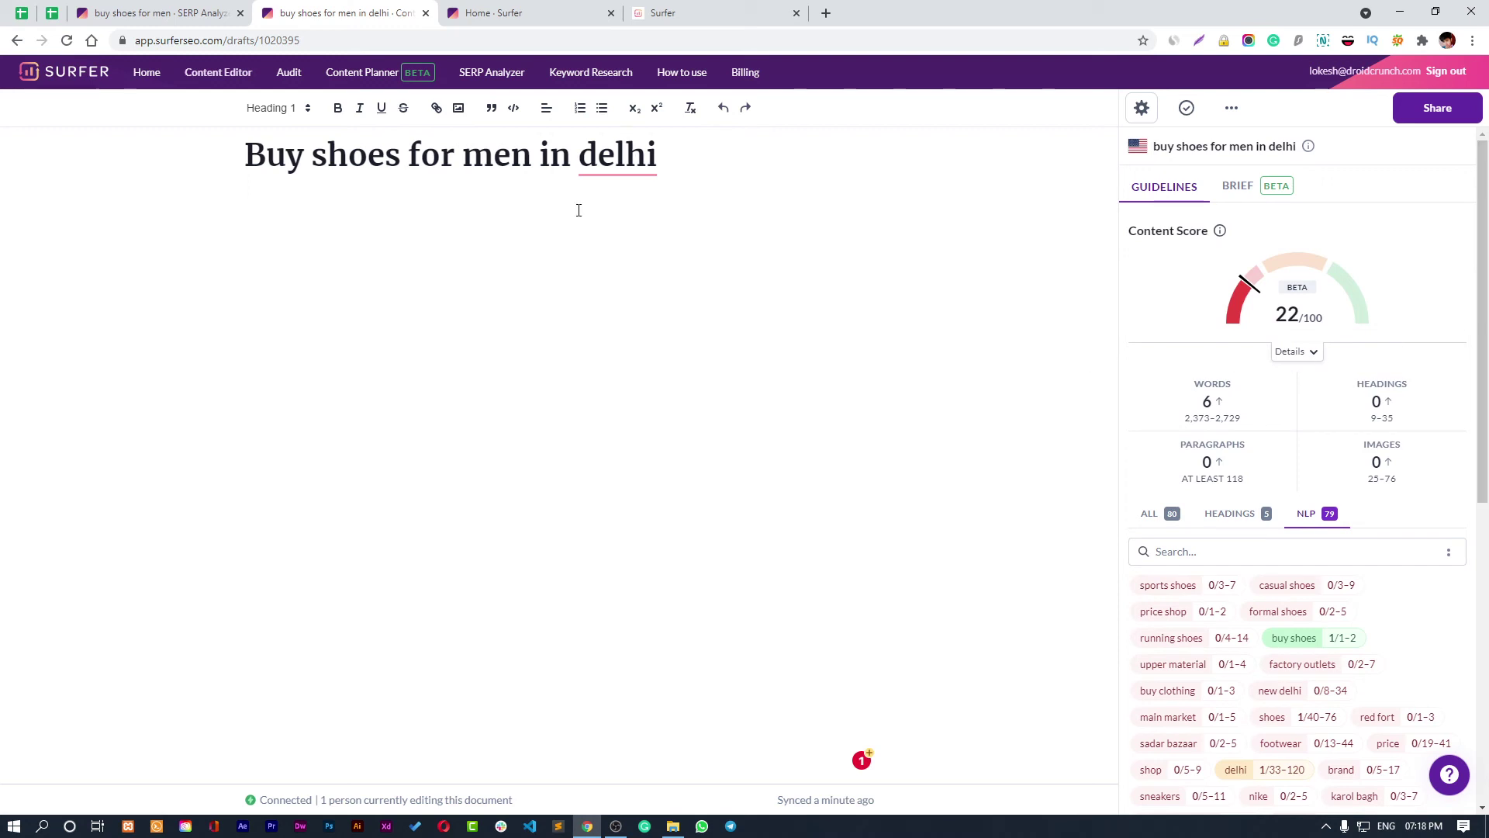
Place the cursor in the empty body below the heading and recheck the words guideline and content score.
{"action": "left_click", "coordinate": [271, 213]}
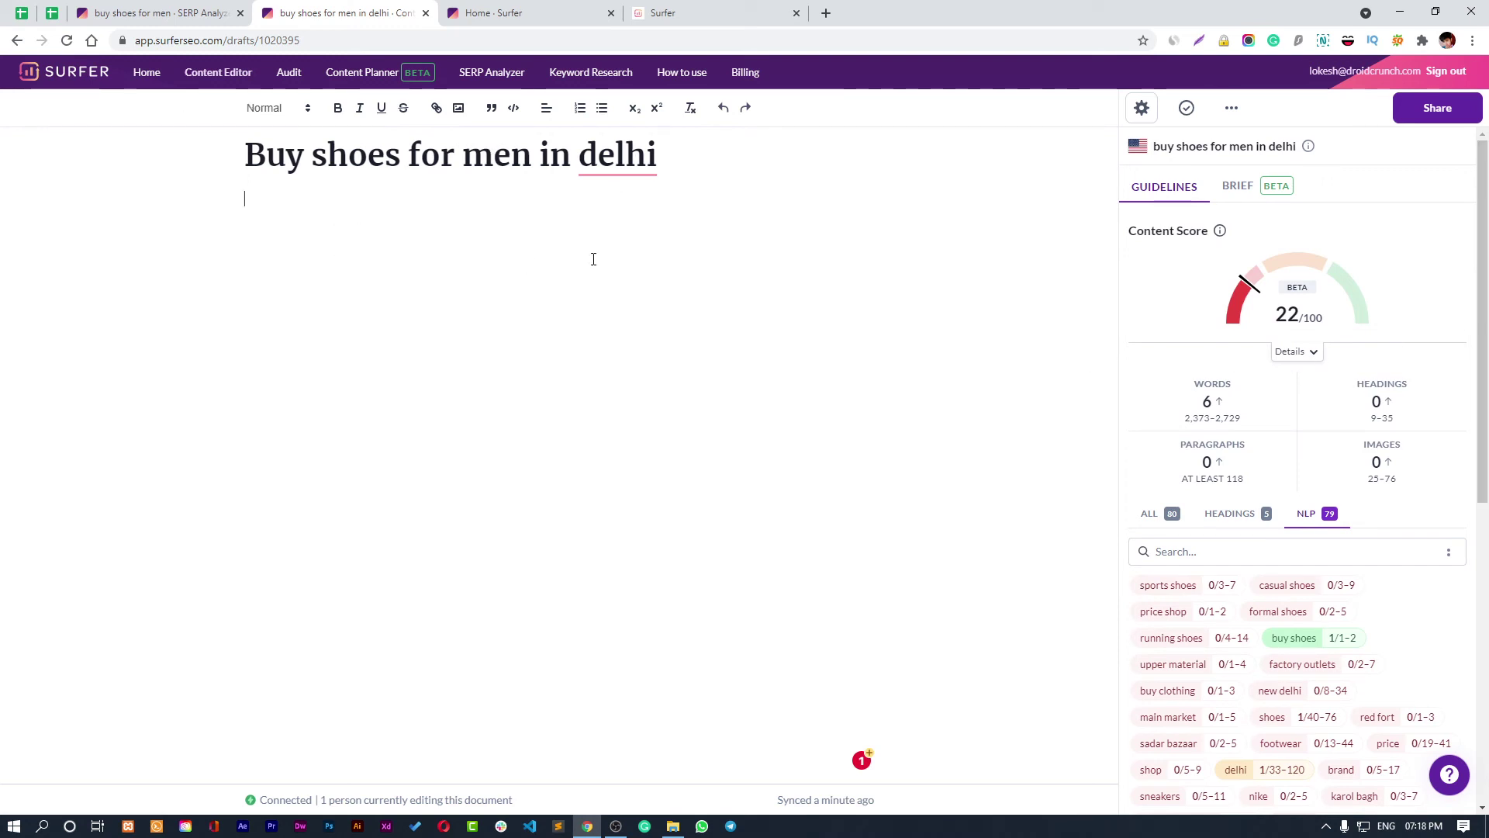
{"action": "mouse_move", "coordinate": [1224, 348]}
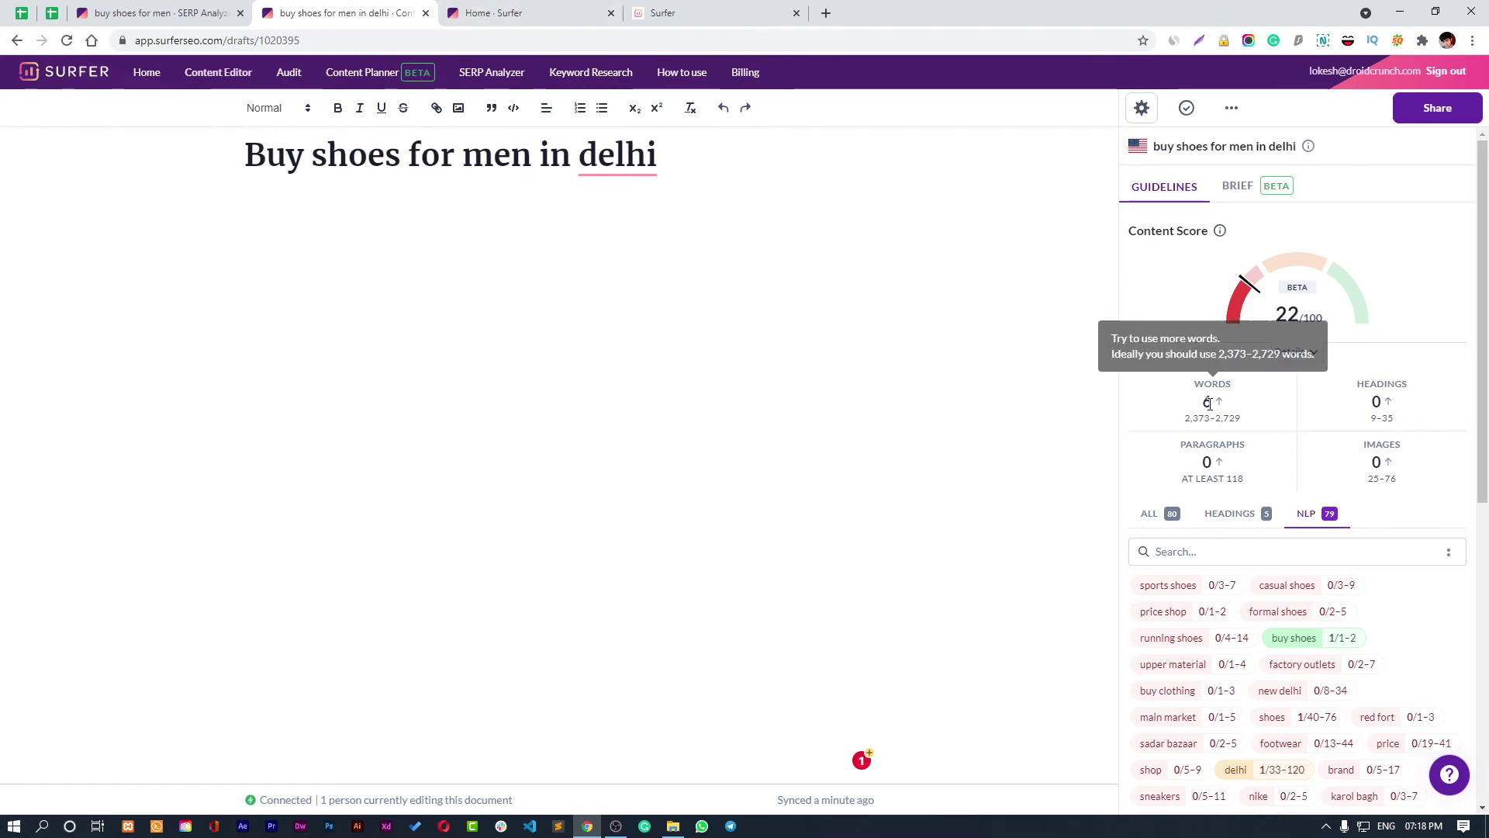
{"action": "mouse_move", "coordinate": [1320, 294]}
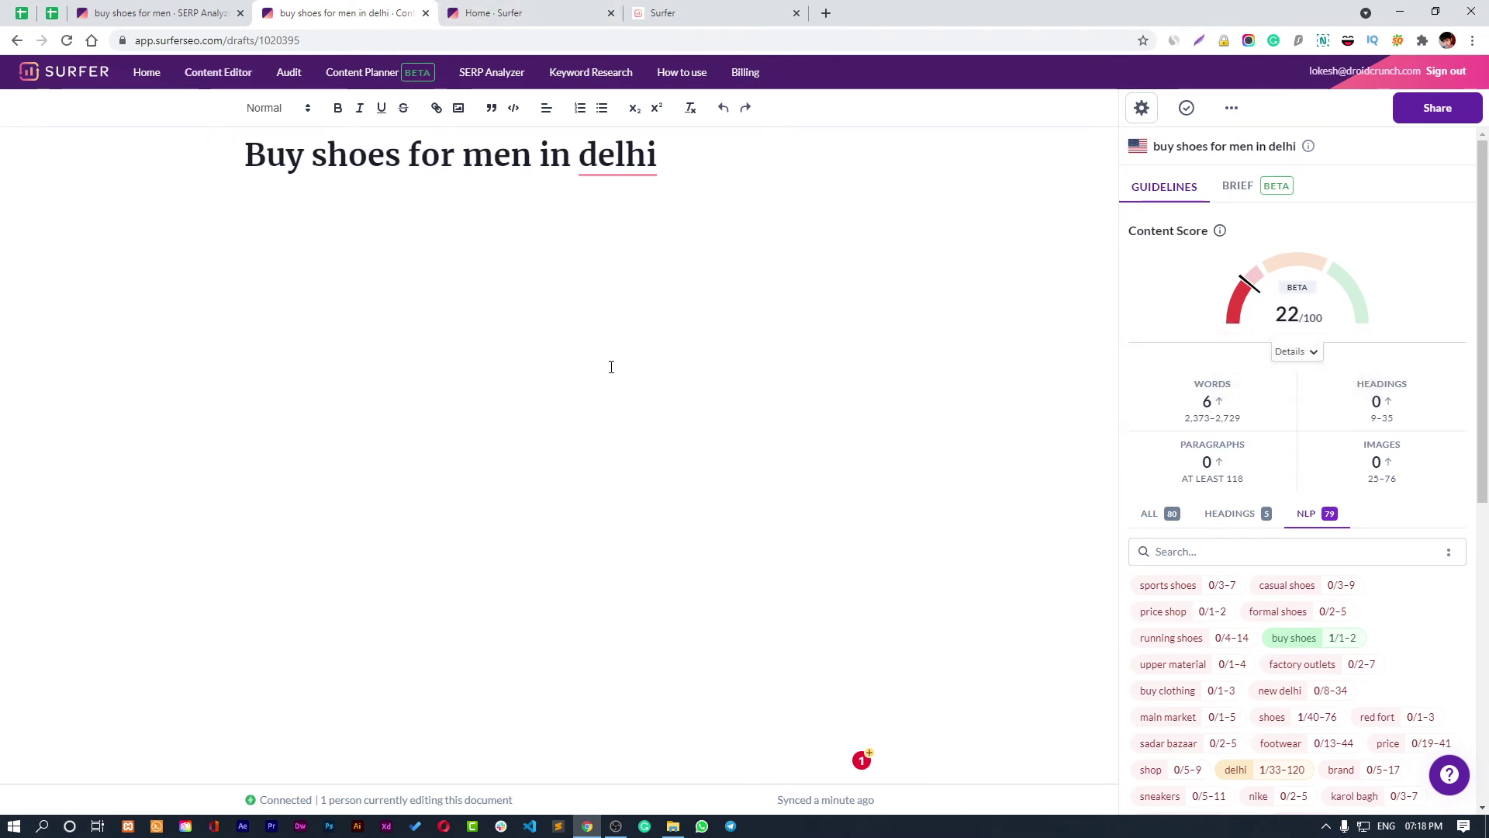
{"action": "left_click", "coordinate": [575, 350]}
Copy the draft's share link and display its export and additional options.
{"action": "left_click", "coordinate": [1182, 112]}
{"action": "left_click", "coordinate": [1419, 122]}
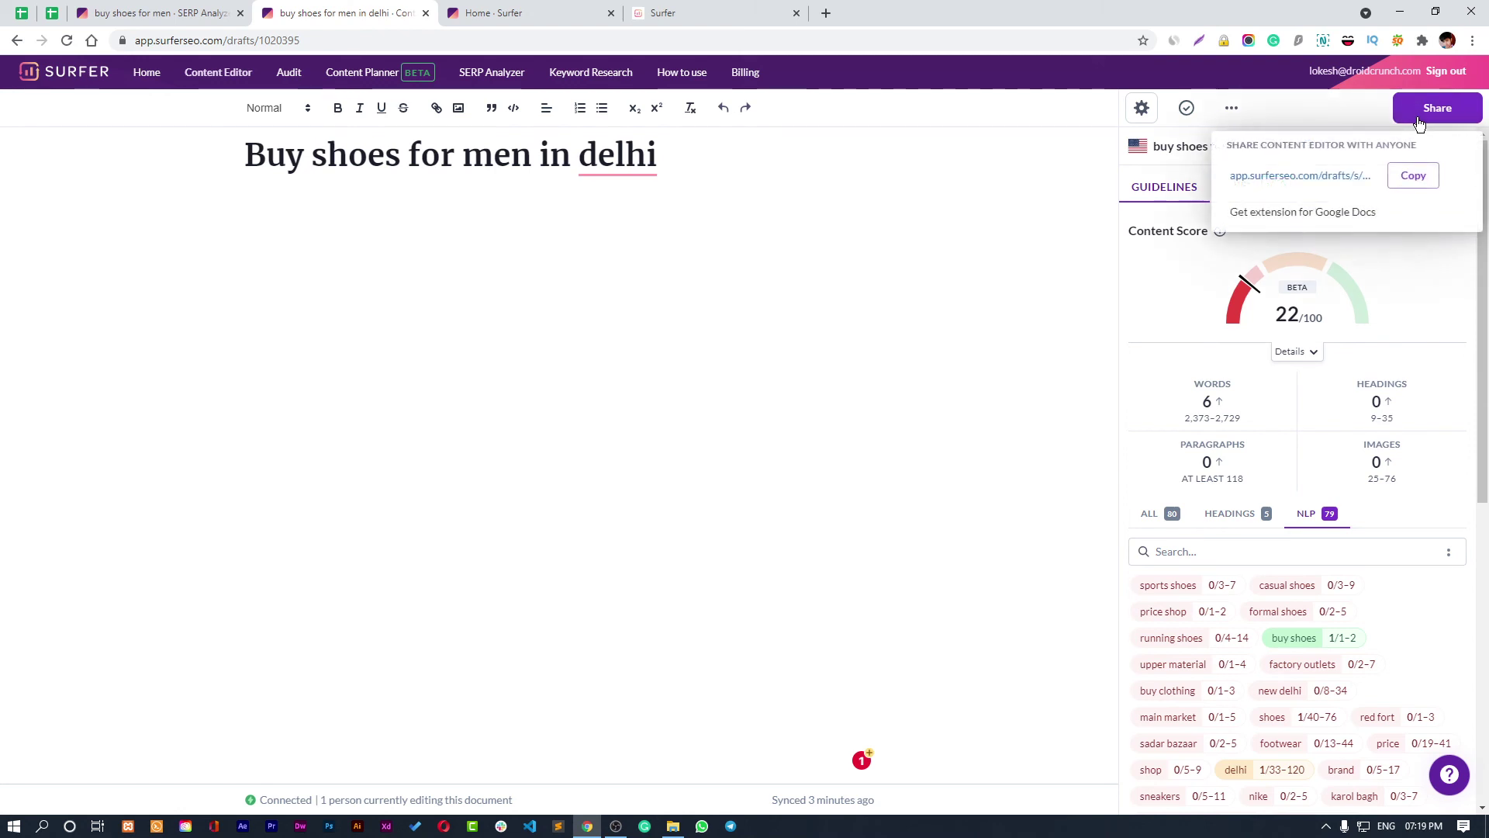
{"action": "left_click", "coordinate": [1413, 177]}
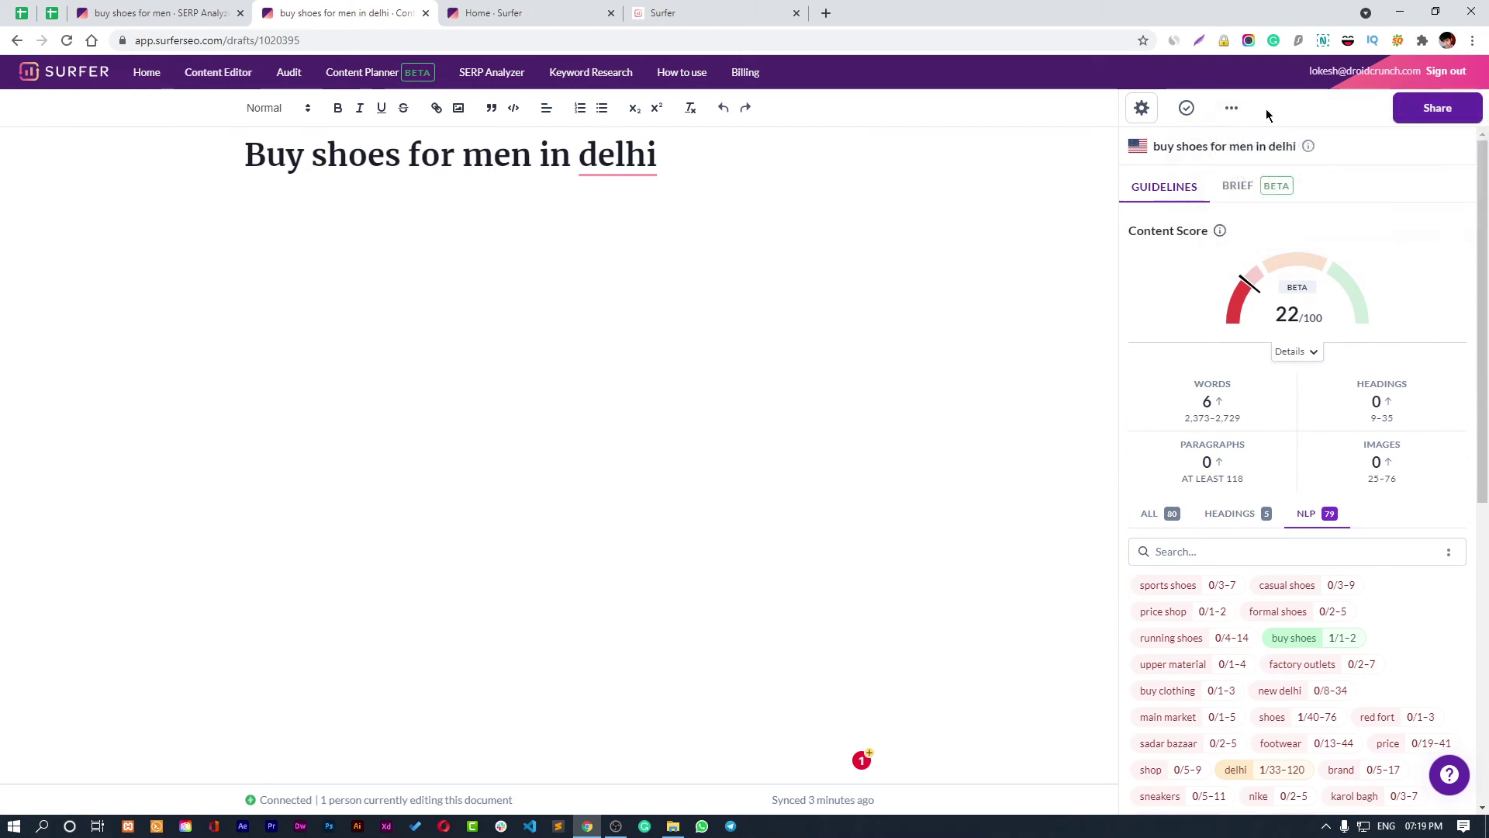
{"action": "left_click", "coordinate": [1229, 109]}
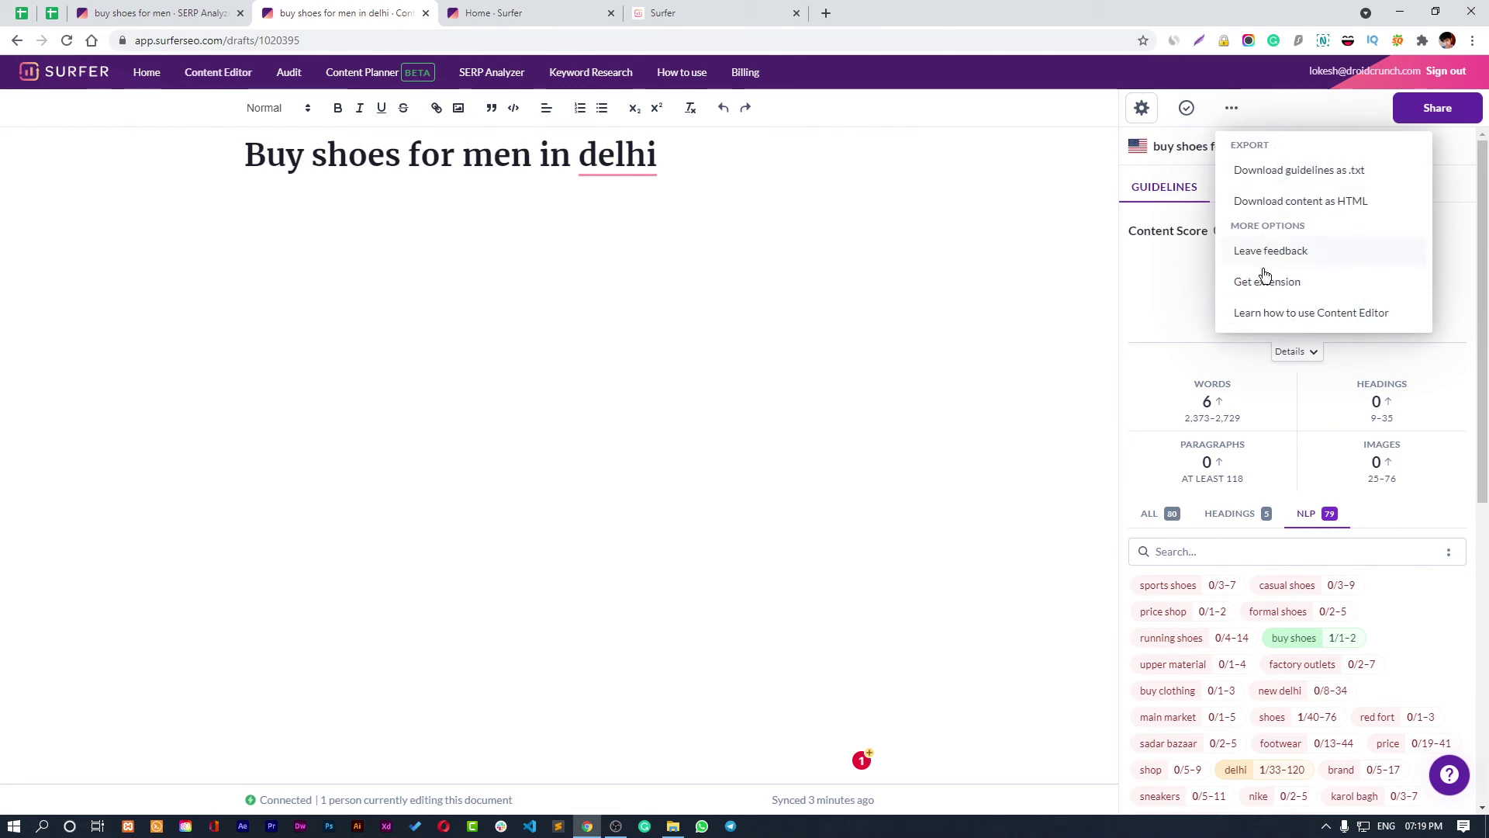
Open the page for getting the Content Editor extension and look through its WordPress and Google Docs integration features.
{"action": "left_click", "coordinate": [1234, 112]}
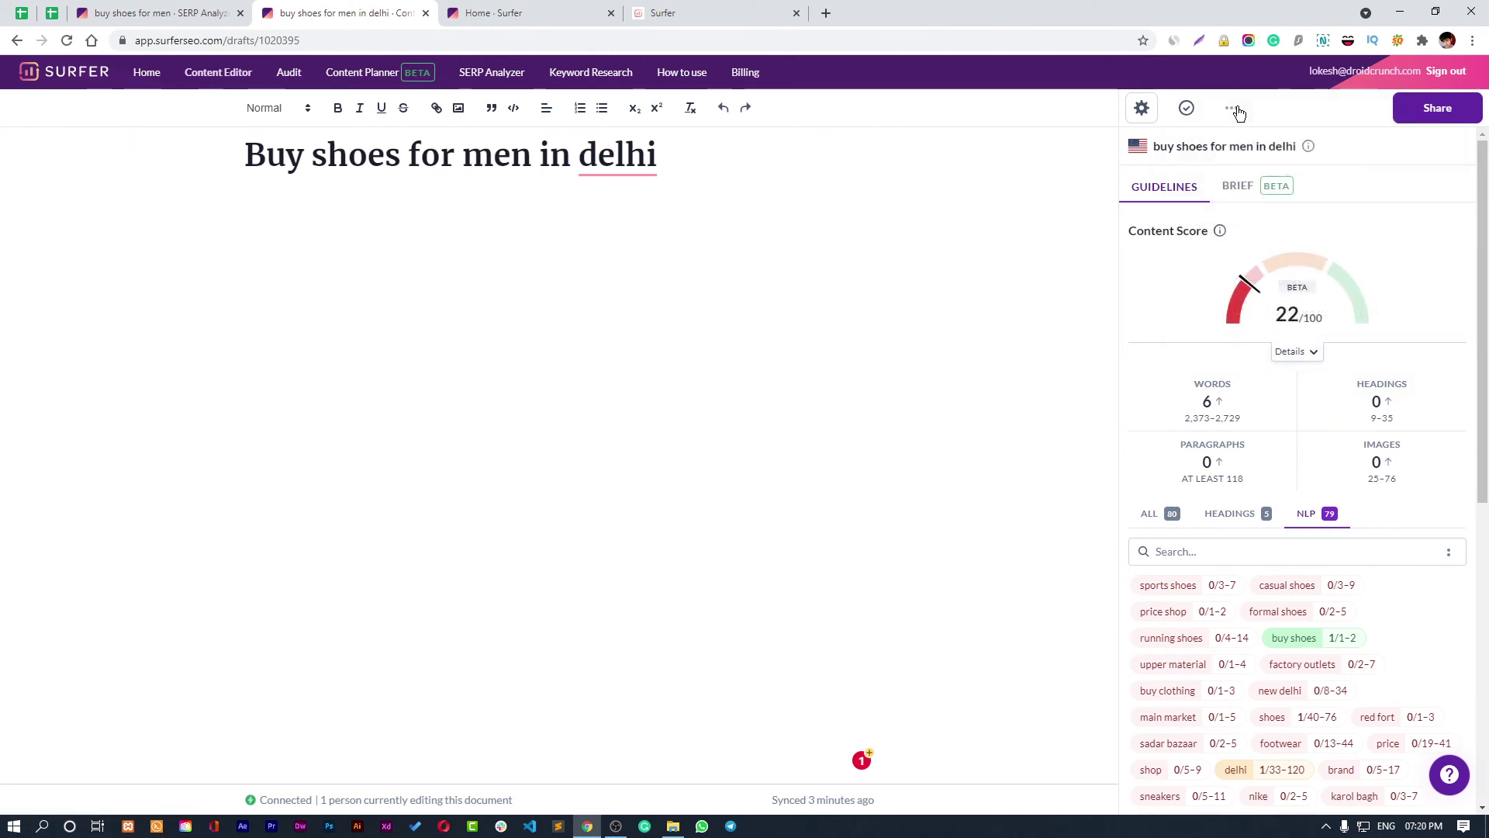
{"action": "left_click", "coordinate": [1233, 110]}
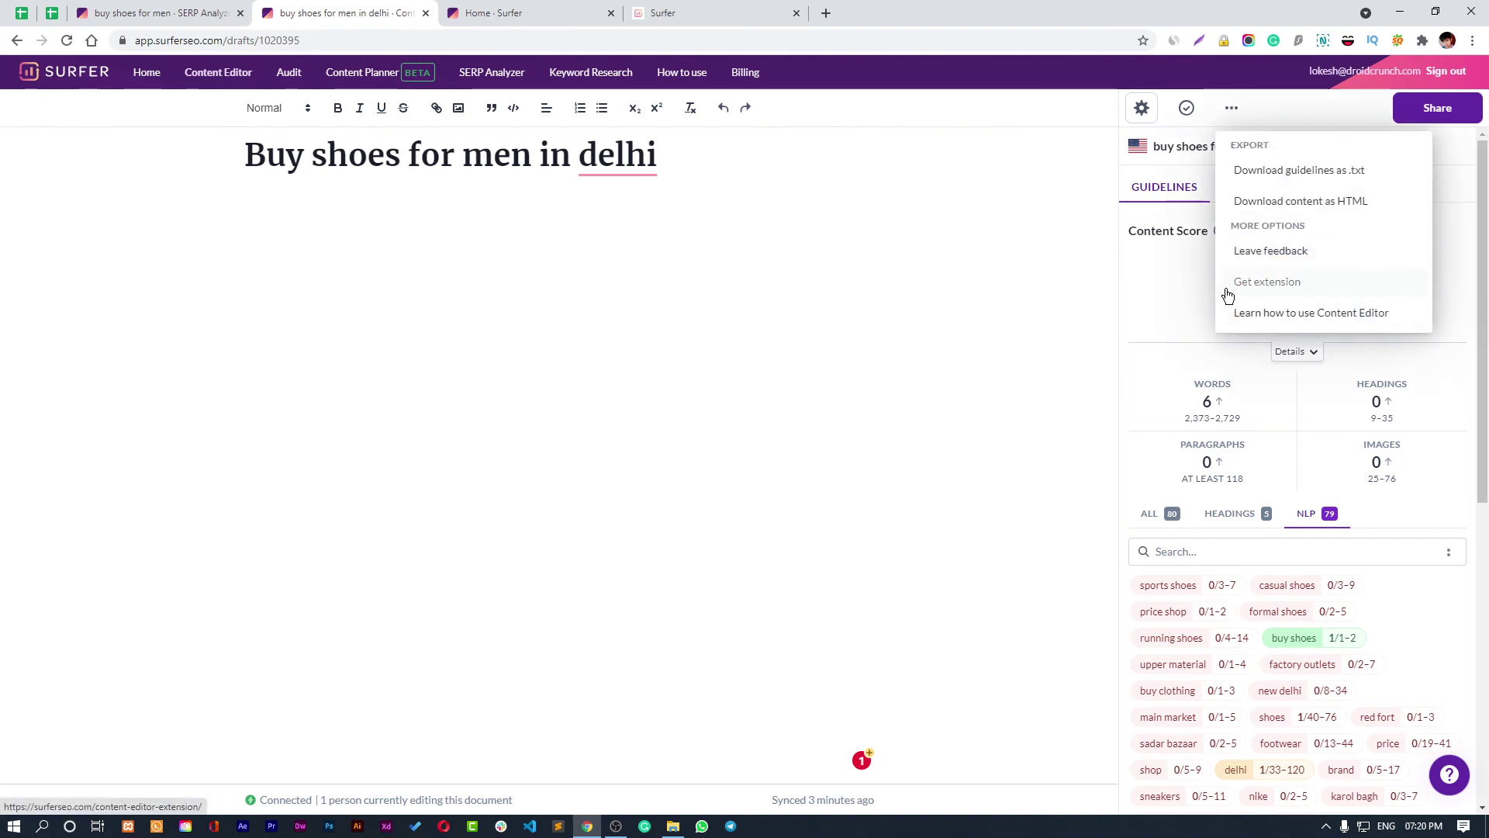
{"action": "left_click", "coordinate": [1255, 291]}
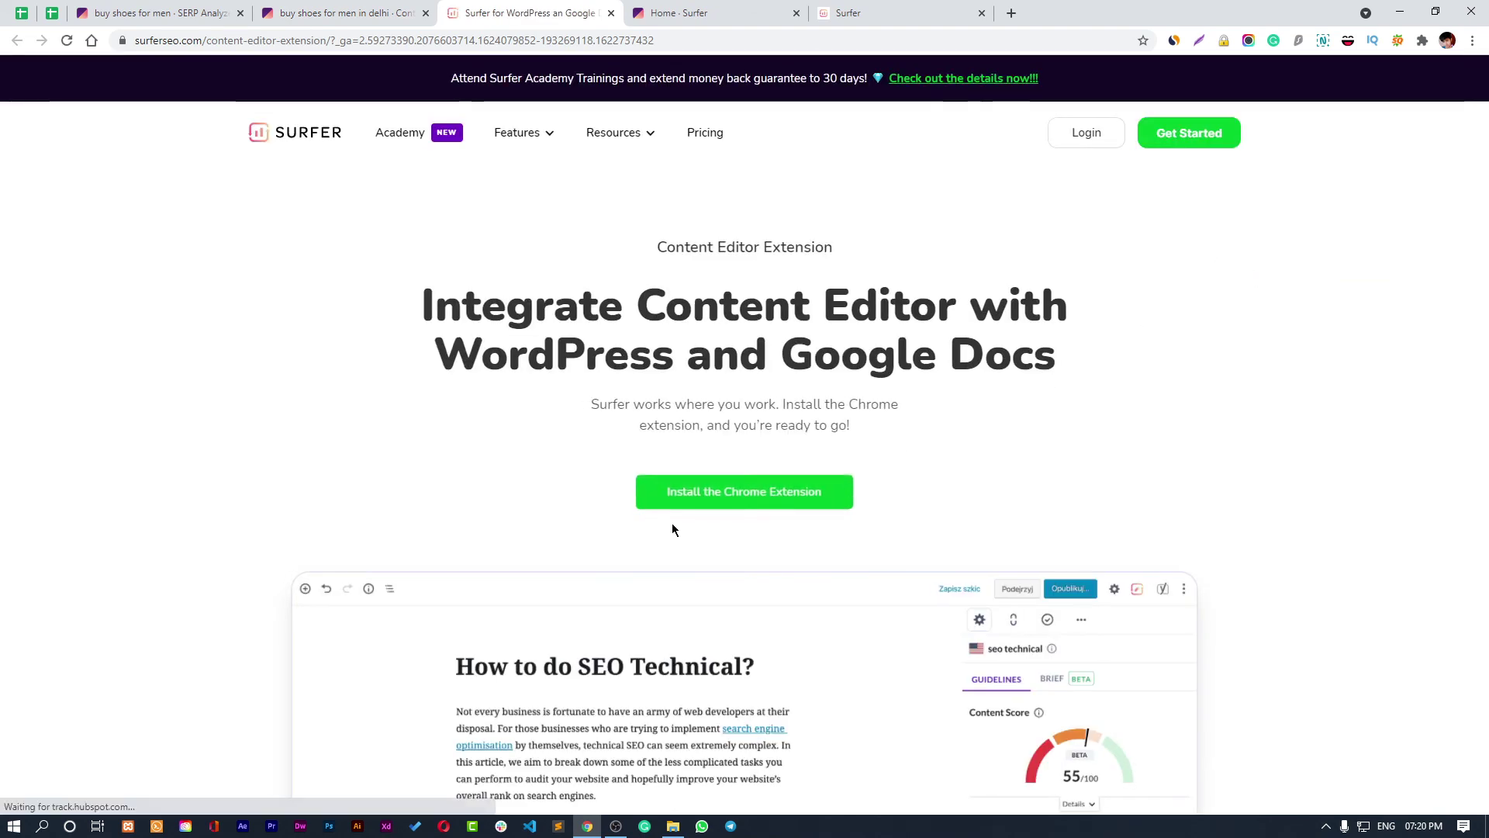
{"action": "scroll", "coordinate": [721, 481], "scroll_direction": "down", "scroll_amount": 2}
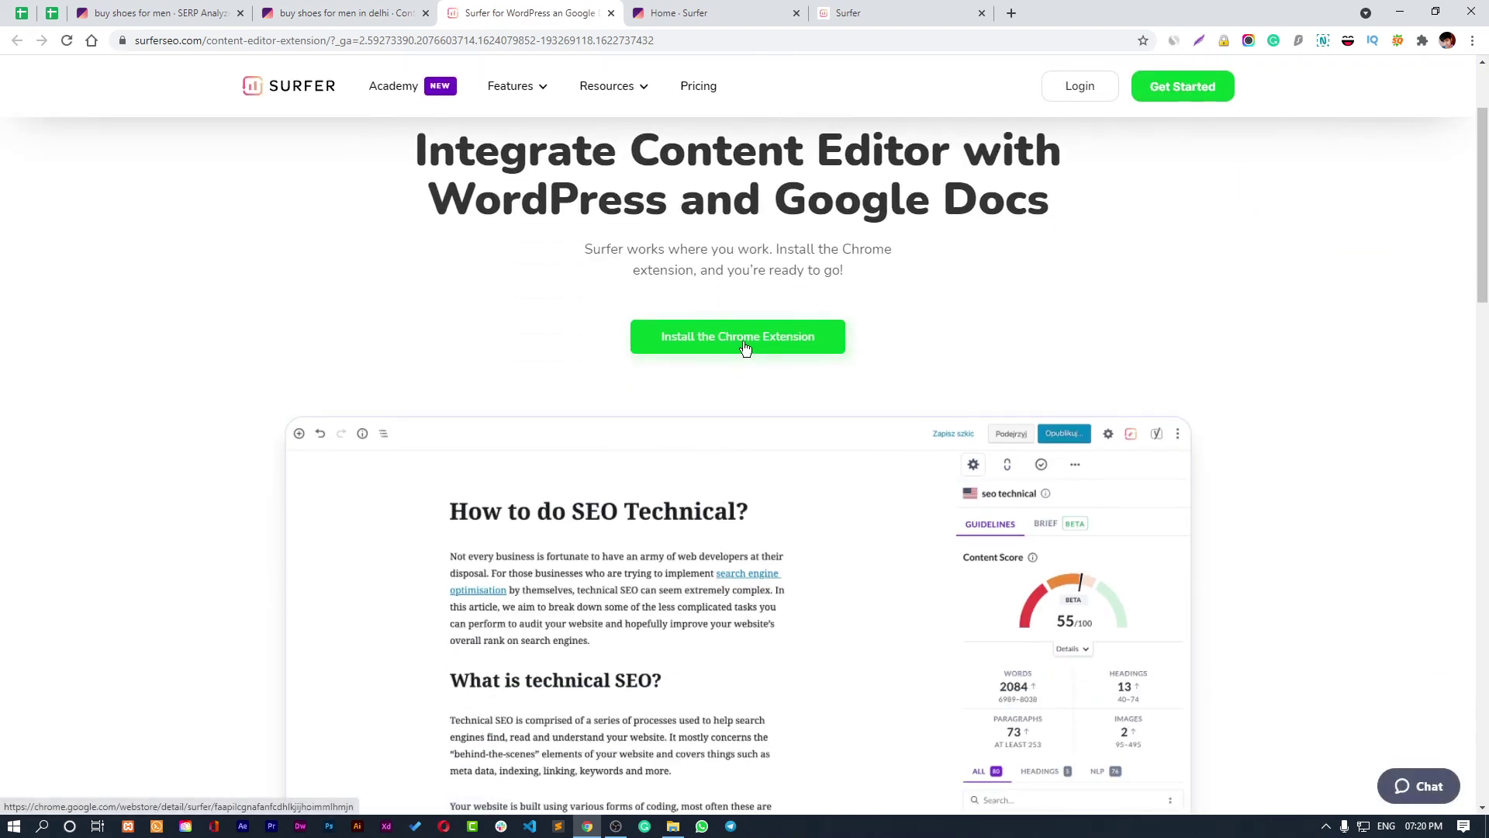
{"action": "scroll", "coordinate": [1002, 368], "scroll_direction": "down", "scroll_amount": 8}
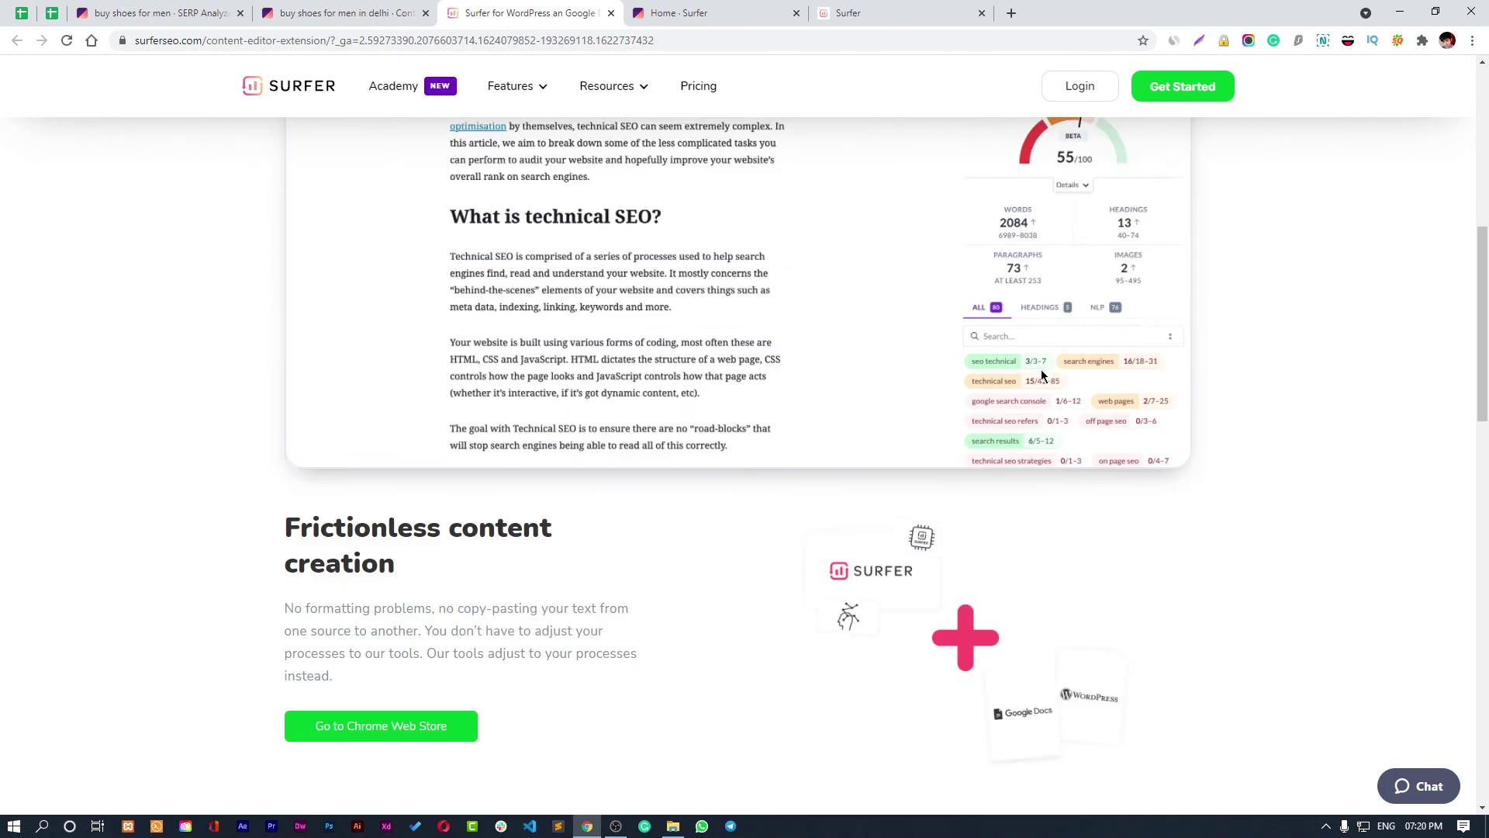
{"action": "scroll", "coordinate": [1042, 376], "scroll_direction": "down", "scroll_amount": 7}
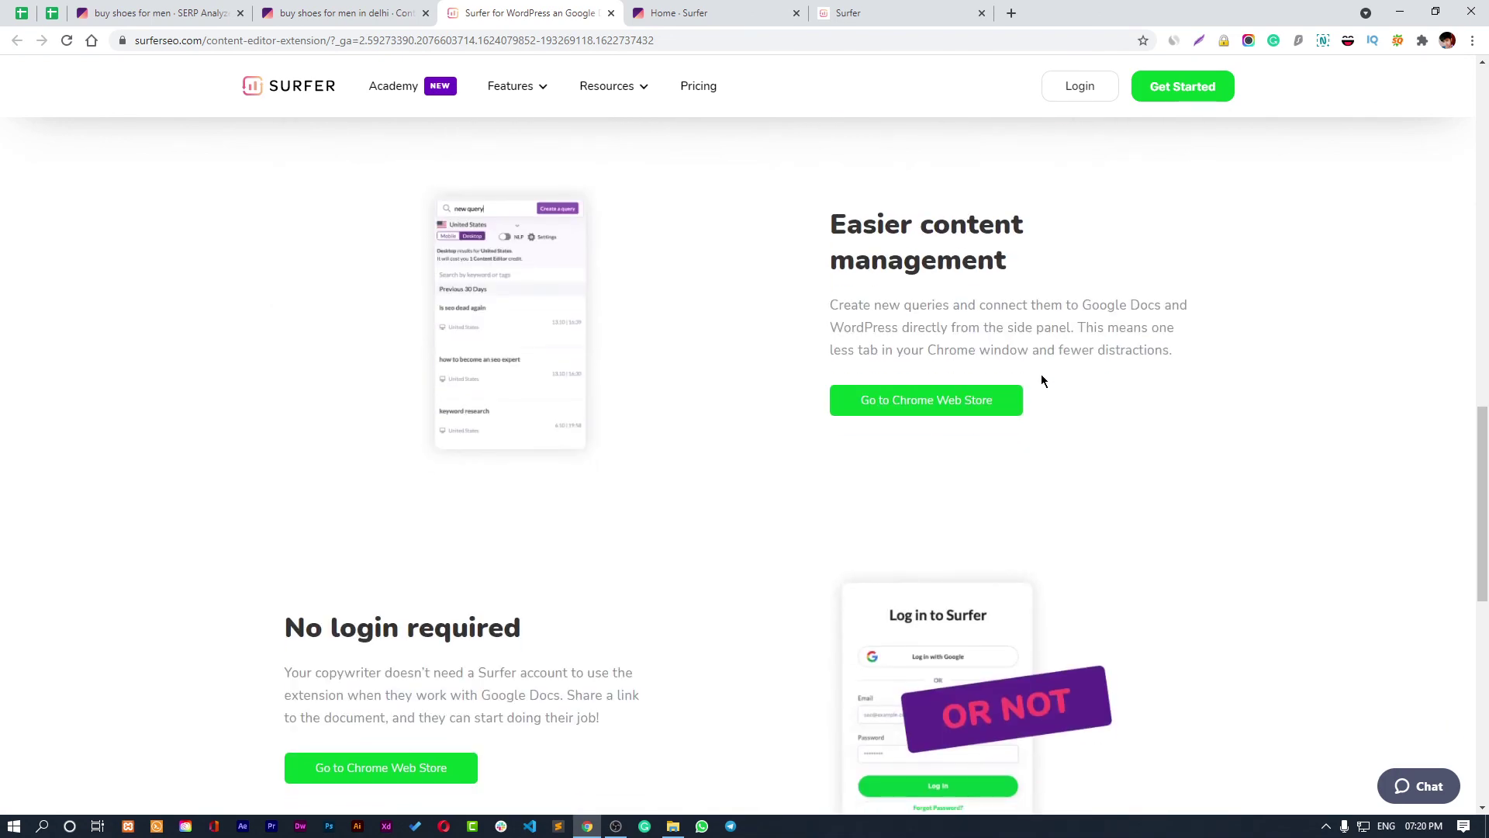
{"action": "scroll", "coordinate": [1044, 383], "scroll_direction": "down", "scroll_amount": 3}
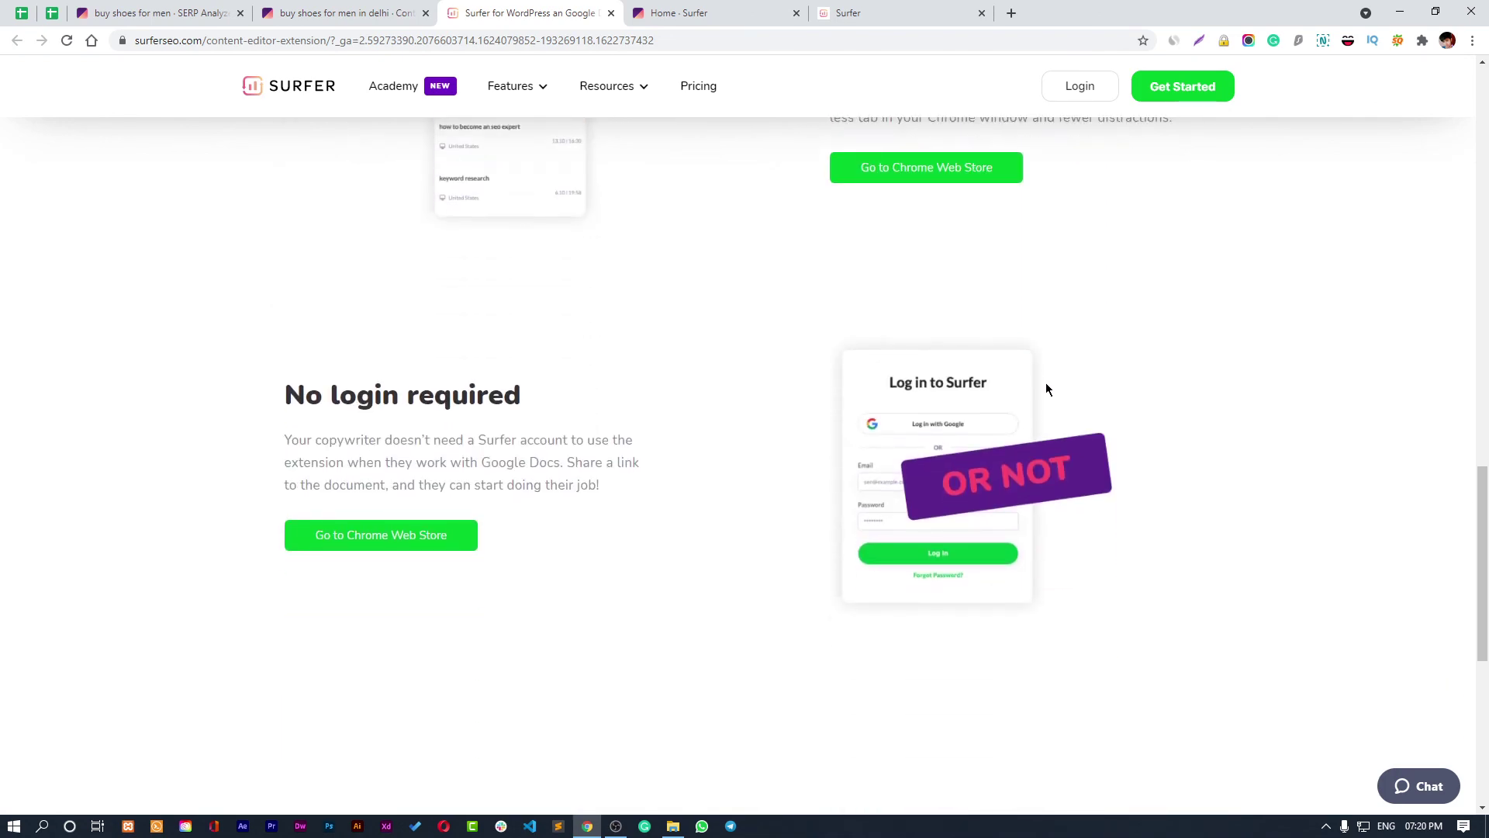
{"action": "scroll", "coordinate": [1134, 411], "scroll_direction": "up", "scroll_amount": 12}
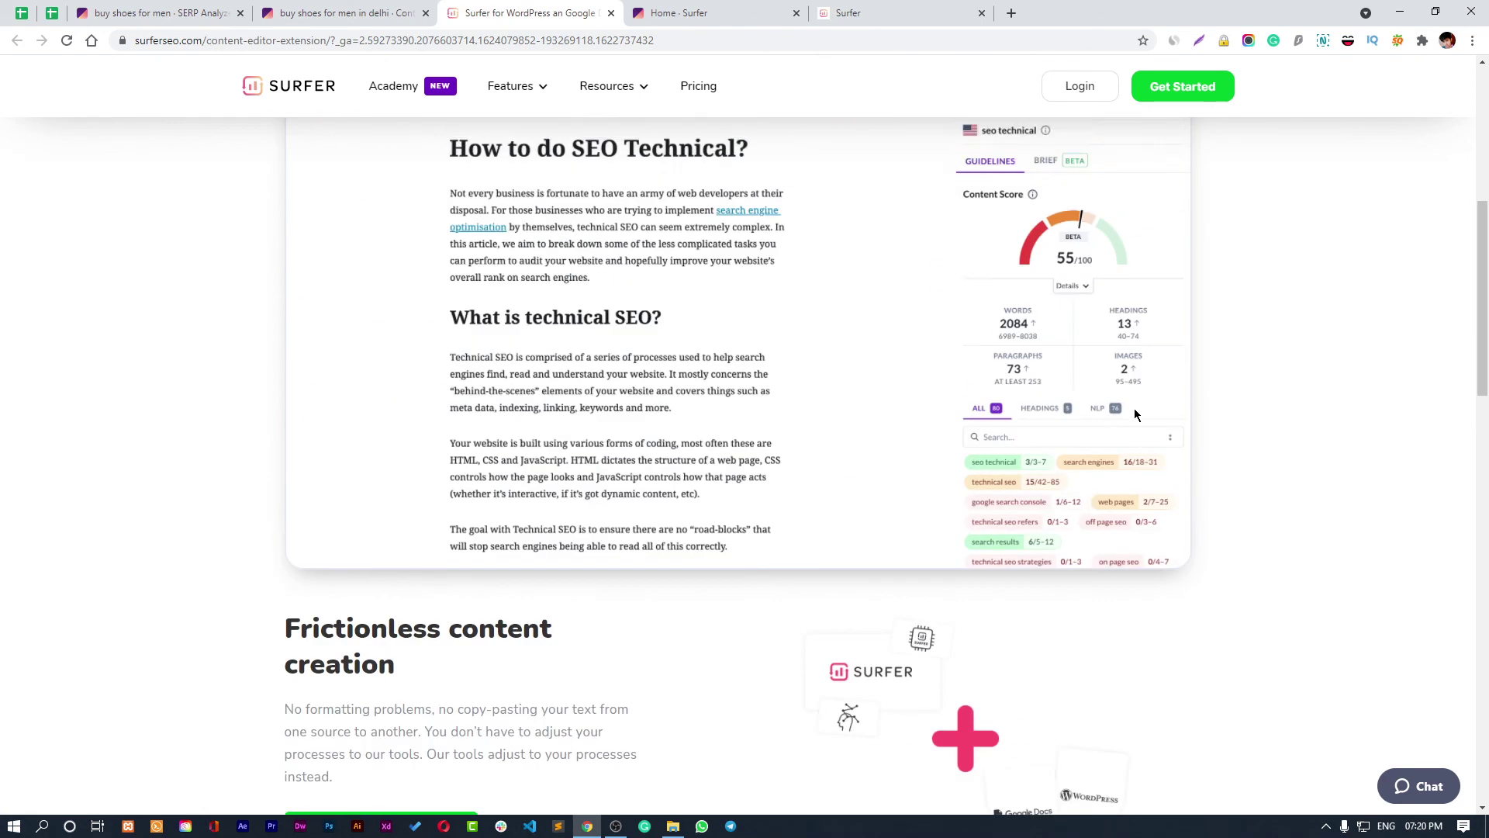
{"action": "scroll", "coordinate": [1134, 410], "scroll_direction": "up", "scroll_amount": 7}
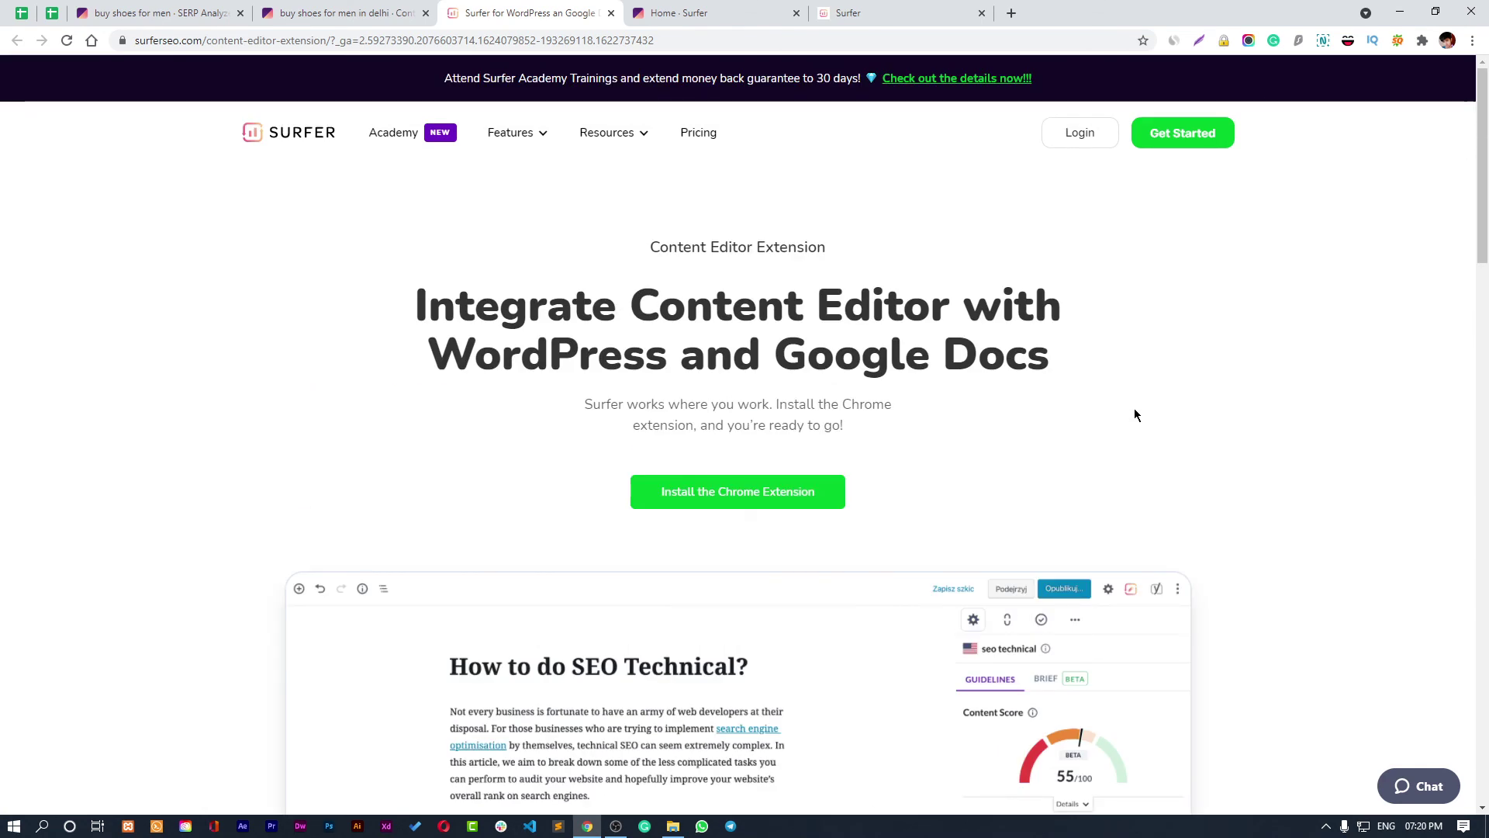
Go to Surfer Academy and preview the Get started videos from the 3-Step Guide to Creating Content through How to use Surfer with Conversion.ai.
{"action": "left_click", "coordinate": [397, 138]}
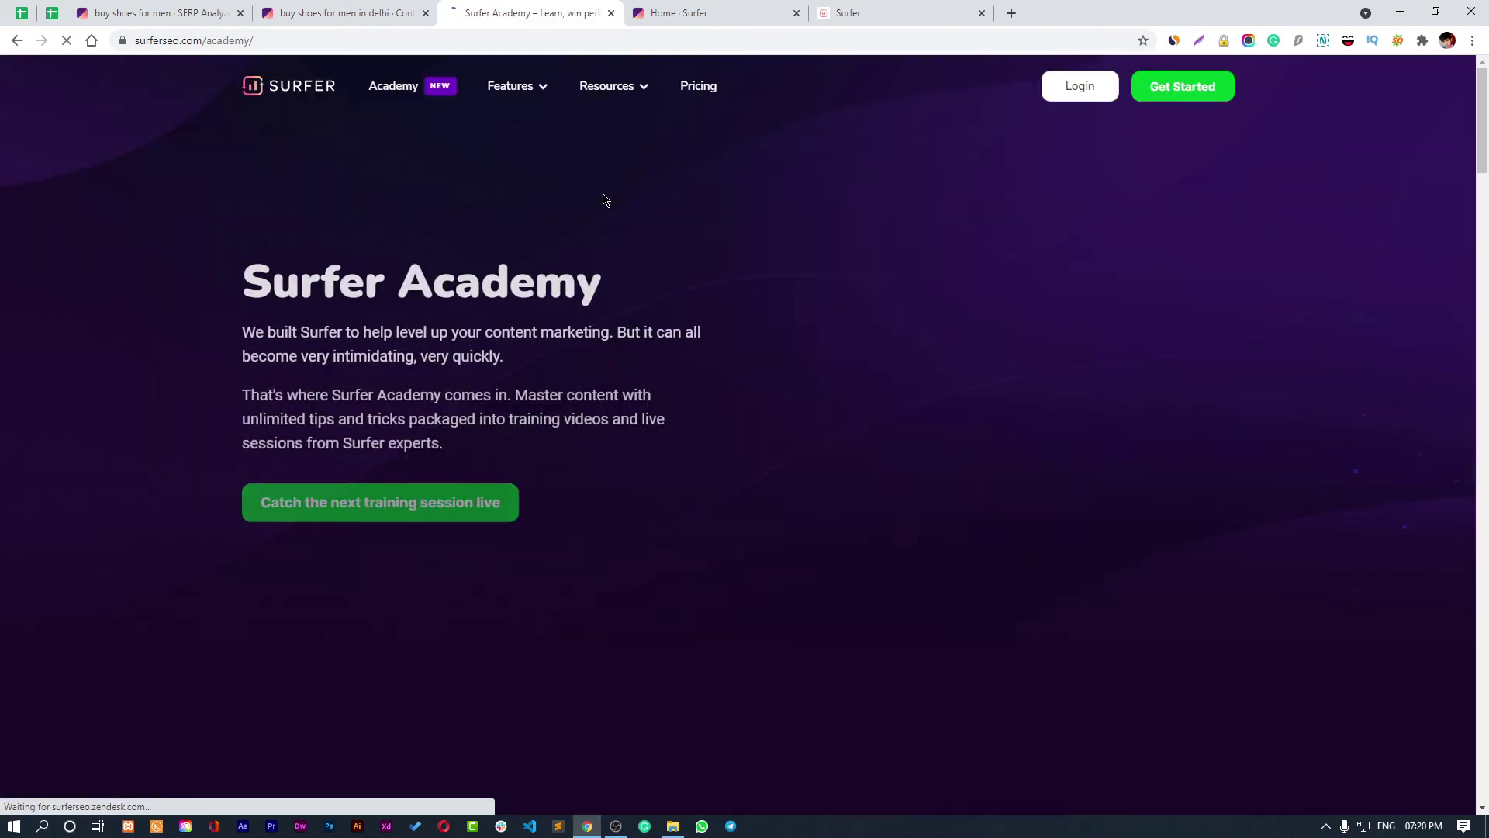
{"action": "scroll", "coordinate": [477, 357], "scroll_direction": "down", "scroll_amount": 5}
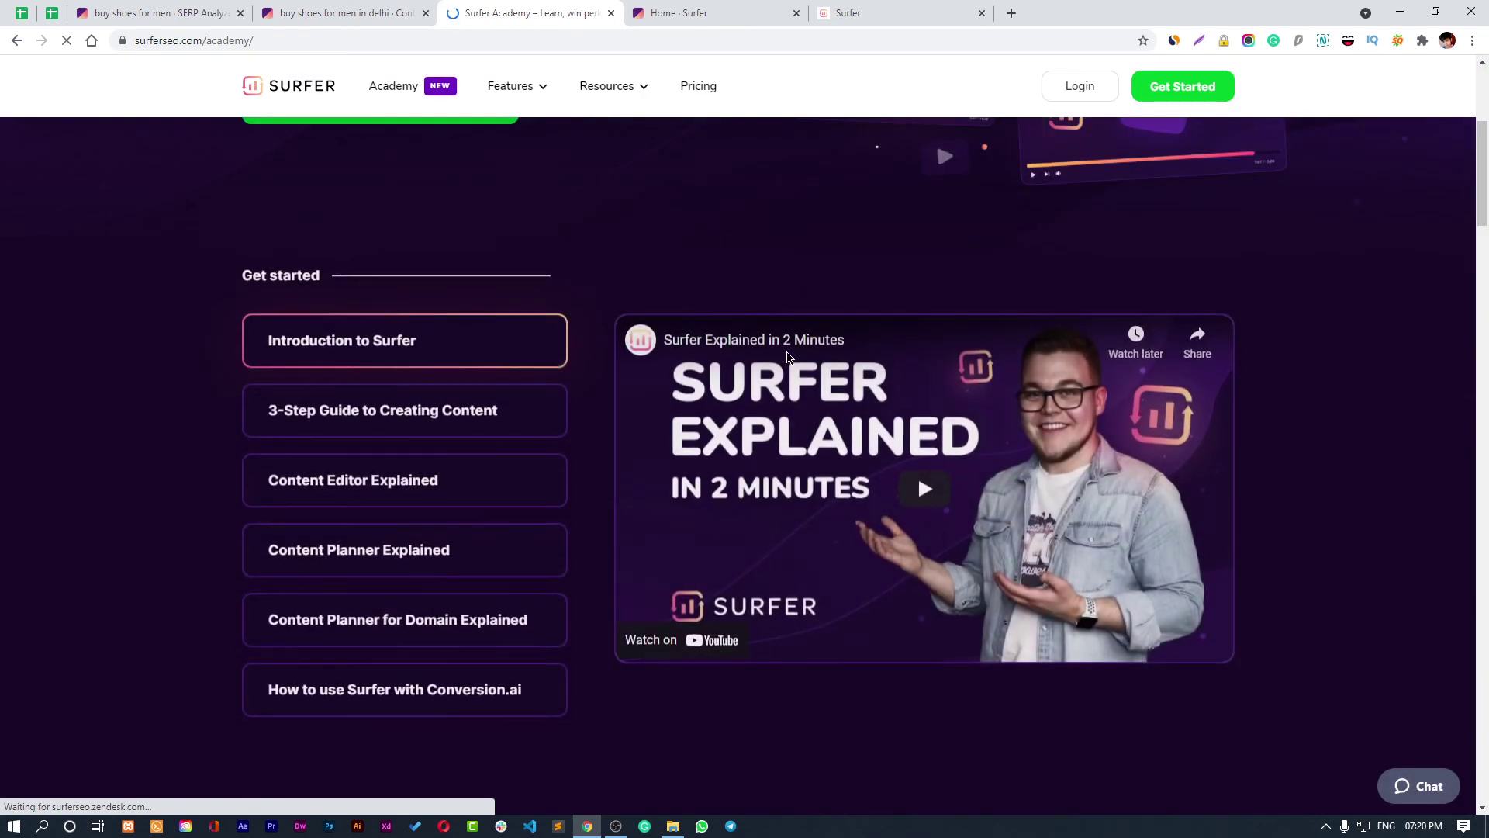
{"action": "left_click", "coordinate": [385, 428]}
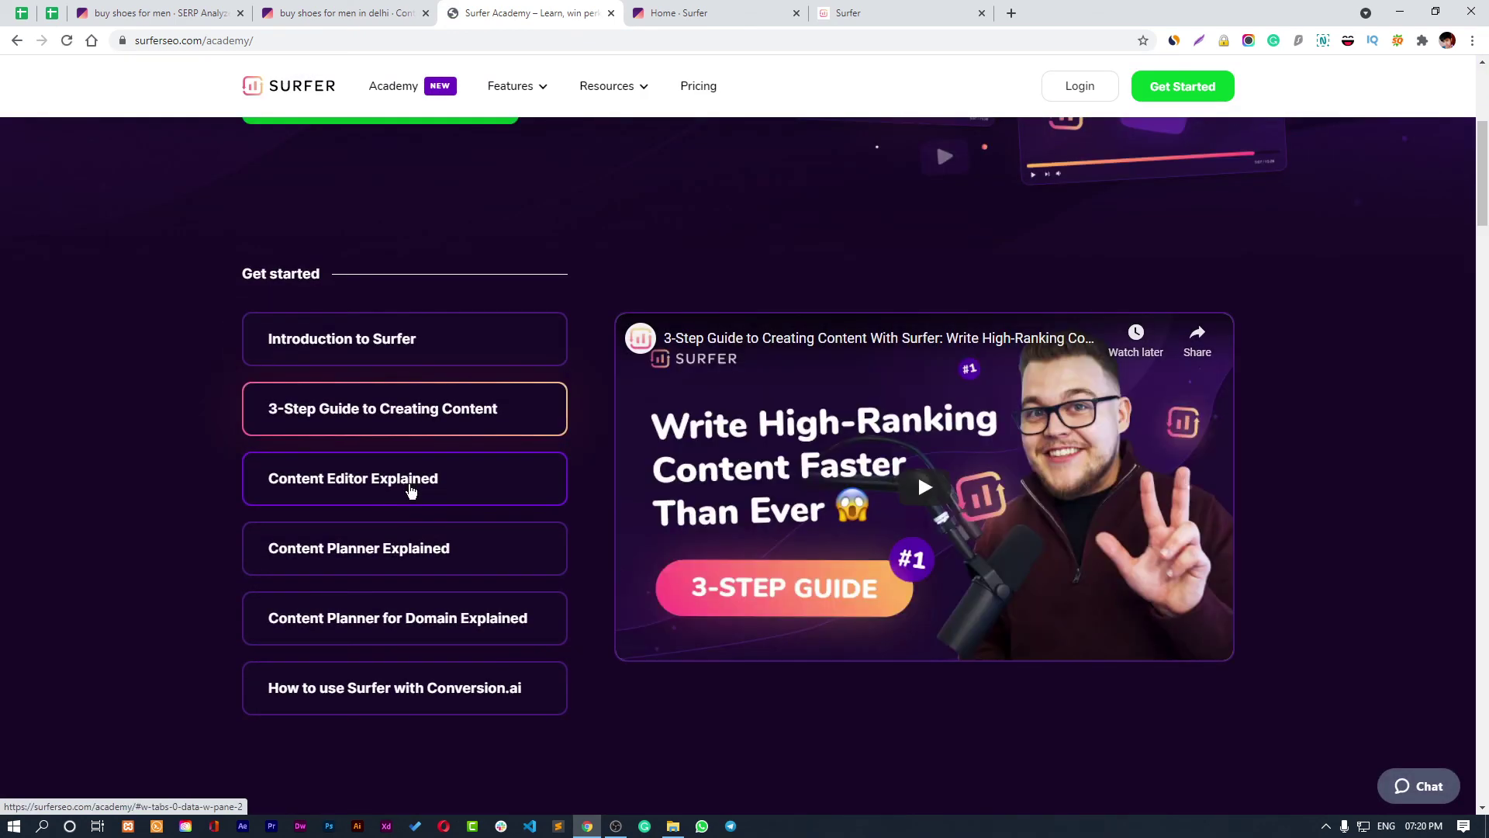
{"action": "left_click", "coordinate": [411, 491]}
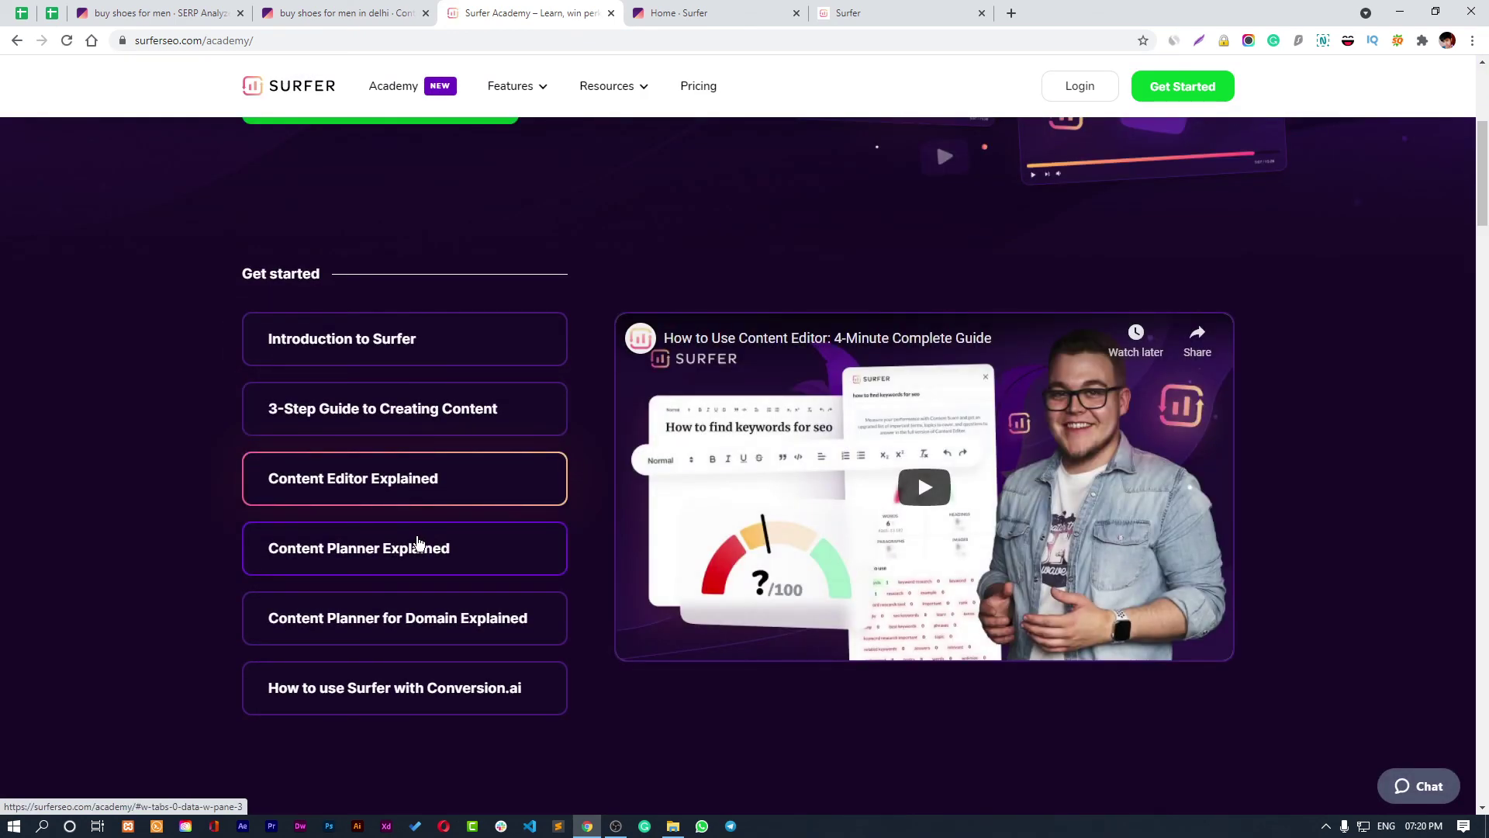
{"action": "left_click", "coordinate": [417, 542]}
{"action": "left_click", "coordinate": [439, 613]}
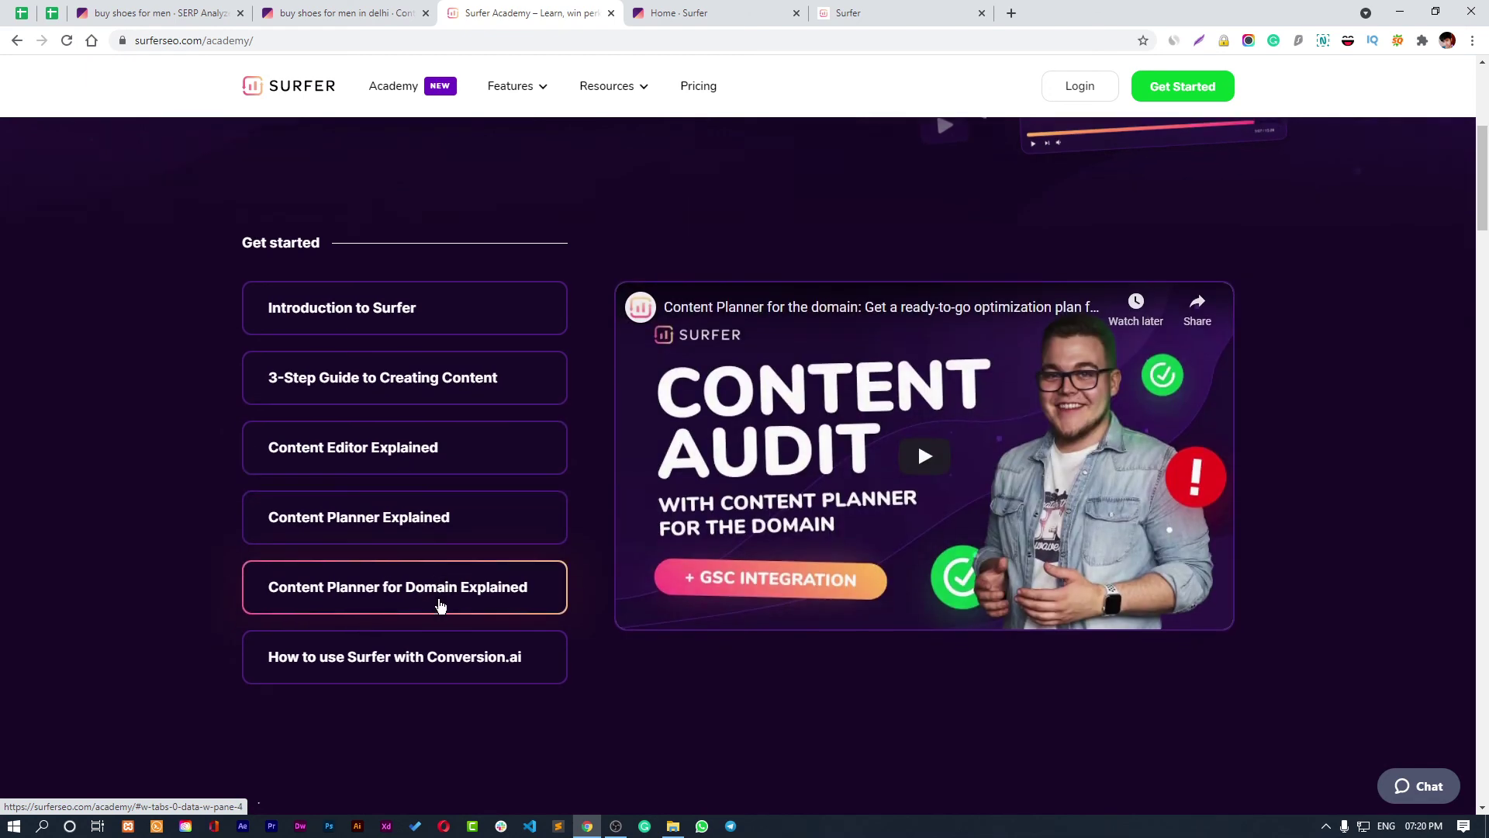
{"action": "scroll", "coordinate": [439, 607], "scroll_direction": "down", "scroll_amount": 2}
{"action": "left_click", "coordinate": [464, 552]}
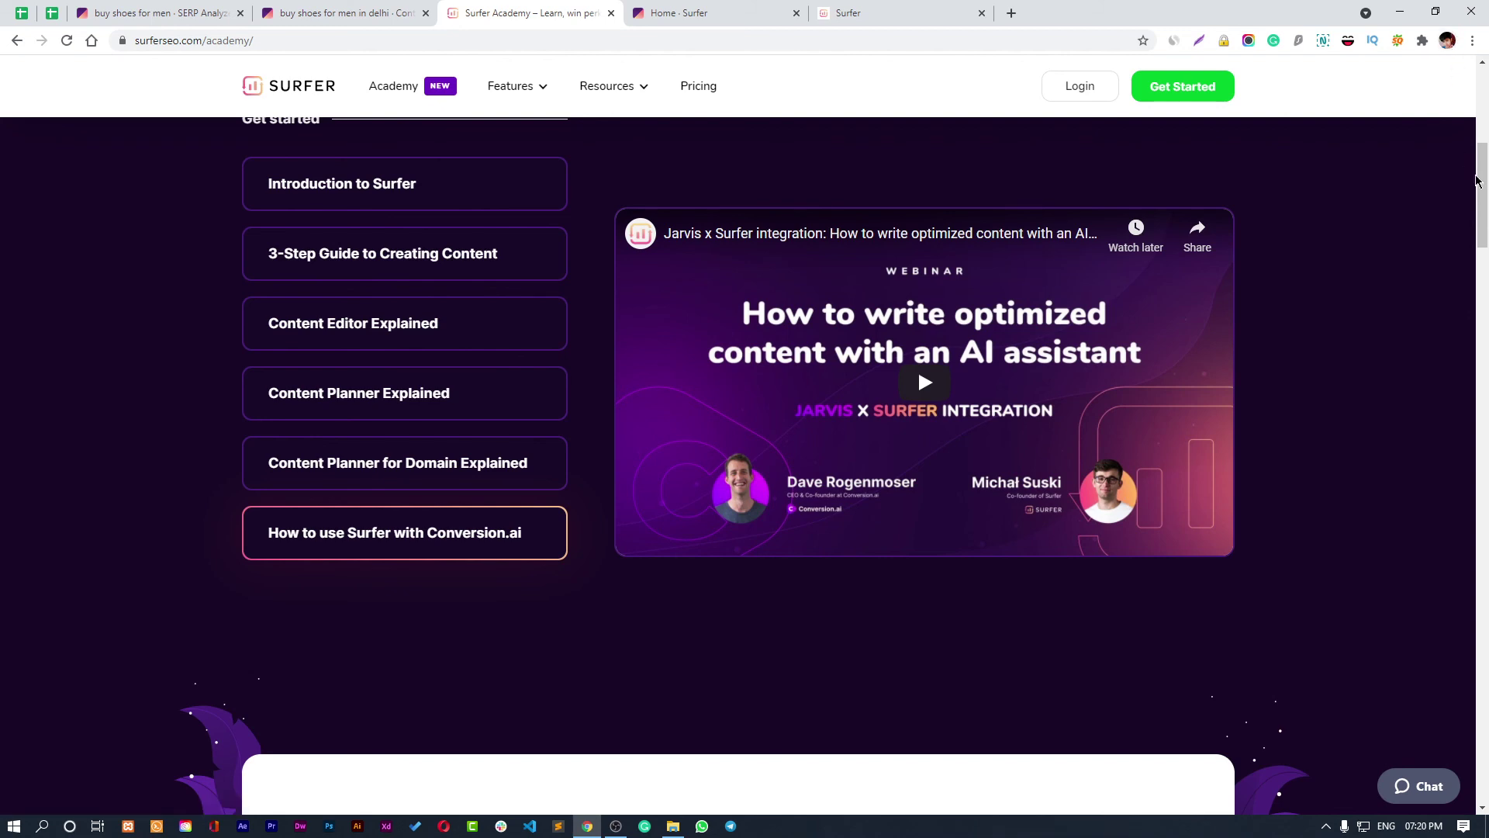
Look through the rest of the Surfer Academy page down to the footer and return to its beginning.
{"action": "left_click_drag", "start_coordinate": [1486, 195], "coordinate": [1477, 632]}
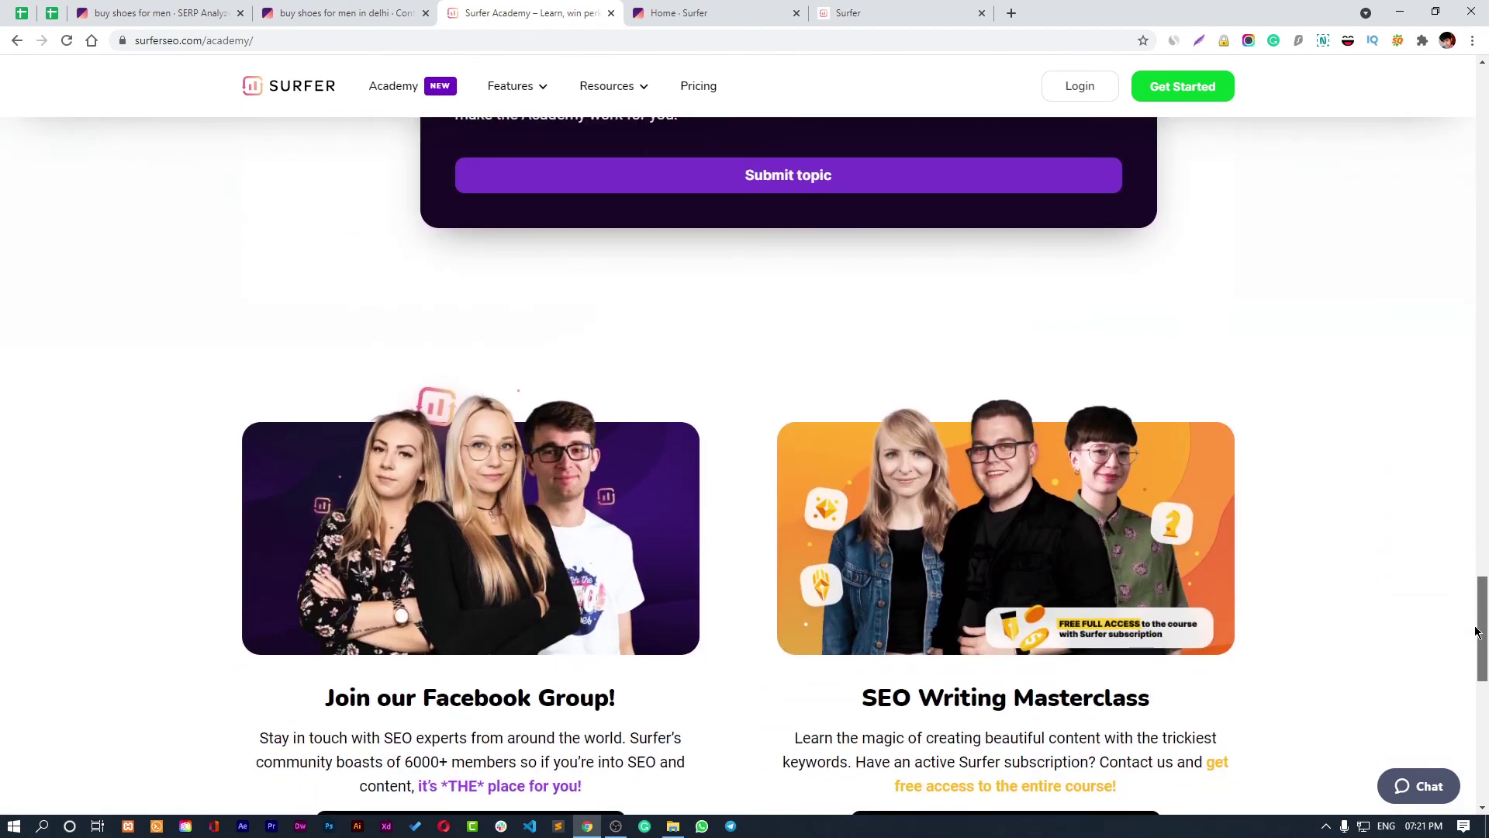
{"action": "left_click_drag", "start_coordinate": [1477, 633], "coordinate": [1476, 741]}
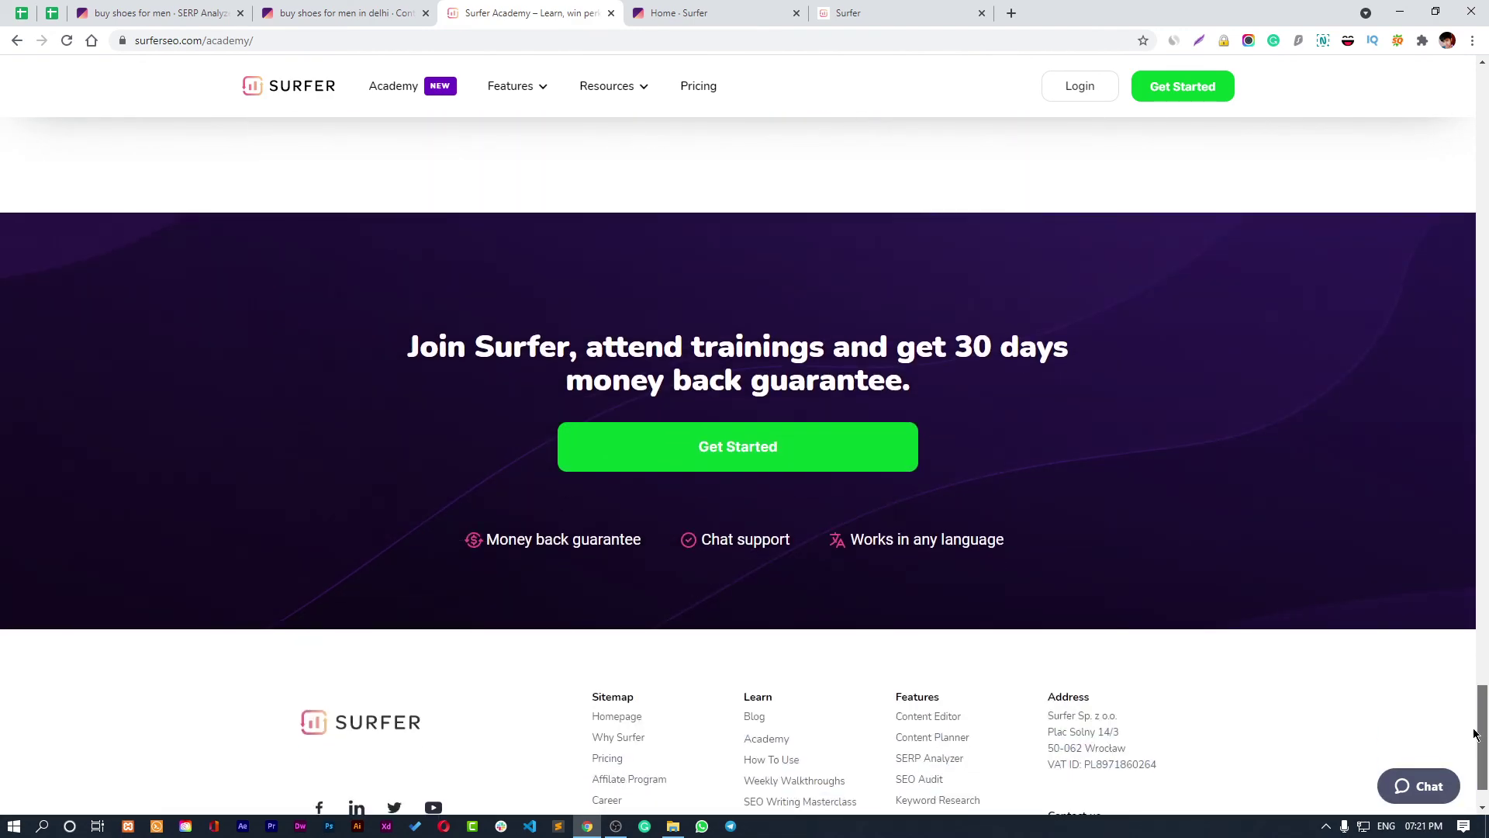
{"action": "key", "text": "Home"}
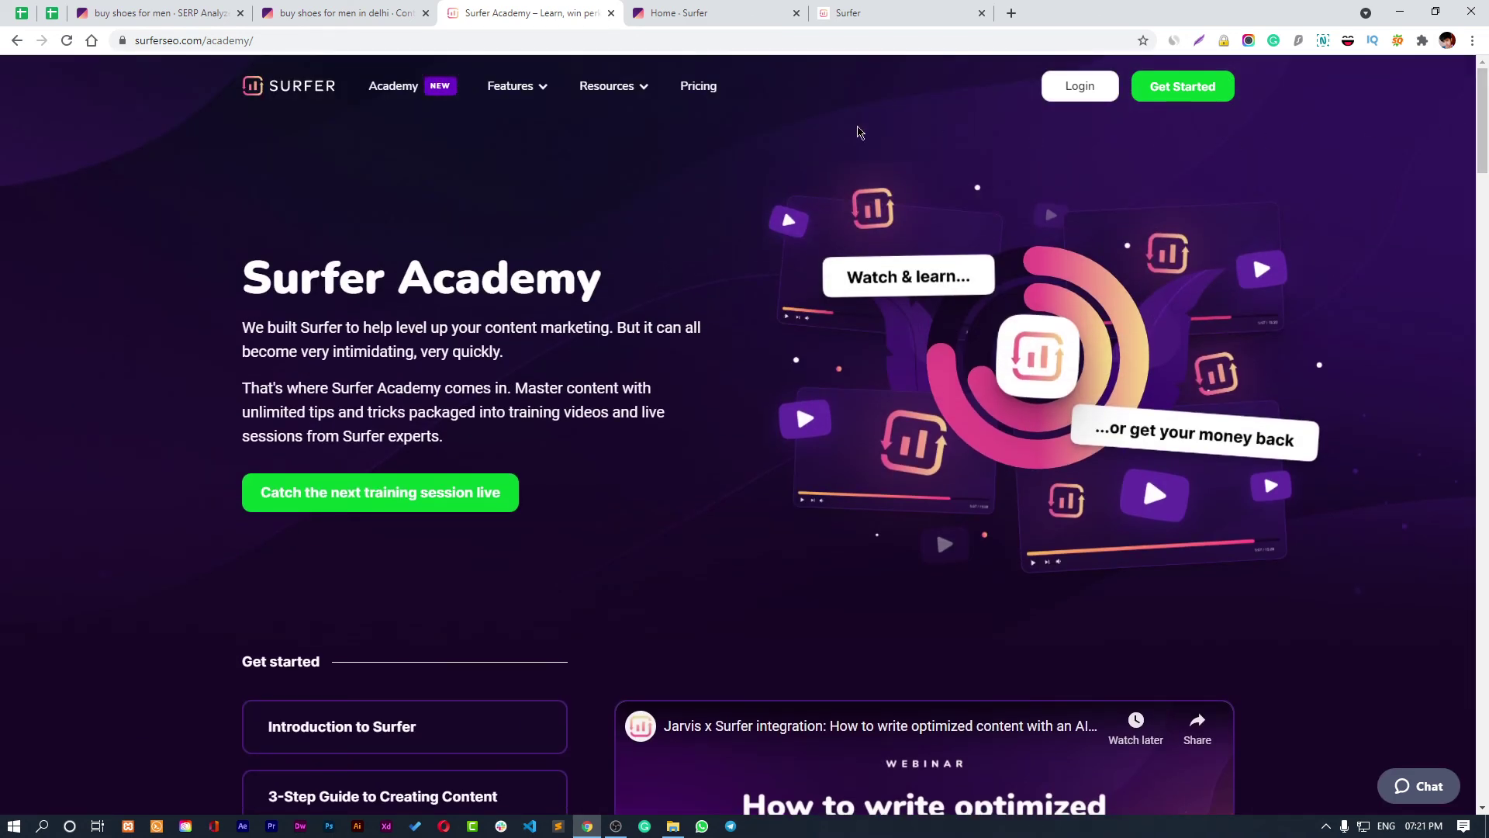
Open Surfer's pricing page and compare the monthly Basic, Pro and Business plans.
{"action": "left_click", "coordinate": [700, 91]}
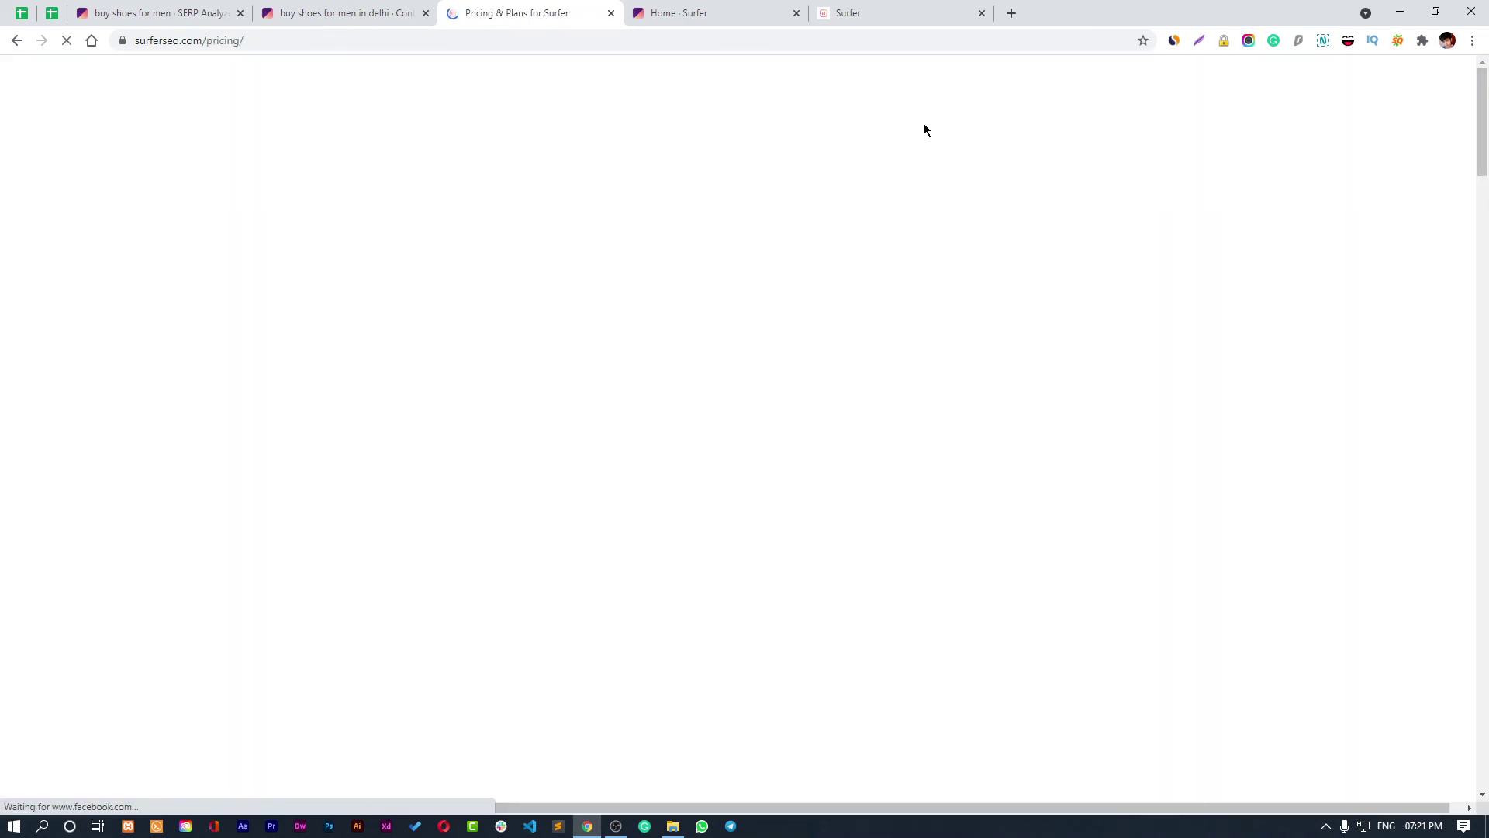
{"action": "scroll", "coordinate": [896, 231], "scroll_direction": "down", "scroll_amount": 5}
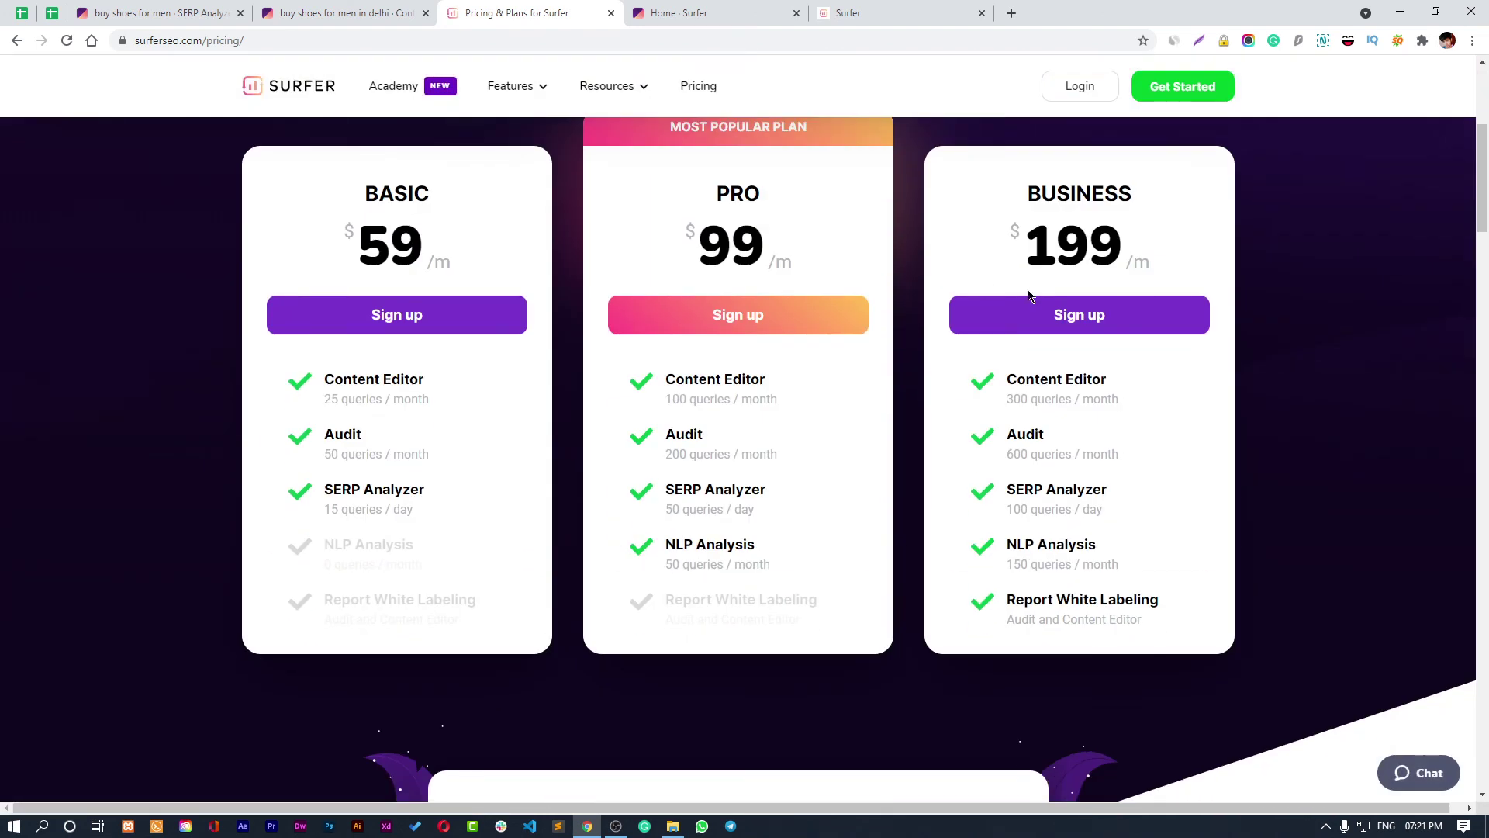
{"action": "scroll", "coordinate": [895, 230], "scroll_direction": "up", "scroll_amount": 3}
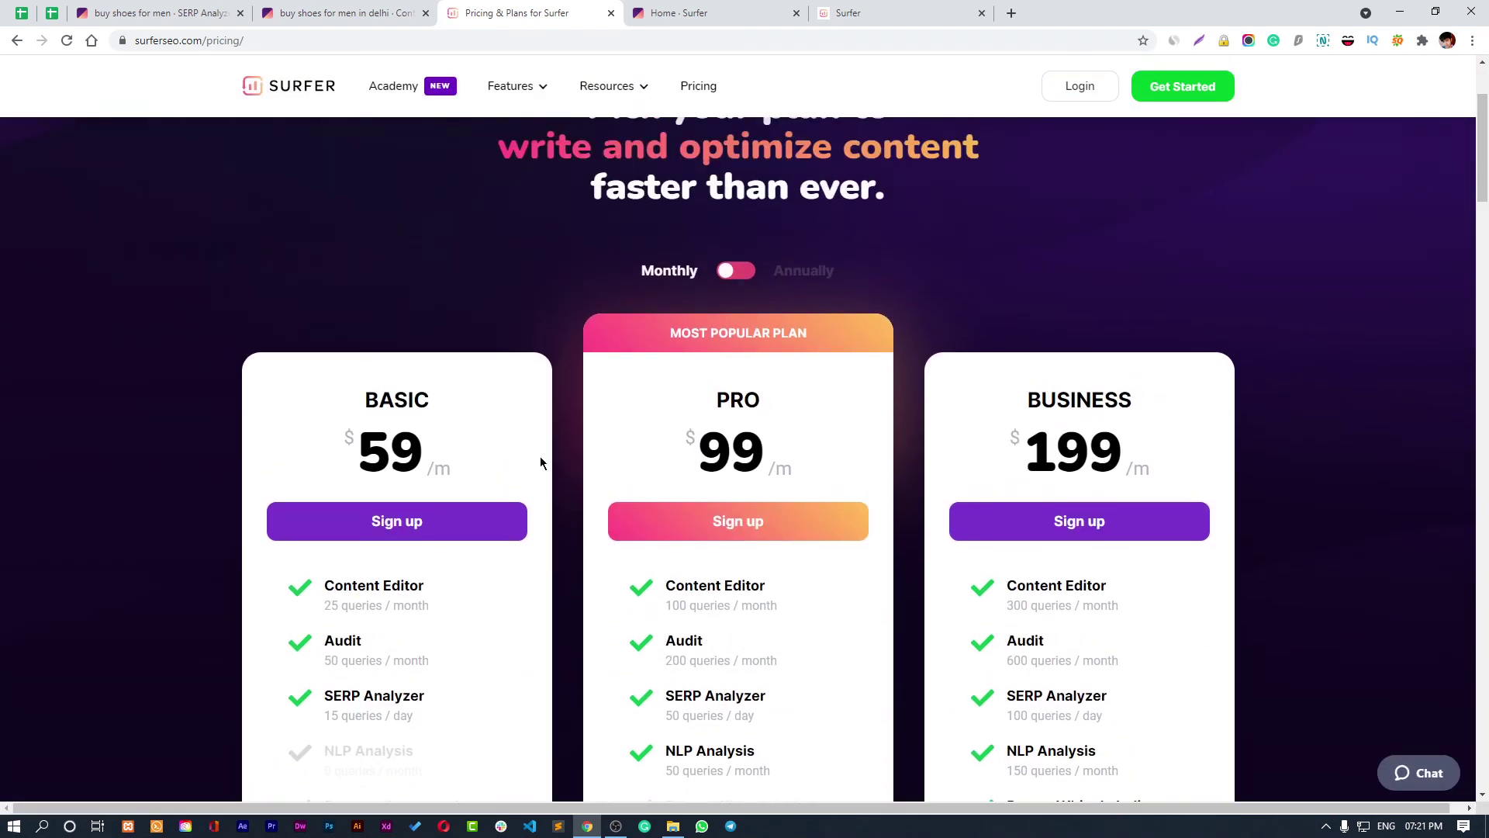
{"action": "scroll", "coordinate": [673, 393], "scroll_direction": "down", "scroll_amount": 1}
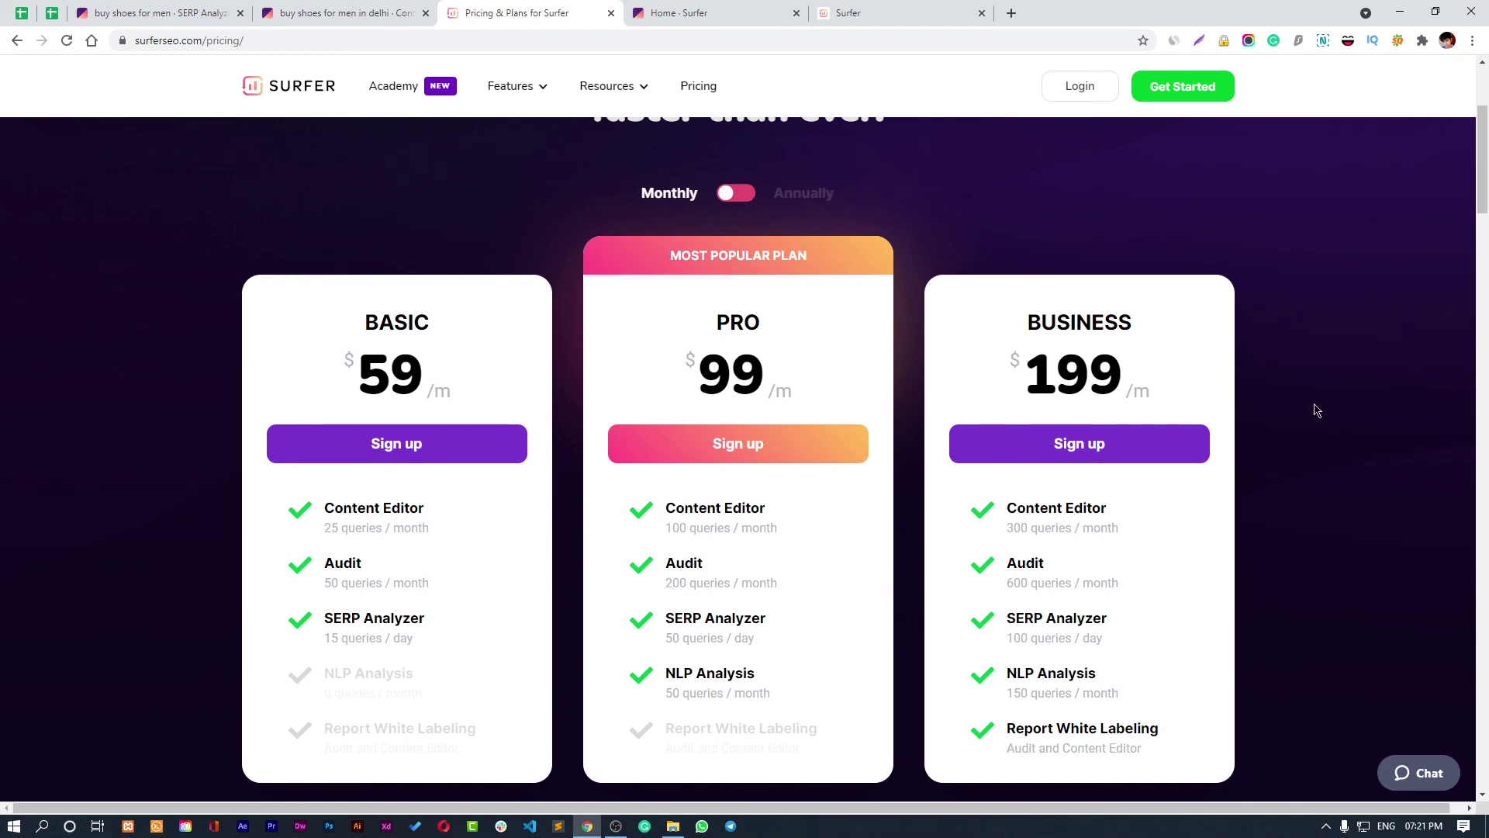
Switch the plan cards to annual billing and review the prices and the side-by-side plan comparison.
{"action": "left_click", "coordinate": [749, 201]}
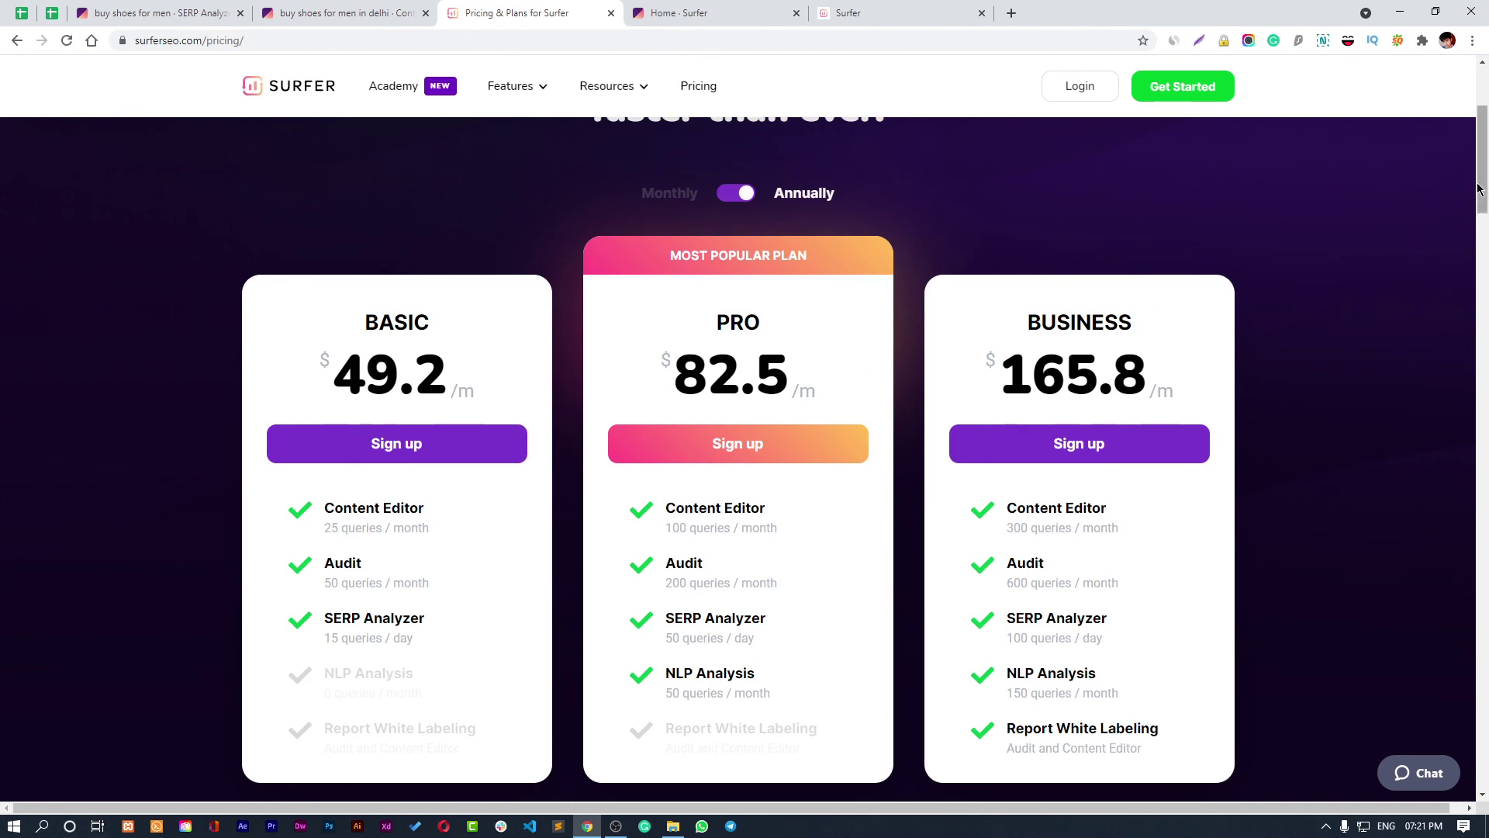
{"action": "left_click_drag", "start_coordinate": [1478, 189], "coordinate": [1487, 302]}
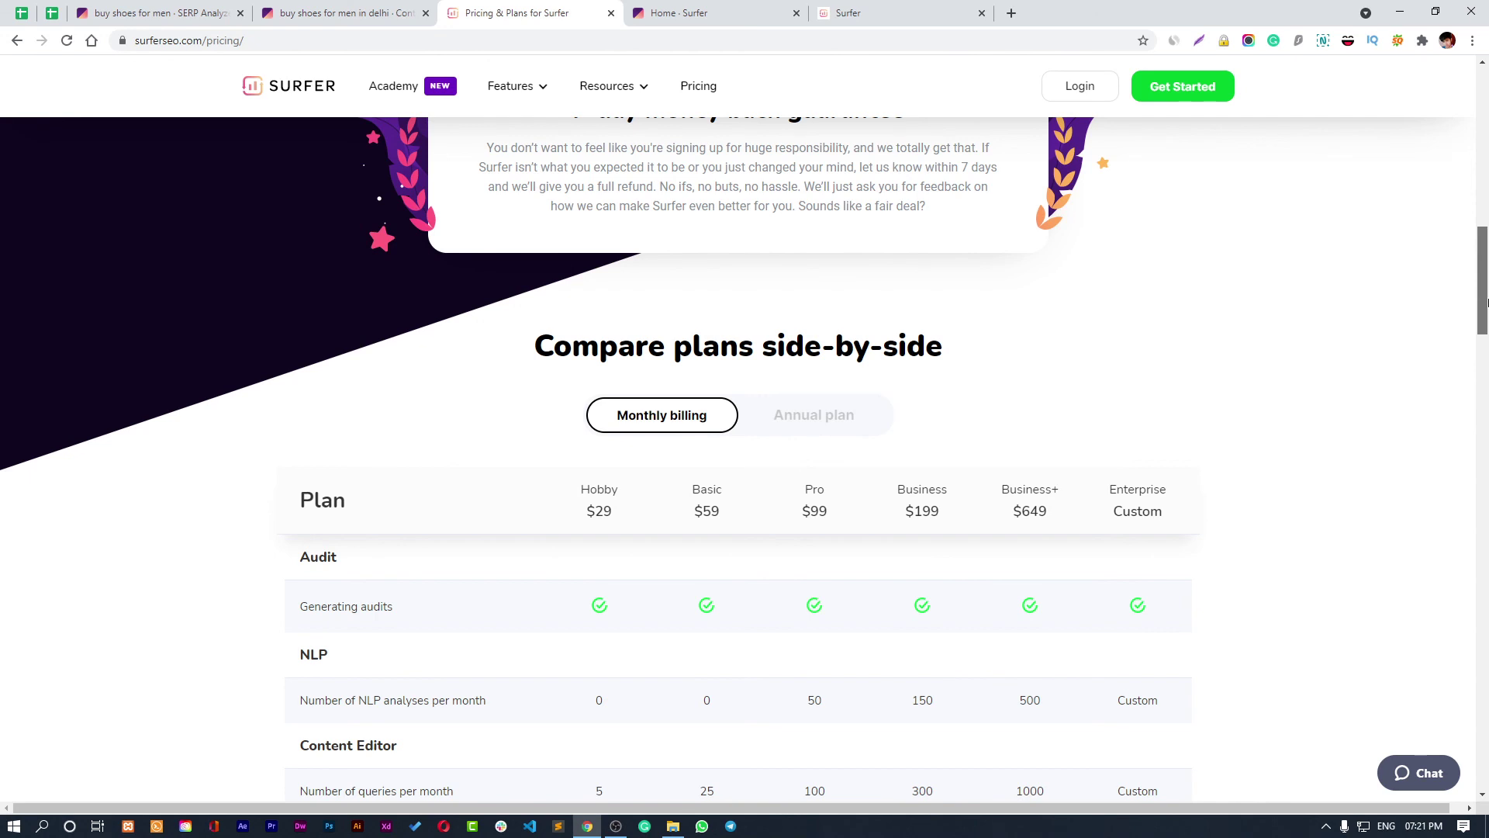
{"action": "scroll", "coordinate": [1487, 303], "scroll_direction": "up", "scroll_amount": 15}
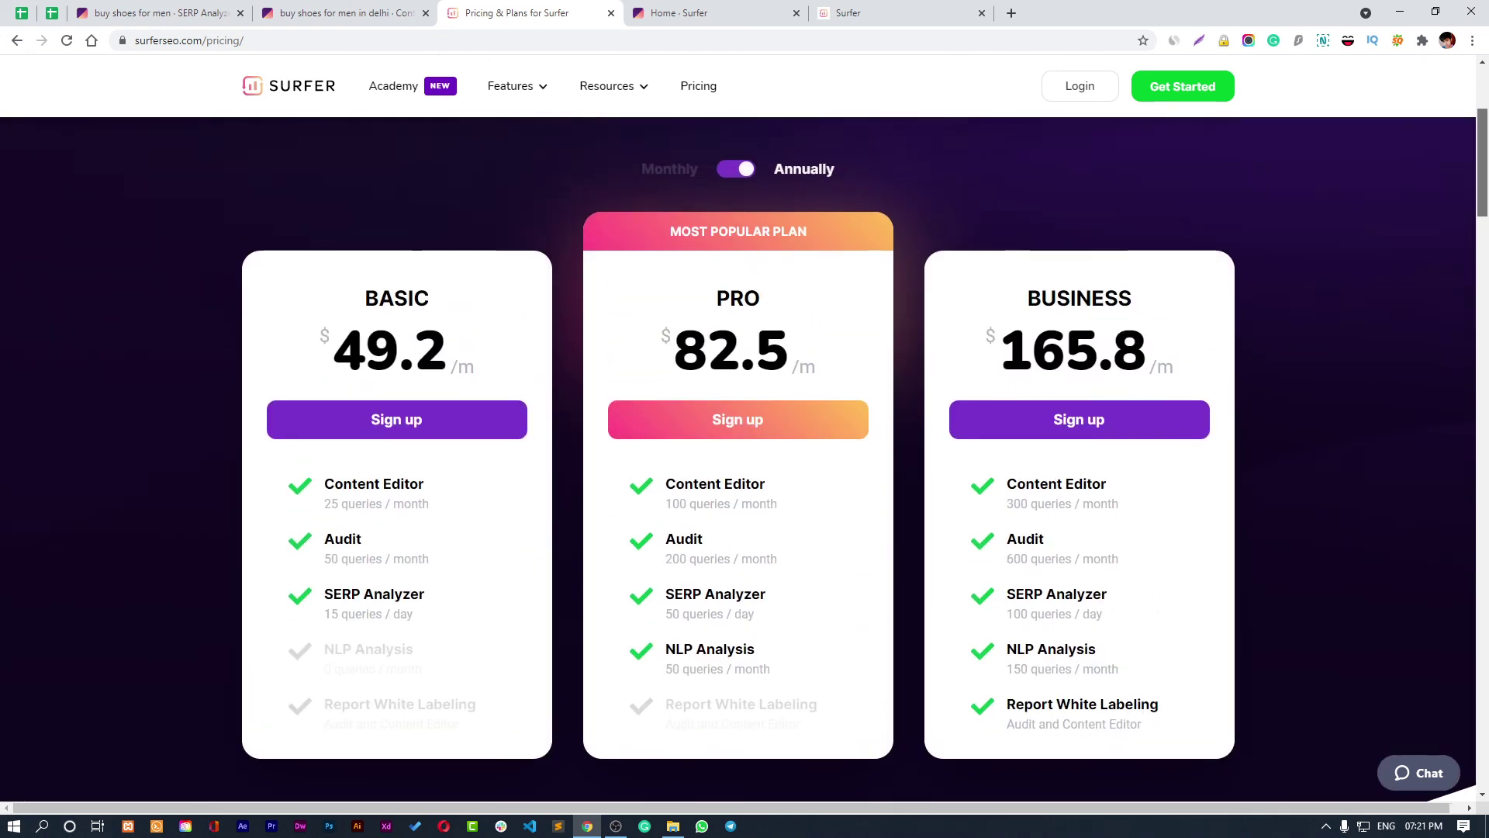